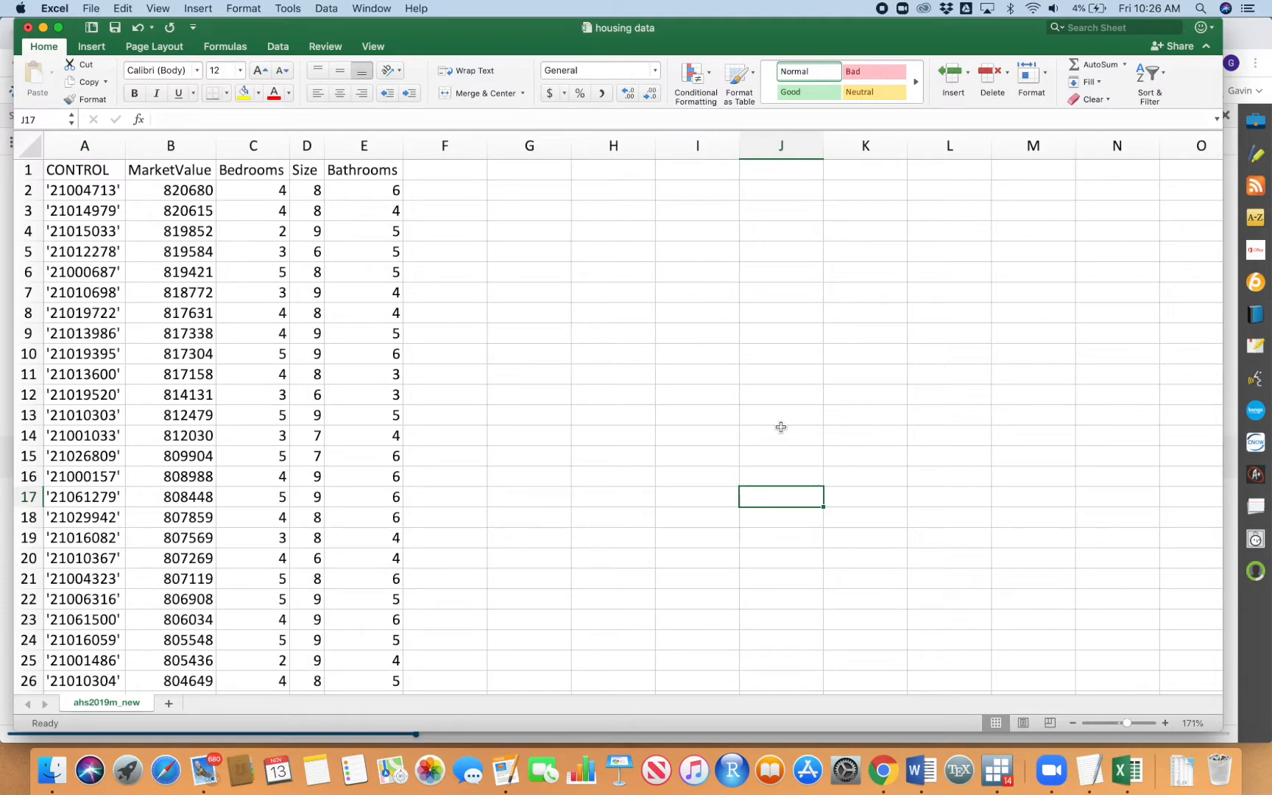
Step: Examine the MarketValue, Bedrooms, Size and Bathrooms columns of the housing data
left_click(199, 146)
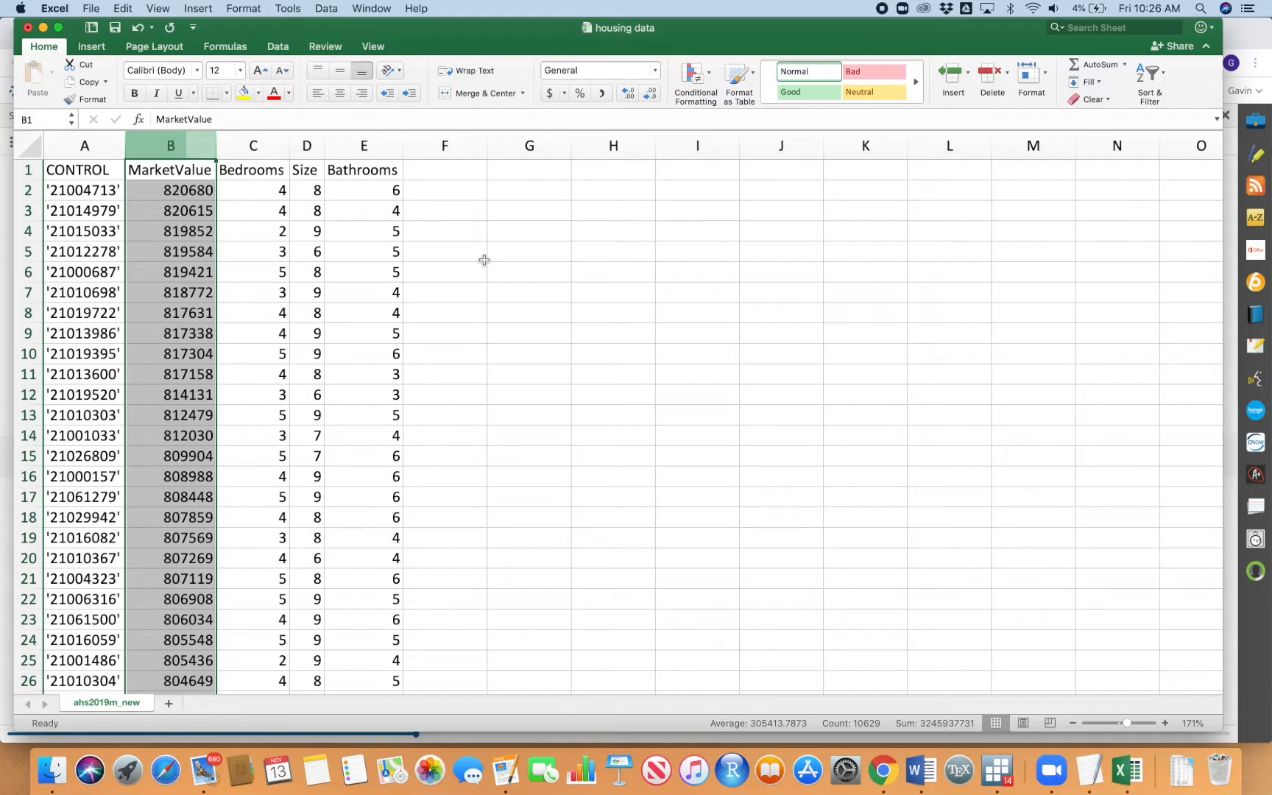
left_click_drag(253, 146, 364, 146)
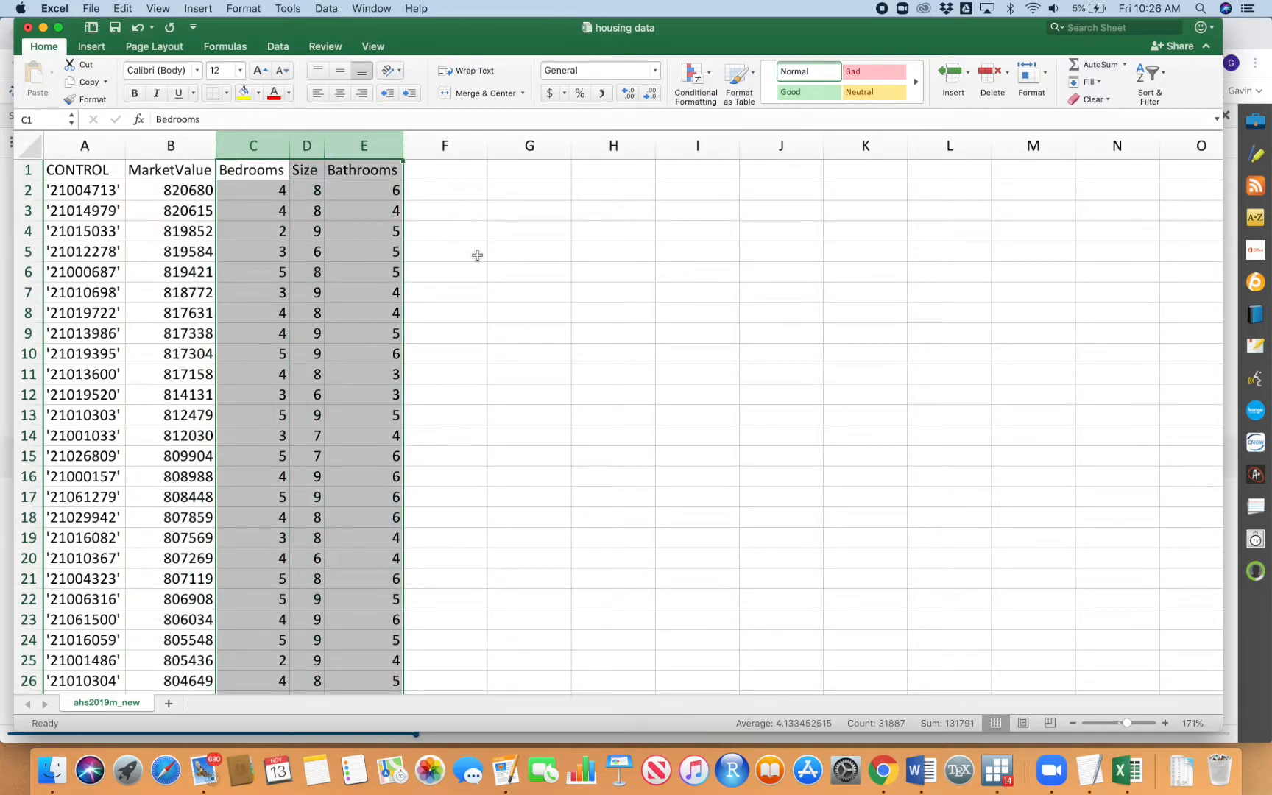
left_click(256, 170)
left_click(298, 172)
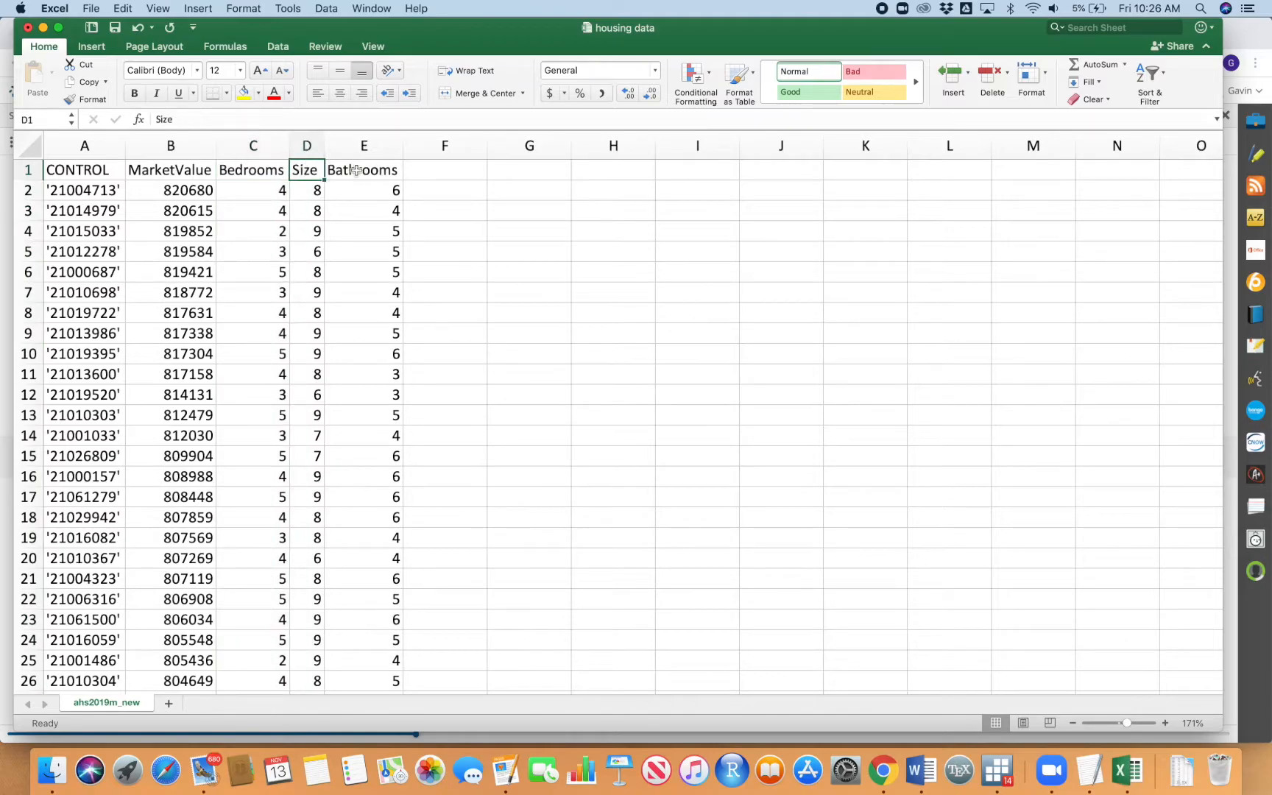
left_click(351, 170)
left_click(266, 177)
left_click(266, 195)
left_click(354, 168)
left_click(369, 193)
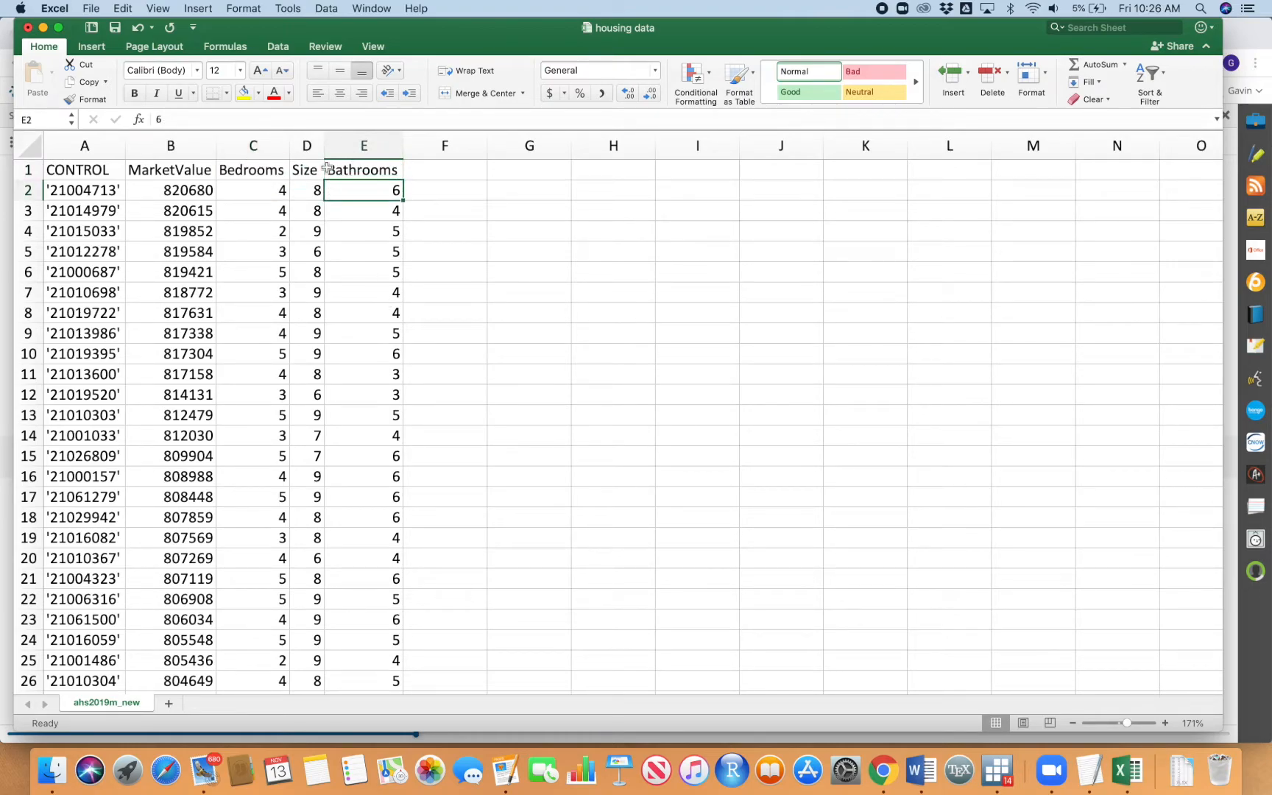
left_click(307, 146)
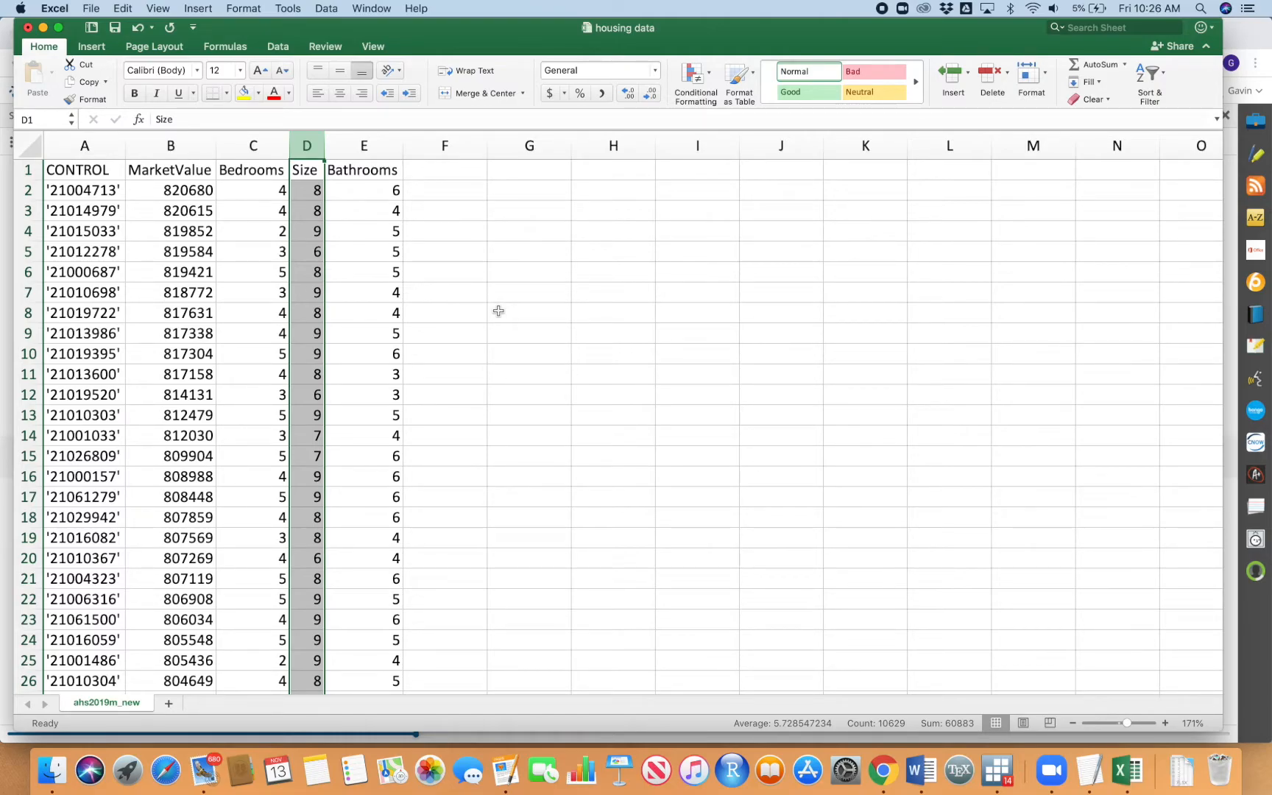
left_click(316, 235)
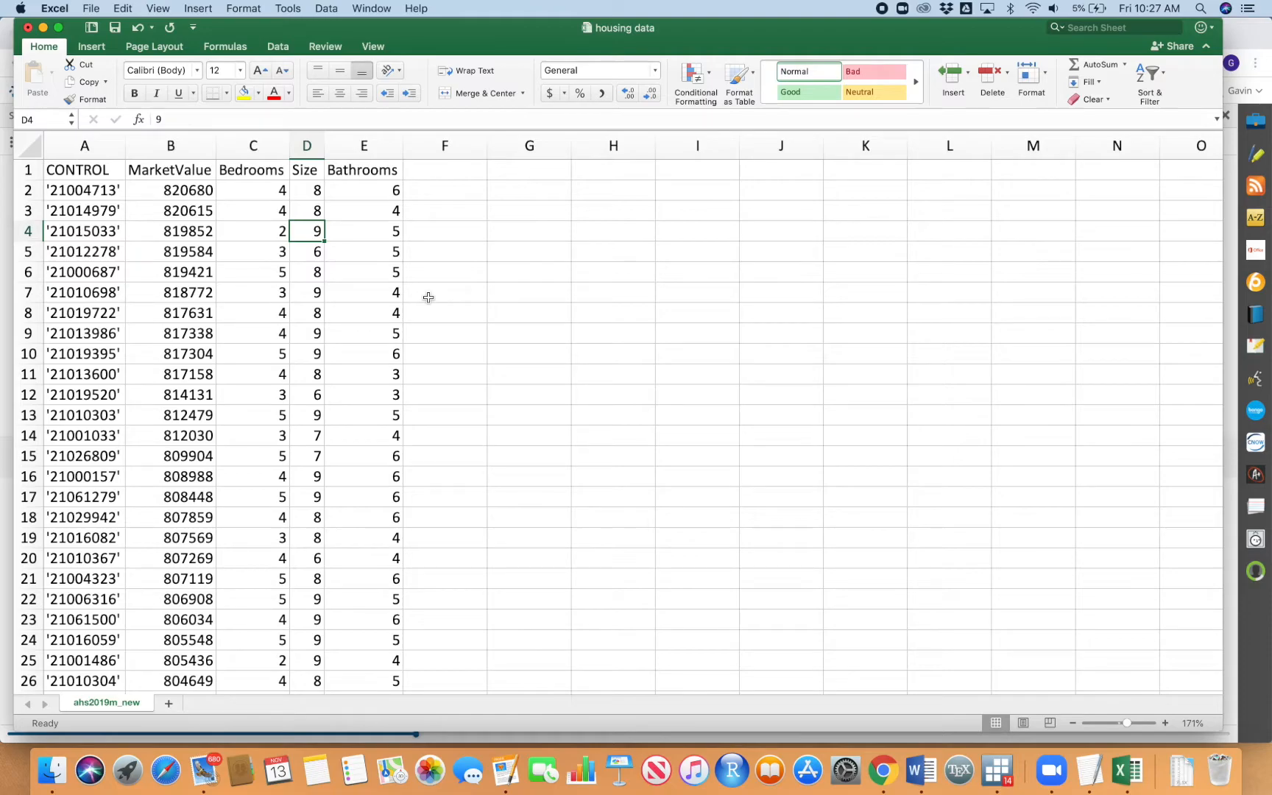
Step: Widen the Size column and review the MarketValue column
left_click_drag(325, 146, 354, 151)
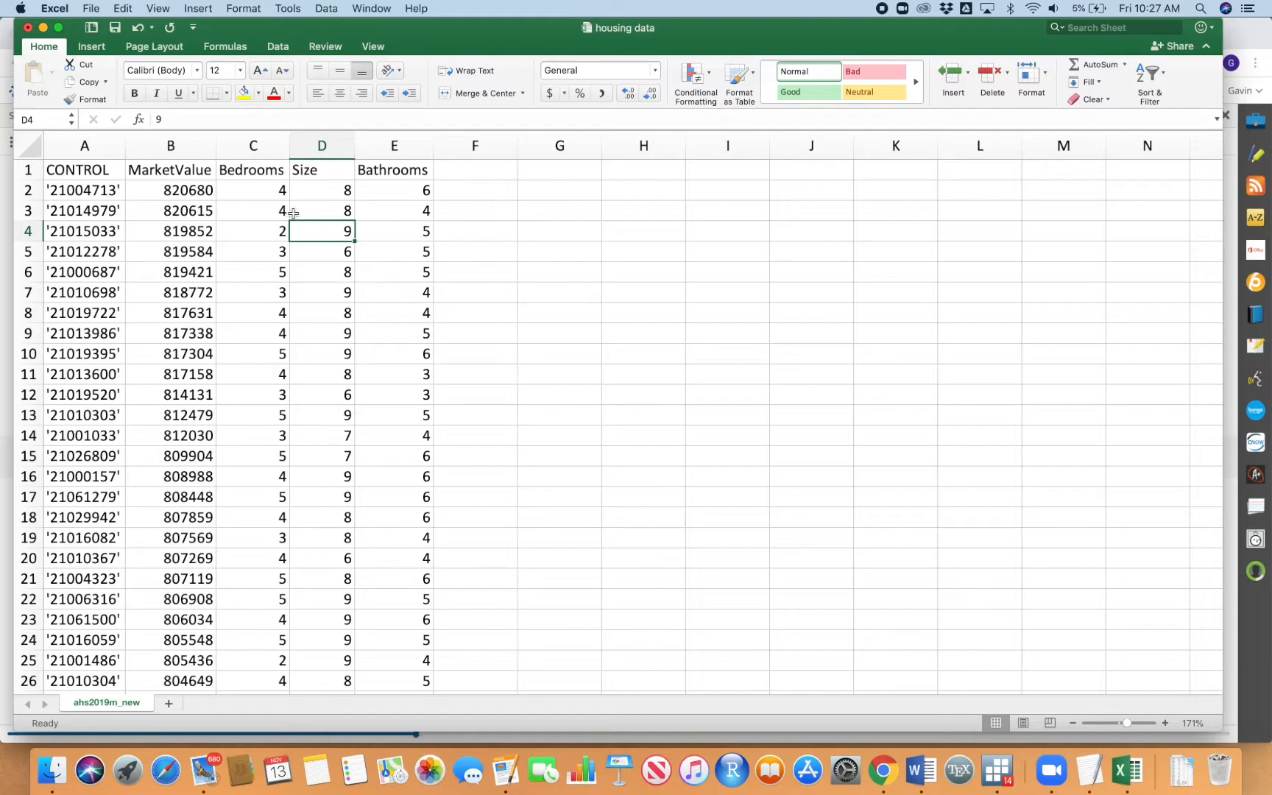
left_click(199, 144)
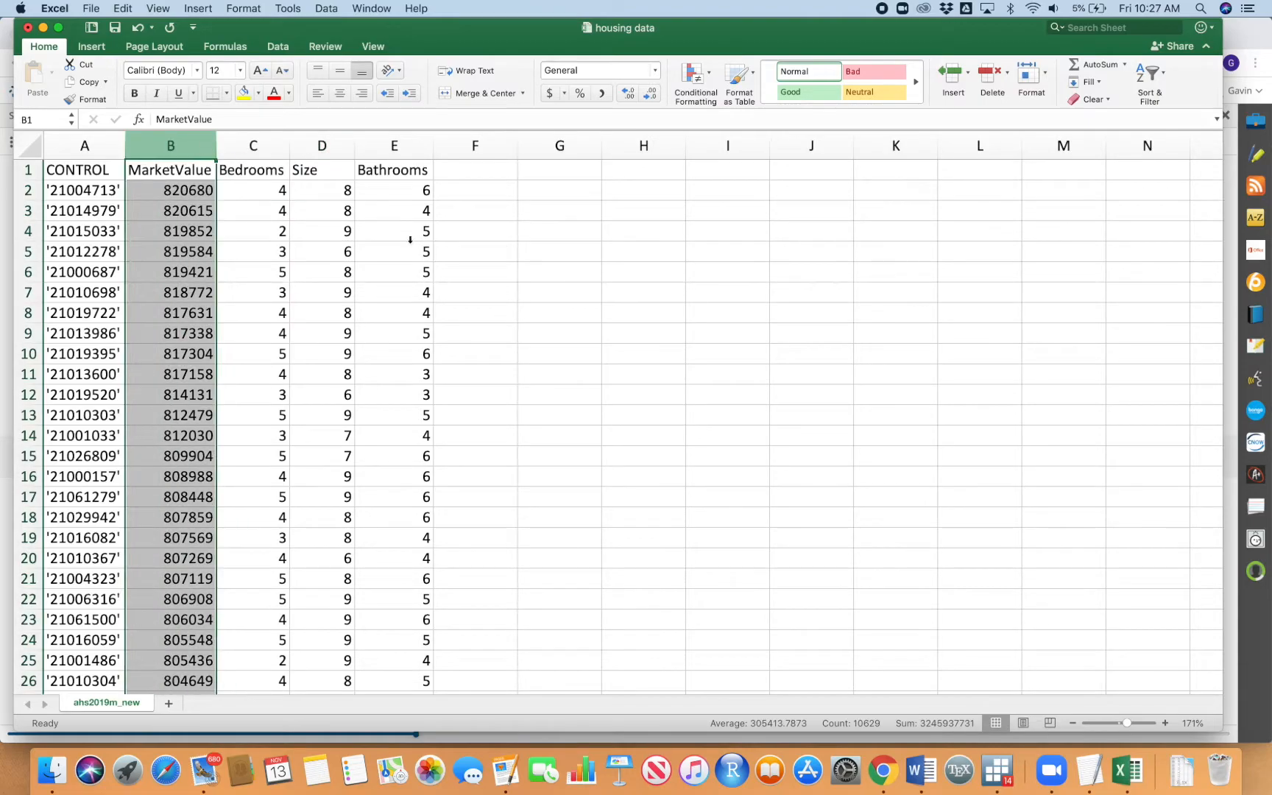
left_click(695, 436)
left_click(195, 192)
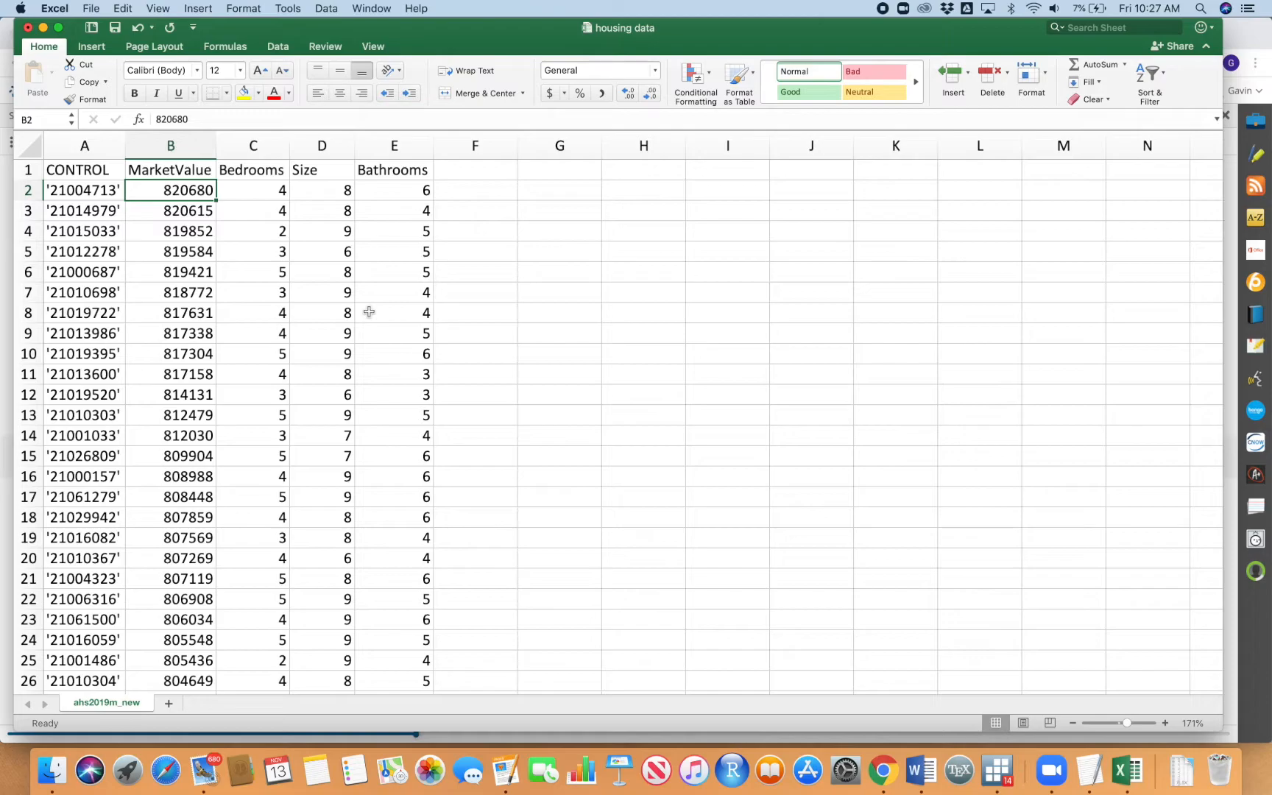
left_click(540, 277)
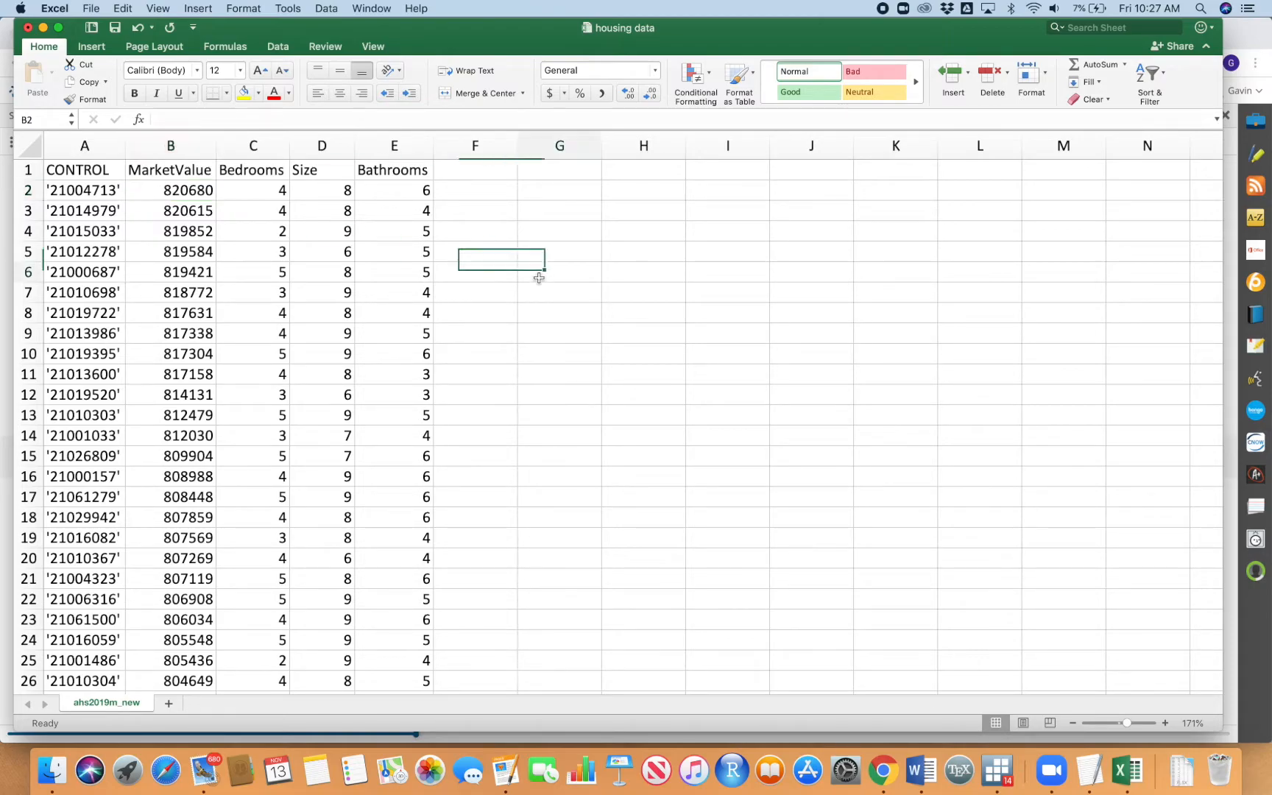
Step: Open the Regression tool from the data analysis tools
left_click(554, 170)
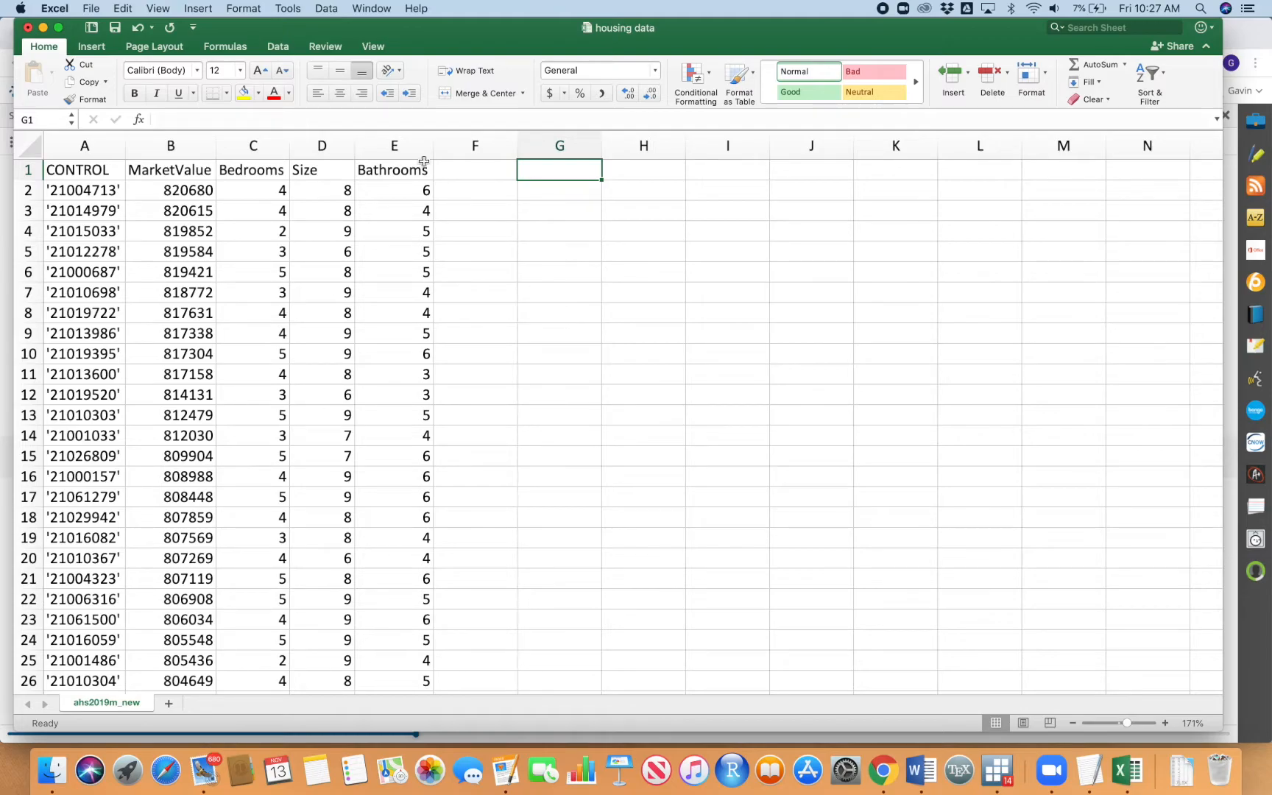
left_click(278, 45)
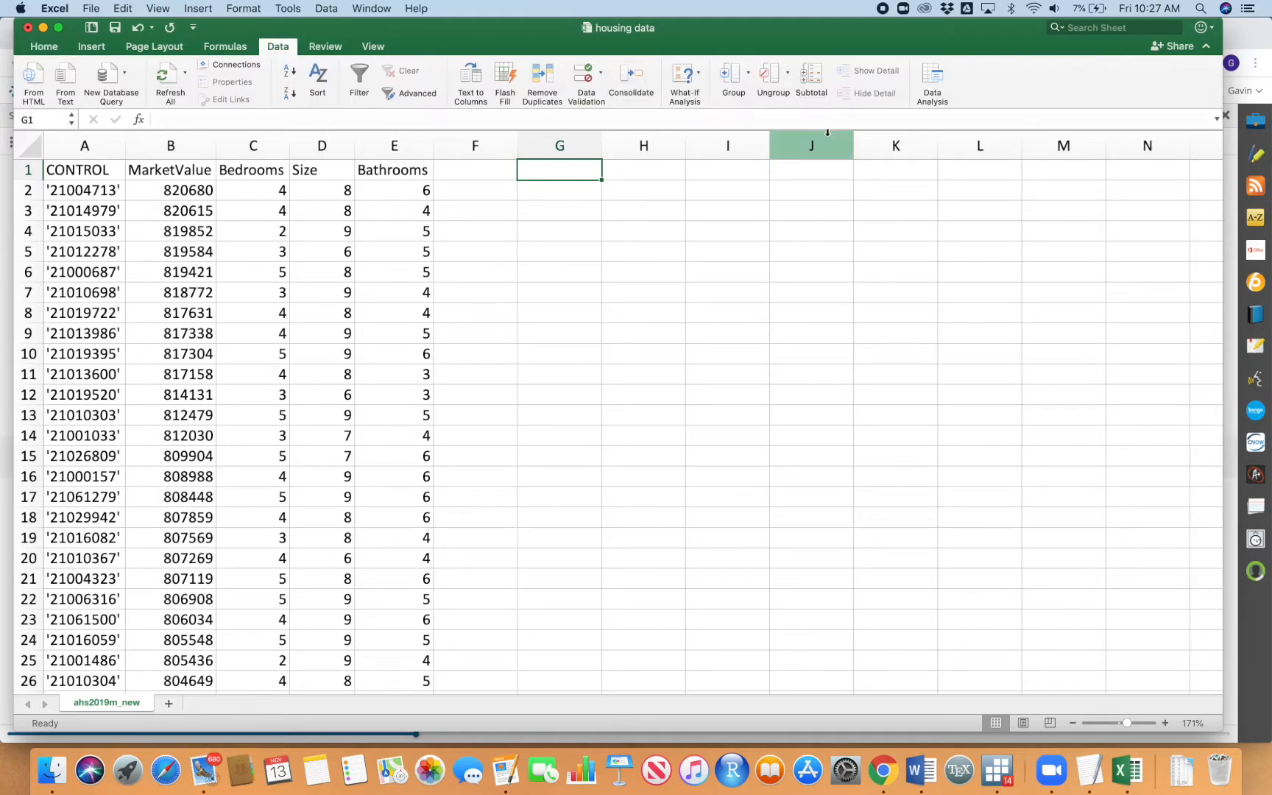
left_click(932, 78)
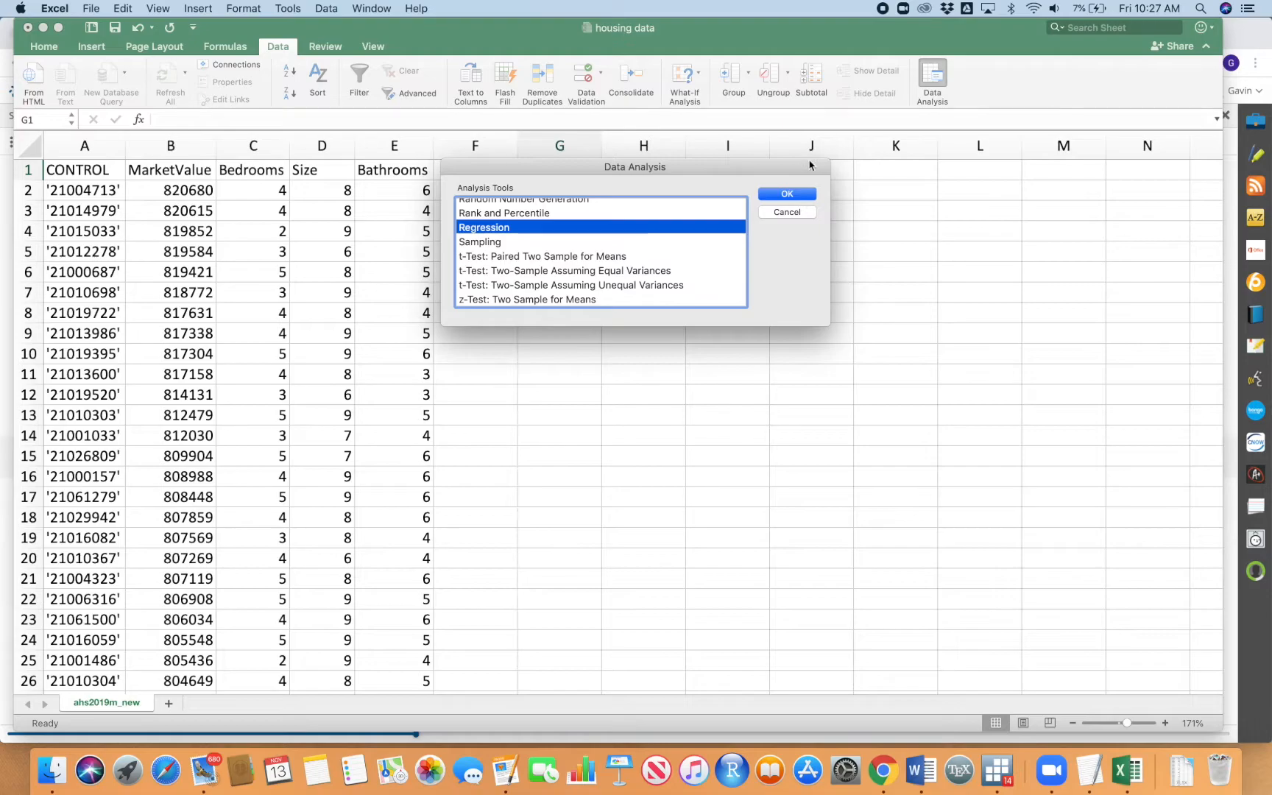
left_click(787, 193)
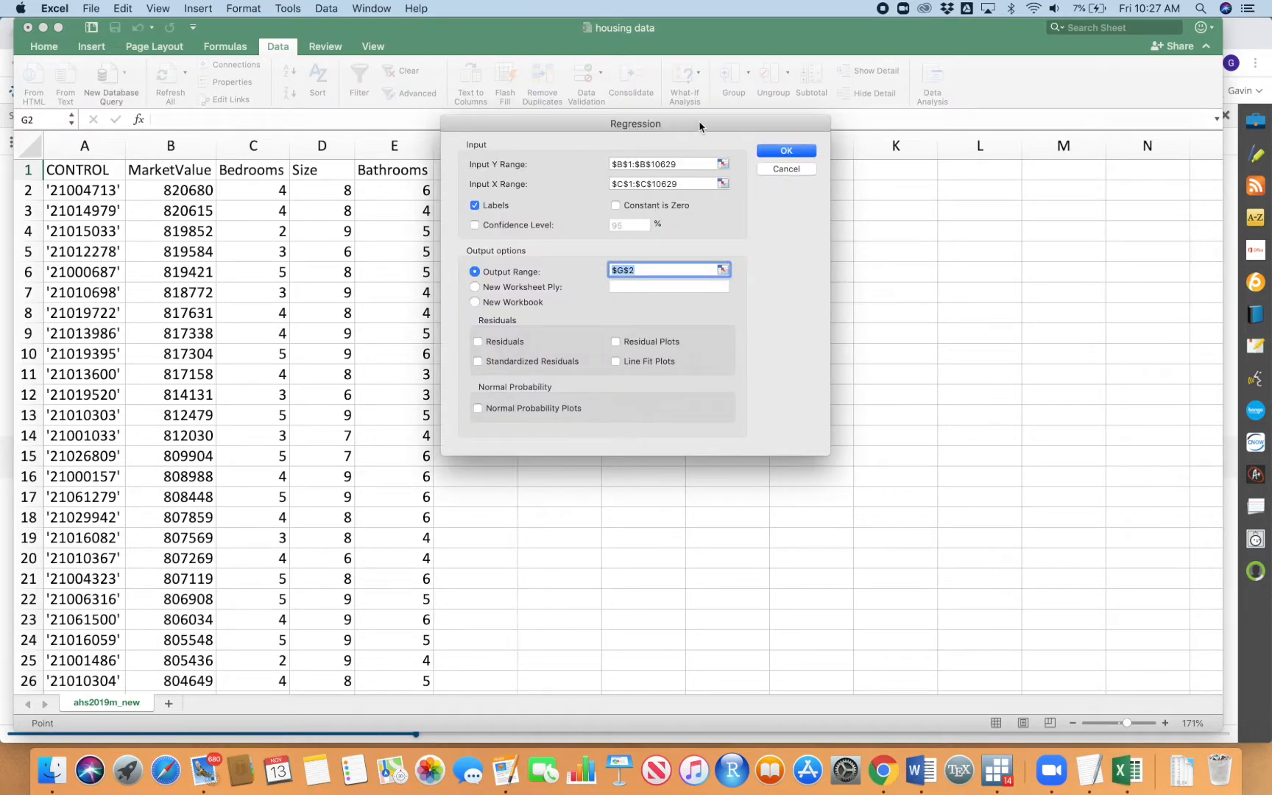
Step: Clear the regression's Y and X input ranges, turn off labels and direct the output to a new worksheet
left_click_drag(699, 125, 1008, 164)
left_click(1013, 204)
key("BackSpace")
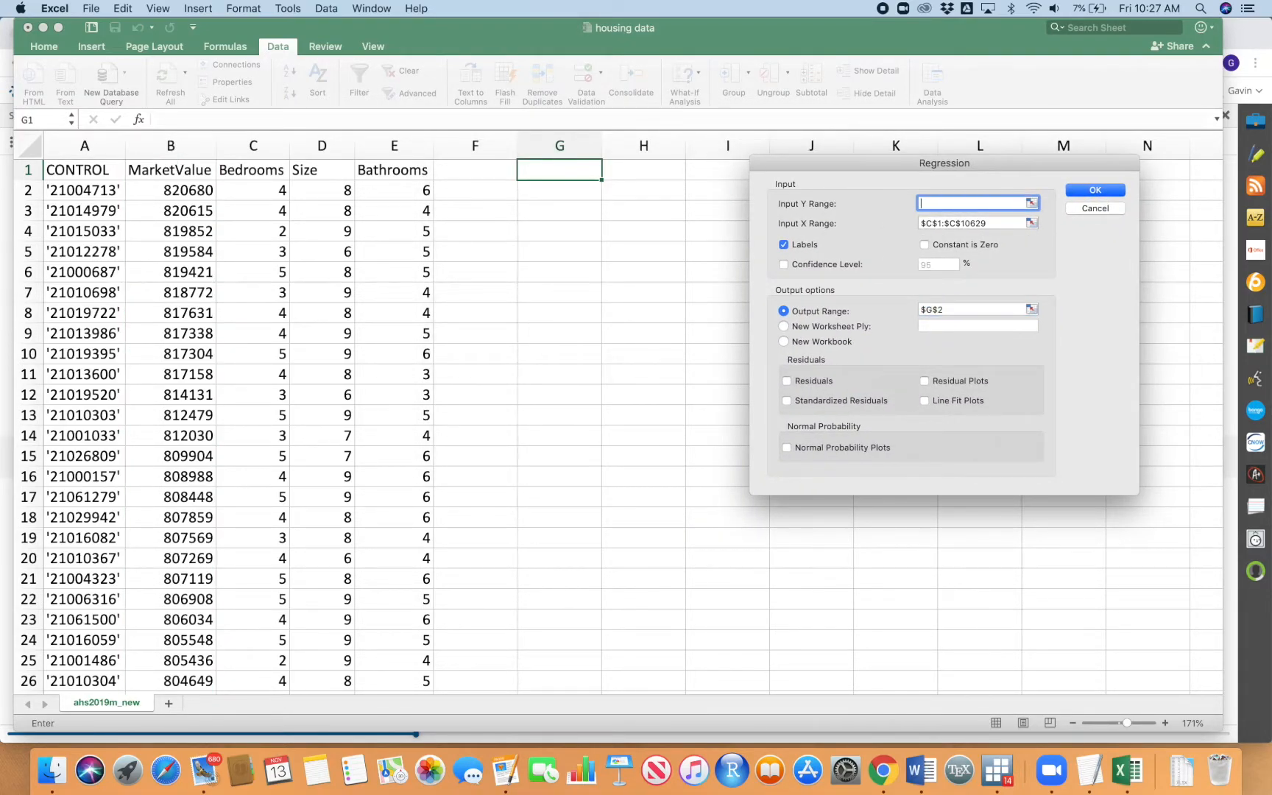
left_click(987, 222)
key("BackSpace")
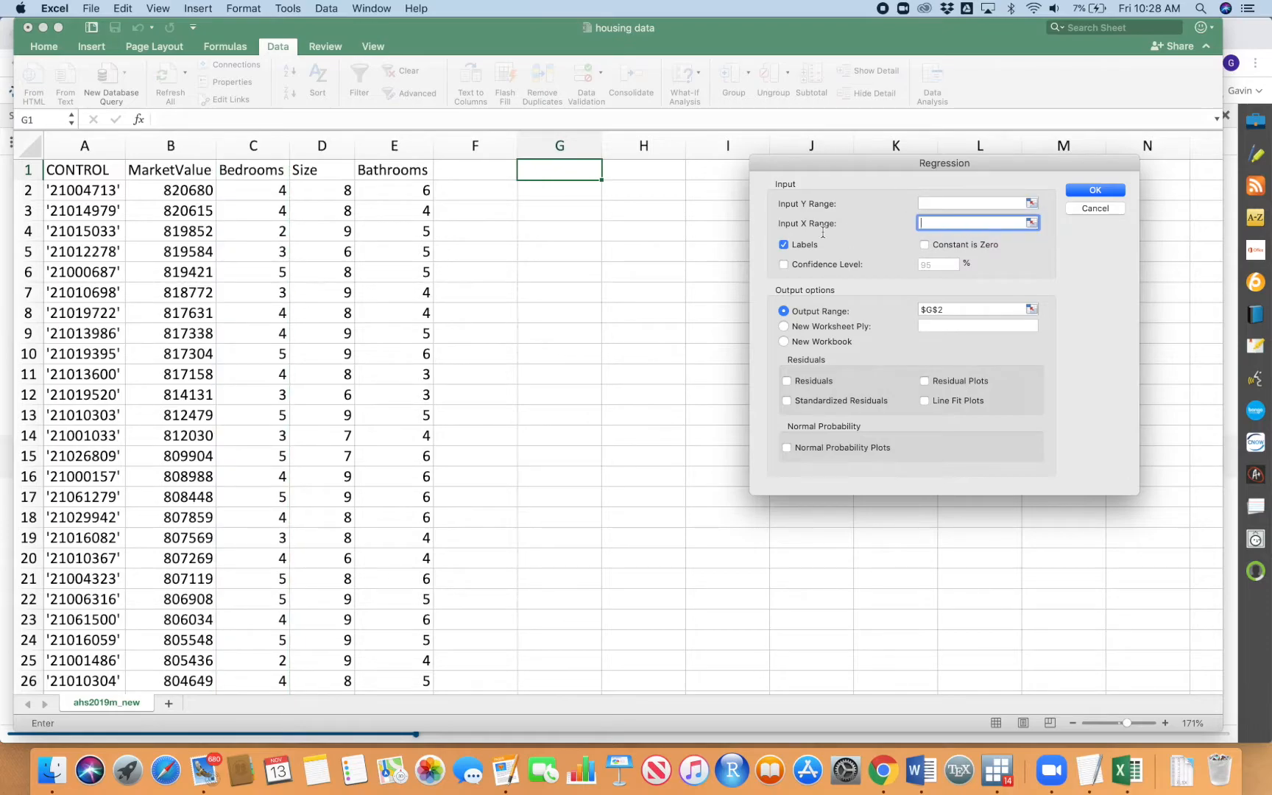
left_click(783, 245)
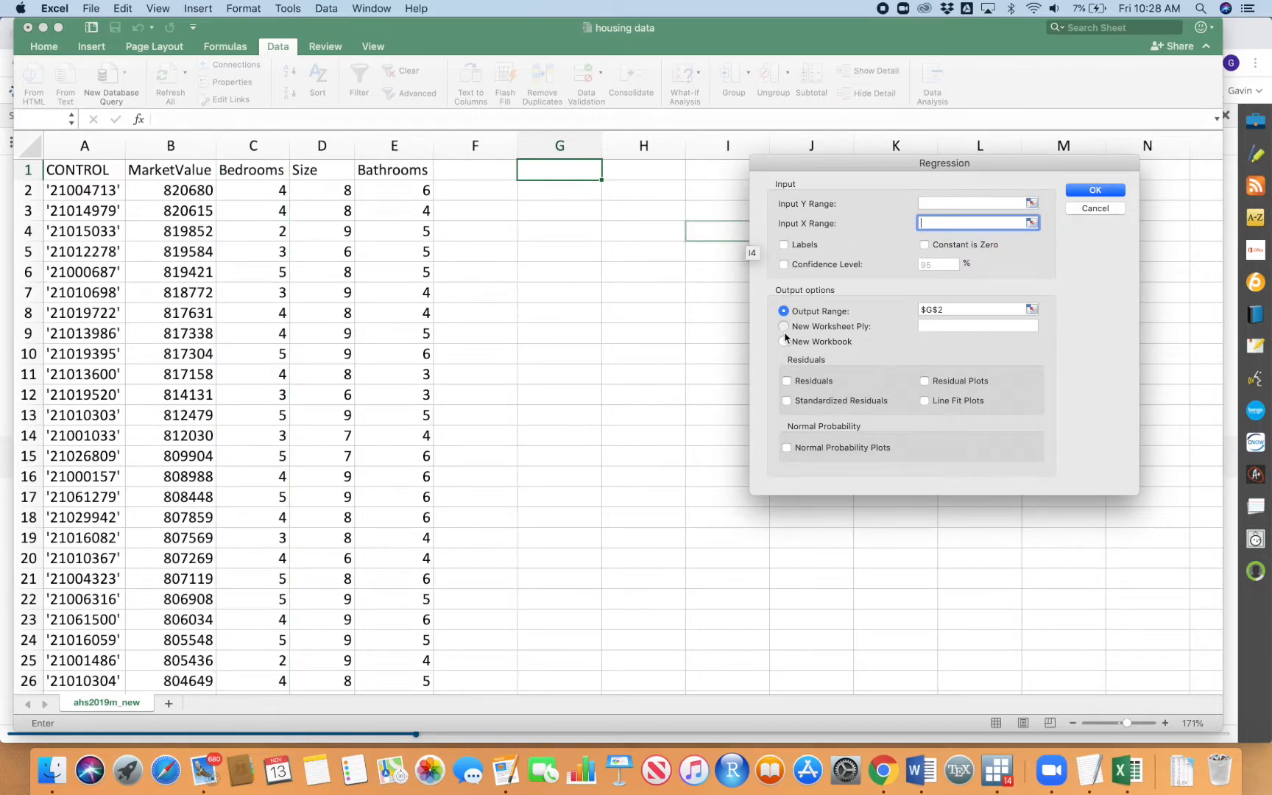
left_click(784, 328)
left_click_drag(683, 126, 979, 77)
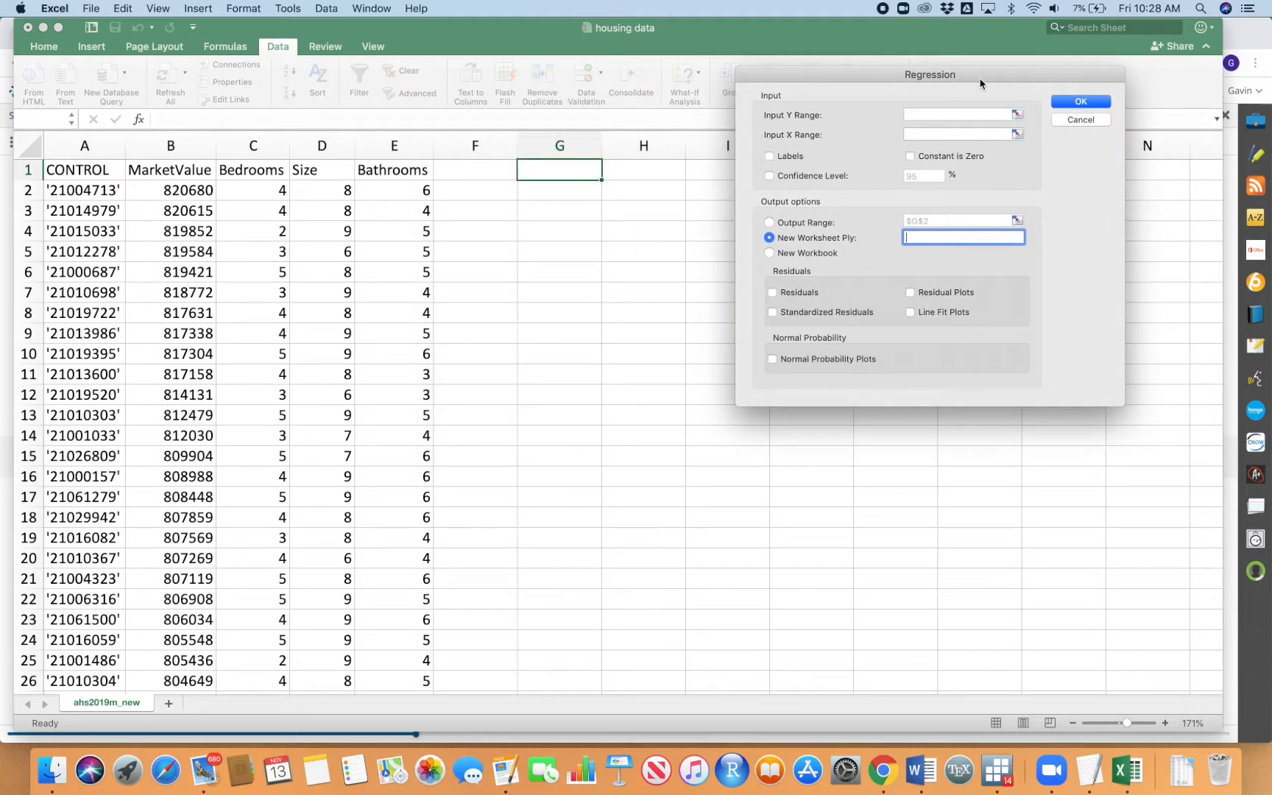
Step: Set the regression's Y range to the MarketValue column with its header, B1:B10629
left_click(968, 116)
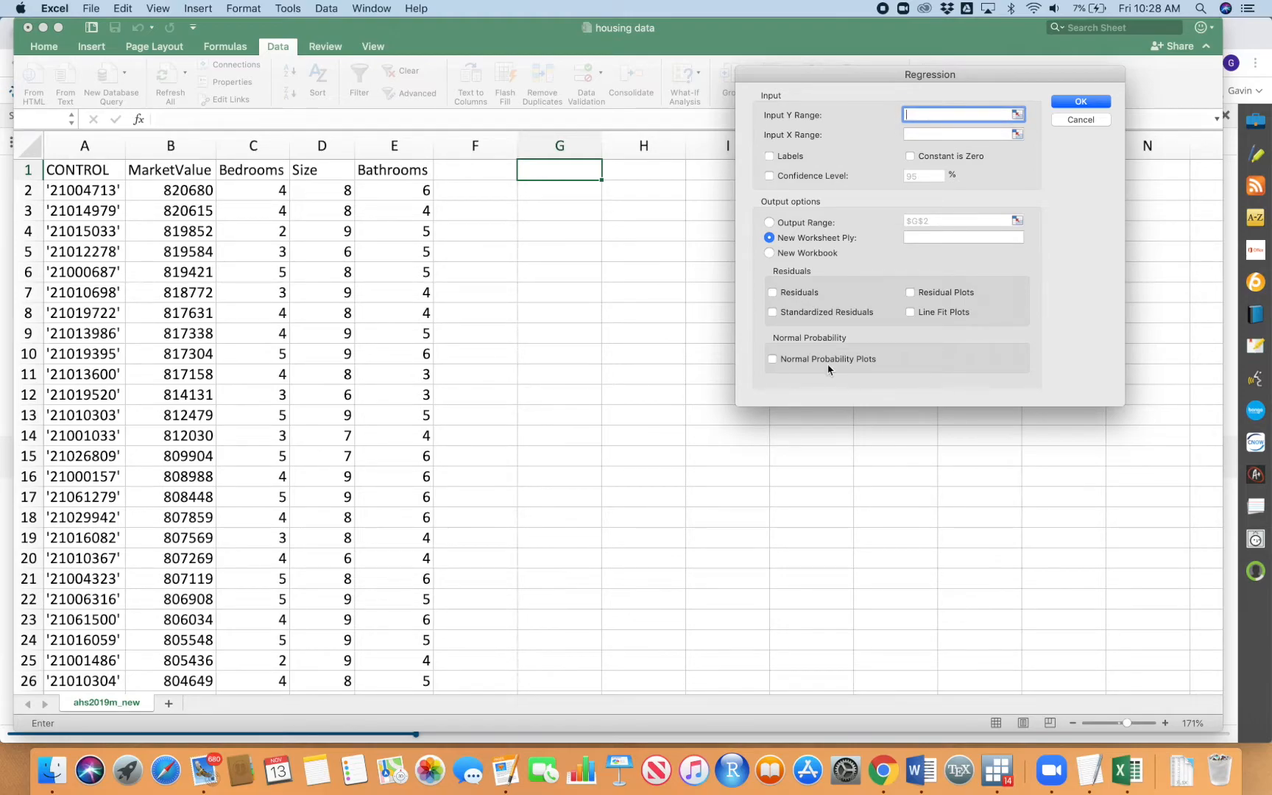
left_click(200, 175)
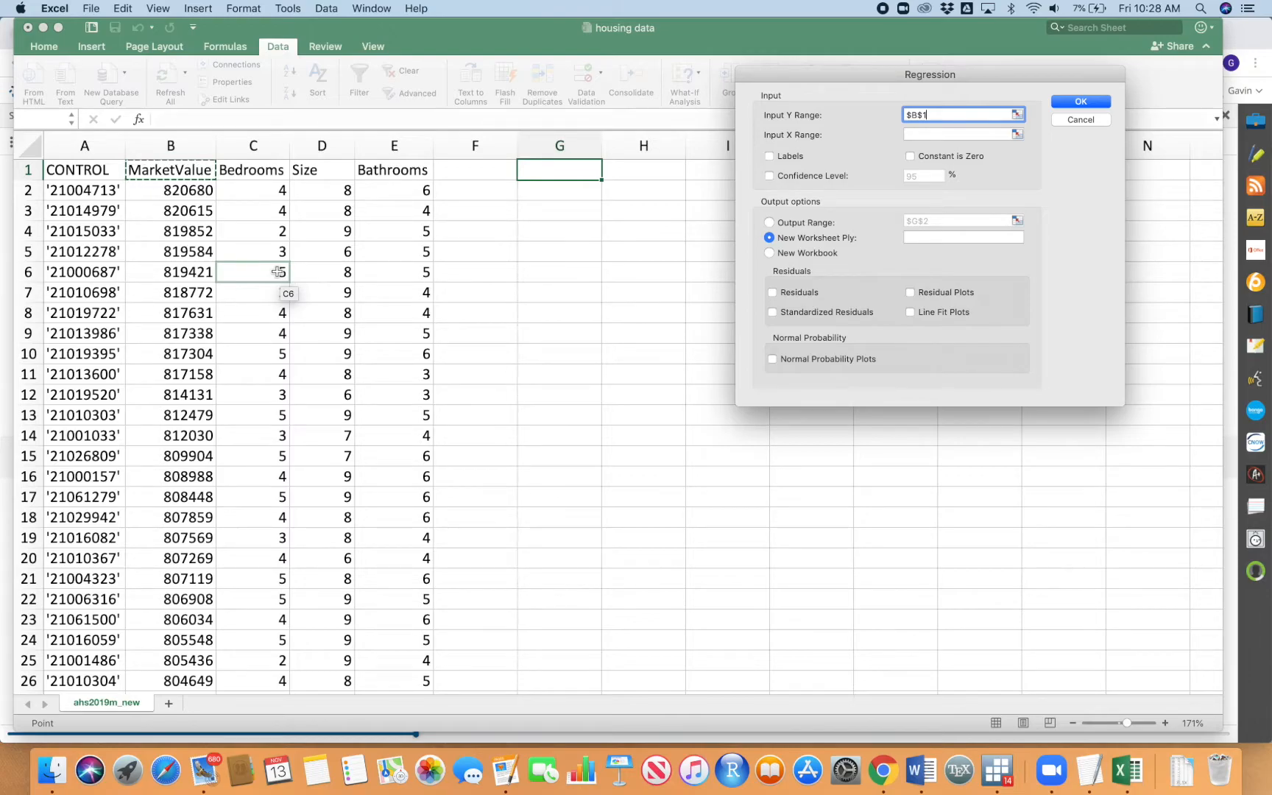
key("super+shift+Down")
scroll(582, 377, "up", 20)
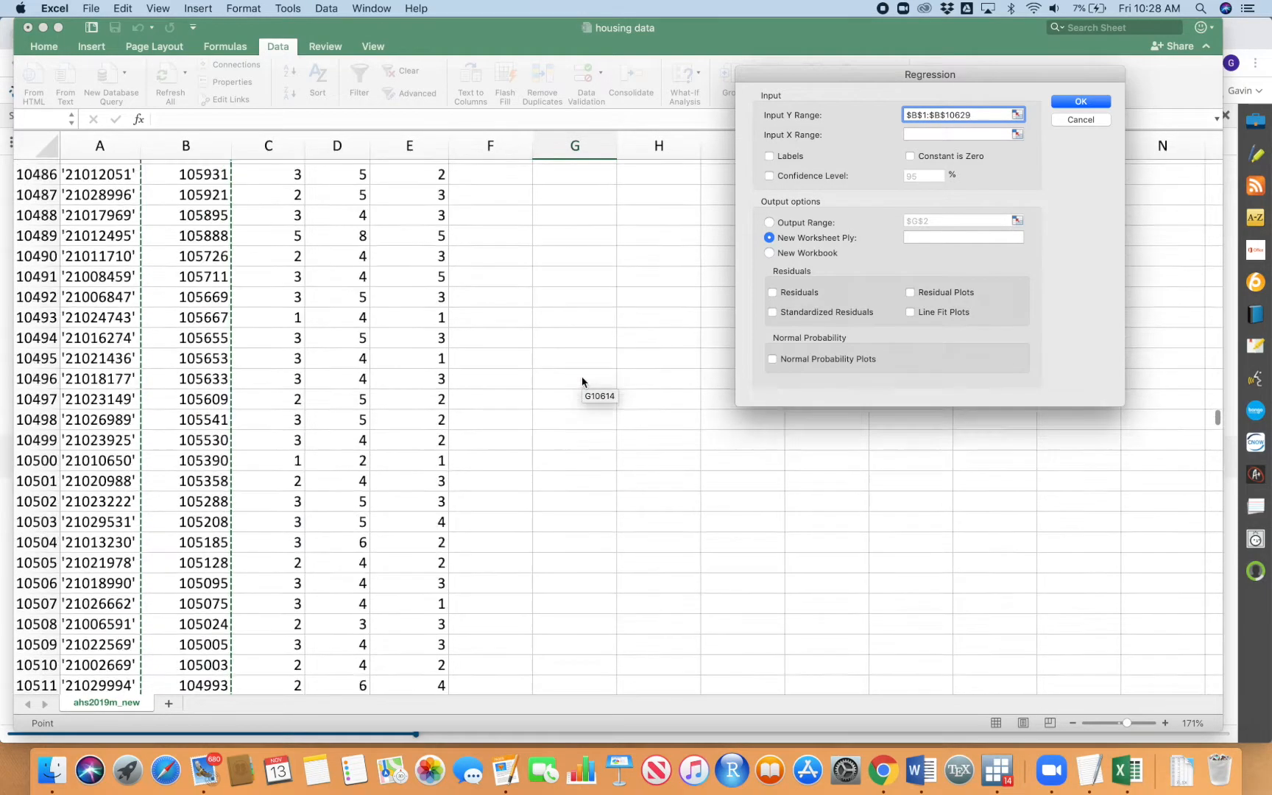
left_click_drag(1216, 417, 1214, 166)
Step: Set the regression's X range to the Bedrooms column with its header, C1:C10629
key("Tab")
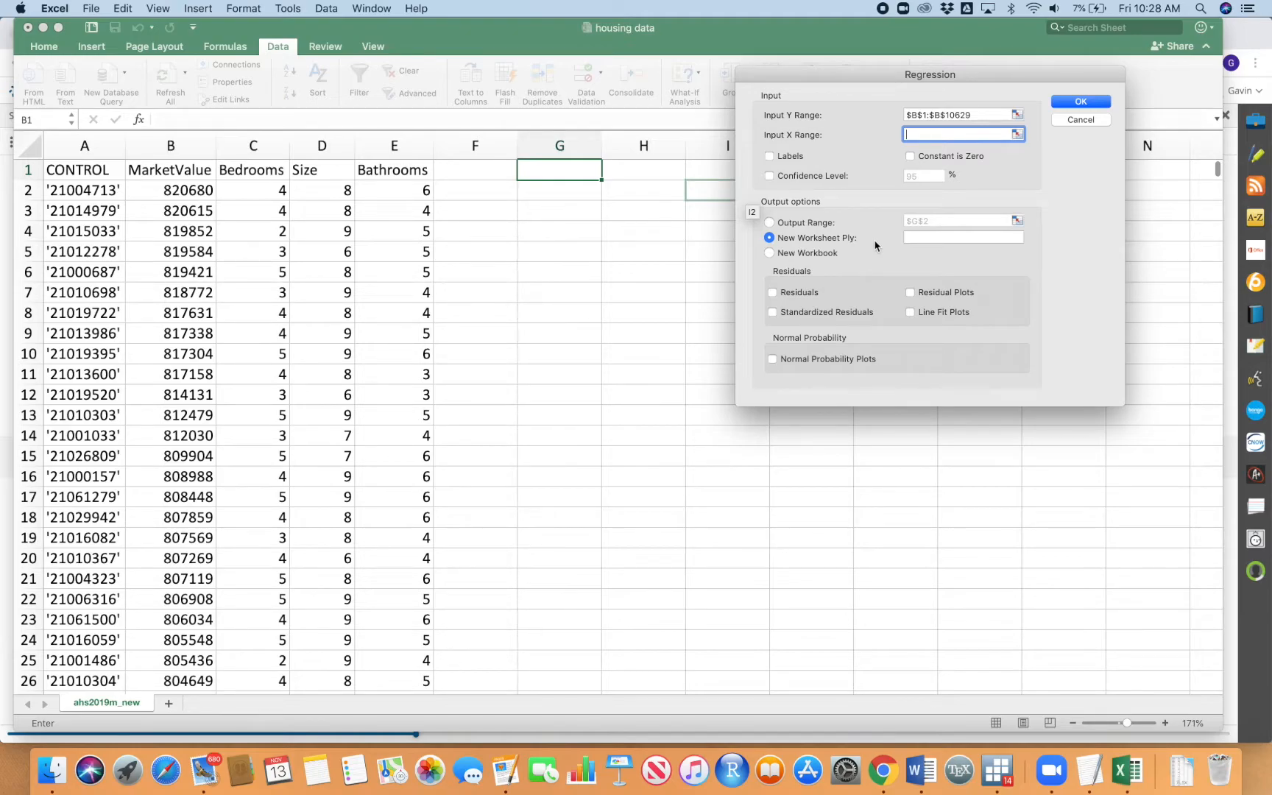
left_click(262, 168)
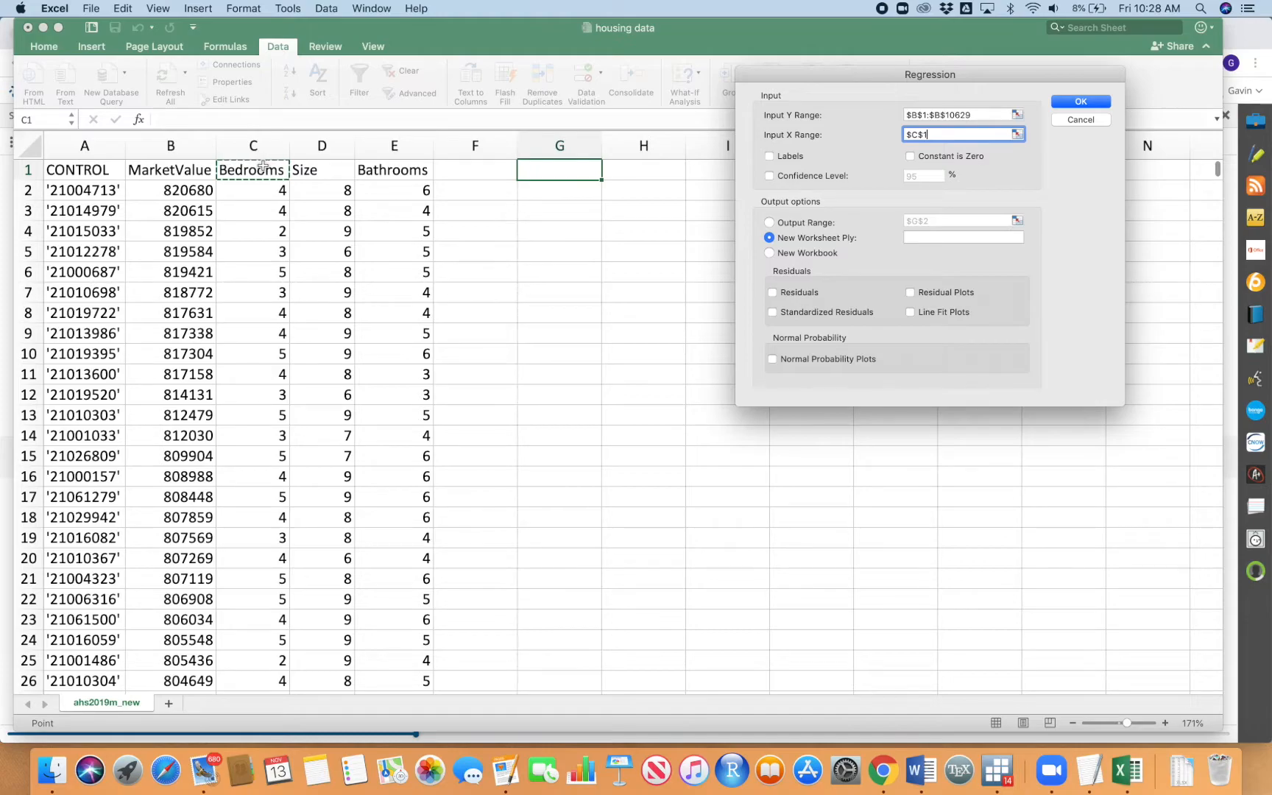
key("super+shift+Down")
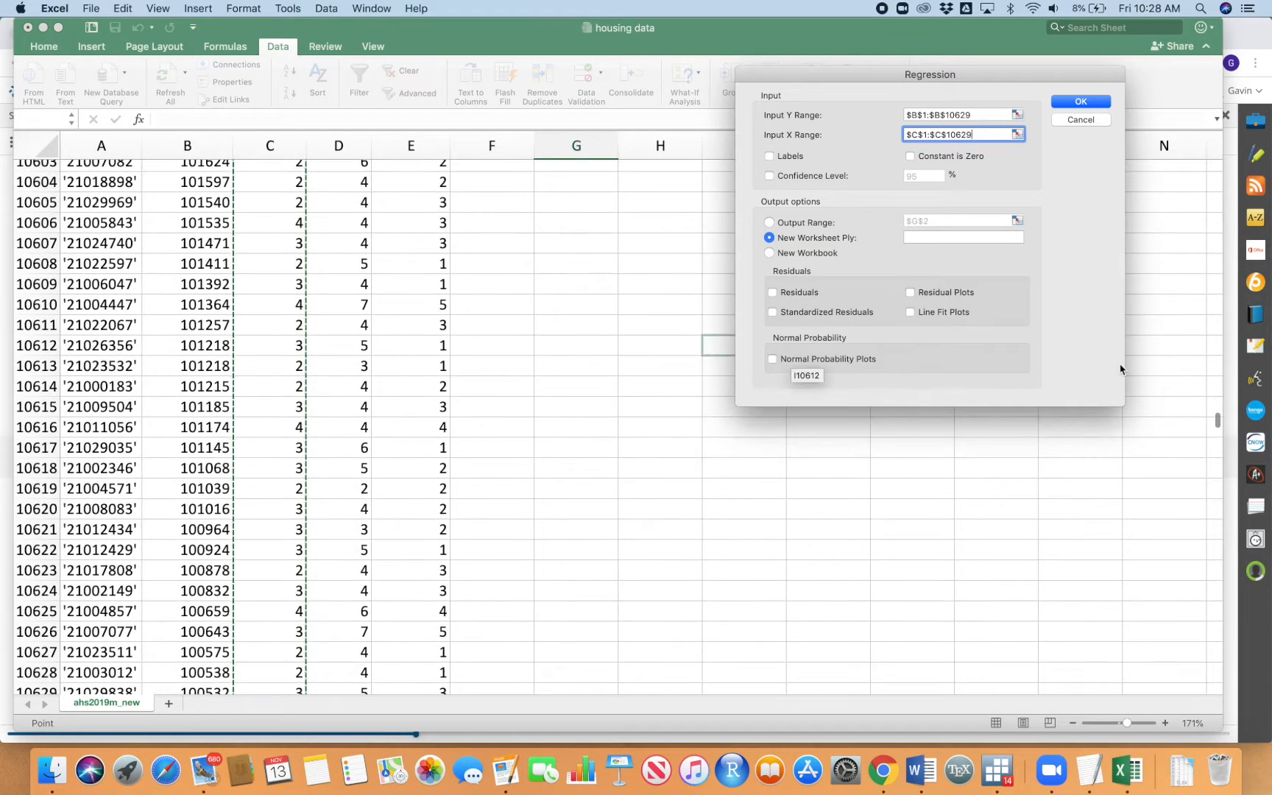
left_click_drag(1219, 420, 1207, 48)
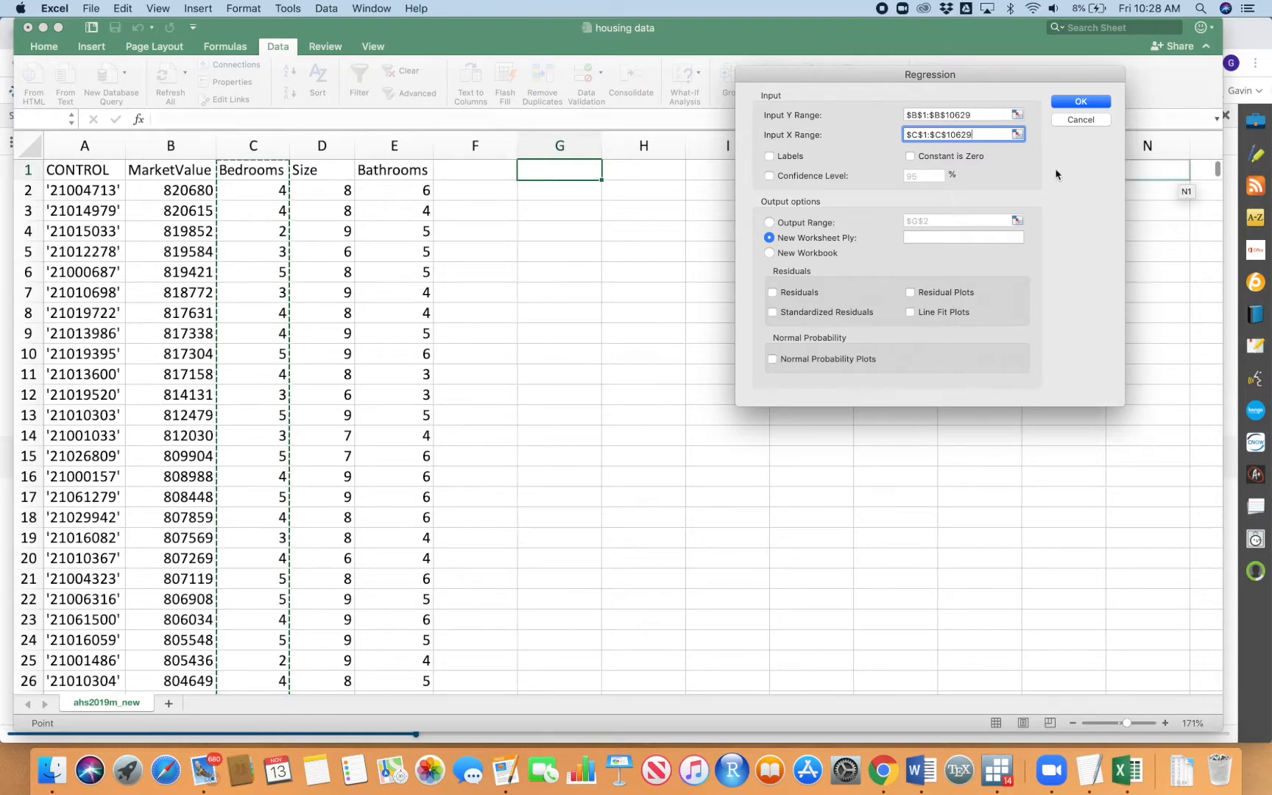
Step: Run the regression with labels included and the output range starting at cell G2
left_click(769, 156)
left_click(769, 222)
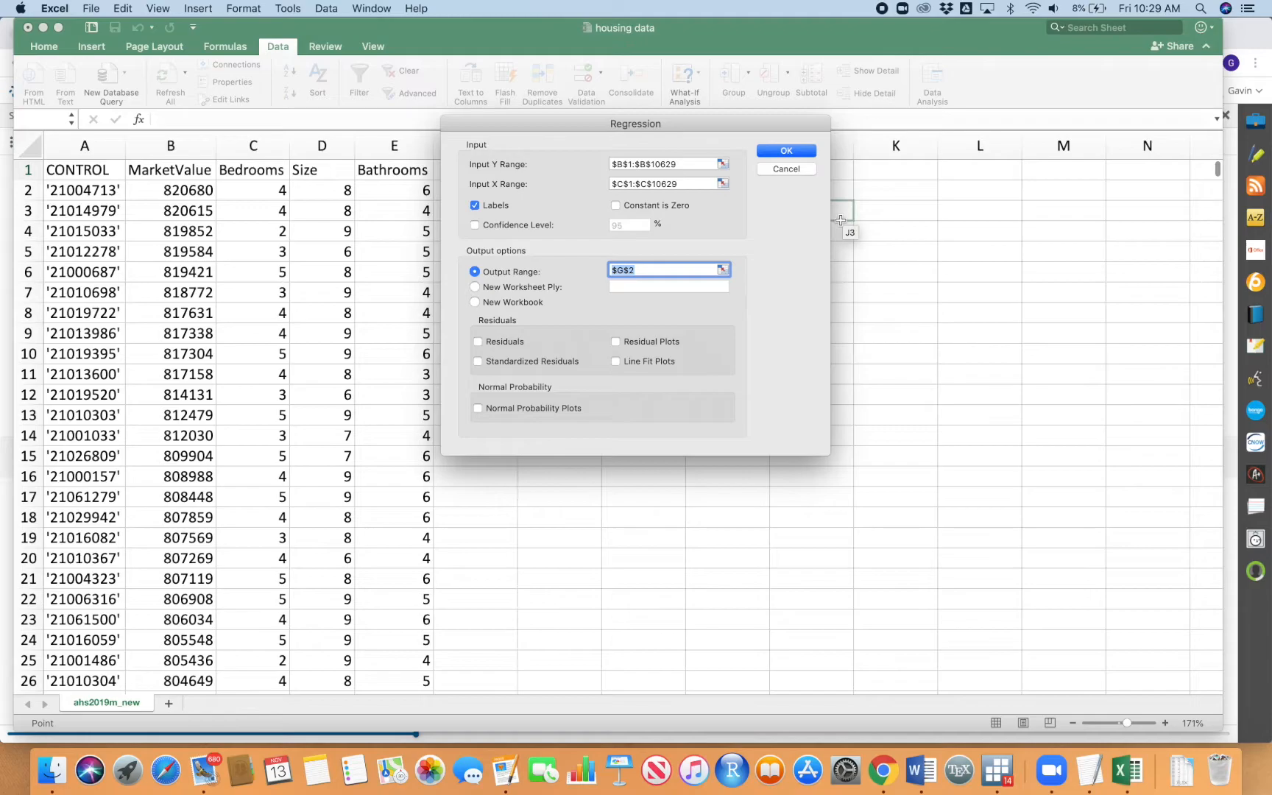
left_click_drag(715, 120, 1123, 42)
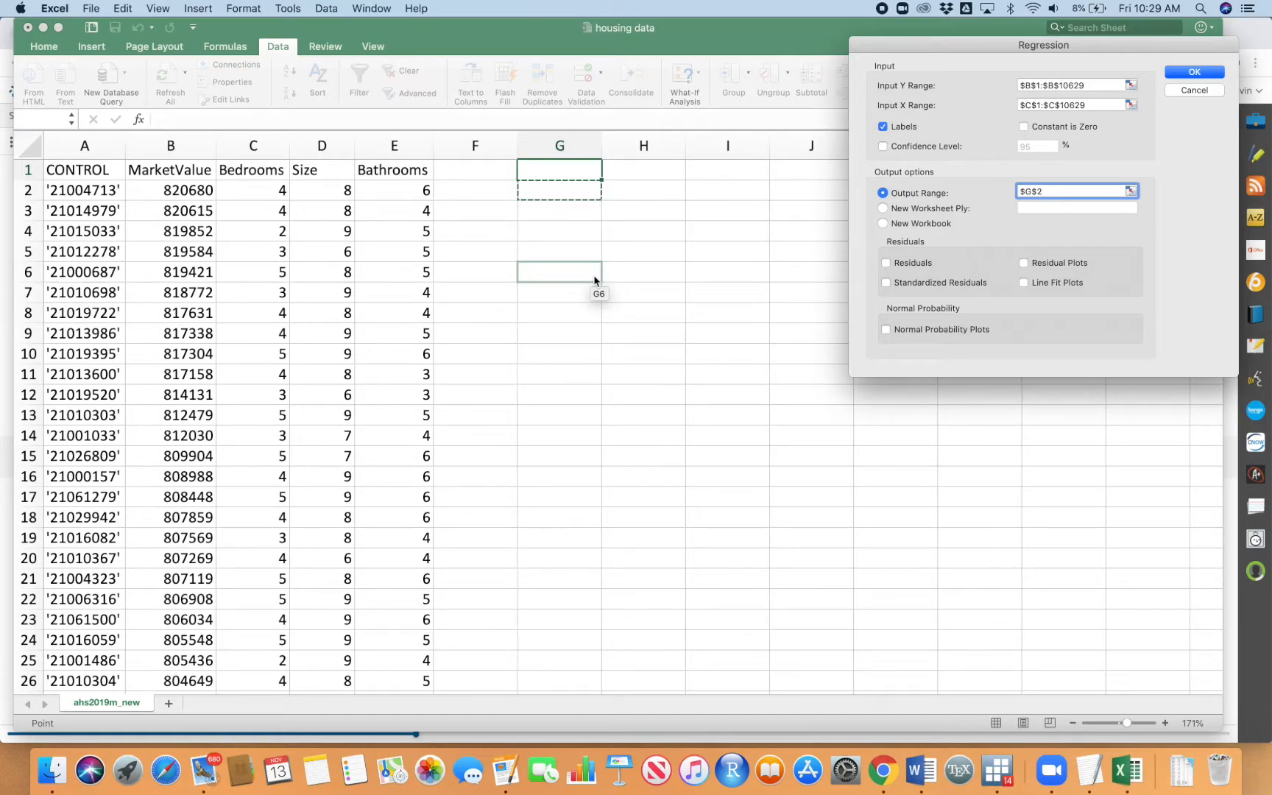
left_click(1186, 71)
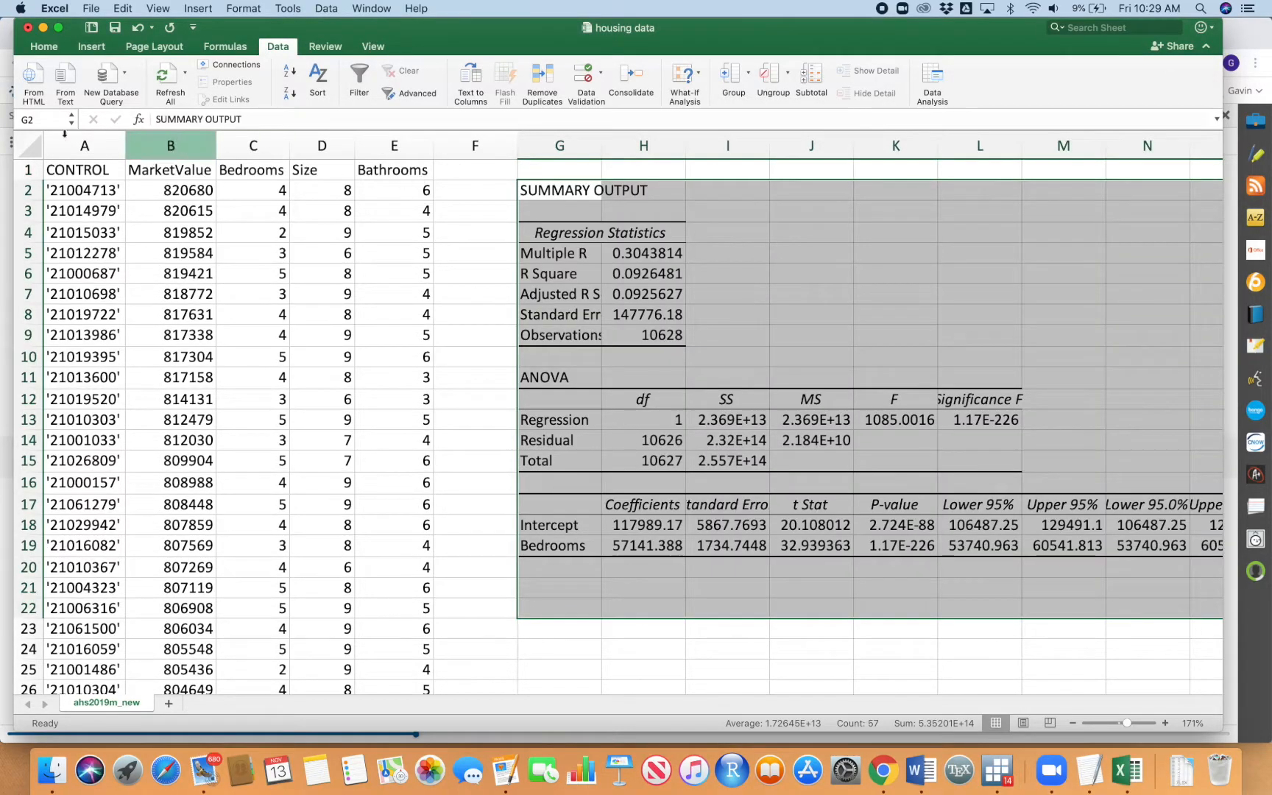
Step: Autofit the width of all columns in the sheet to their contents
left_click(30, 148)
double_click(526, 136)
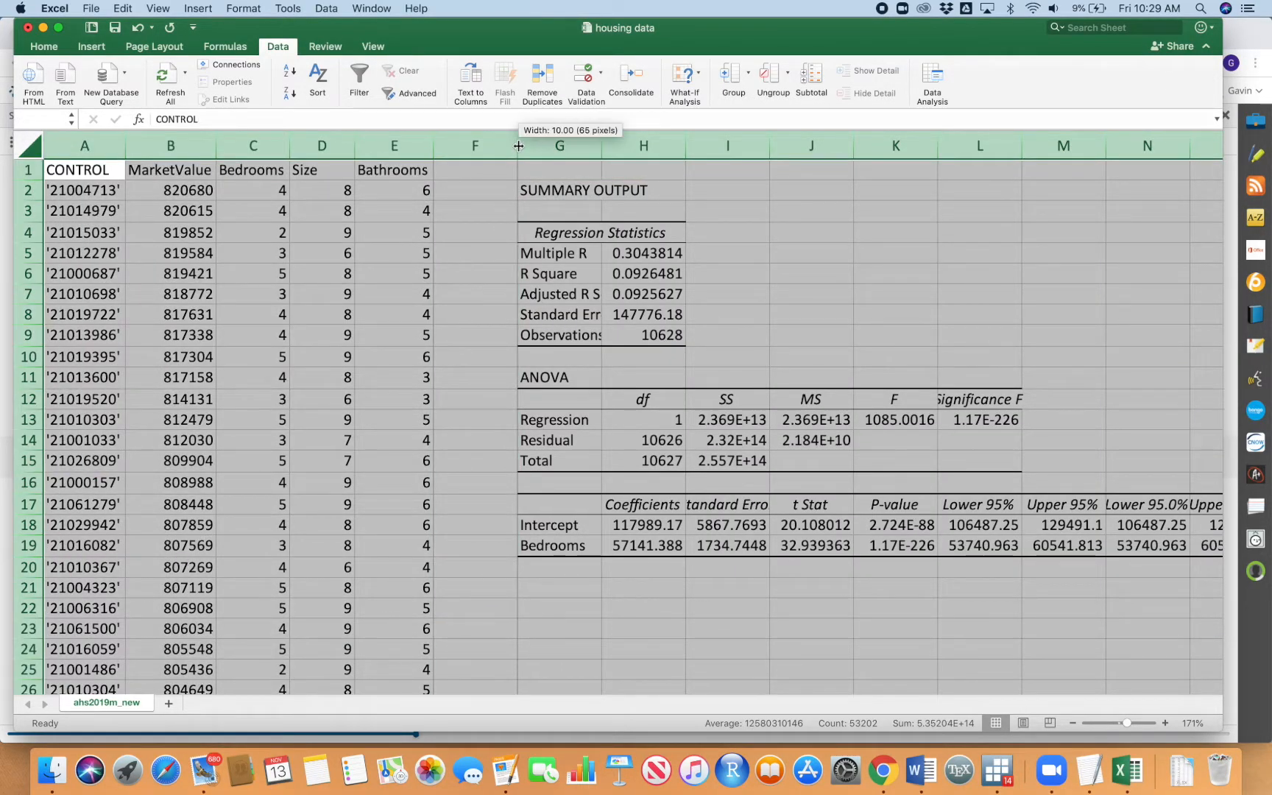
left_click(650, 324)
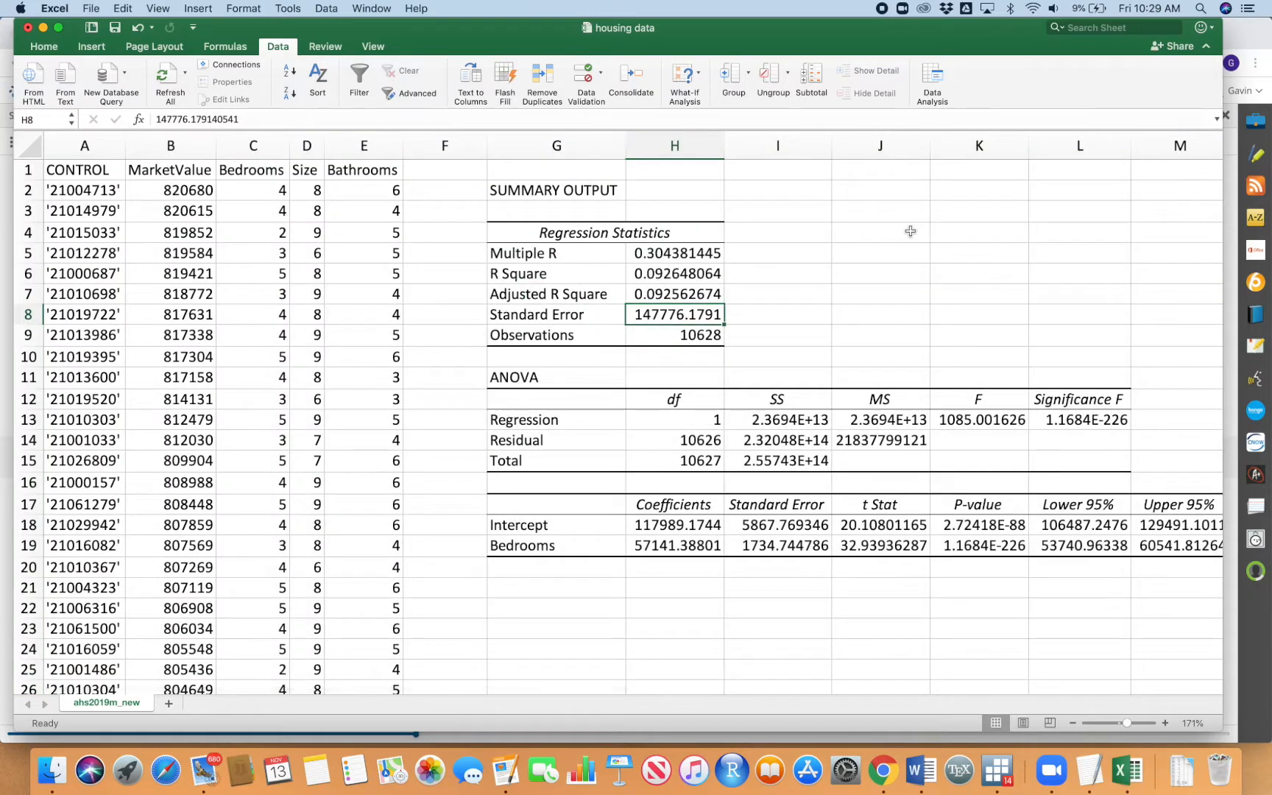
Step: Highlight the Bedrooms coefficient in the regression output with a yellow fill
scroll(910, 231, "down", 3)
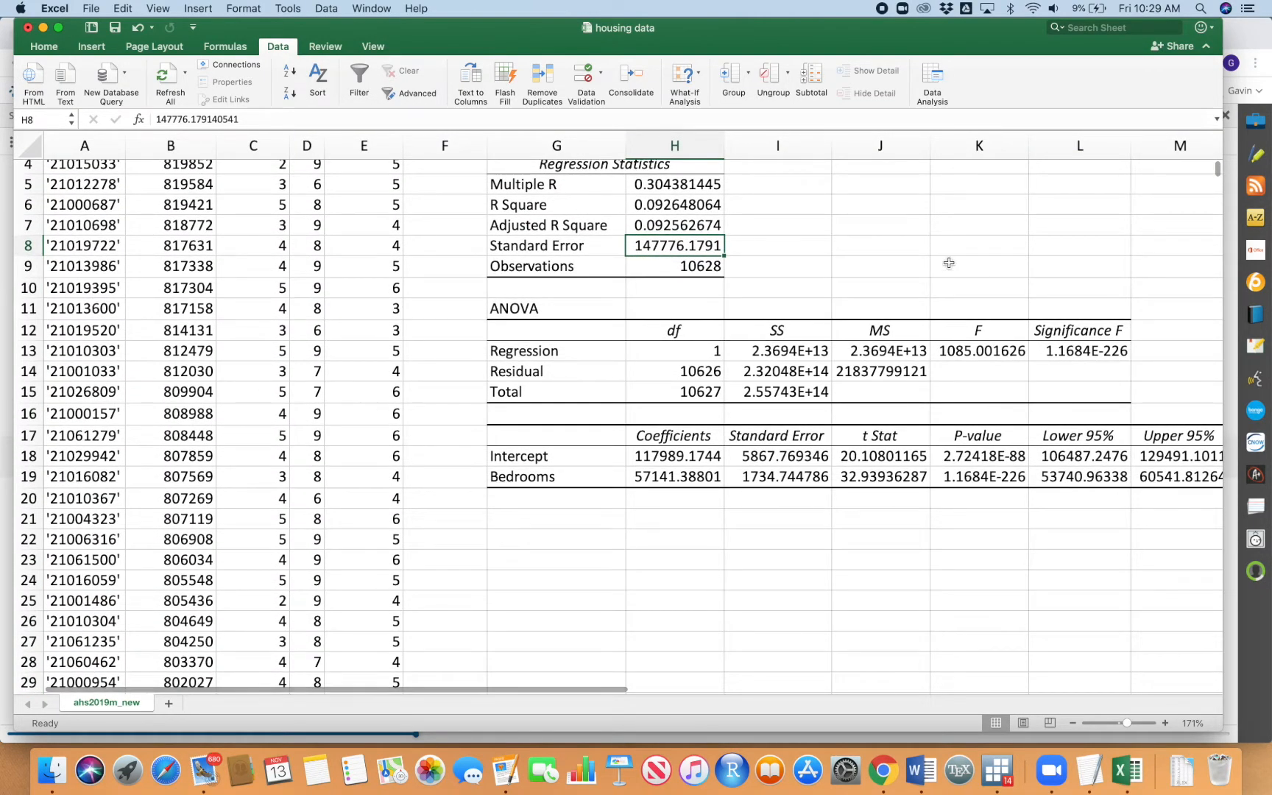
scroll(949, 263, "up", 3)
scroll(949, 263, "right", 3)
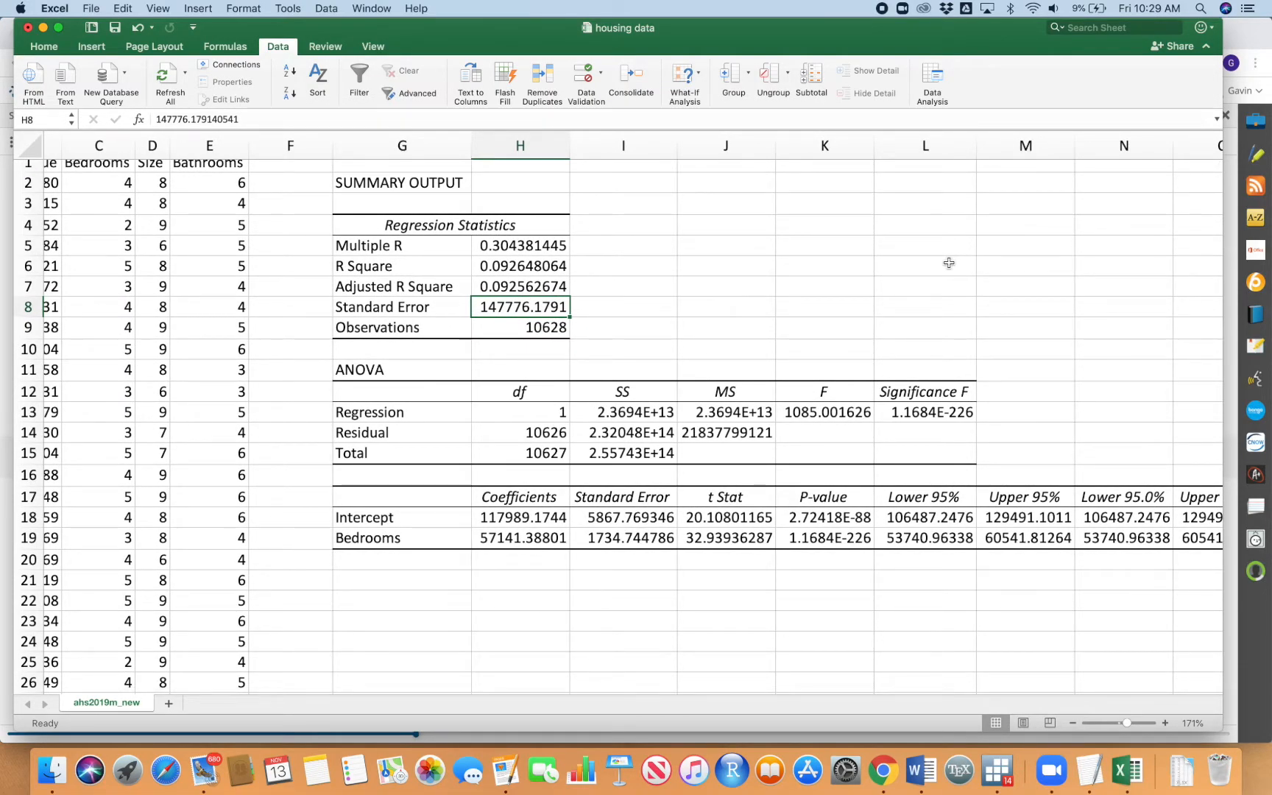
left_click(48, 48)
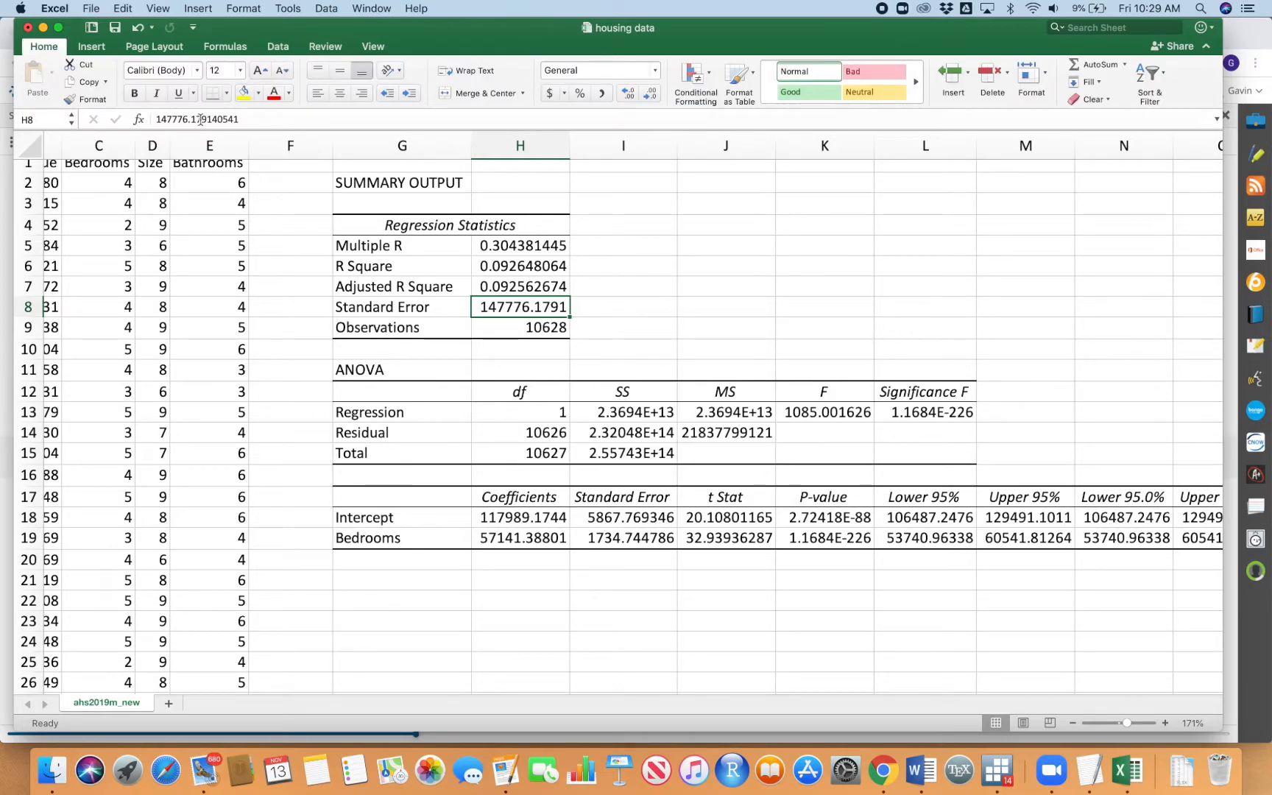
left_click(536, 541)
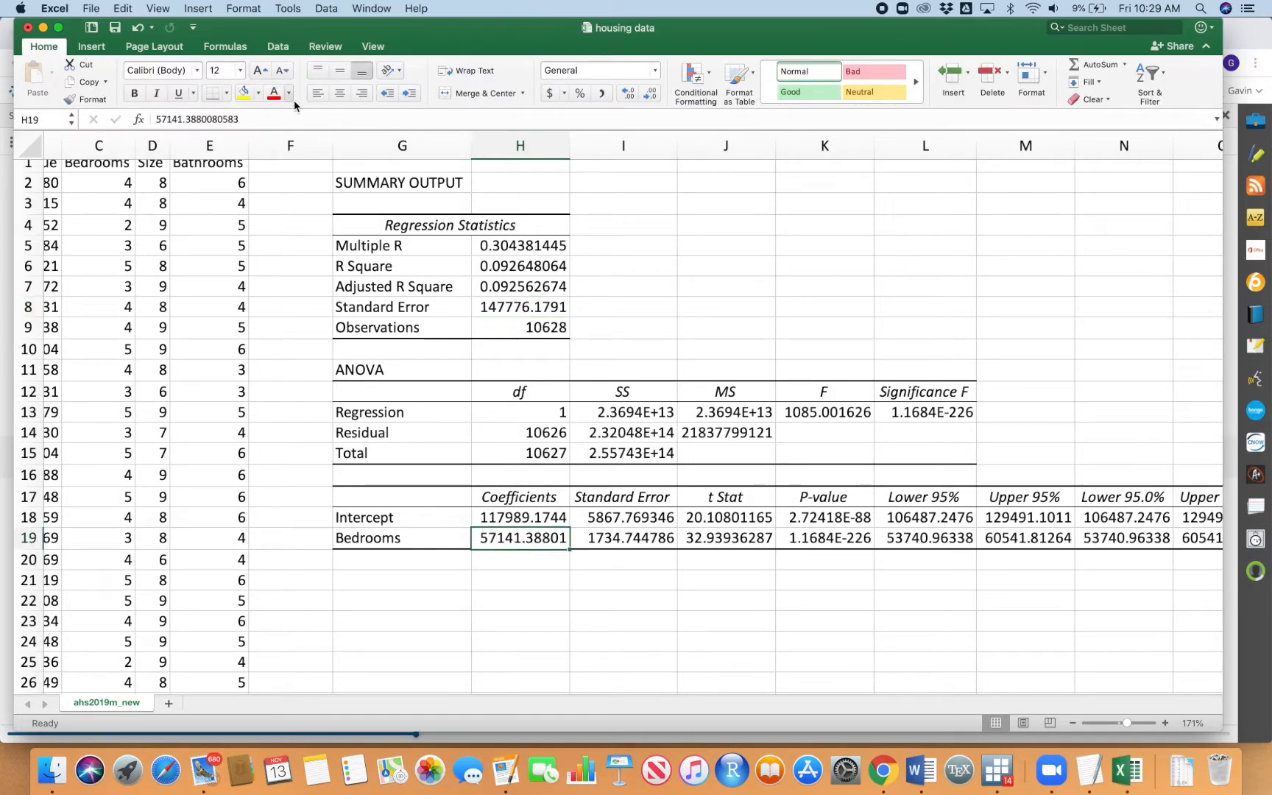
left_click(243, 92)
scroll(605, 434, "down", 5)
scroll(605, 434, "left", 2)
scroll(605, 434, "up", 1)
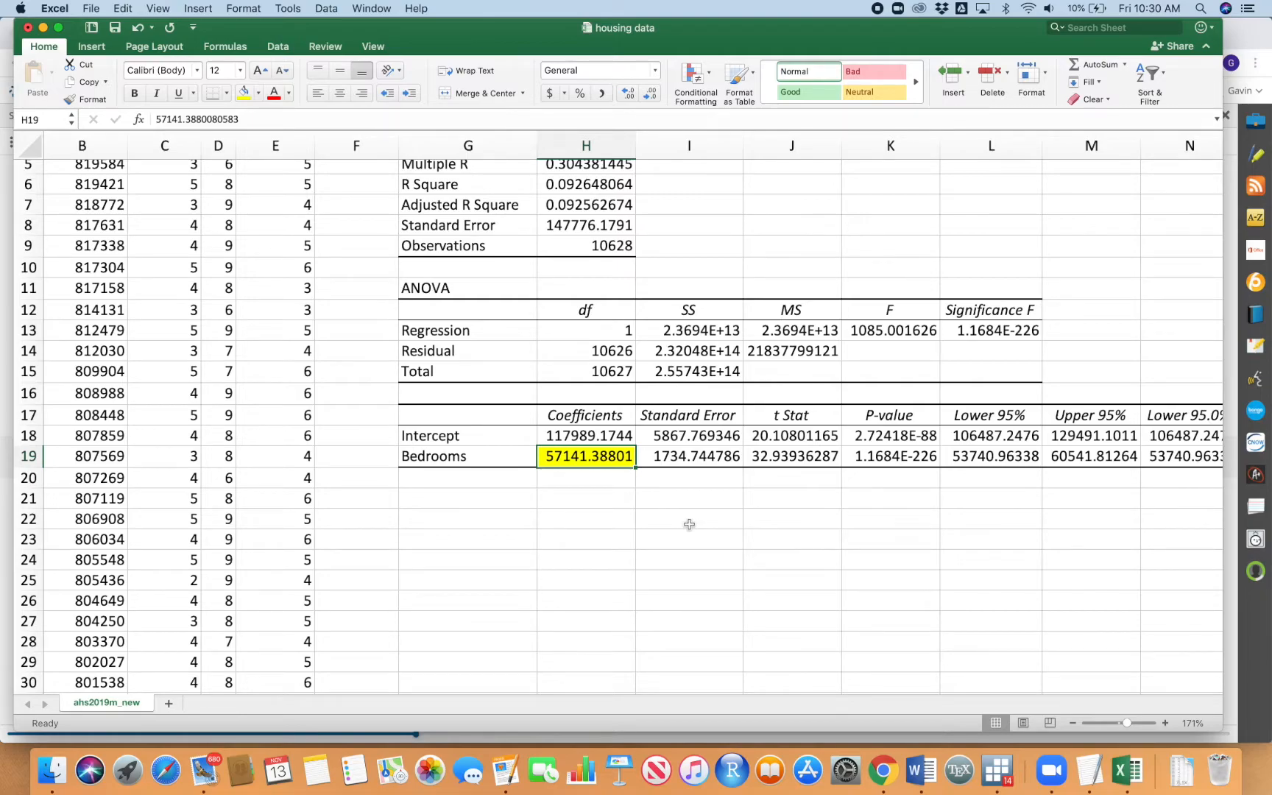
Step: Highlight the P-value of Bedrooms in the regression output with a yellow fill
left_click(863, 457)
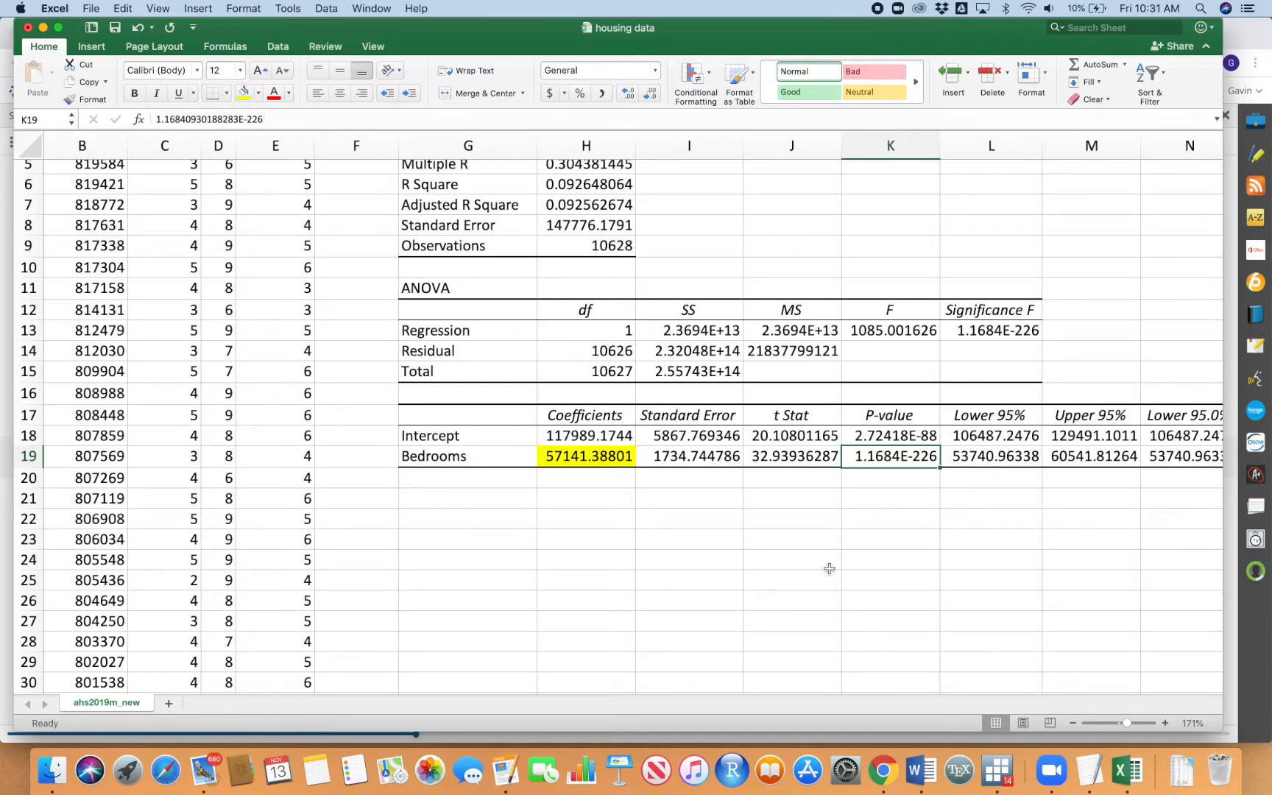
left_click(243, 91)
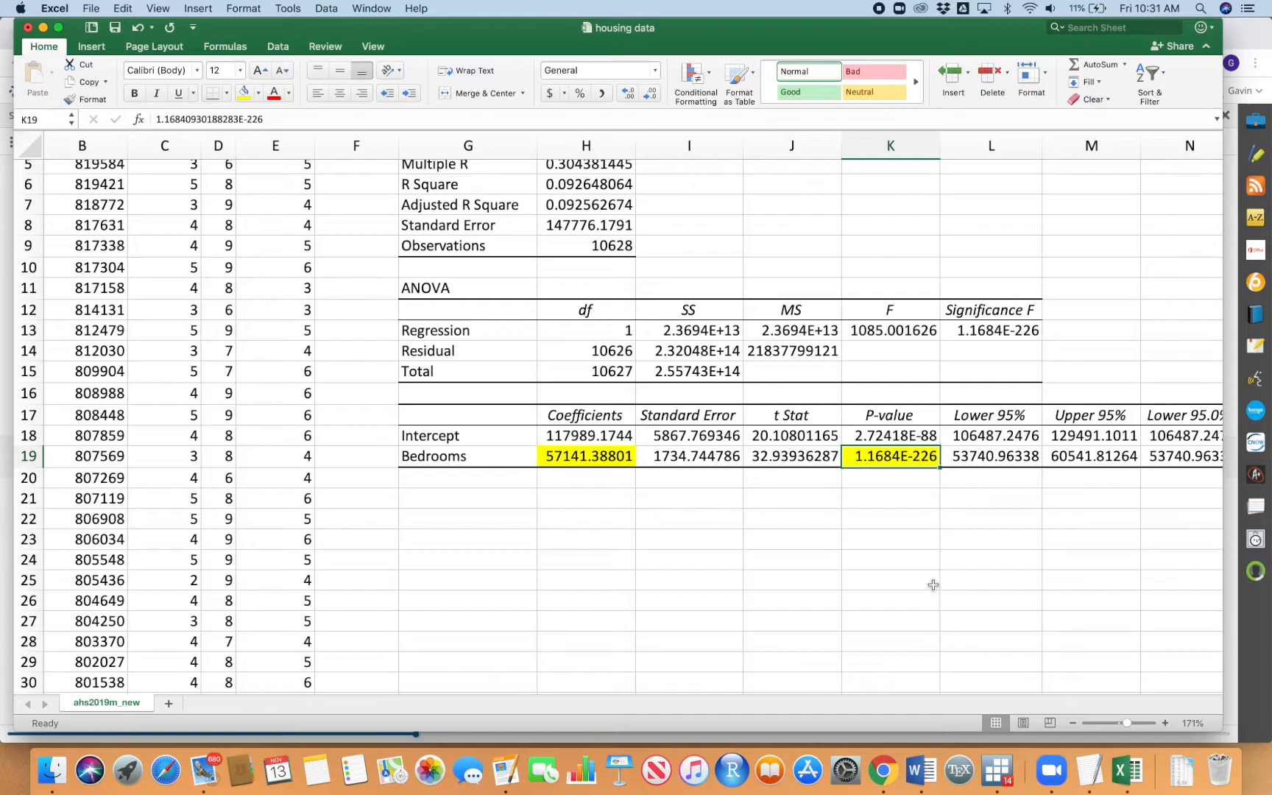
left_click(613, 459)
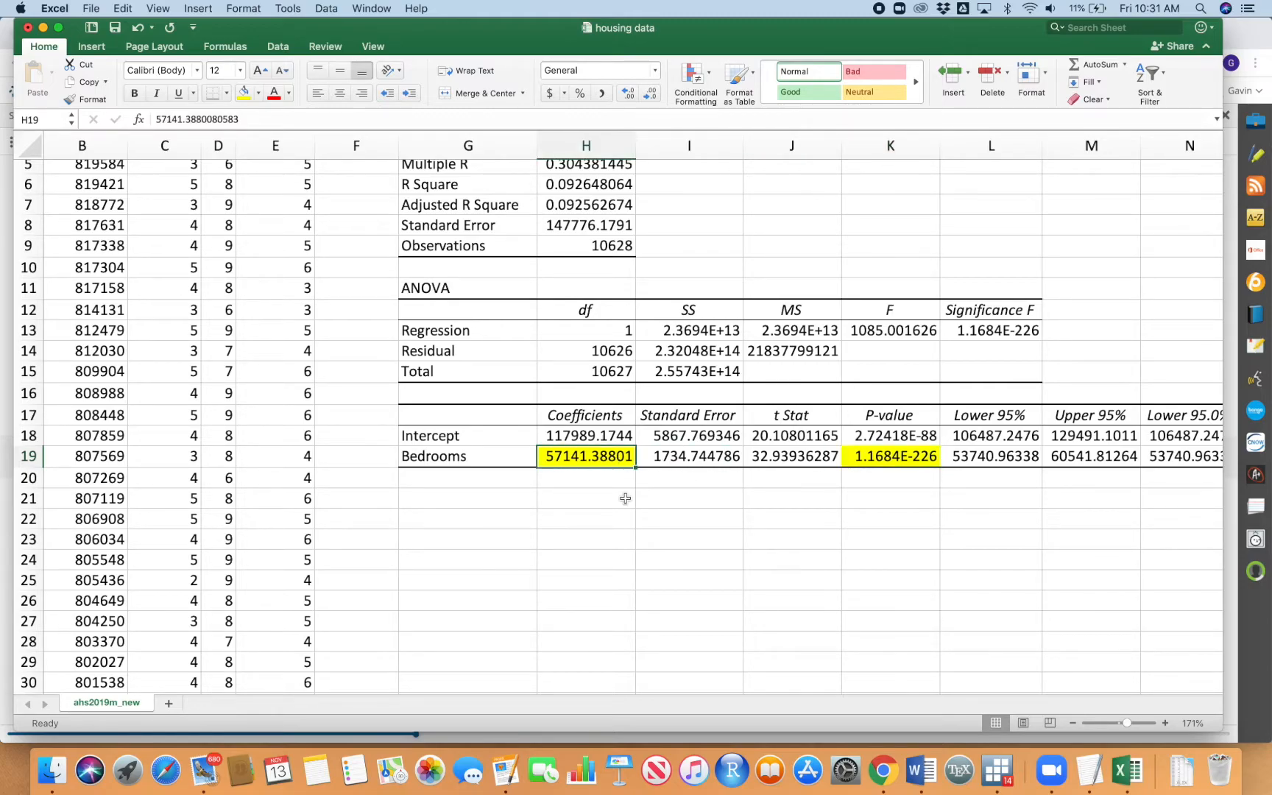
left_click(898, 461)
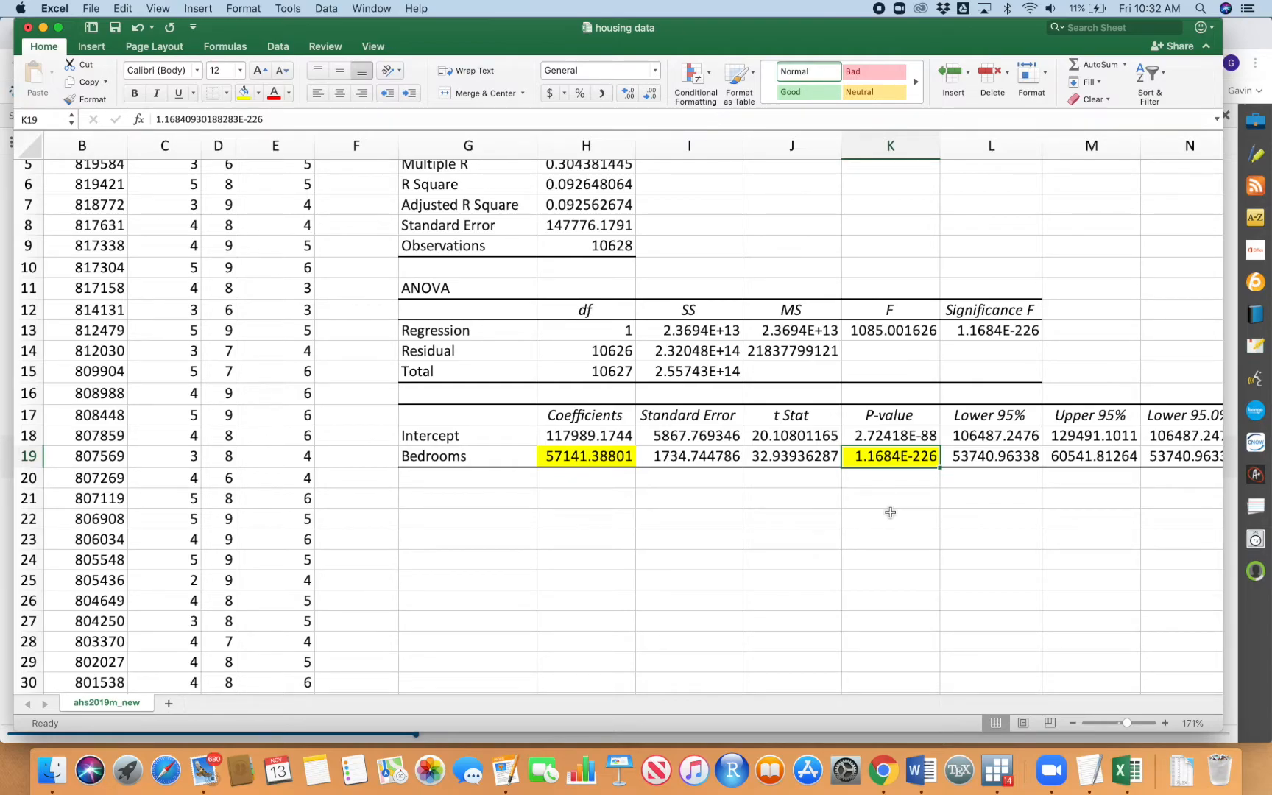
Step: Enter 9.26% in cell I6, beside the R Square value of the regression output
scroll(803, 479, "up", 4)
scroll(803, 478, "left", 1)
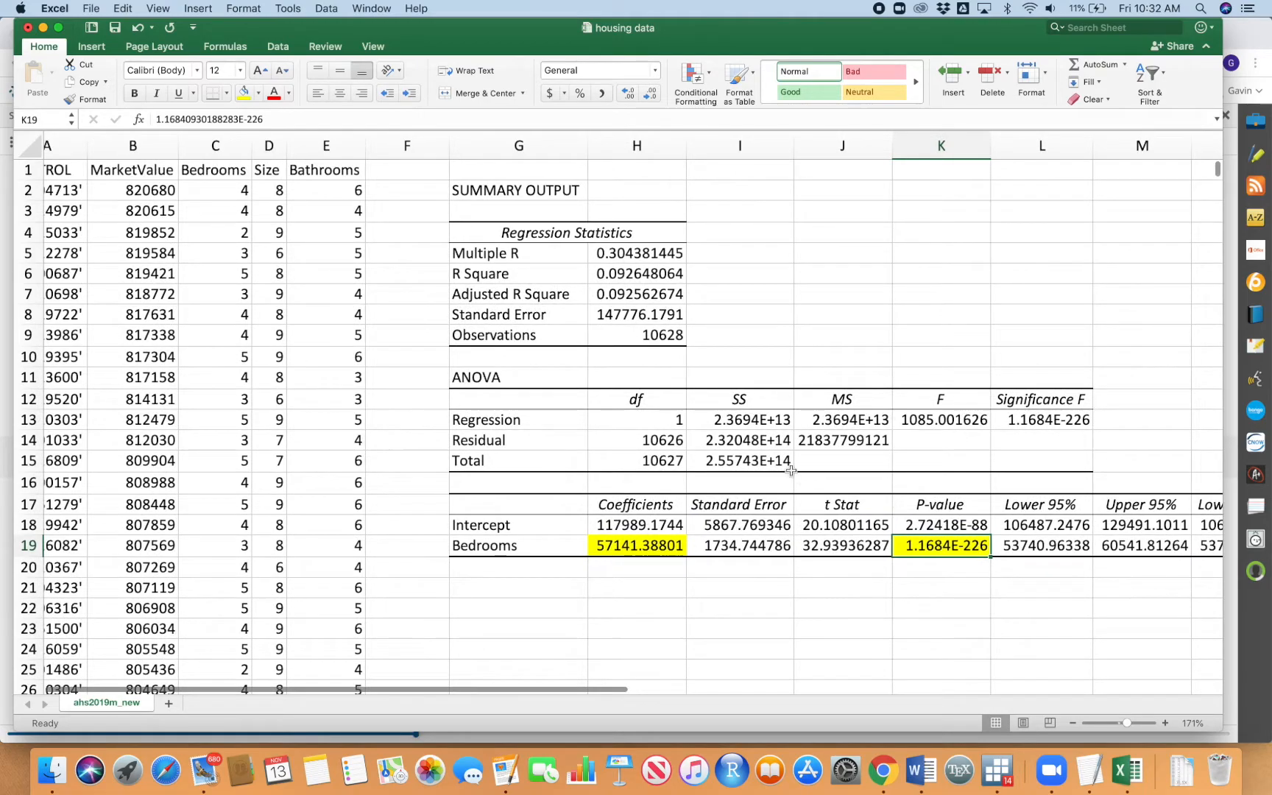
left_click(634, 274)
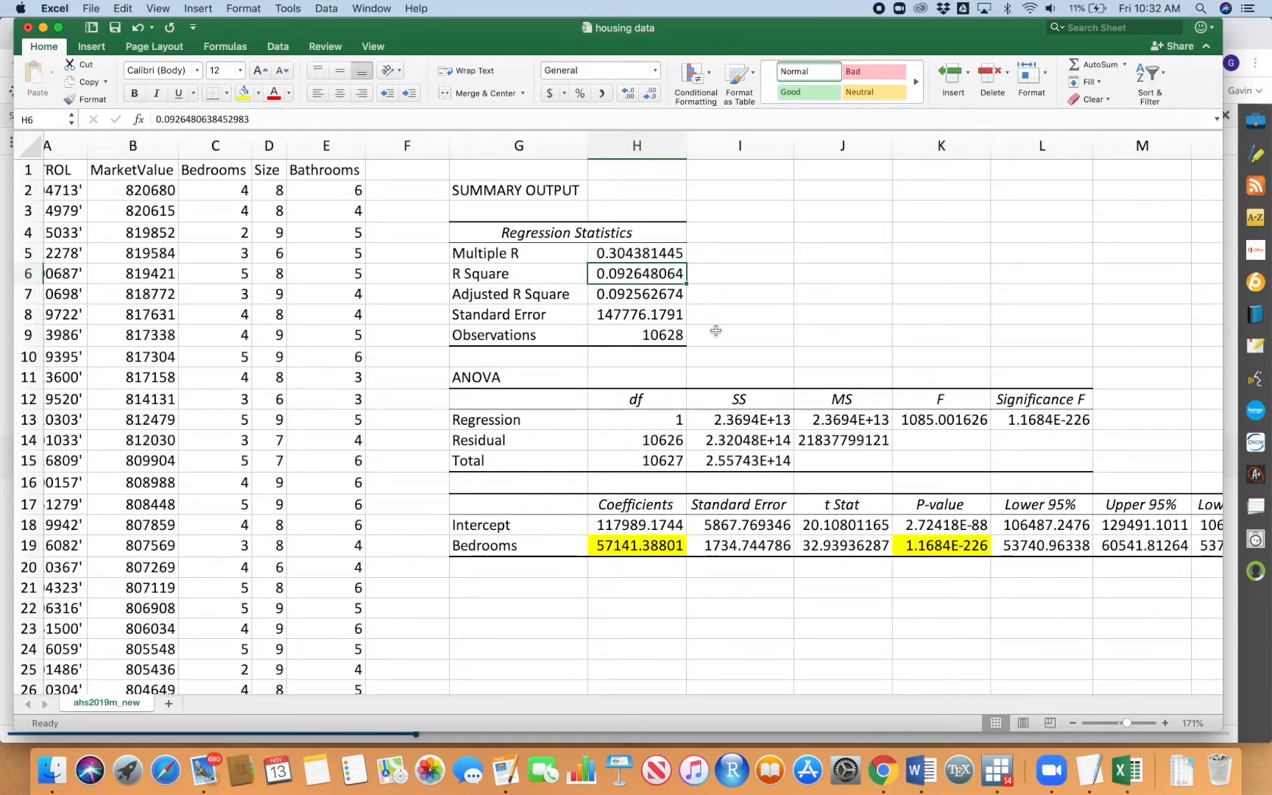
left_click(718, 273)
type("9.")
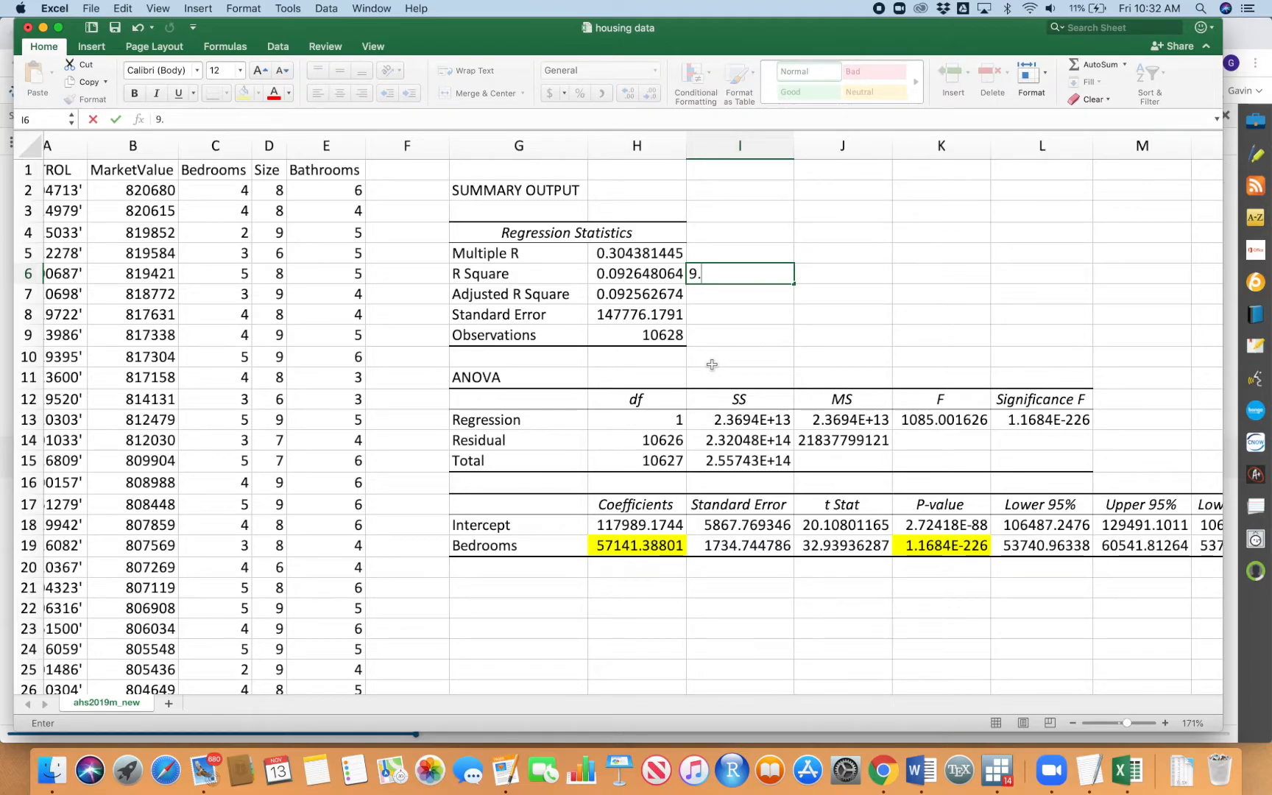
type("26%")
left_click(843, 335)
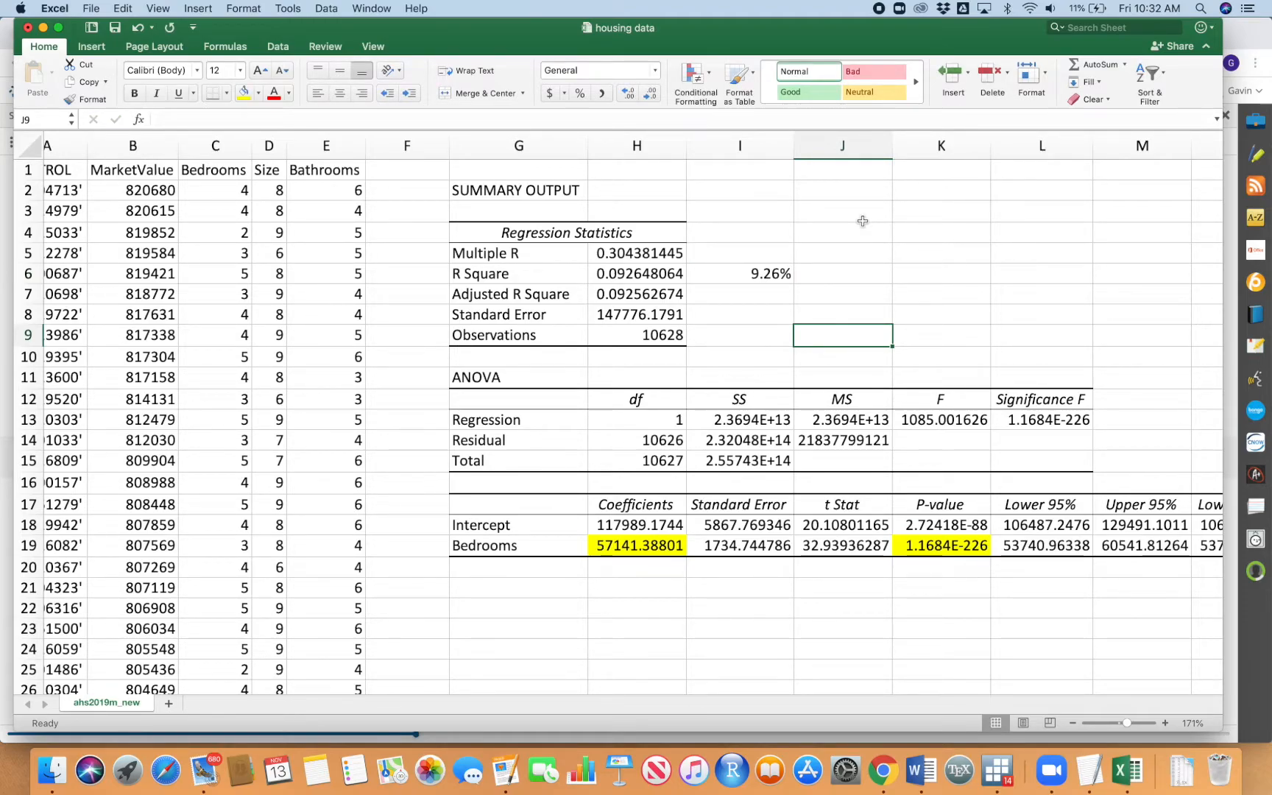
Step: Highlight the R Square value and the percentage beside it, H6:I6, with a yellow fill
left_click(744, 273)
left_click(666, 274)
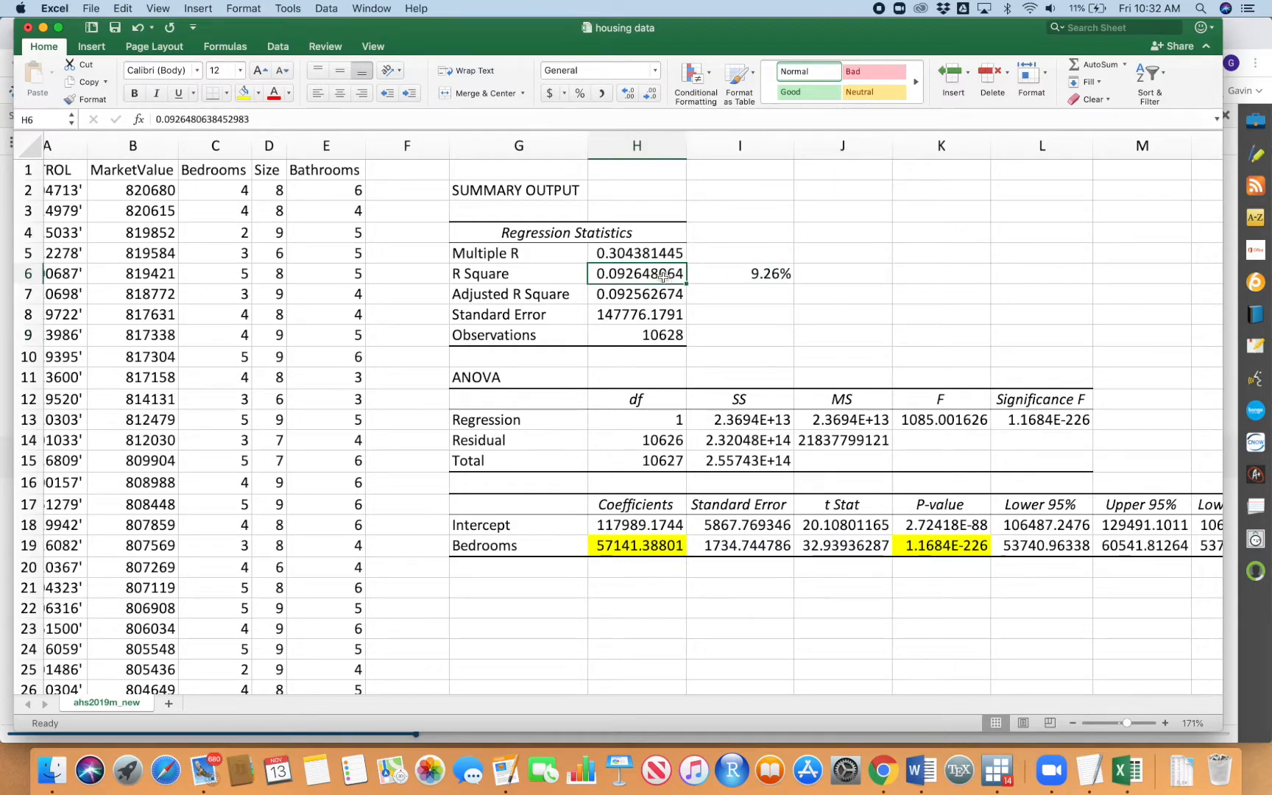
left_click_drag(662, 274, 736, 273)
left_click(243, 92)
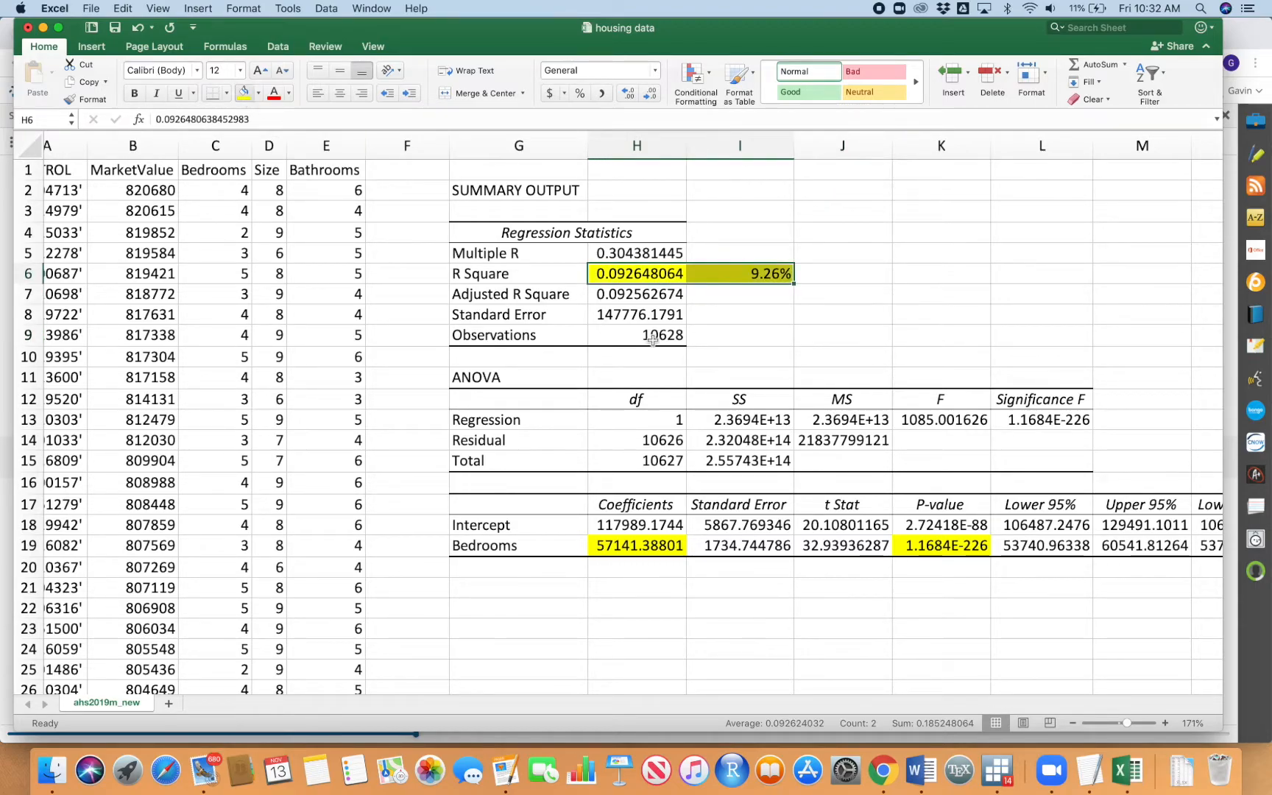
left_click(519, 567)
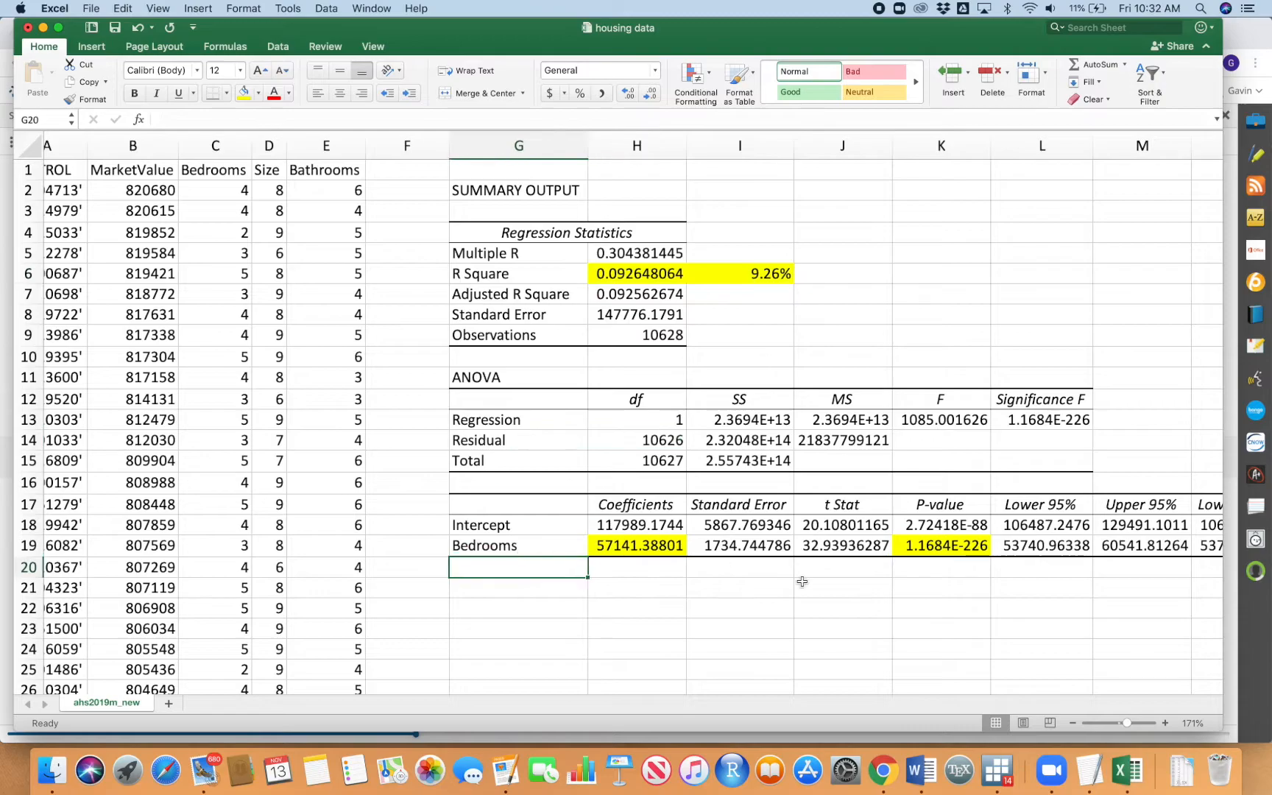
key("Up")
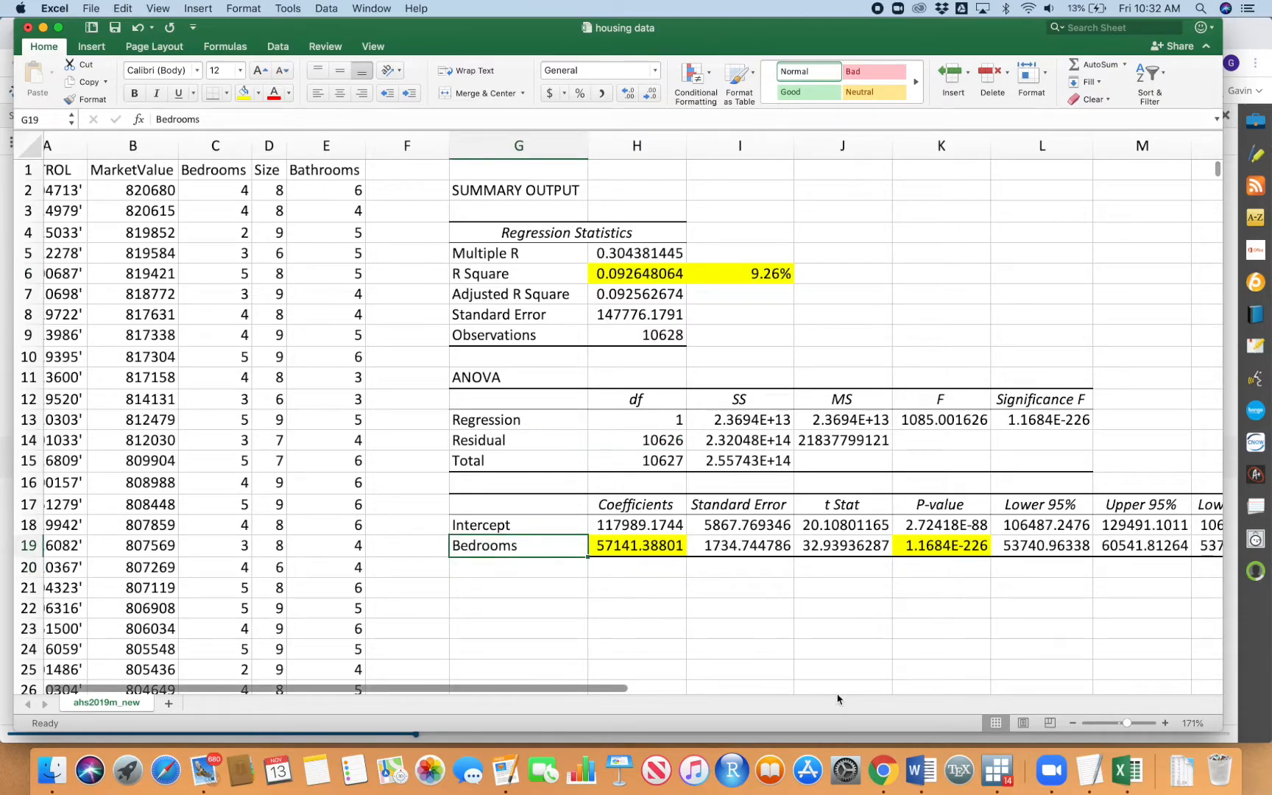
Step: Examine the R Square percentage alongside the MarketValue column and the unused Size and Bathrooms columns
left_click(753, 274)
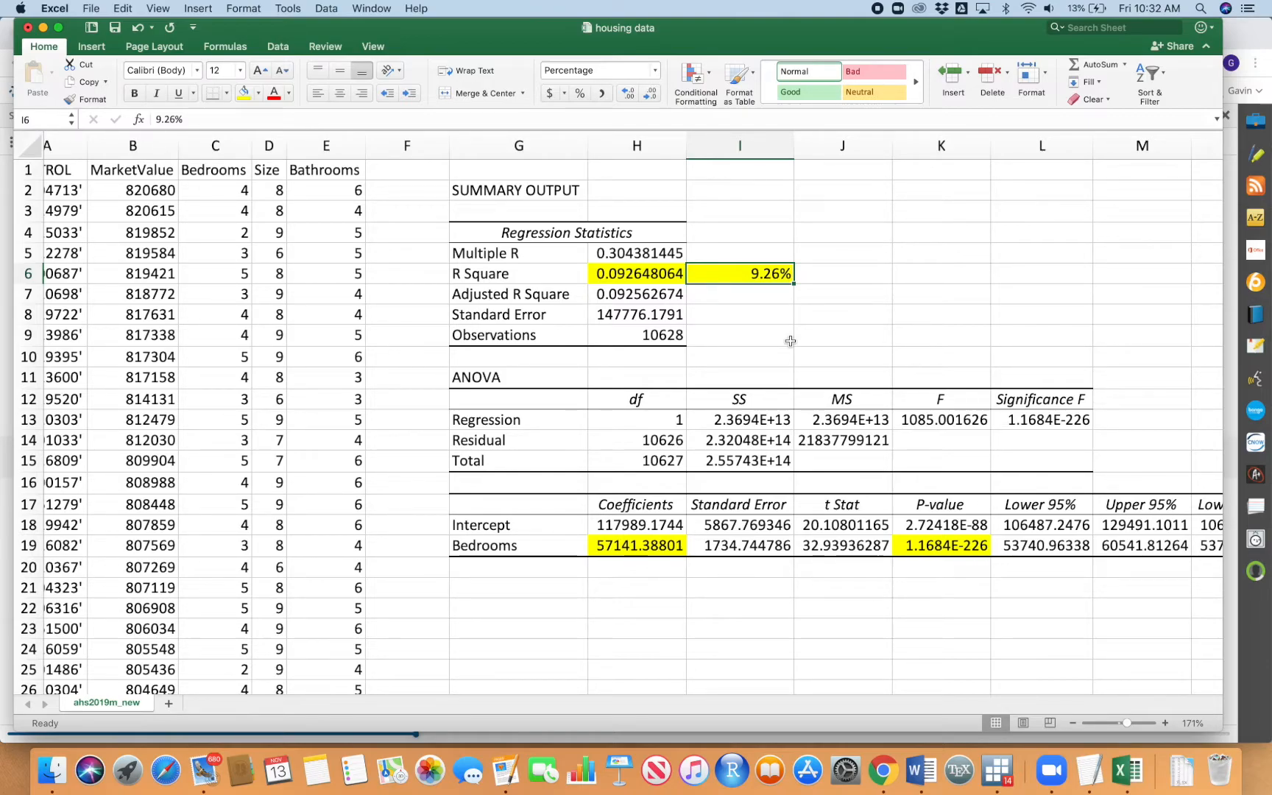
left_click(790, 340)
left_click(772, 295)
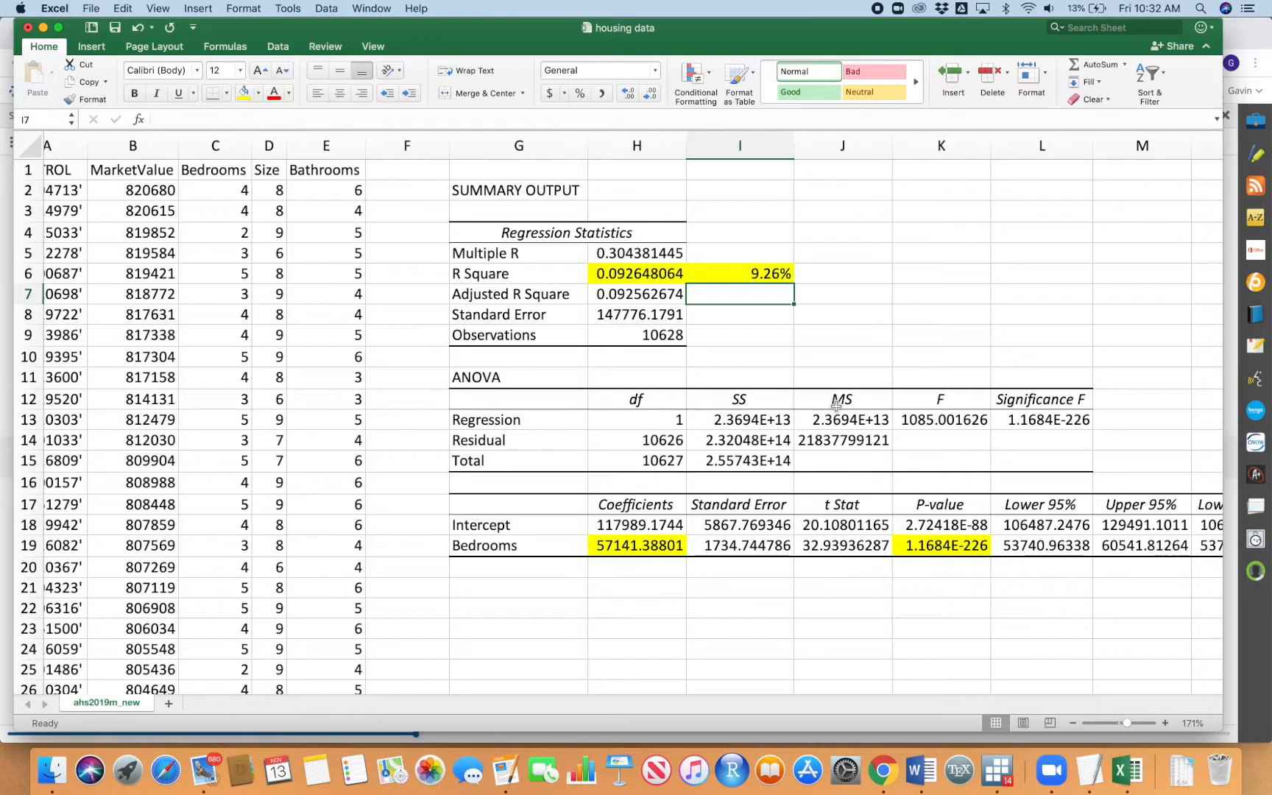
left_click(133, 146)
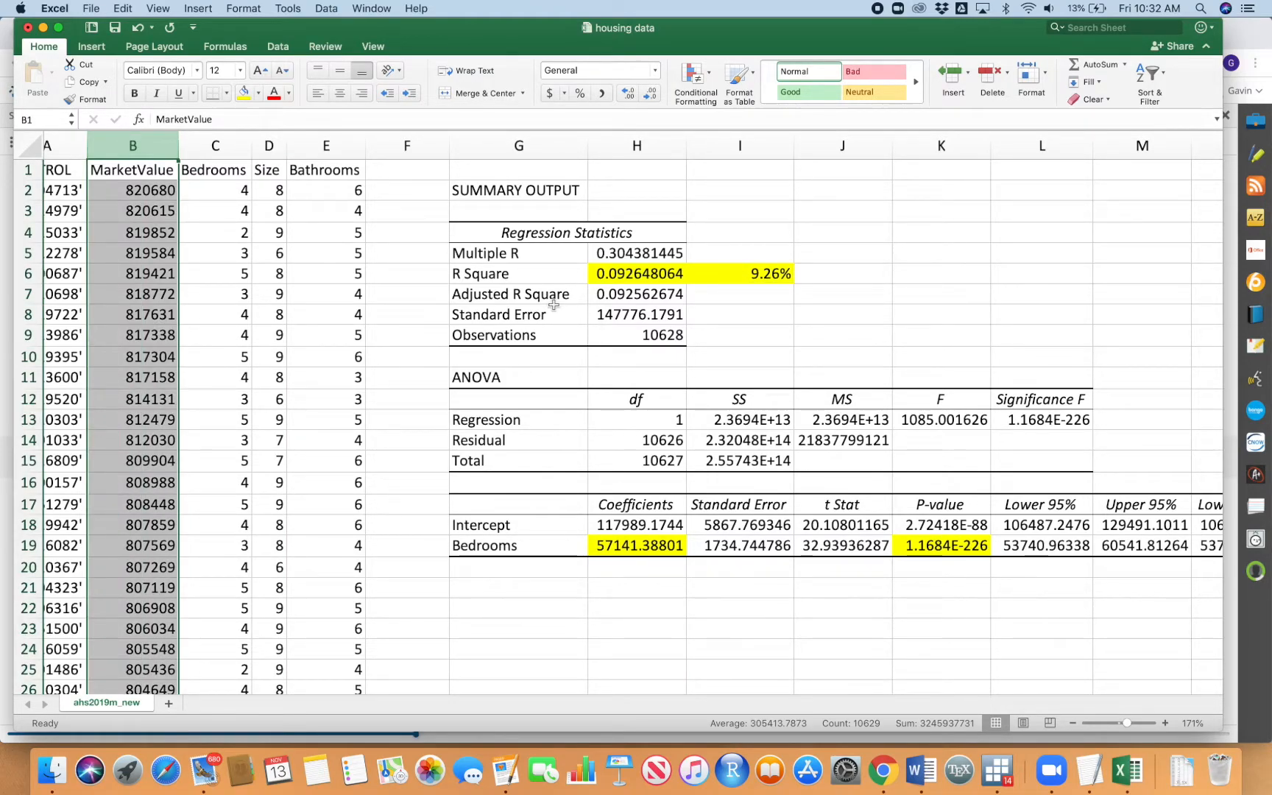
left_click(758, 356)
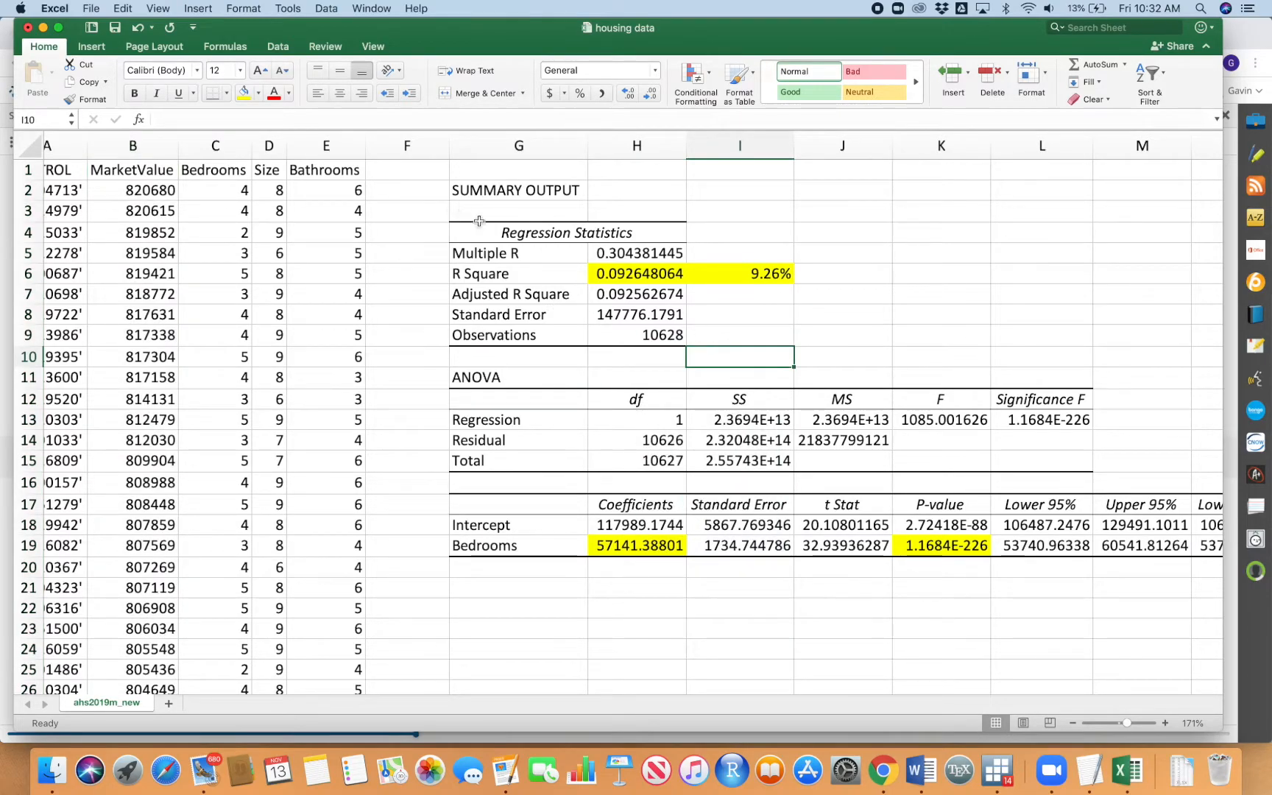
left_click(736, 274)
left_click_drag(269, 145, 323, 144)
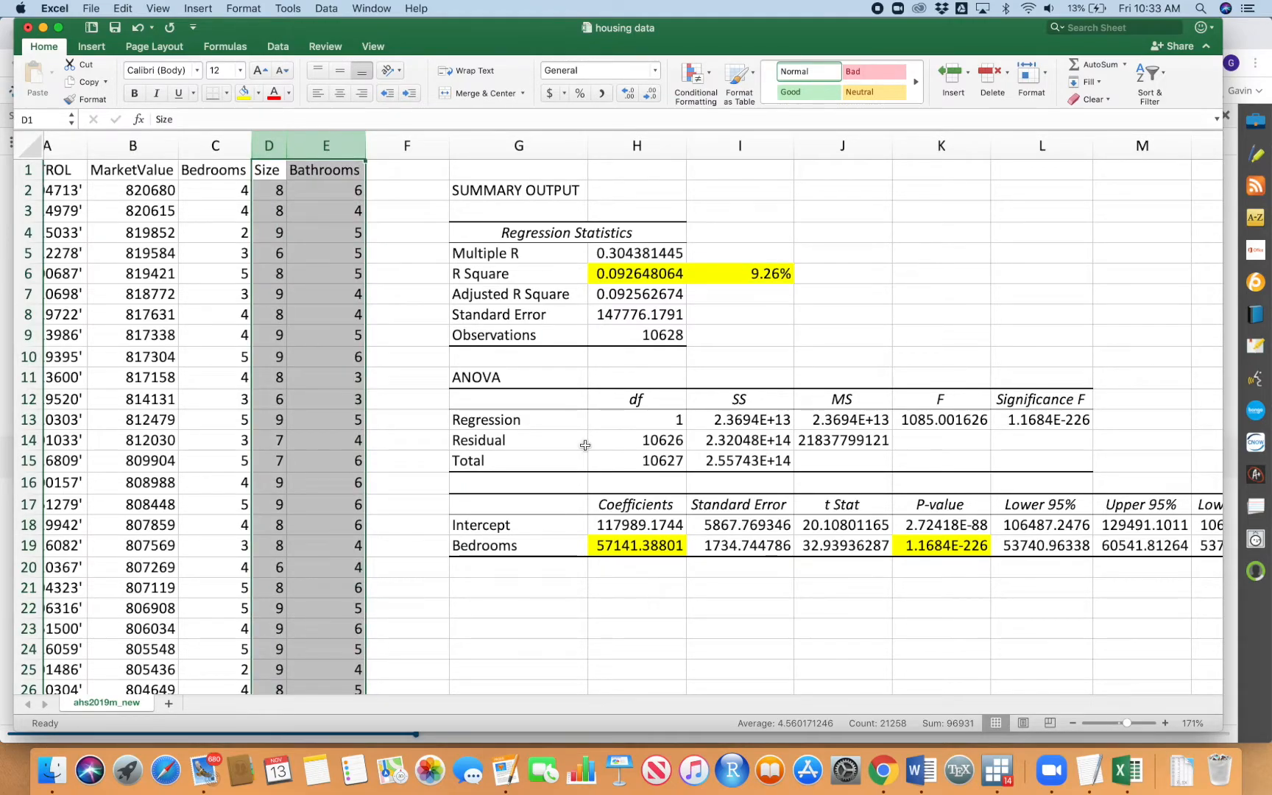
Step: Open the Regression analysis tool for a second regression in the area below the first output
scroll(749, 458, "down", 3)
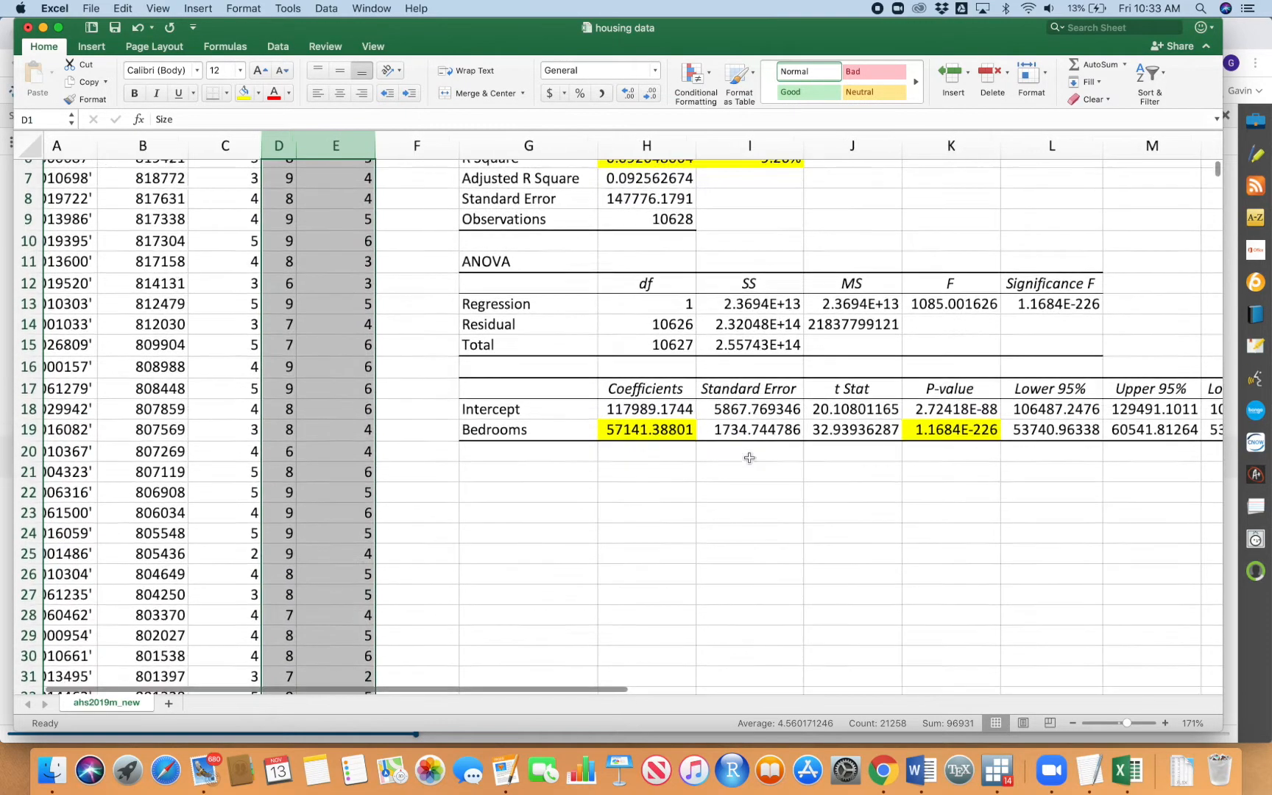
left_click(583, 520)
left_click(546, 475)
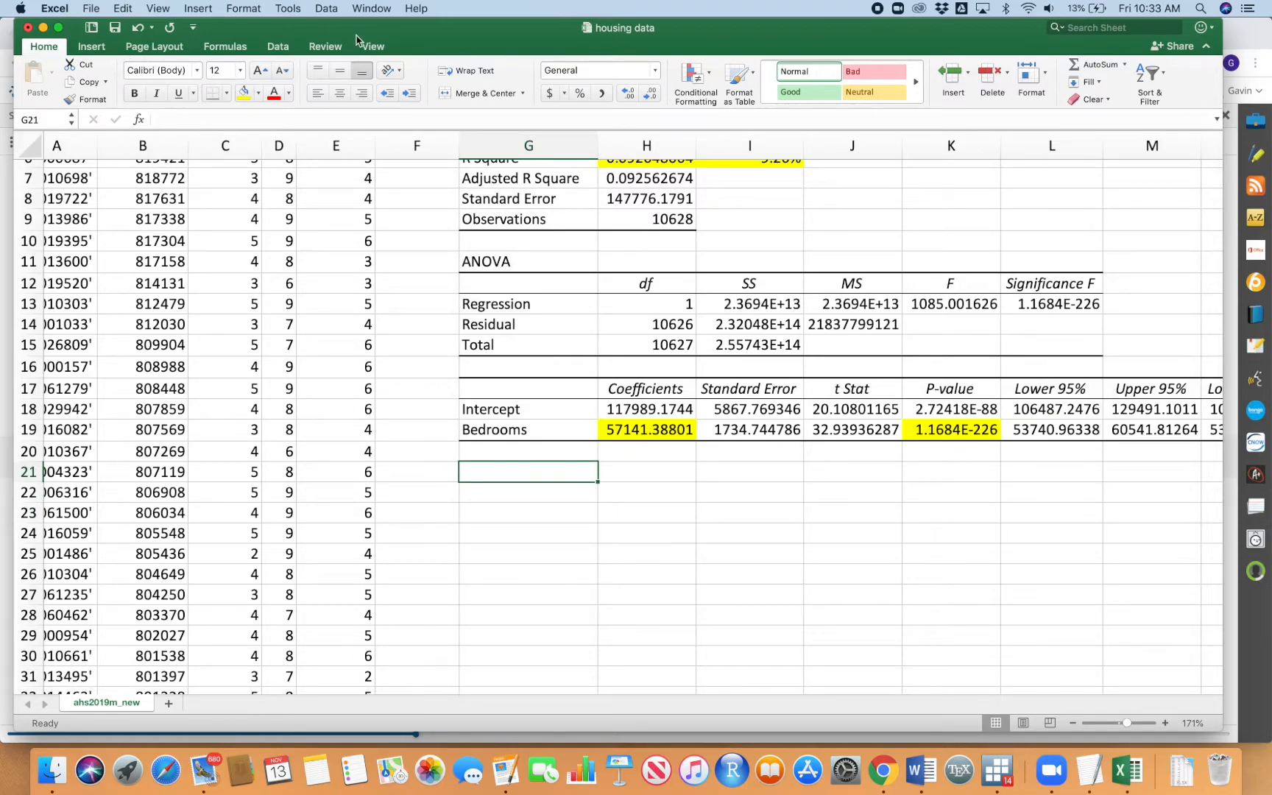
left_click(280, 47)
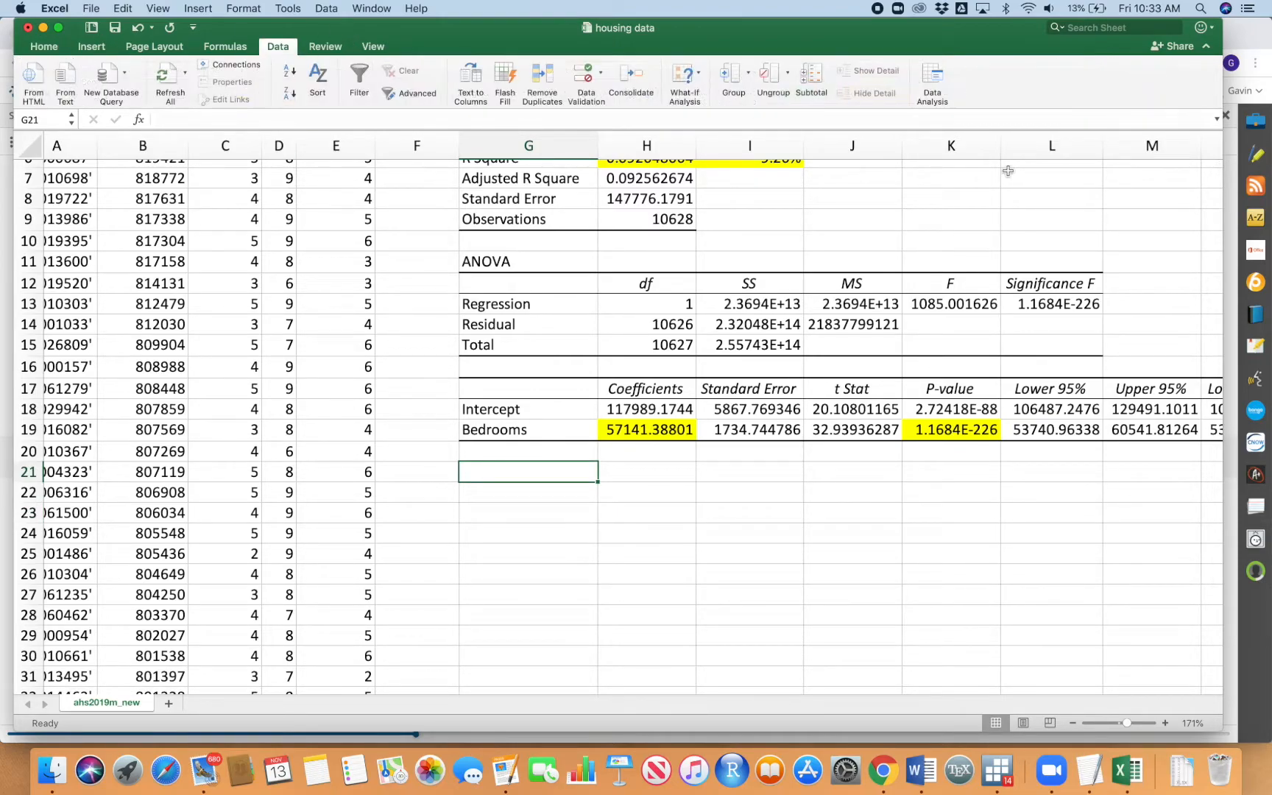
left_click(932, 79)
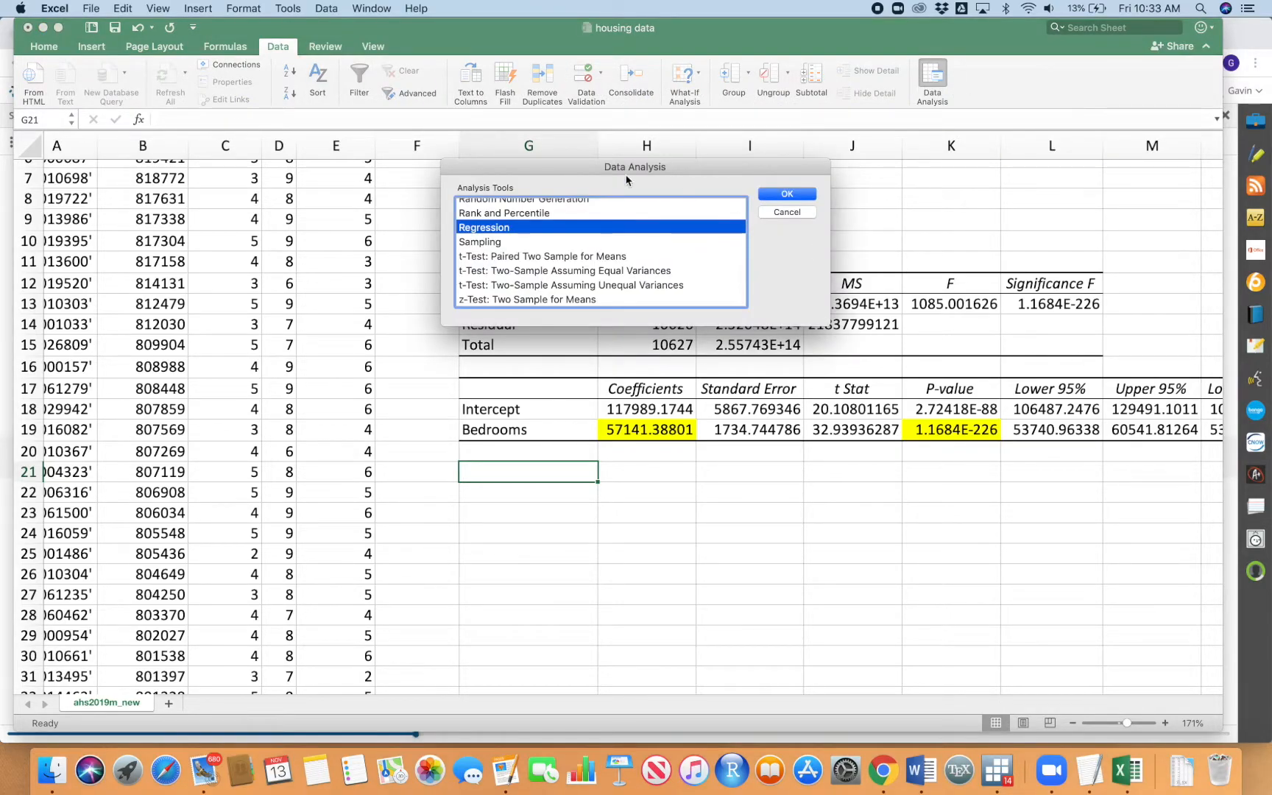
left_click(786, 195)
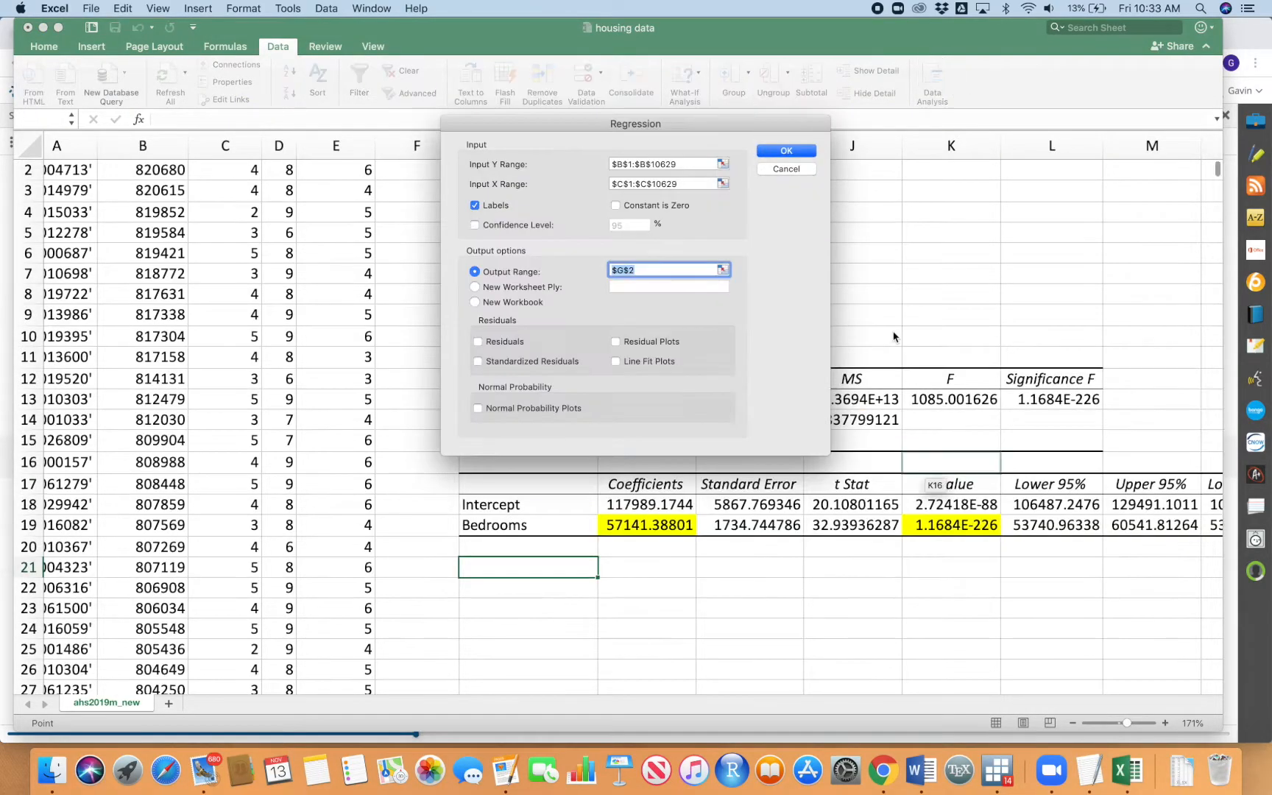
Step: Set the regression's X range to the Bedrooms and Size columns with their headers, C1:D10629
left_click_drag(631, 114, 831, 145)
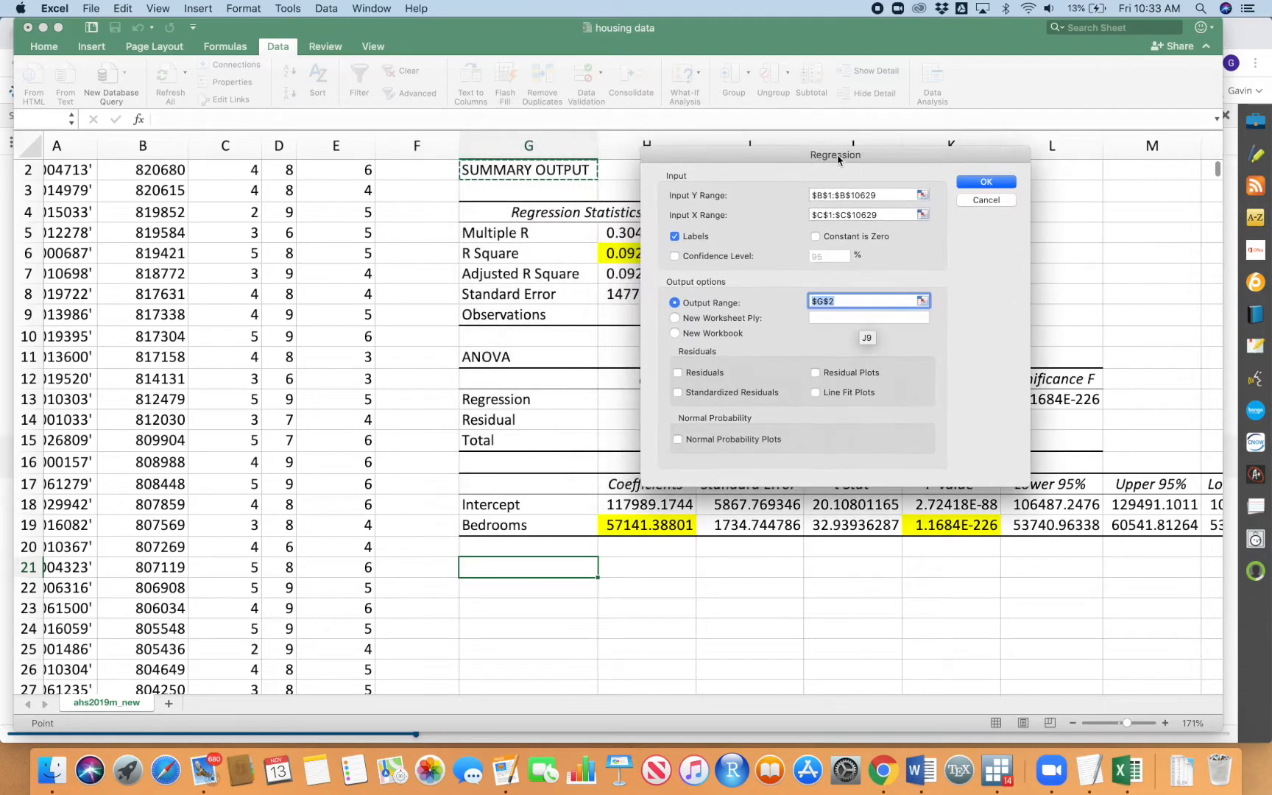
scroll(271, 282, "up", 1)
scroll(272, 282, "left", 1)
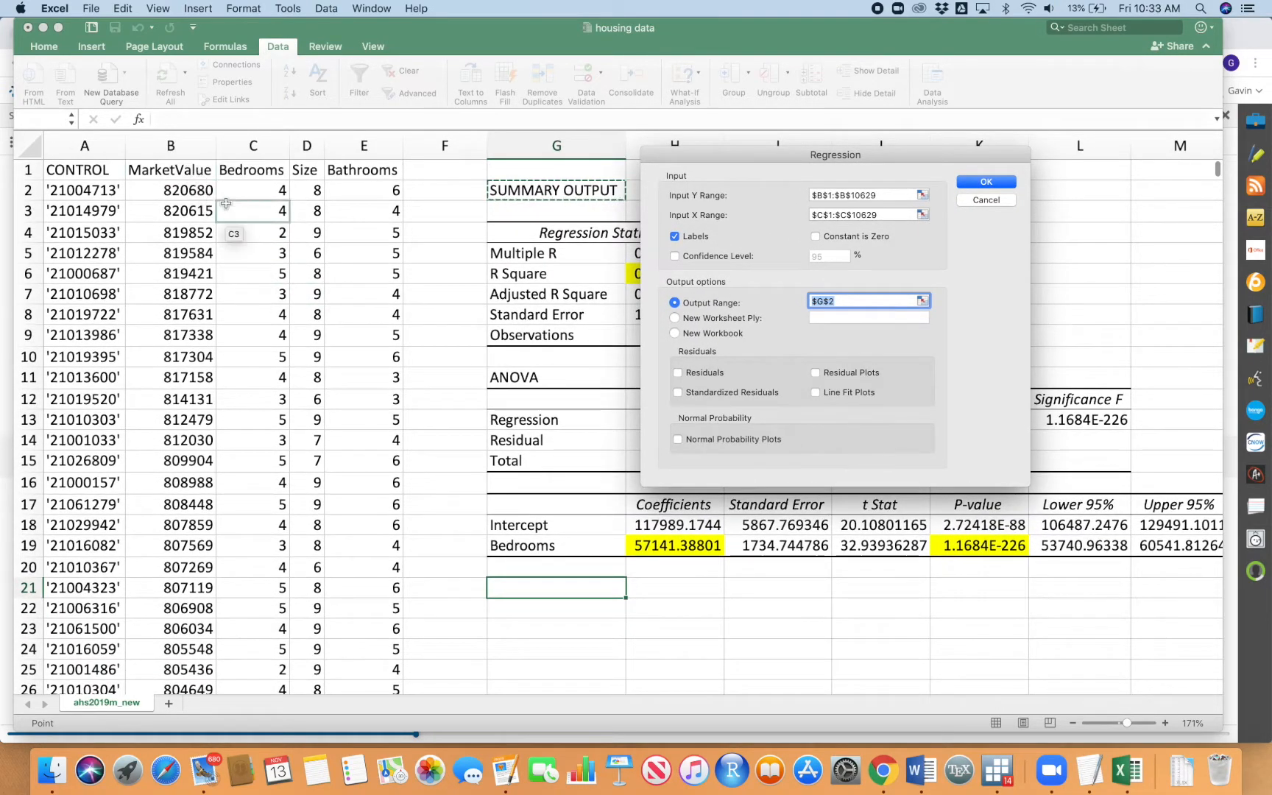
left_click(883, 194)
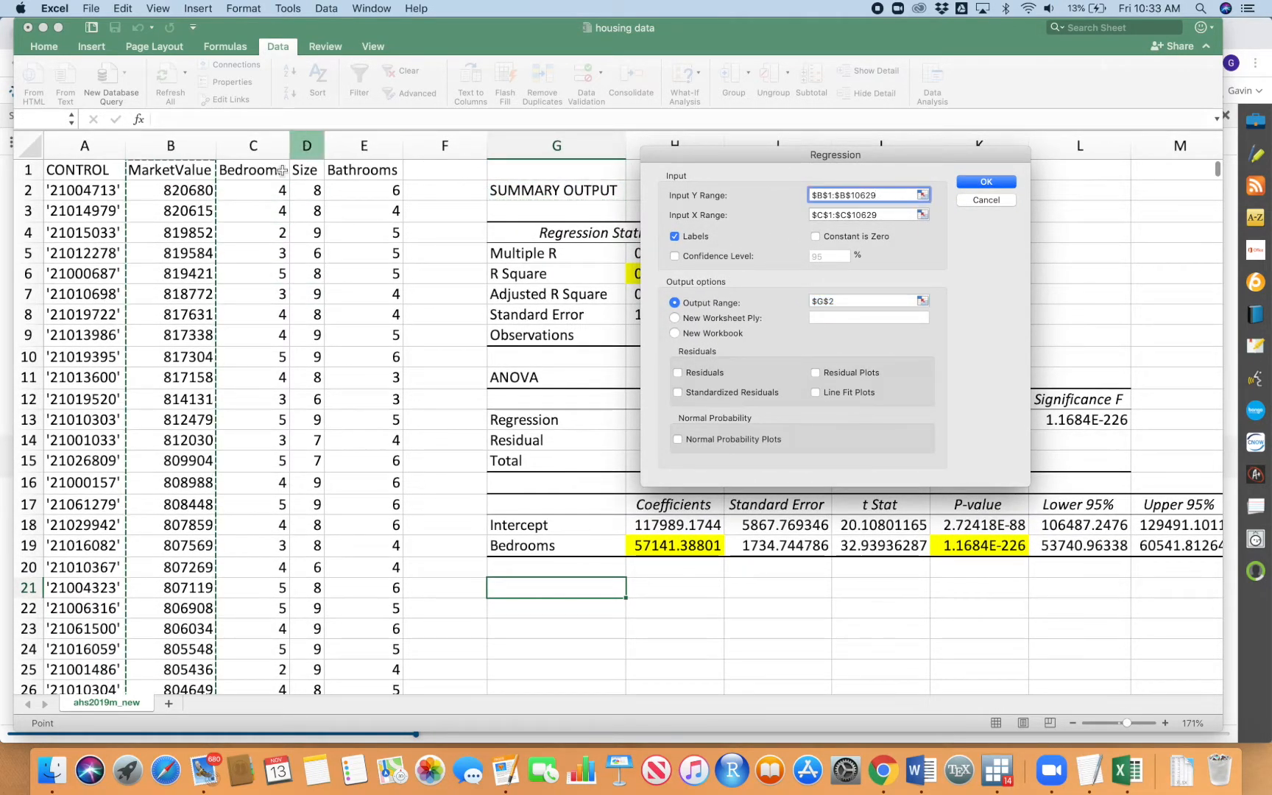
left_click(888, 215)
key("super+a")
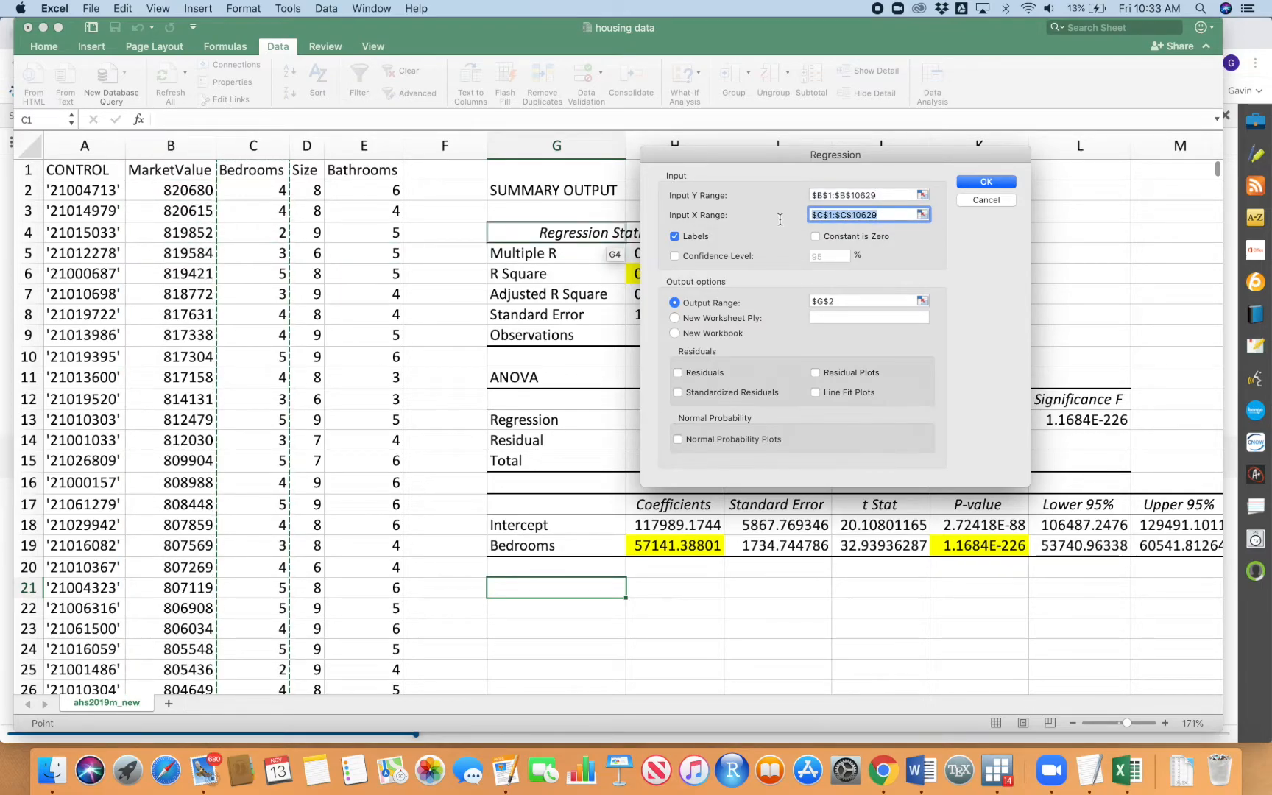
key("BackSpace")
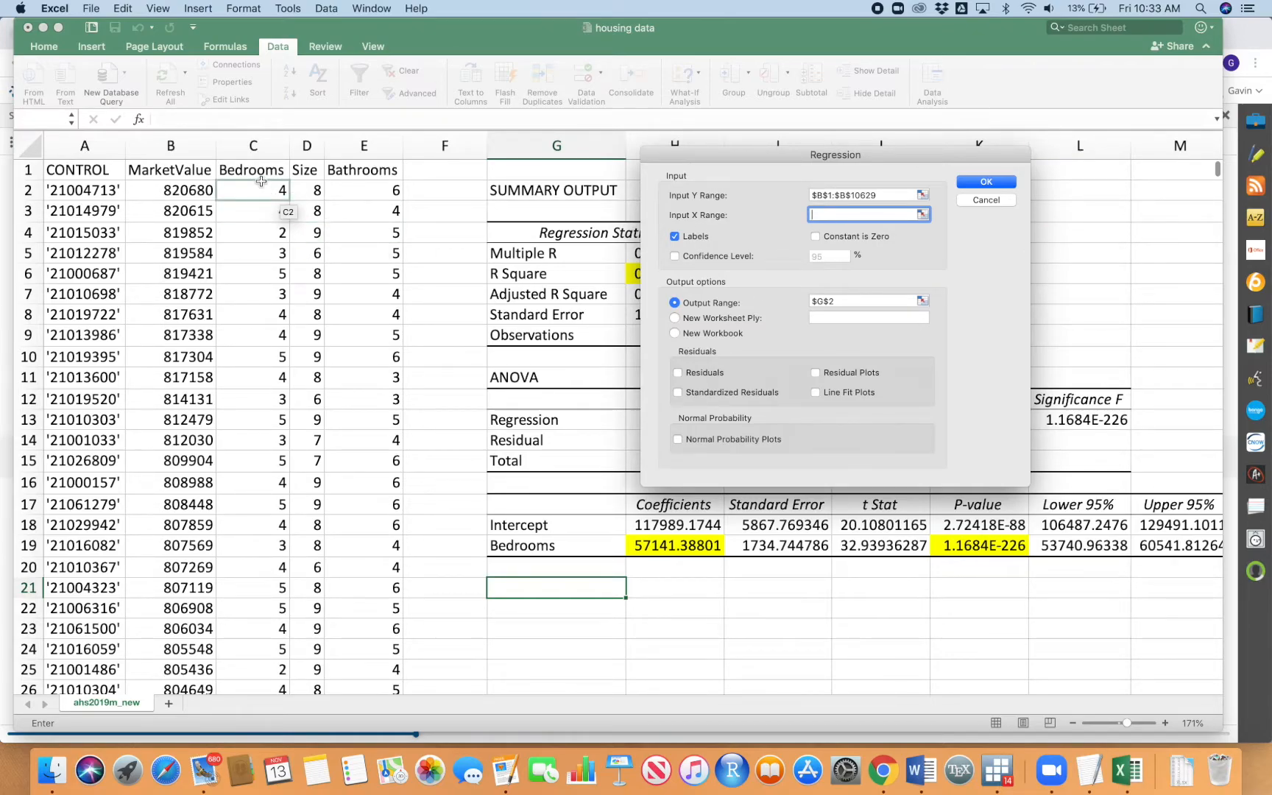
left_click_drag(261, 171, 307, 171)
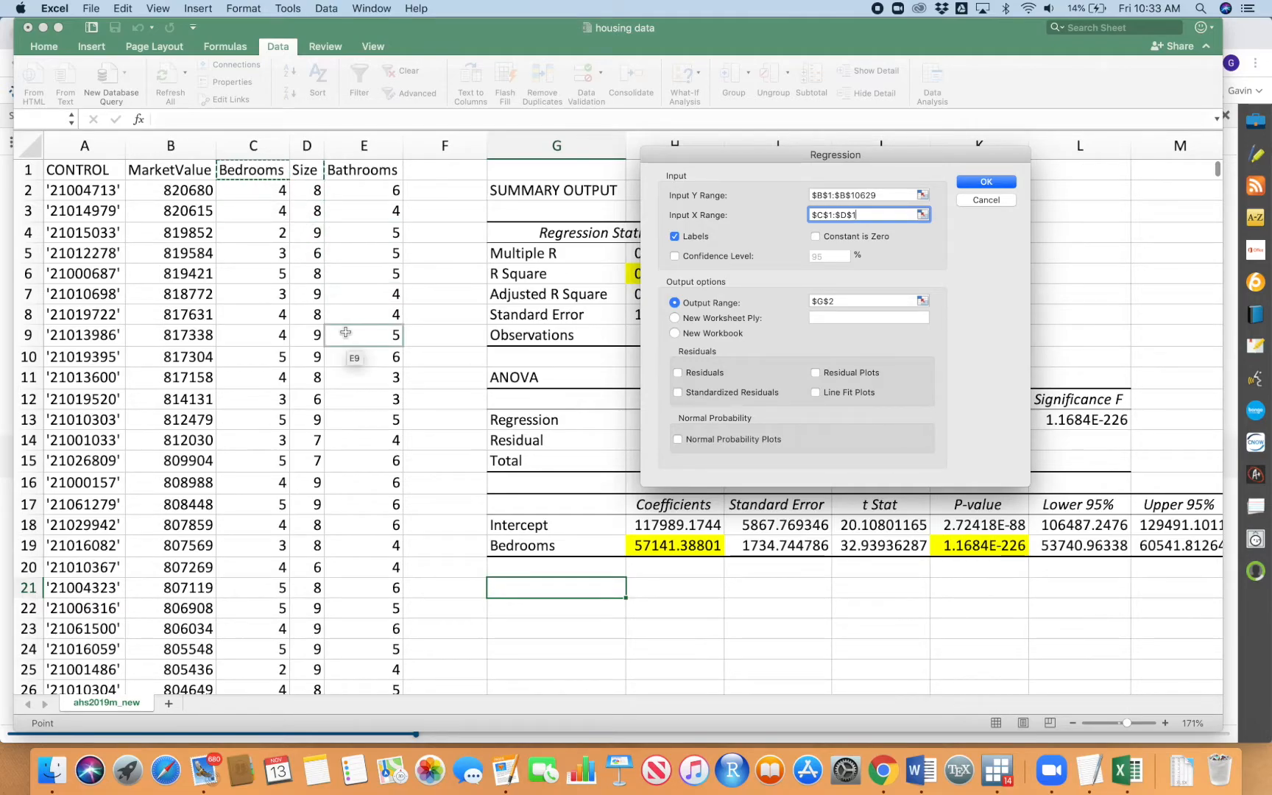
key("super+shift+Down")
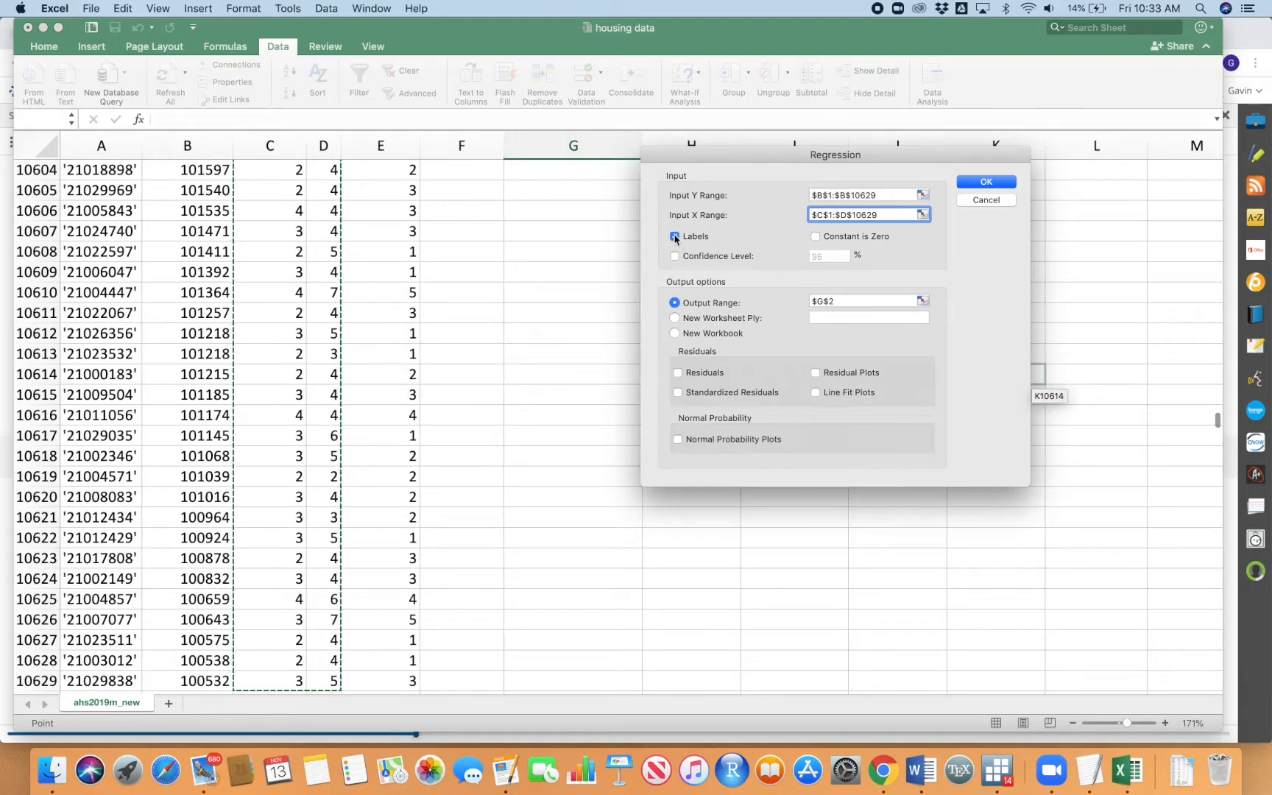
Step: Set the output range to cell G21, run the regression with labels included, and display its new summary output
left_click(869, 301)
type("$")
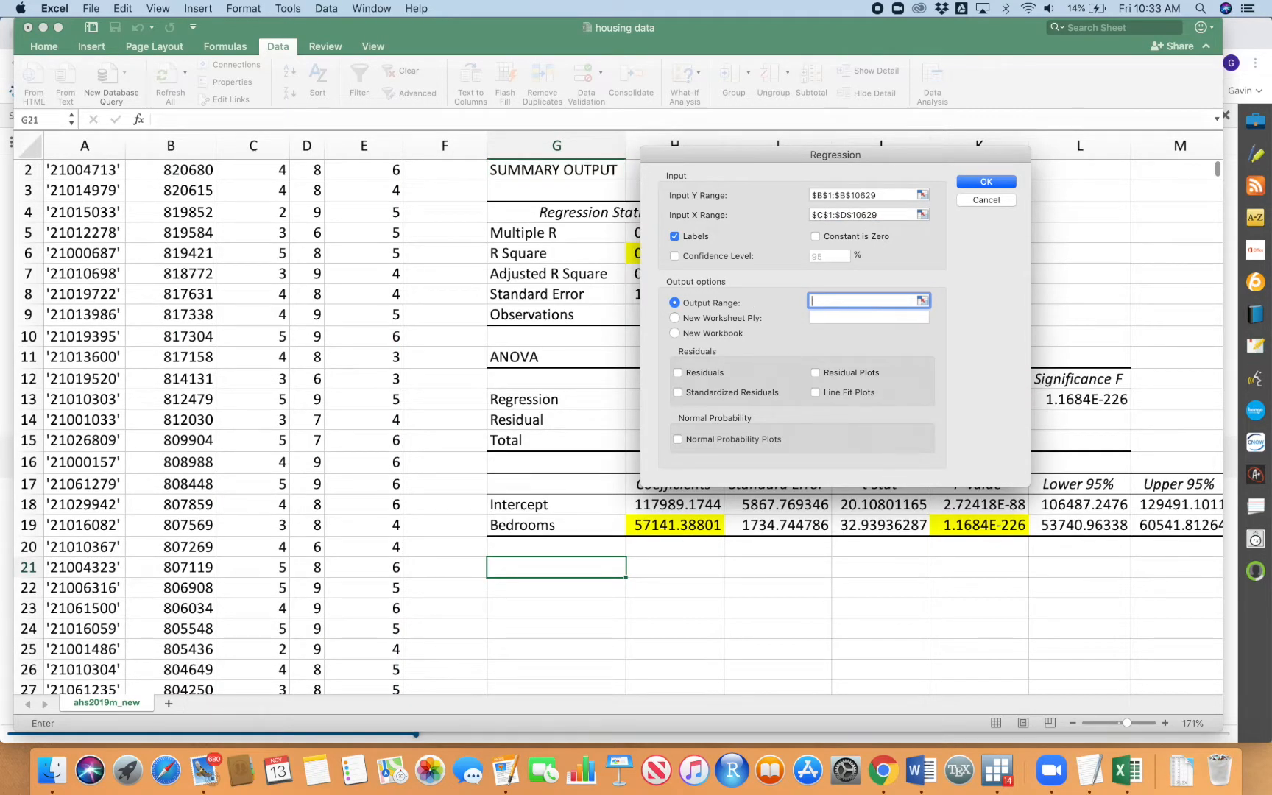
left_click(562, 564)
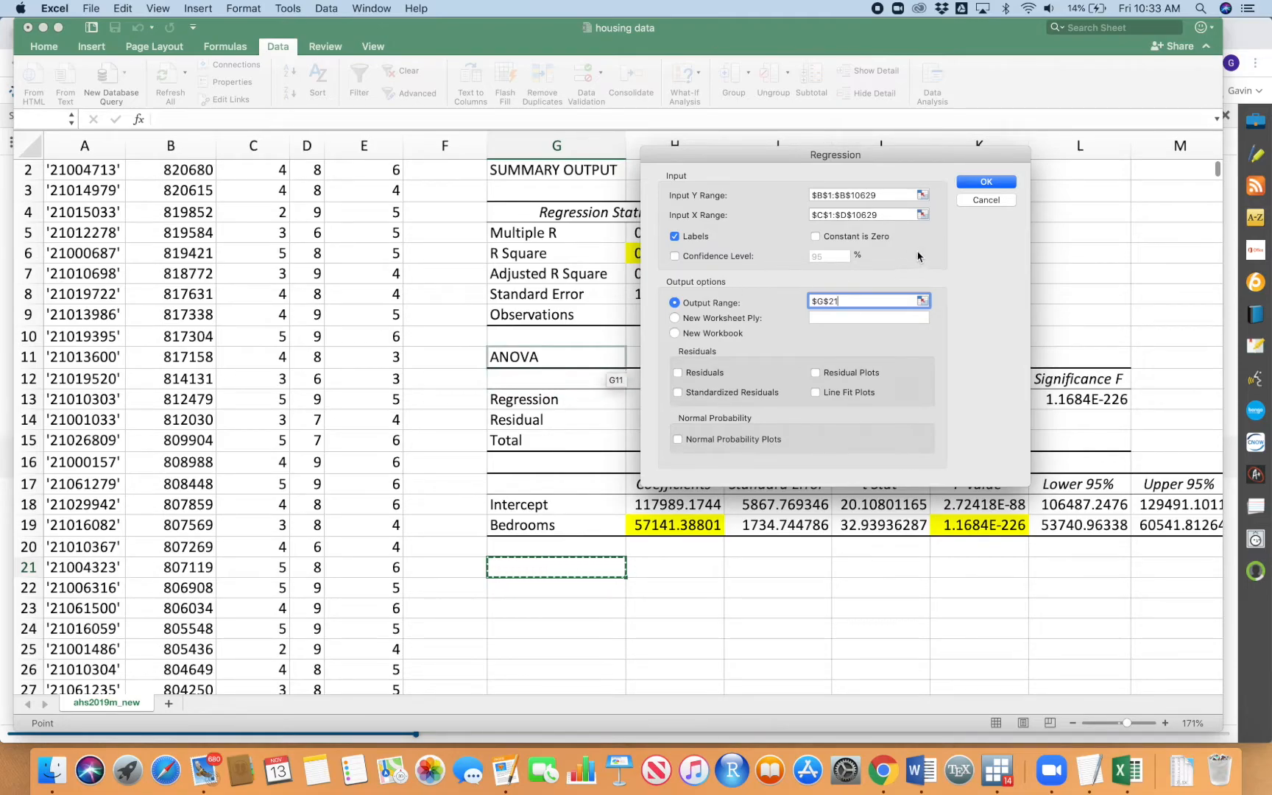
left_click(876, 214)
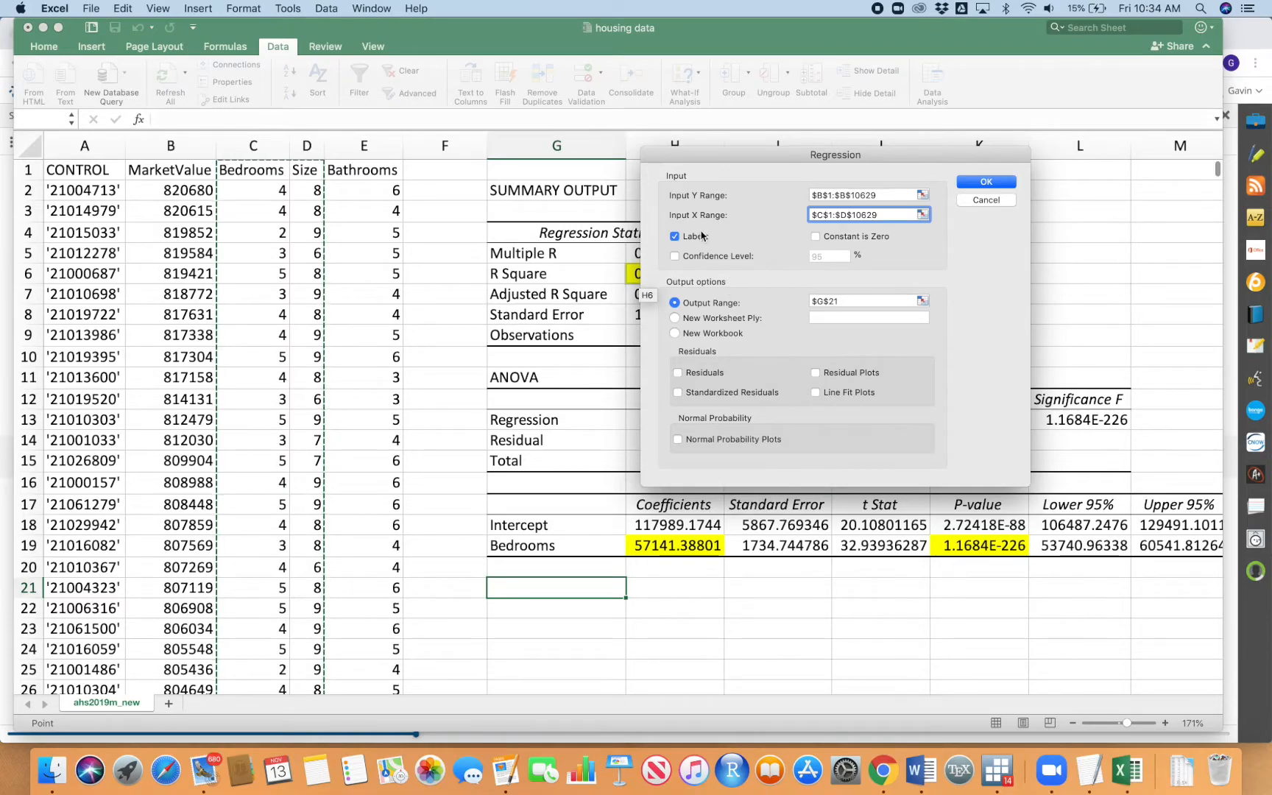
left_click(986, 181)
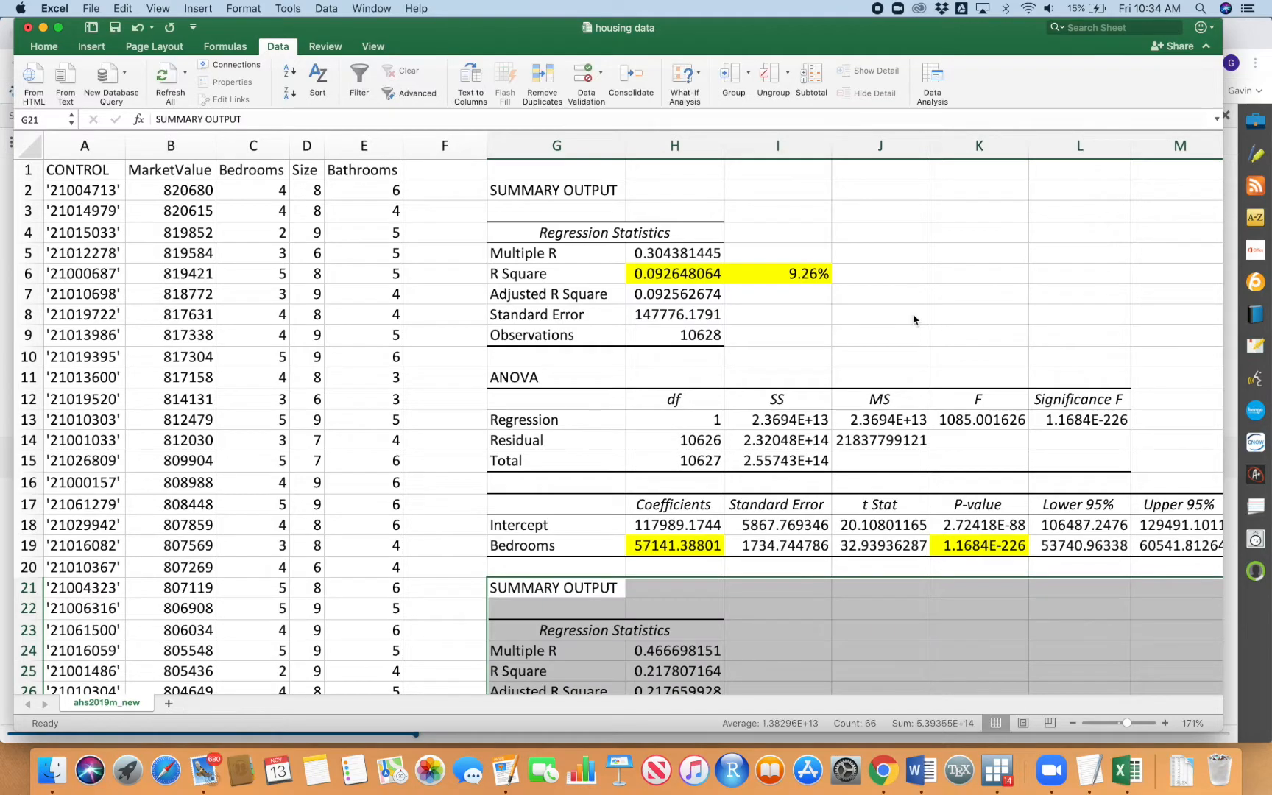
scroll(920, 339, "down", 10)
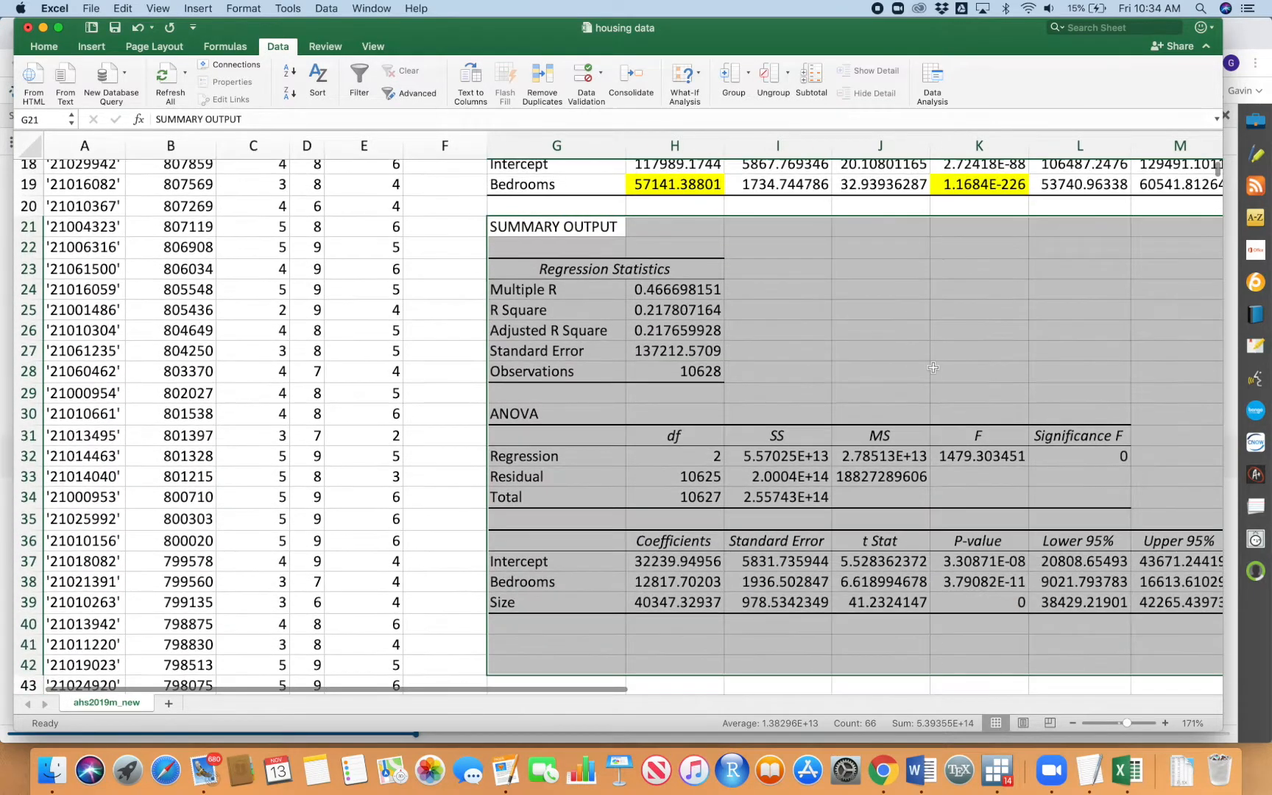
left_click(933, 368)
scroll(854, 372, "down", 3)
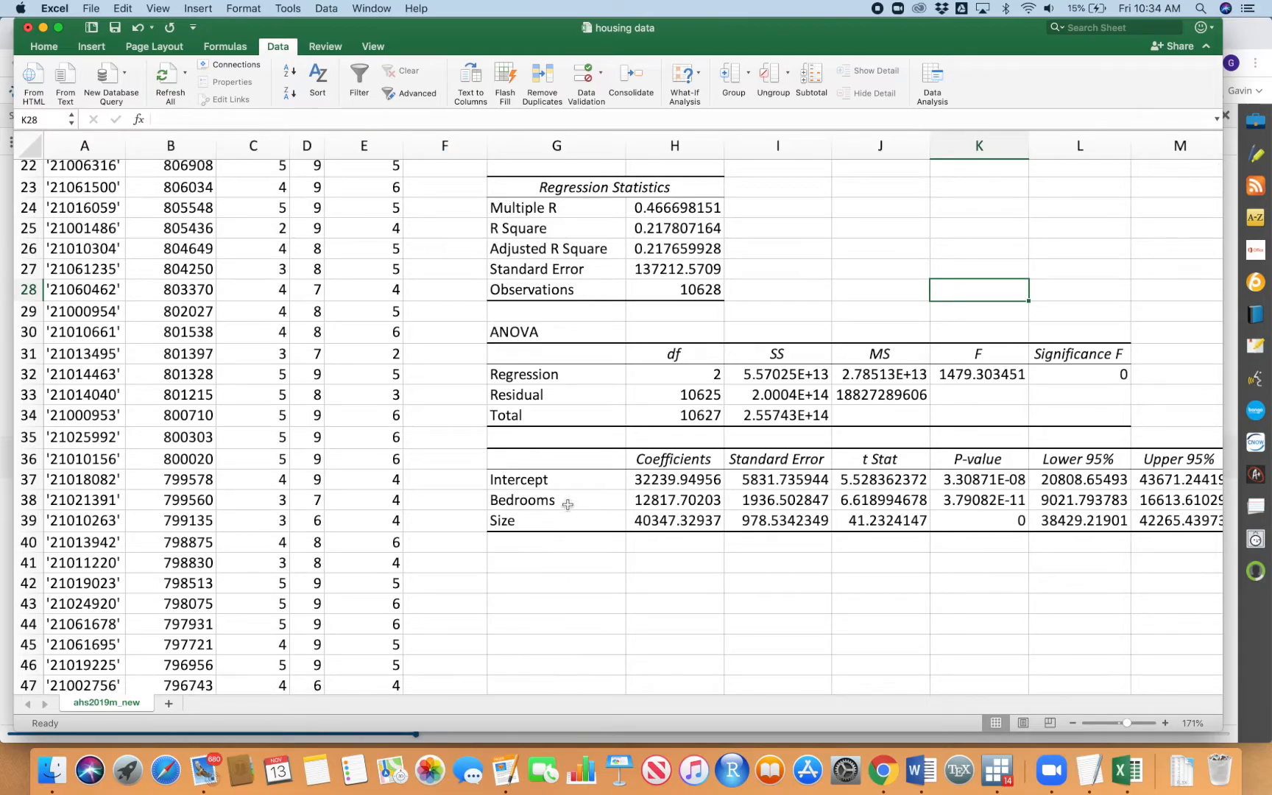
Step: Highlight the Bedrooms and Size coefficients, H38:H39, in yellow in the second regression output
left_click_drag(567, 504, 567, 523)
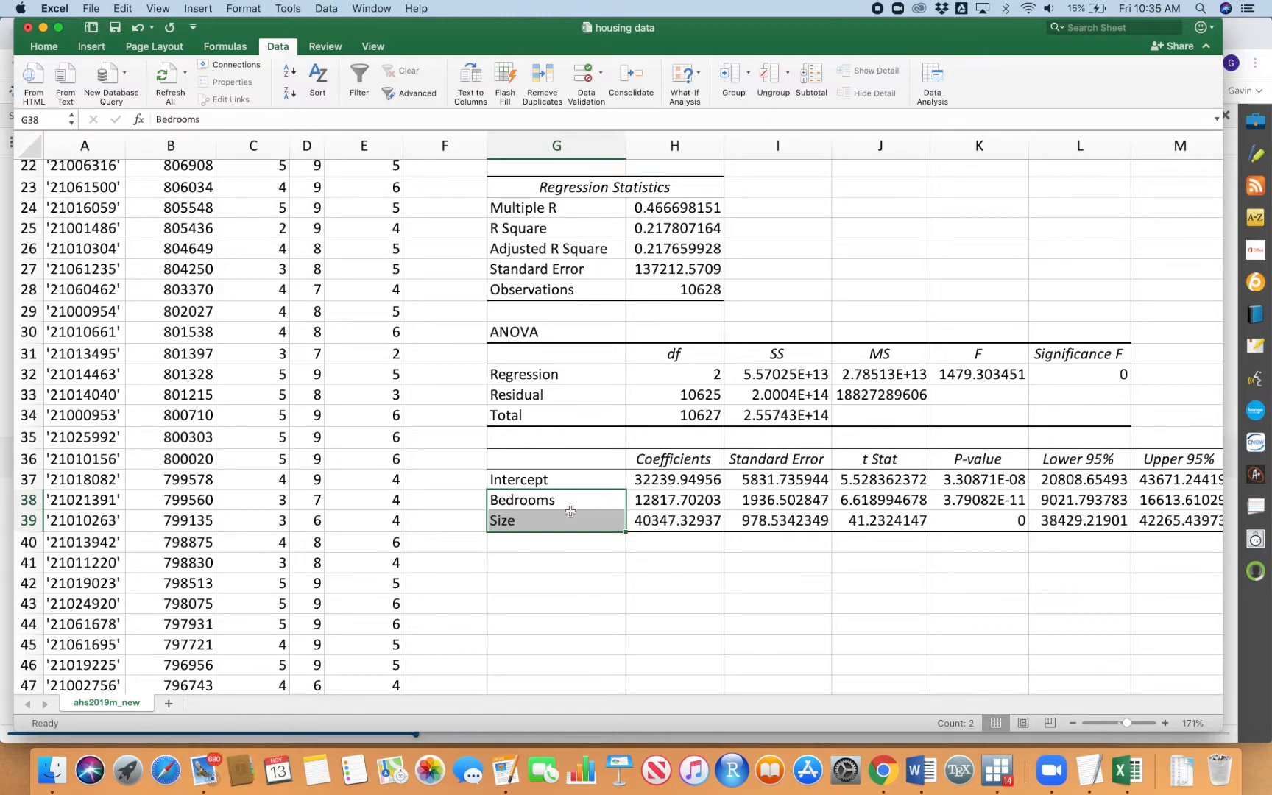
left_click_drag(655, 504, 660, 523)
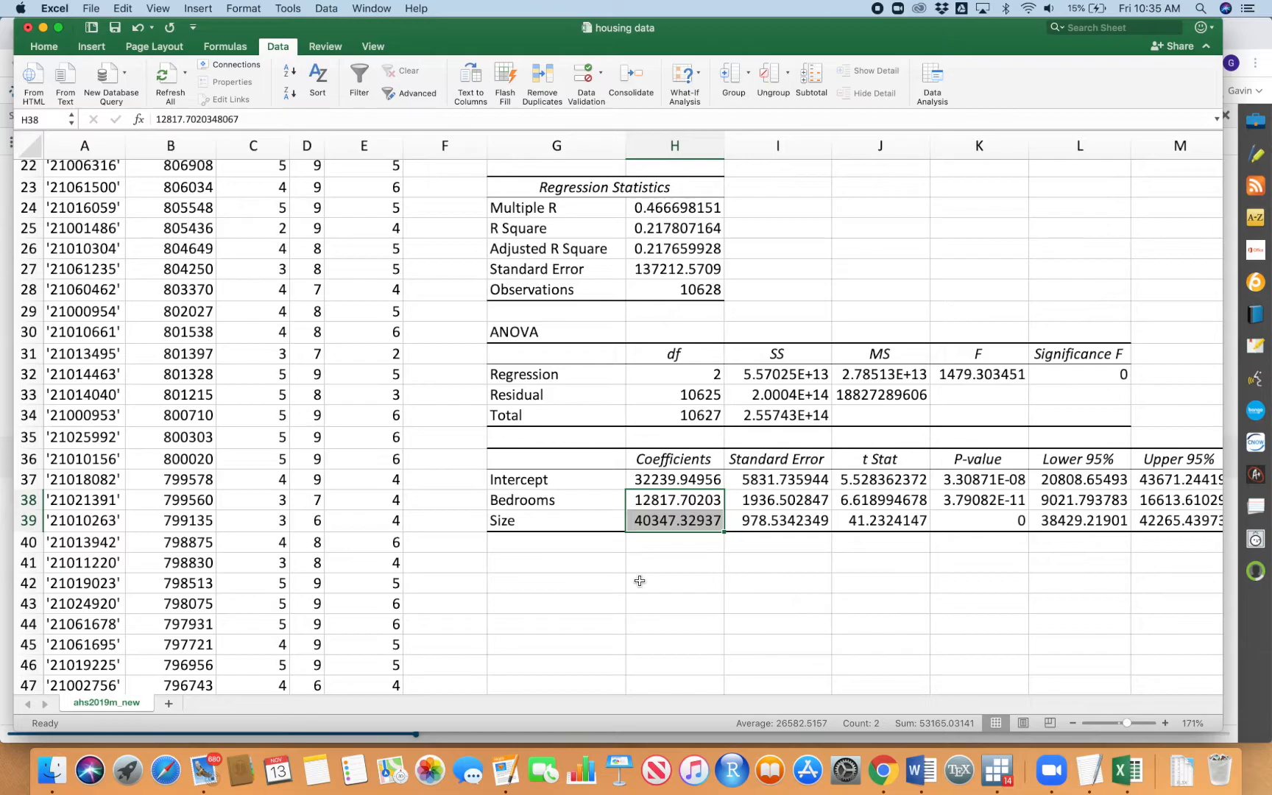
left_click(43, 46)
left_click(244, 92)
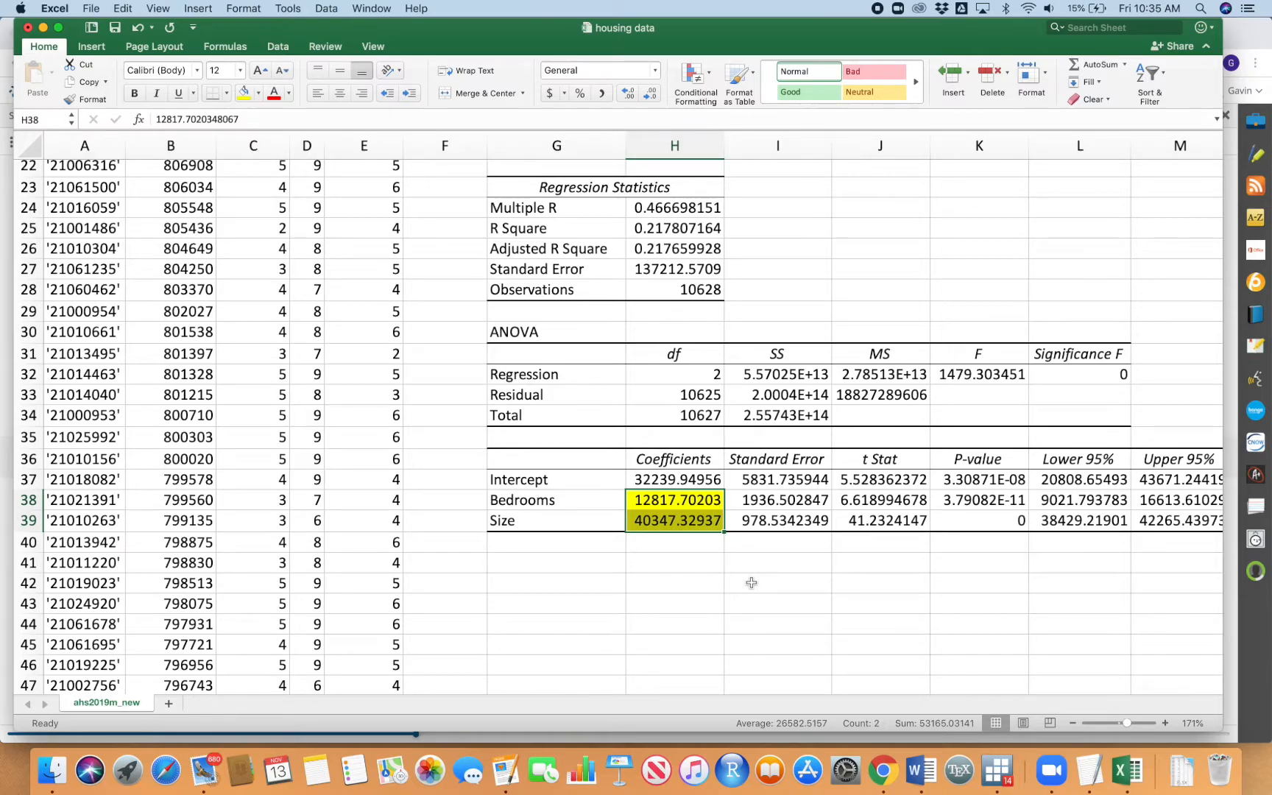
left_click(751, 582)
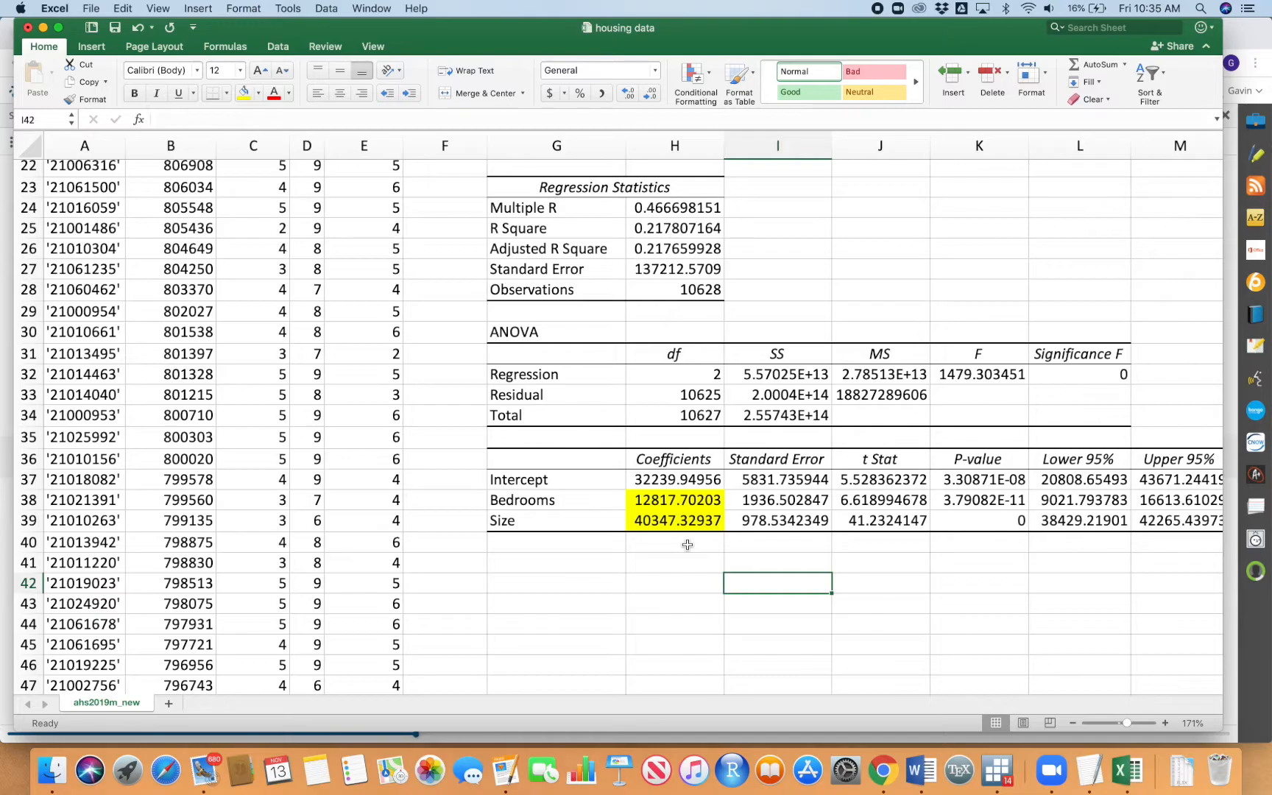
Step: Examine the highlighted Bedrooms and Size coefficients in the second regression output without replacing any cell contents
left_click(671, 497)
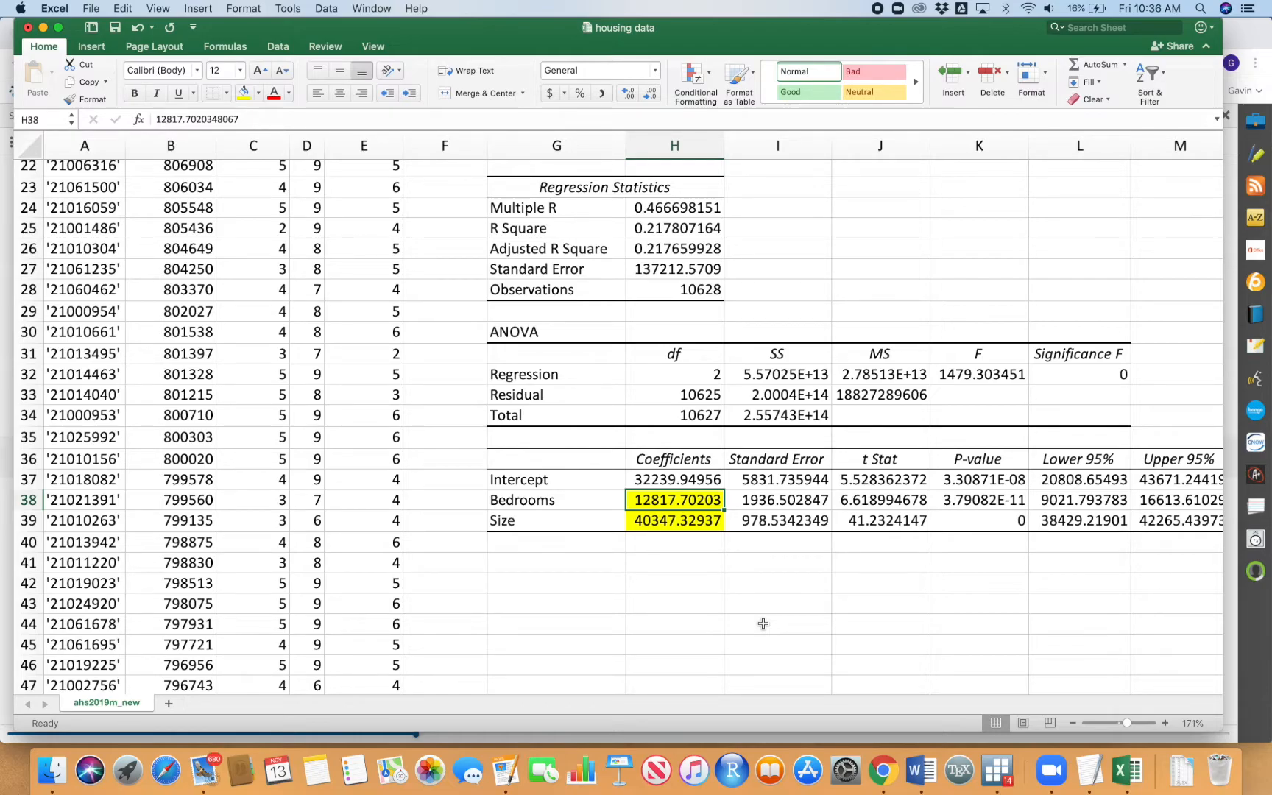
left_click(666, 524)
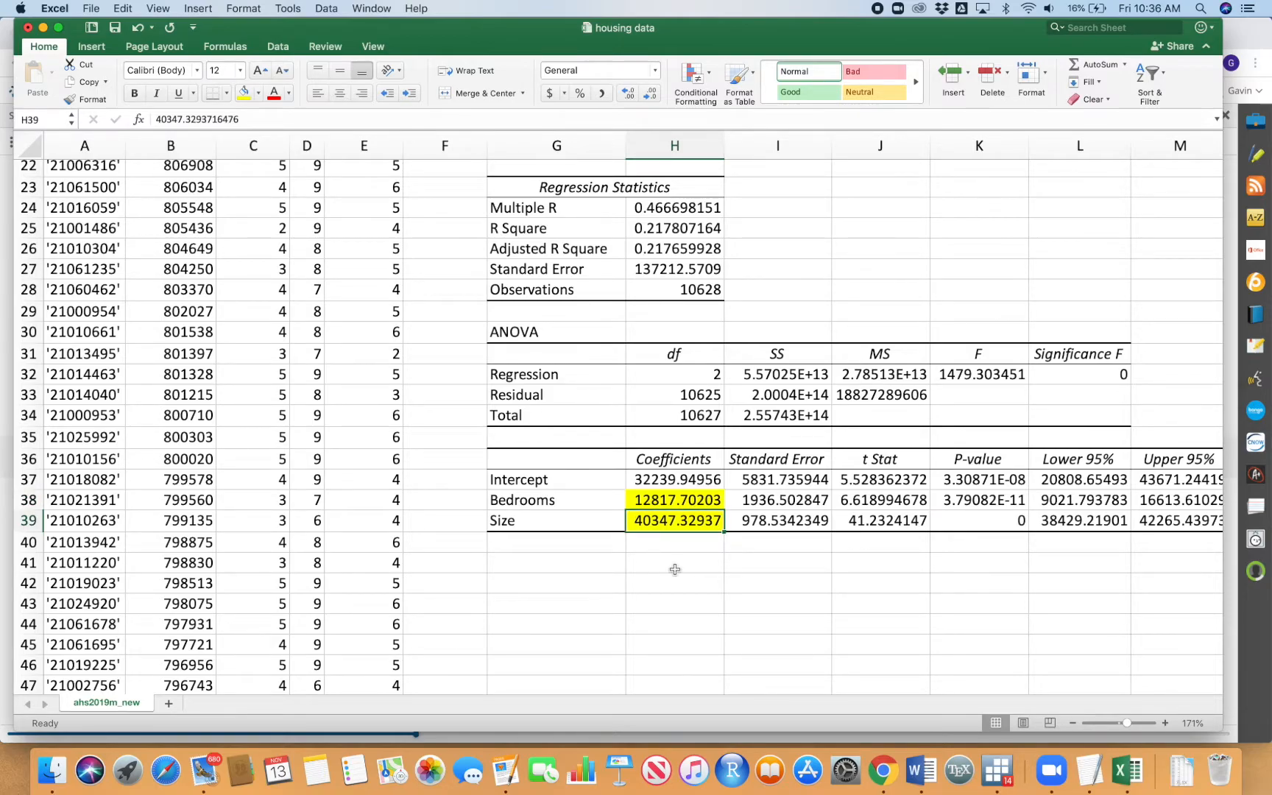
left_click(696, 558)
left_click(688, 526)
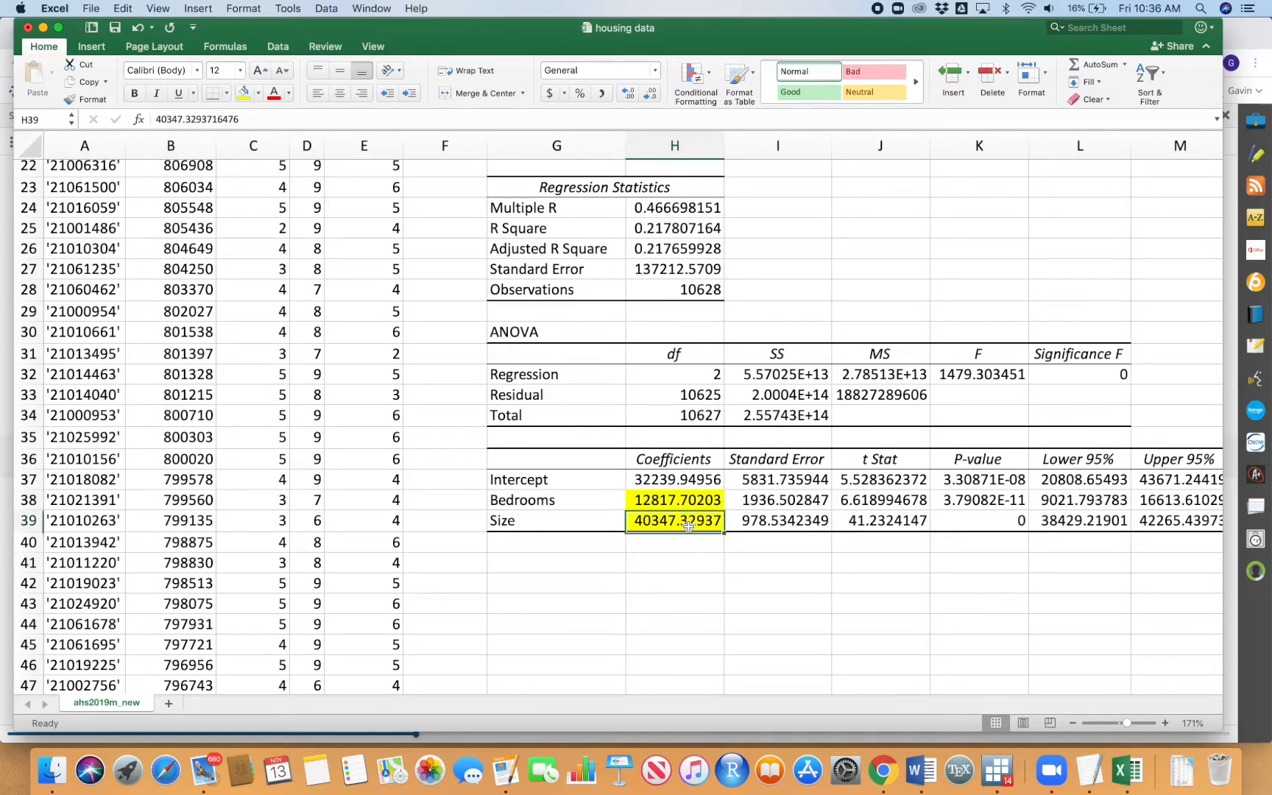
left_click_drag(688, 529, 686, 513)
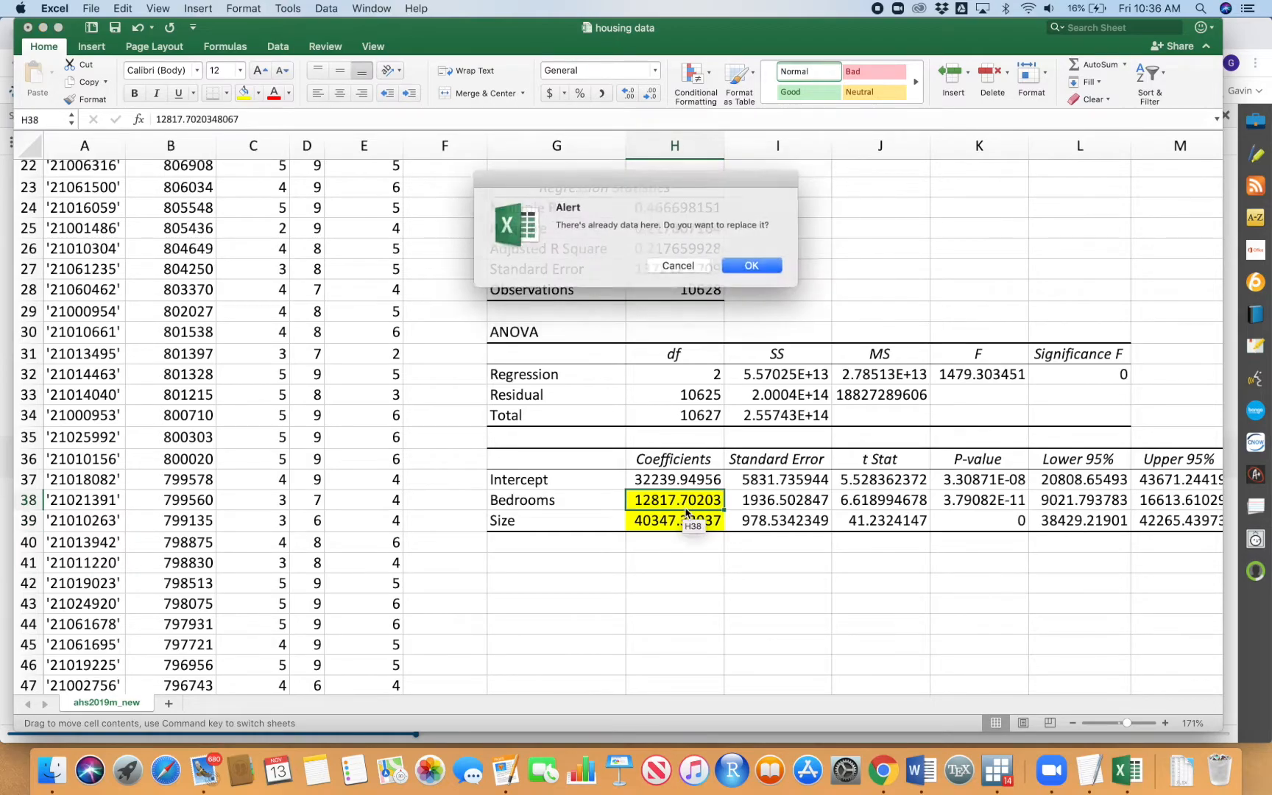
left_click(677, 266)
Step: Compare the Bedrooms coefficient in the second regression, H38, with the one in the first regression, H19
left_click(689, 500)
scroll(705, 400, "up", 3)
left_click(679, 299)
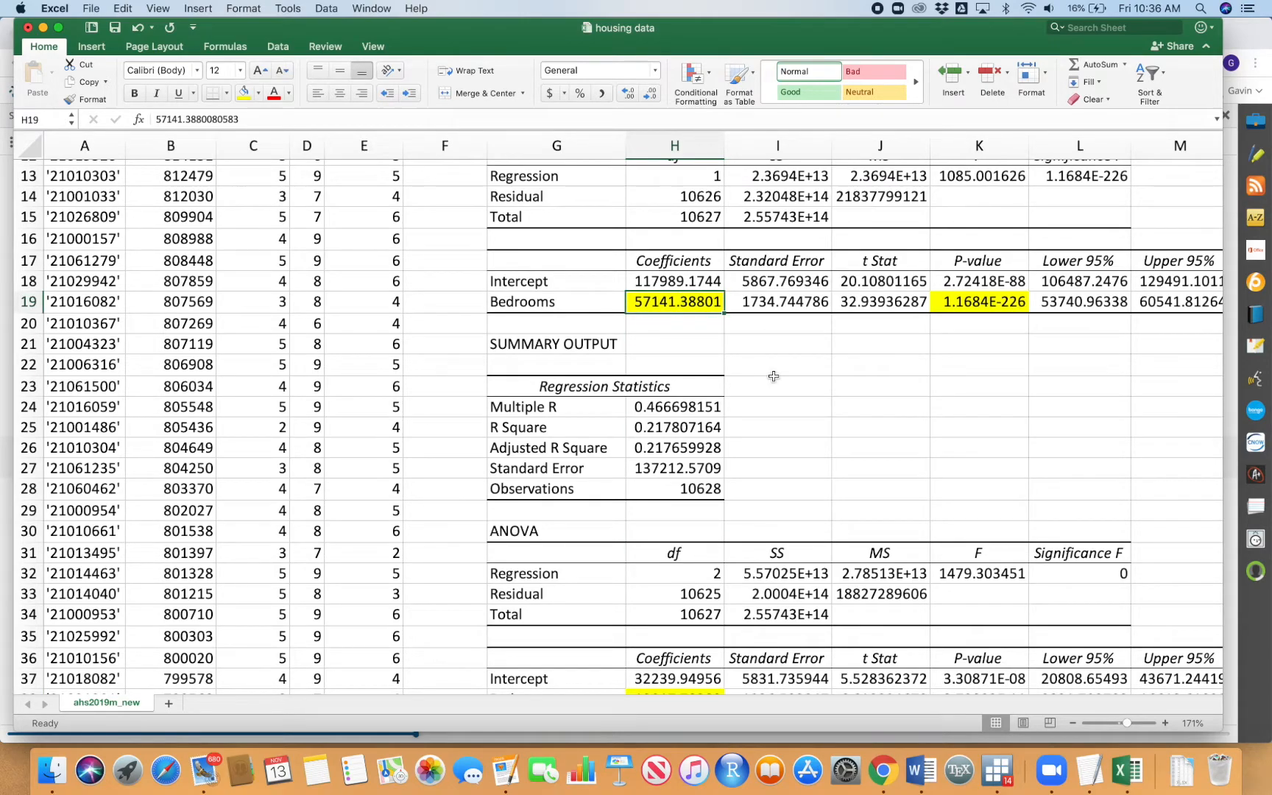
scroll(774, 377, "down", 3)
left_click(684, 510)
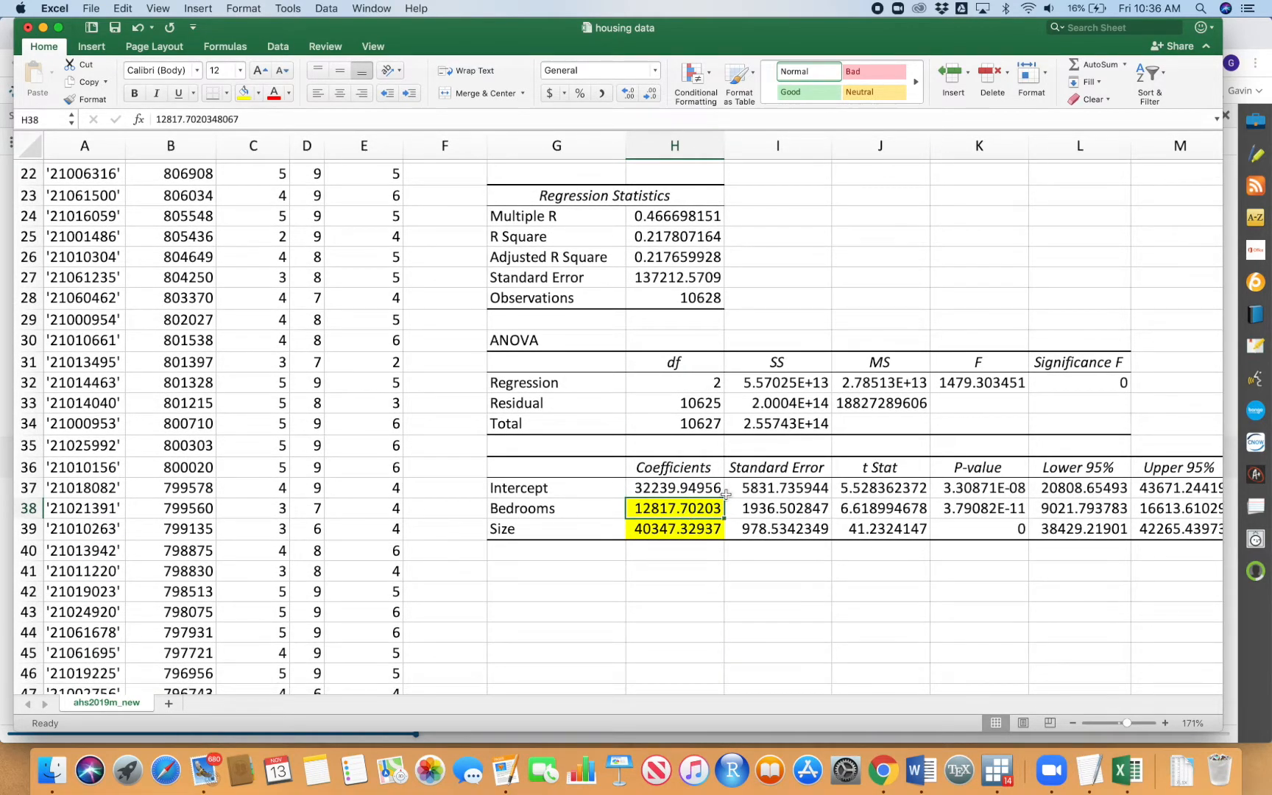
scroll(725, 493, "up", 3)
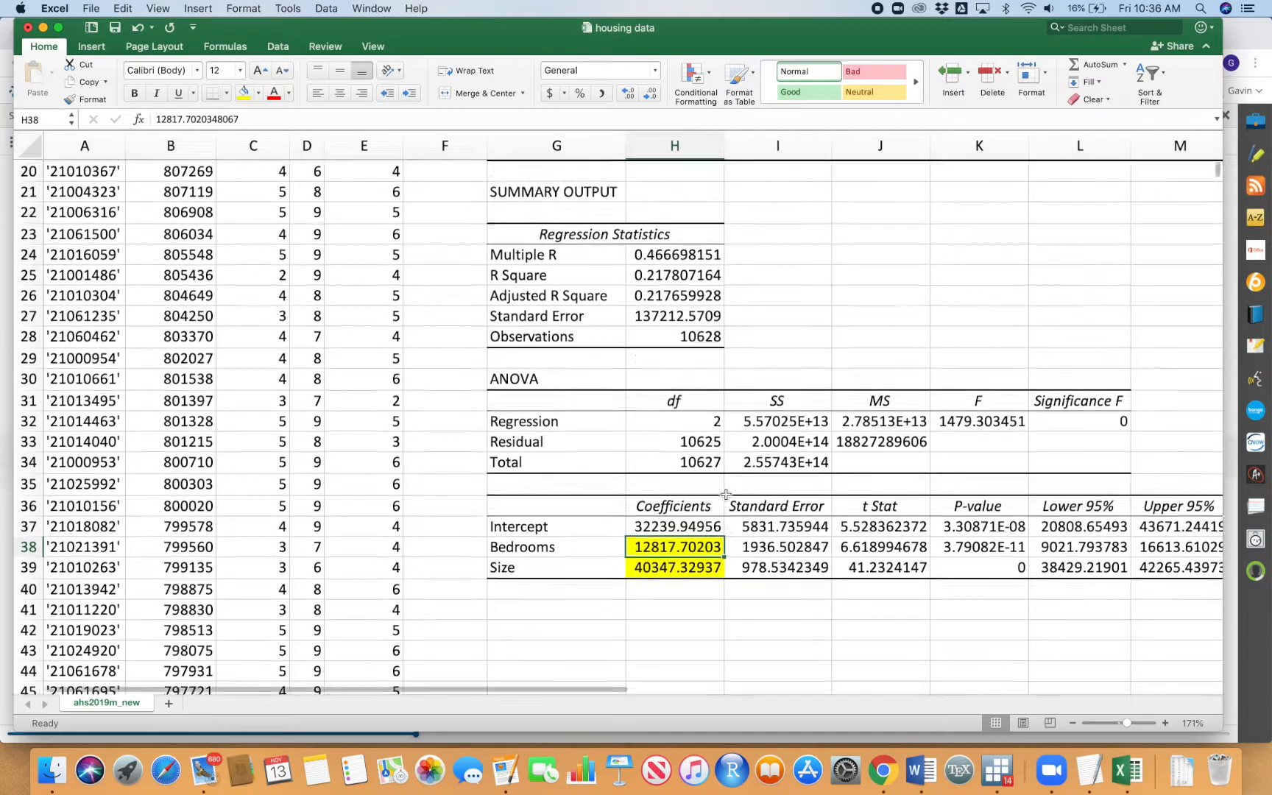
left_click(678, 287)
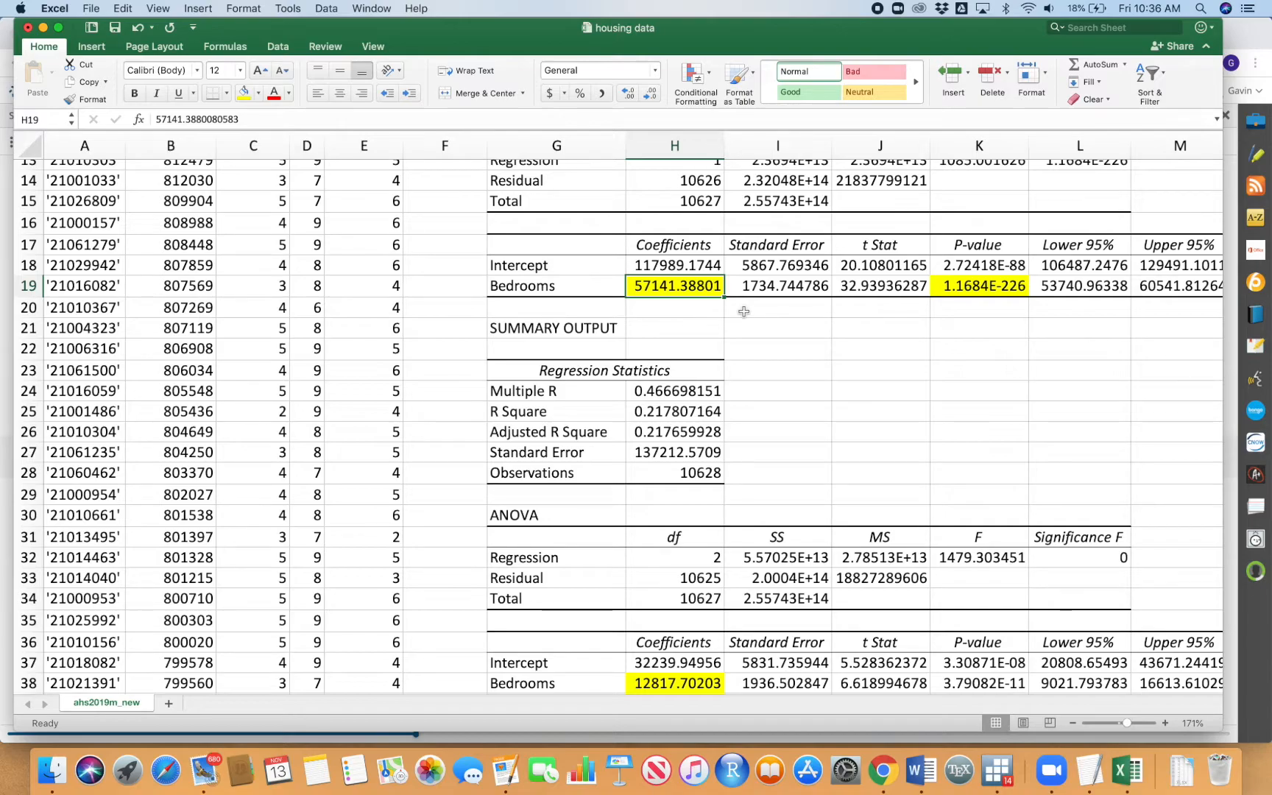
left_click(581, 287)
left_click(699, 290)
scroll(764, 403, "down", 1)
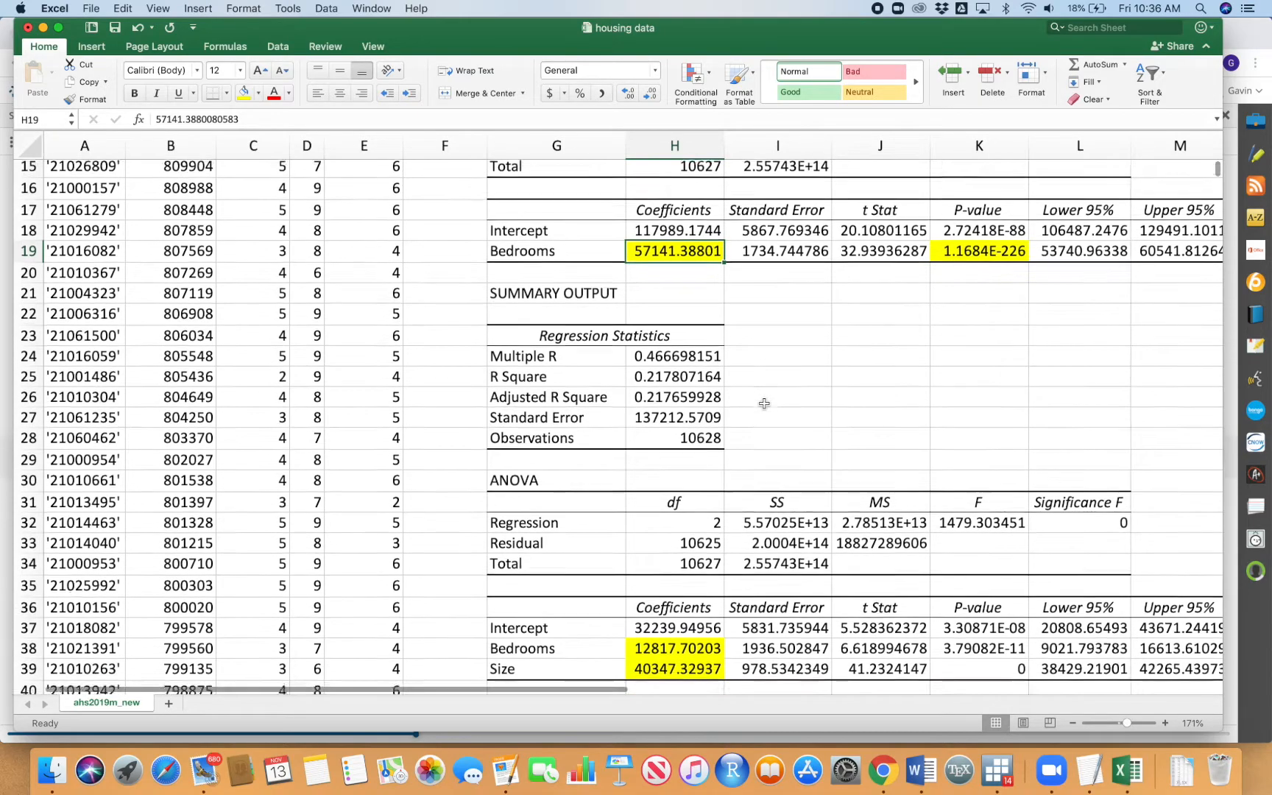
left_click(556, 671)
scroll(678, 560, "up", 2)
left_click(675, 296)
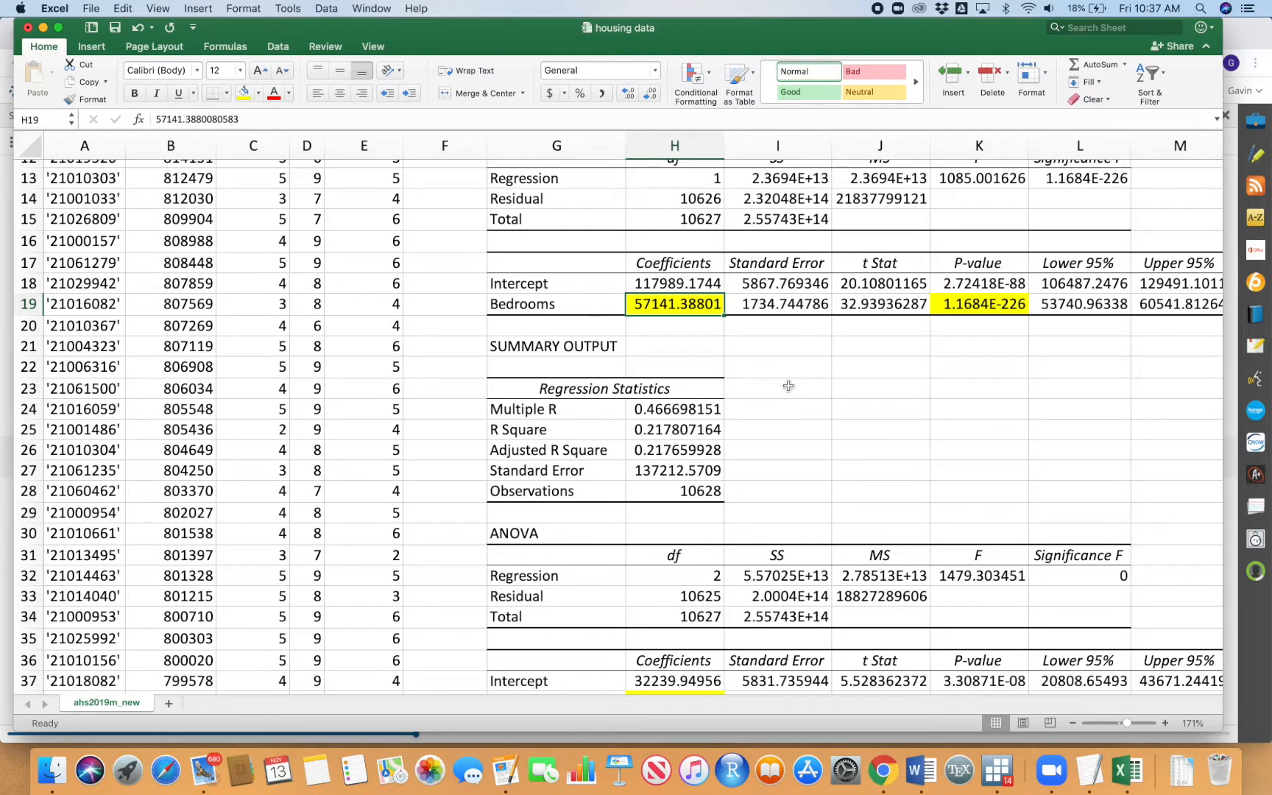
Step: Examine the second regression's Size and Bedrooms coefficients against the values in the data's Size column
scroll(788, 386, "down", 5)
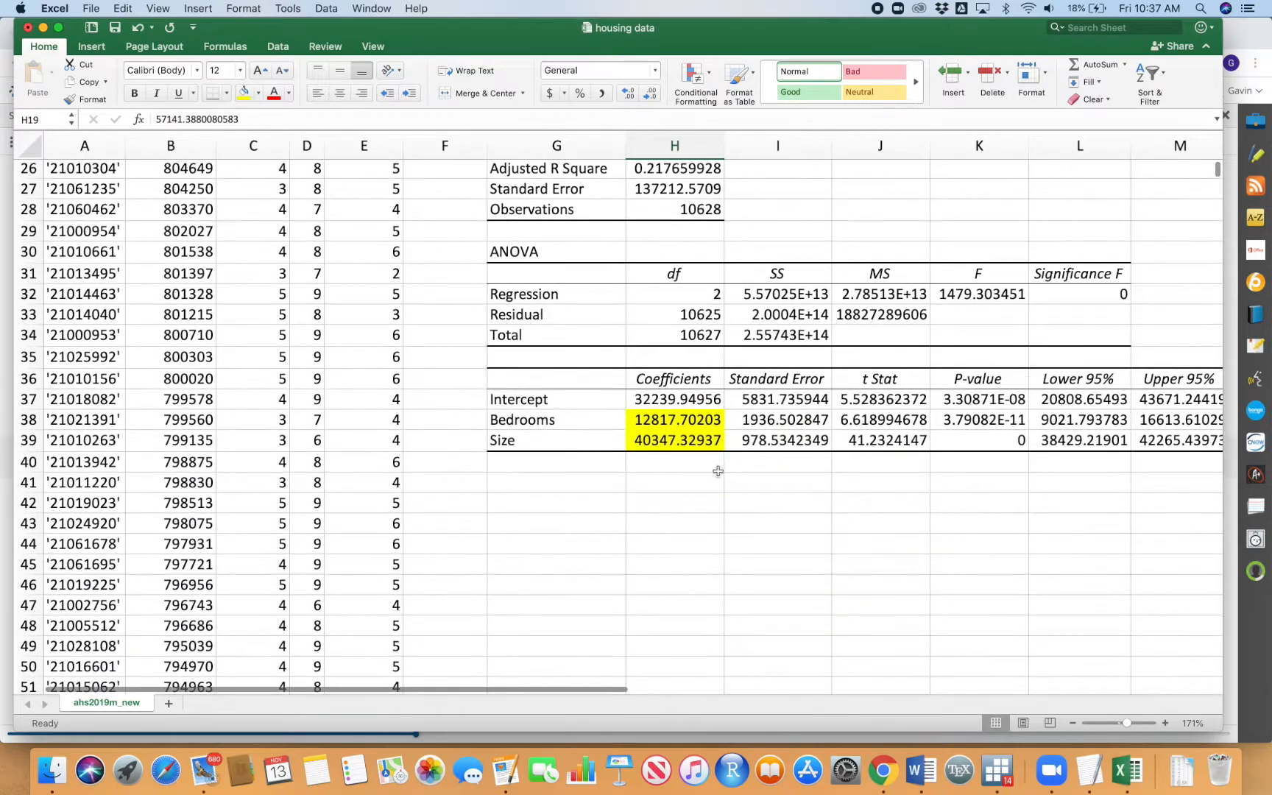
left_click(697, 442)
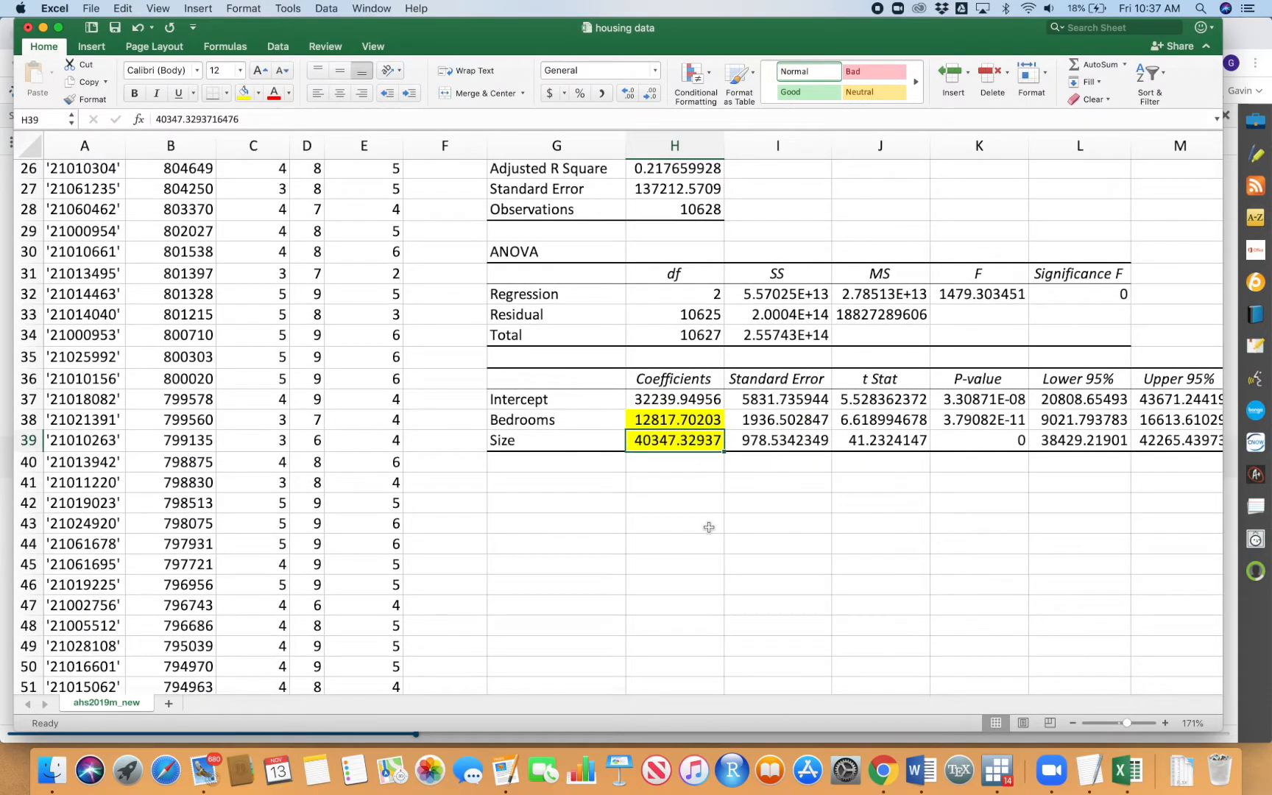
left_click(694, 404)
left_click(700, 420)
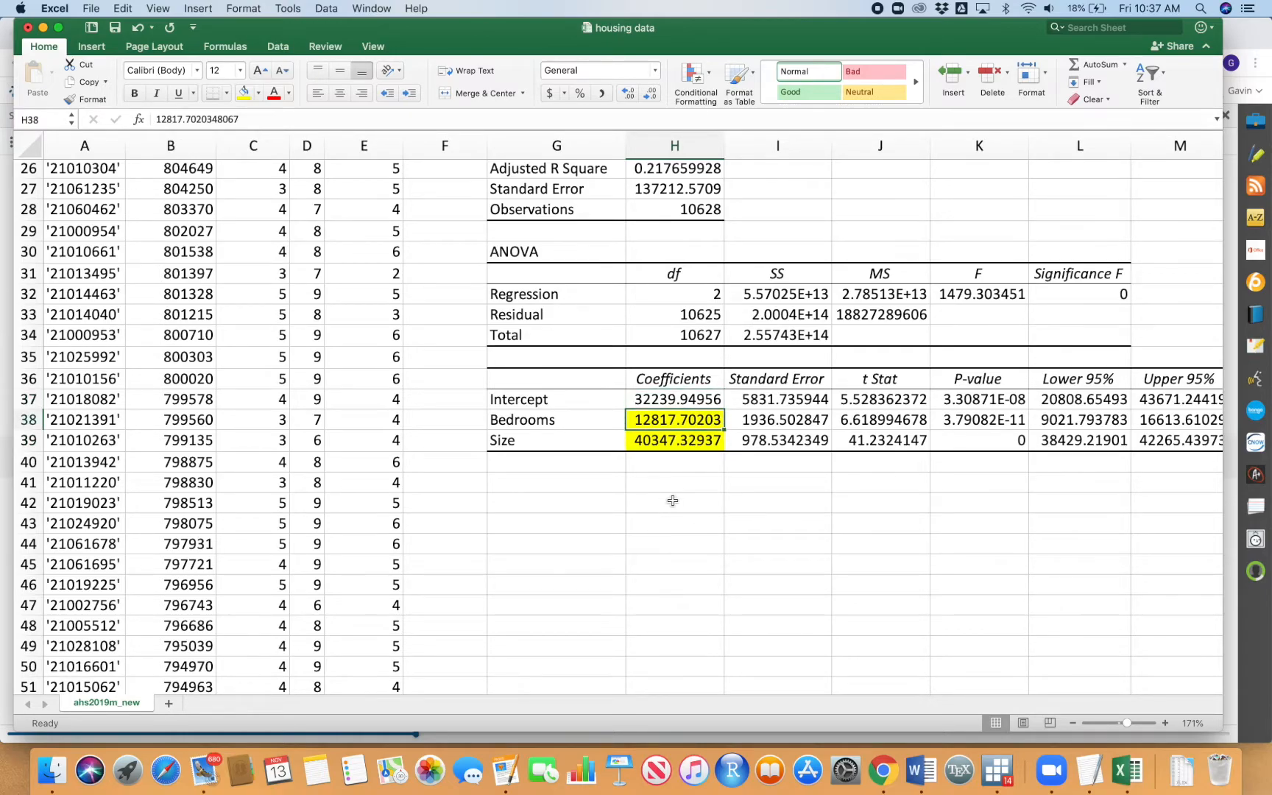
left_click(678, 443)
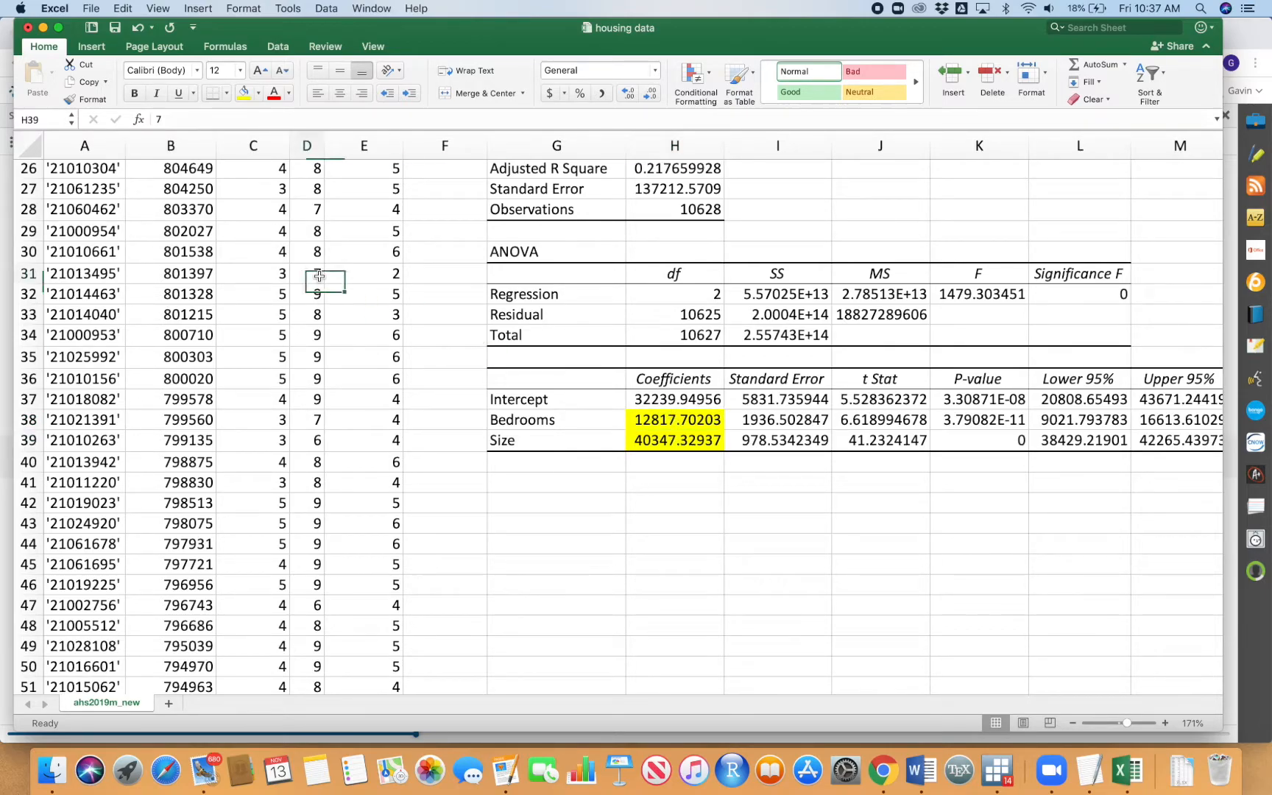
left_click_drag(318, 274, 317, 385)
left_click(746, 660)
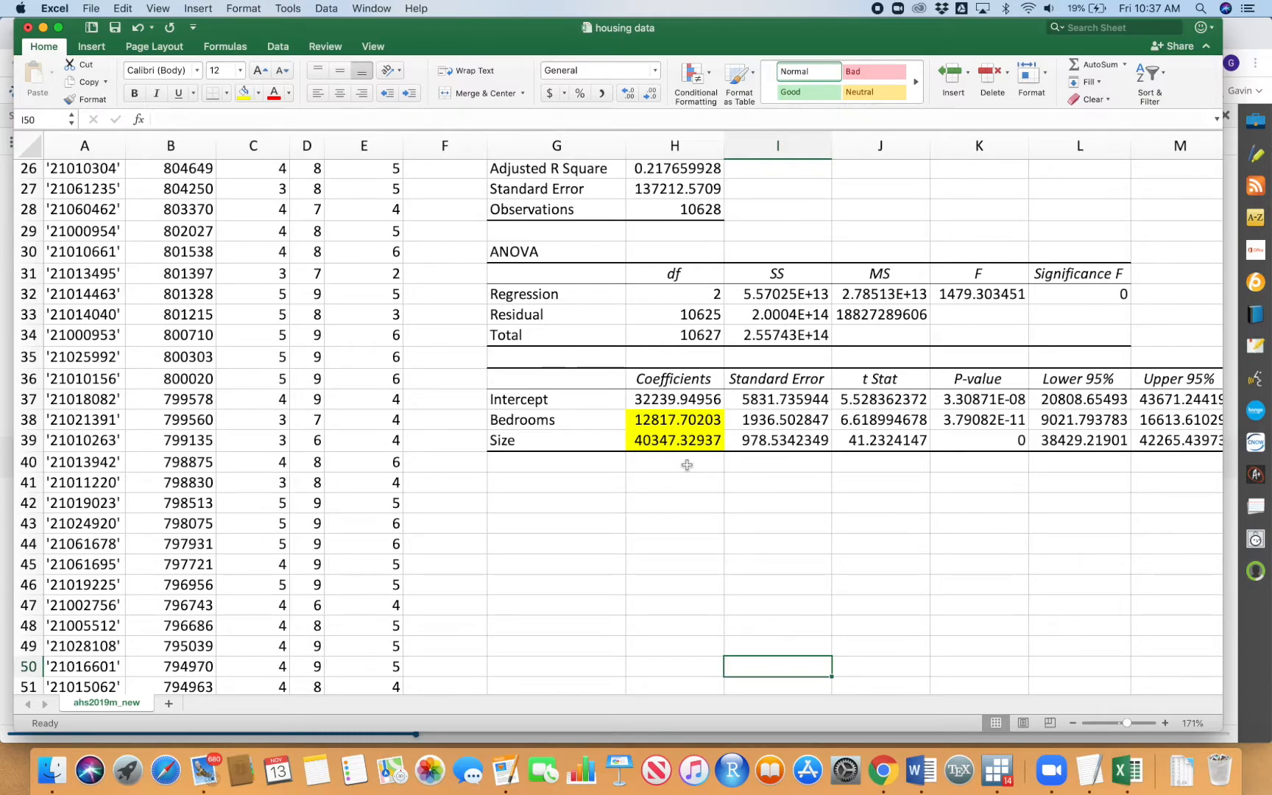
Step: Highlight the Bedrooms and Size P-values, K38:K39, in yellow in the second regression output
left_click(559, 424)
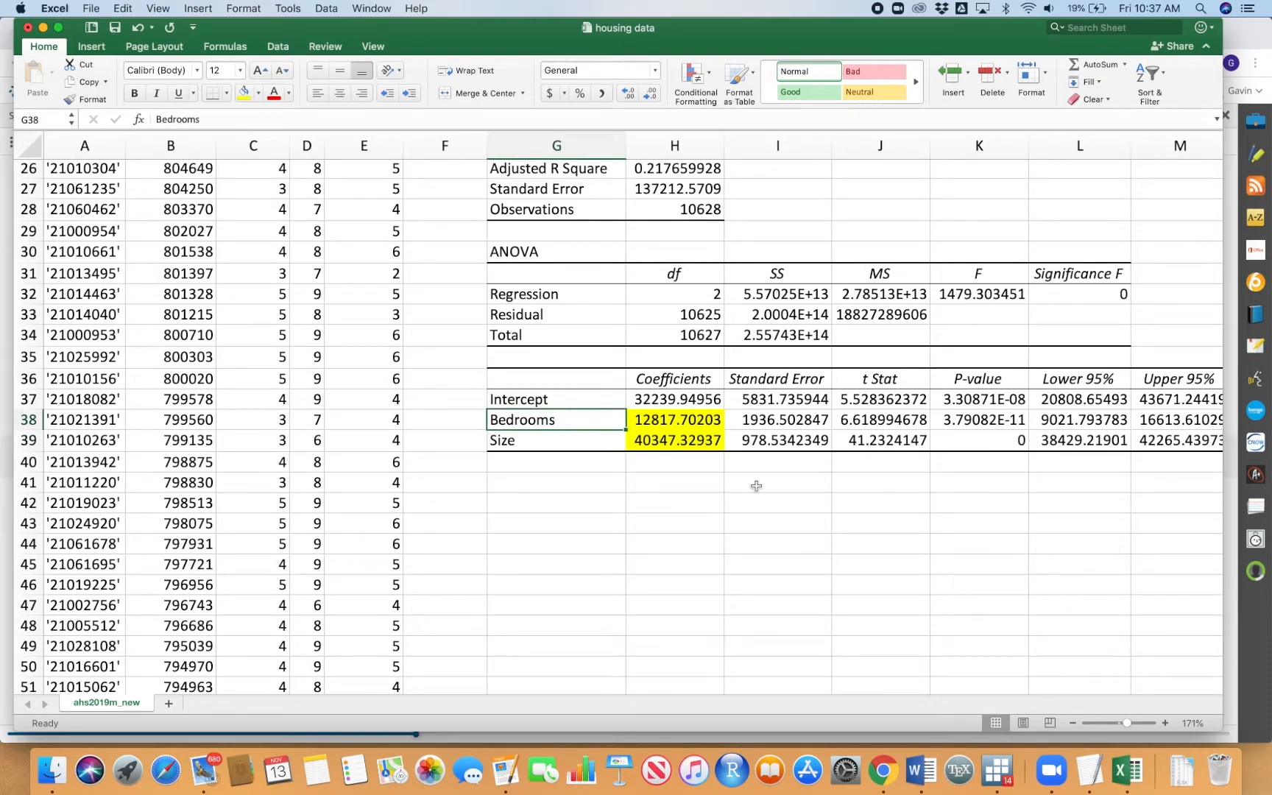
scroll(755, 484, "right", 1)
left_click_drag(950, 418, 953, 444)
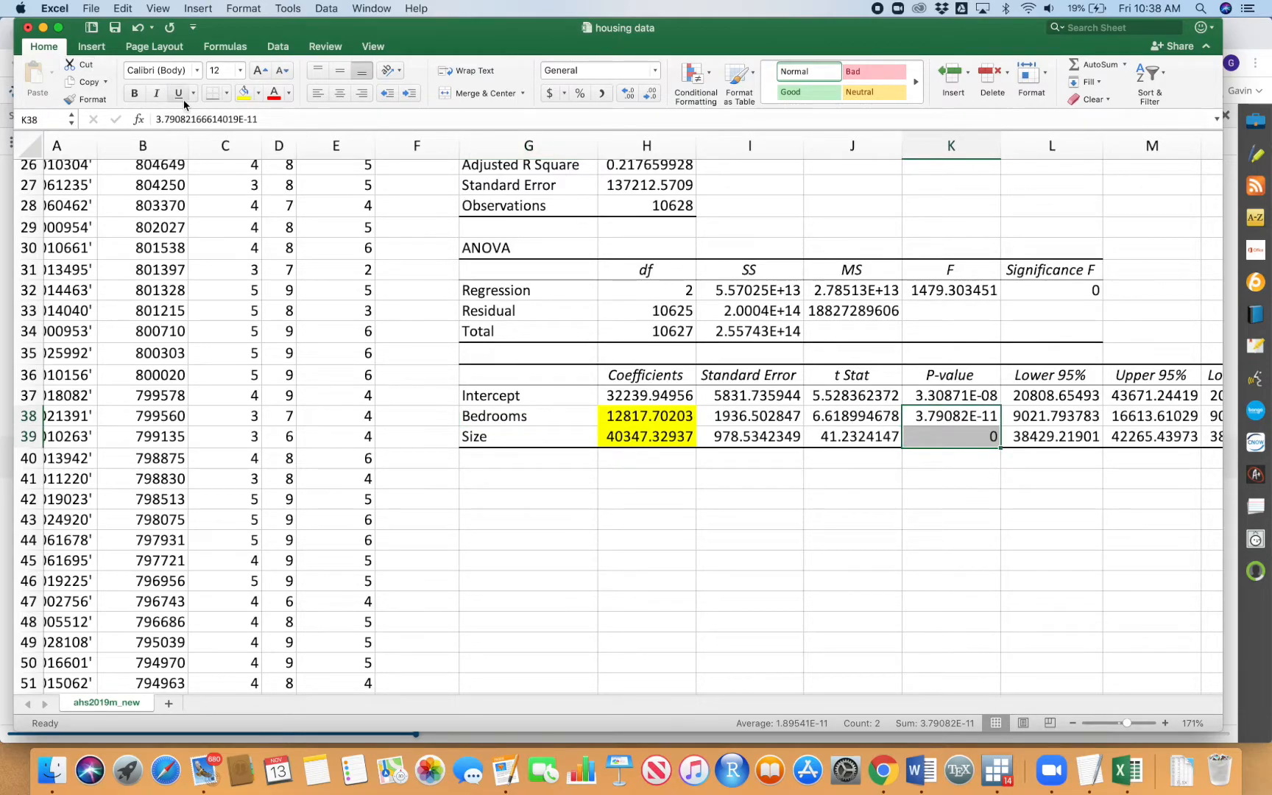
left_click(244, 92)
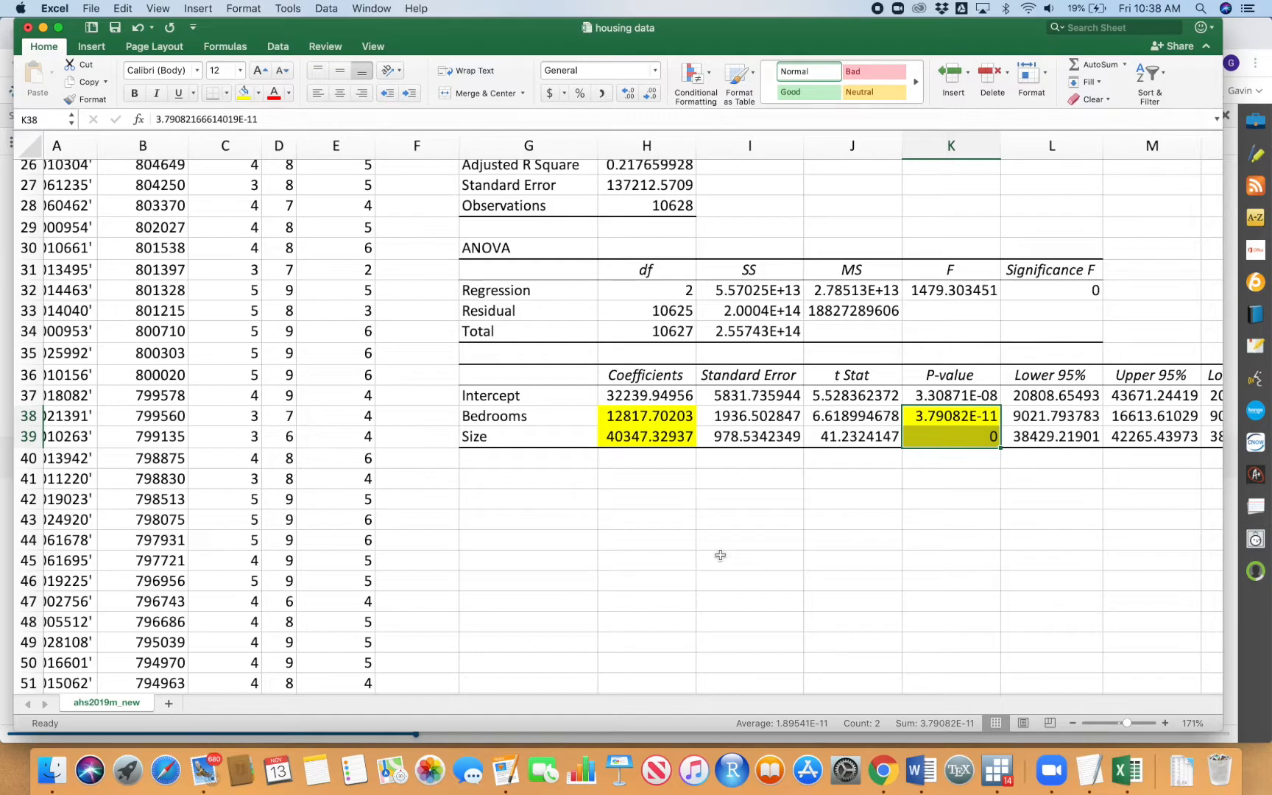
scroll(758, 534, "right", 2)
scroll(758, 534, "up", 1)
left_click(801, 514)
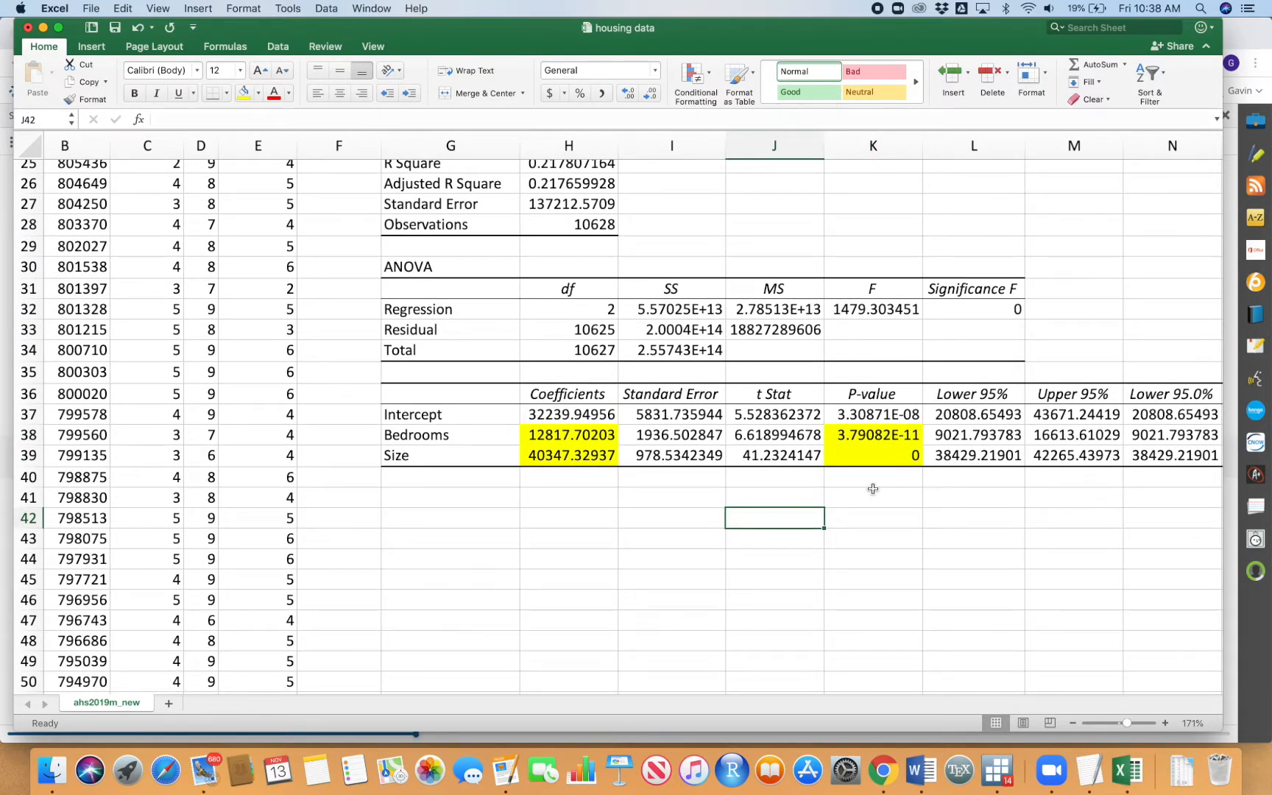
Step: Compare the Size P-value in K39 with the first regression's Bedrooms P-value in K19
left_click(881, 460)
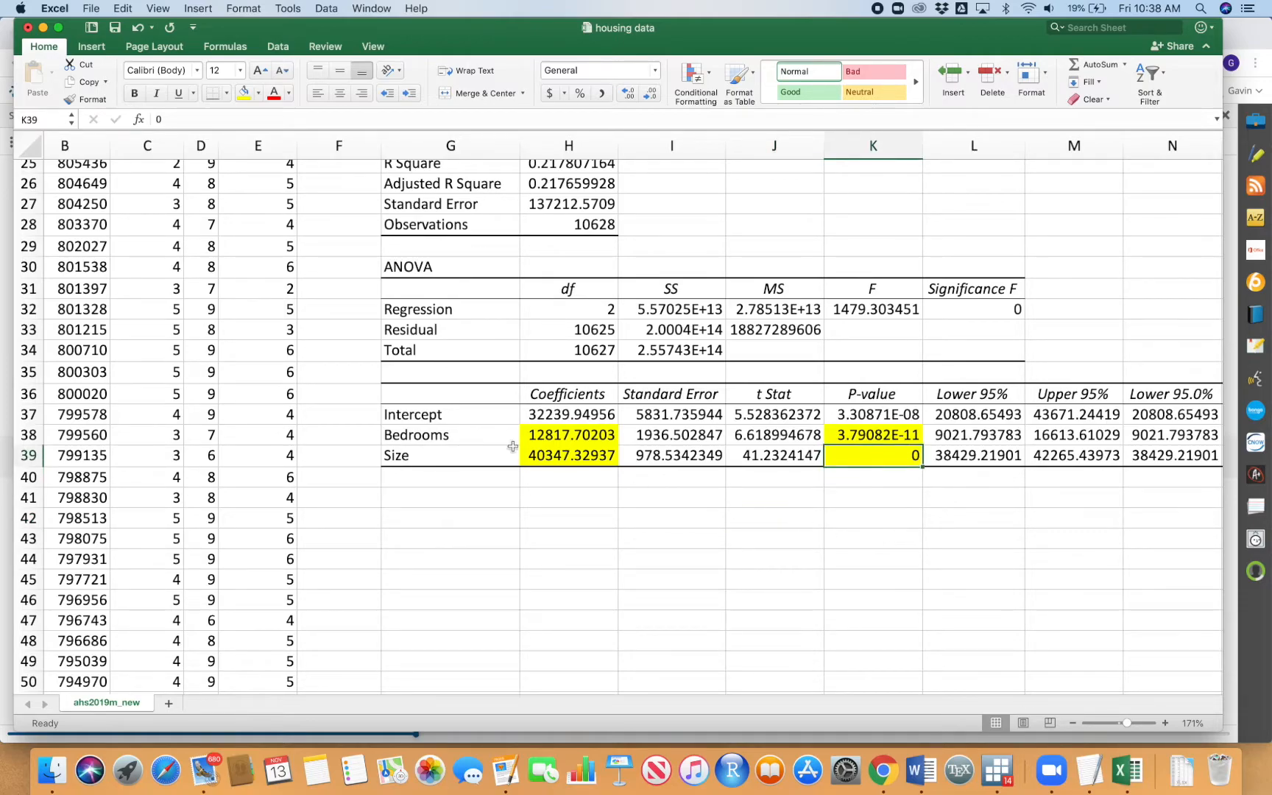
left_click(414, 460)
left_click(869, 463)
scroll(821, 544, "up", 5)
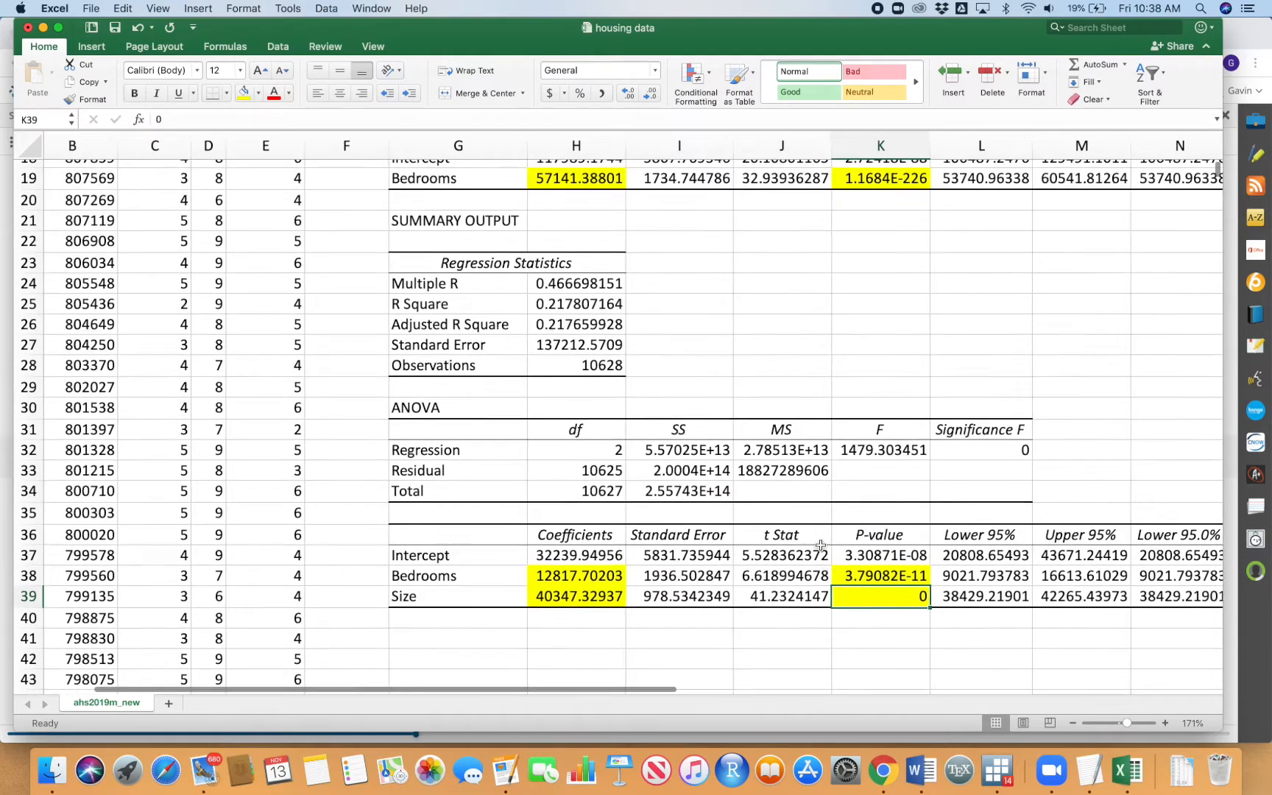
left_click(898, 241)
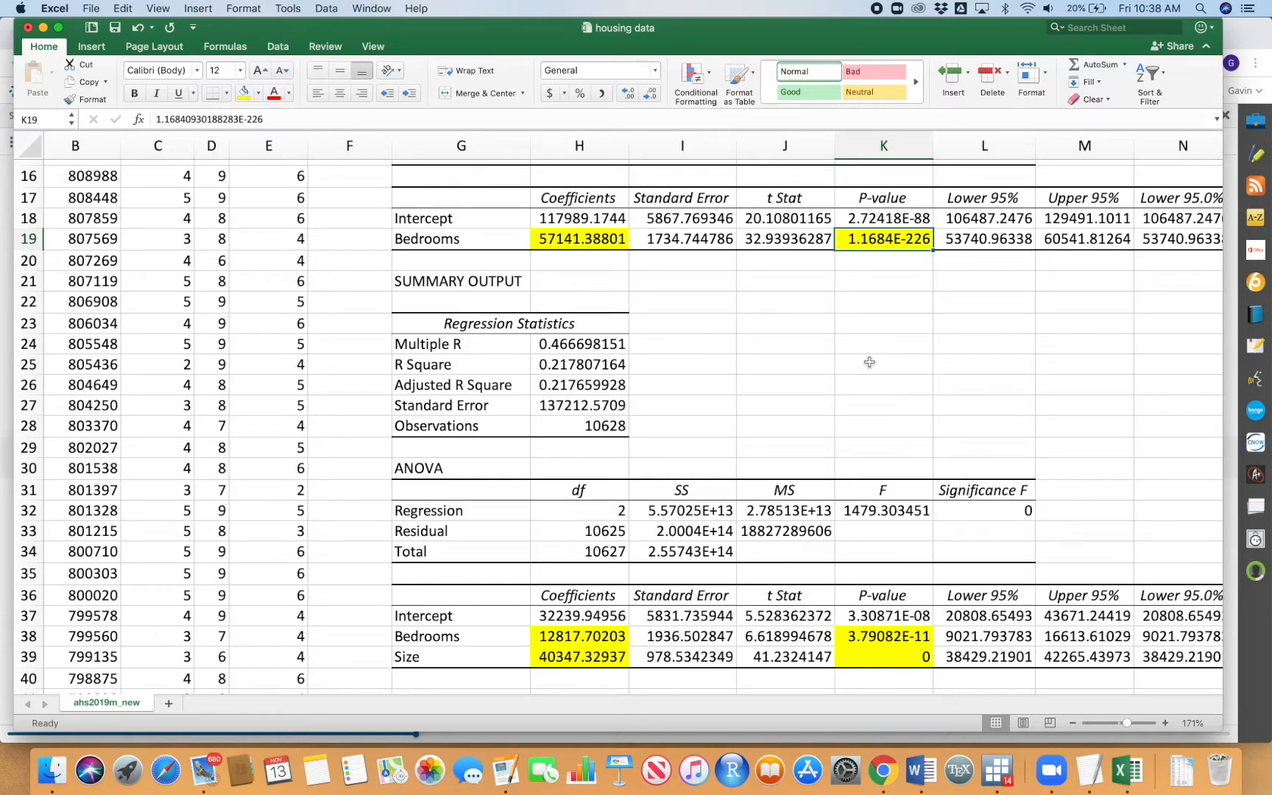
scroll(869, 362, "down", 5)
left_click(894, 475)
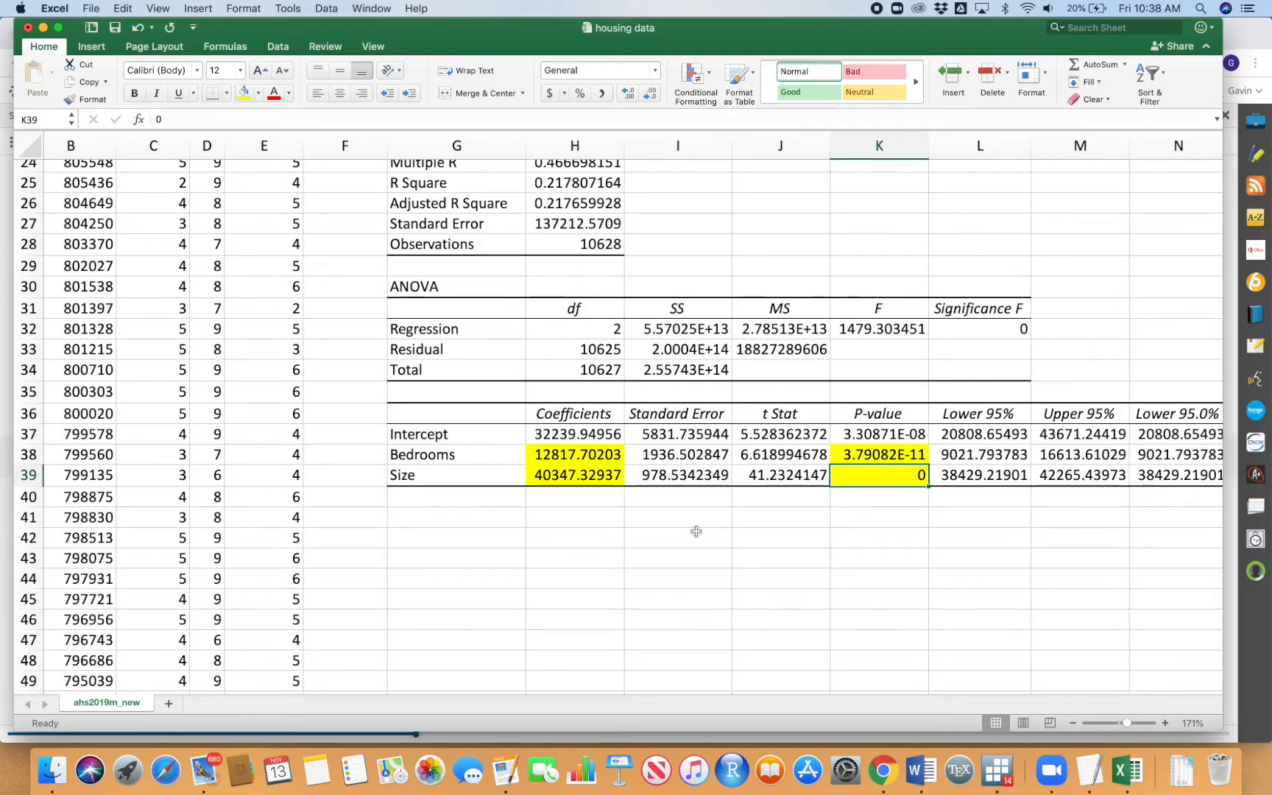
scroll(824, 280, "up", 4)
left_click(876, 216)
scroll(876, 254, "down", 3)
left_click(896, 508)
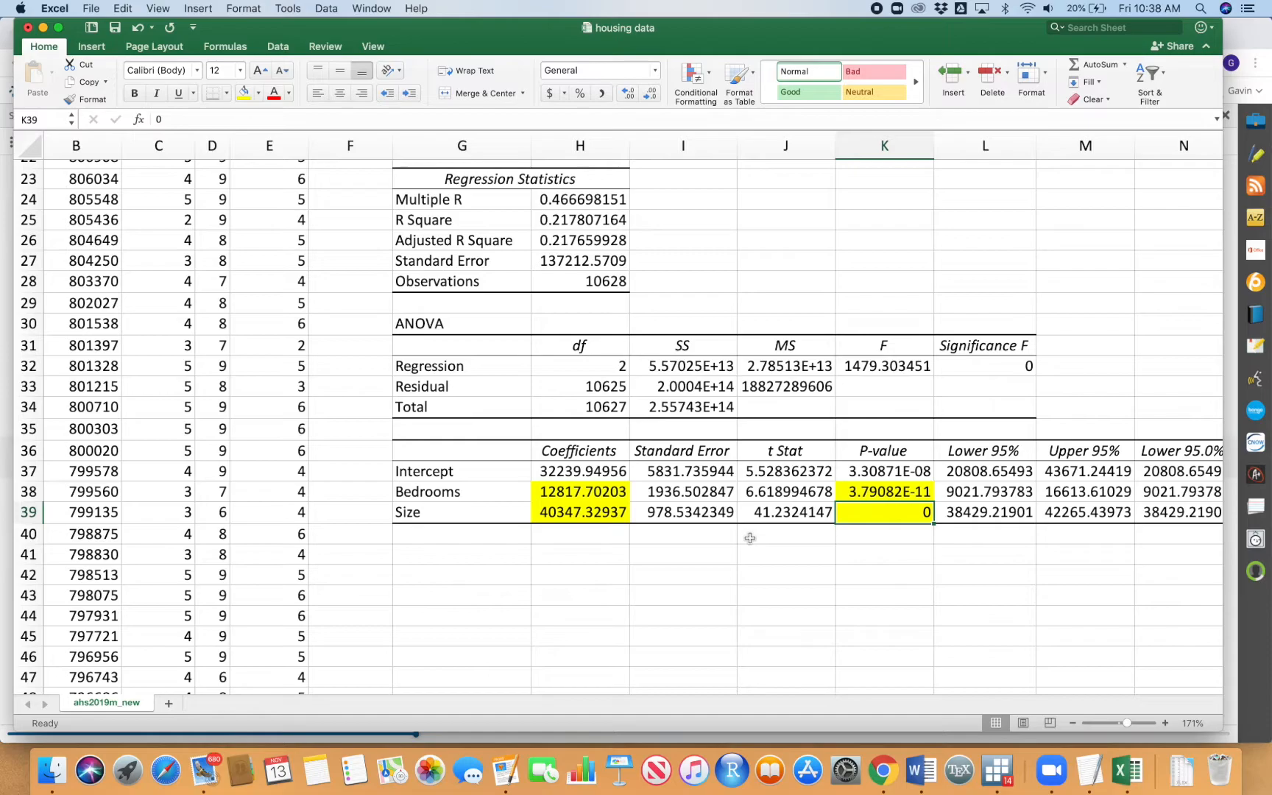
Step: Examine the second regression's Bedrooms coefficient together with its P-value while accounting for Size
left_click(452, 490)
left_click(581, 489)
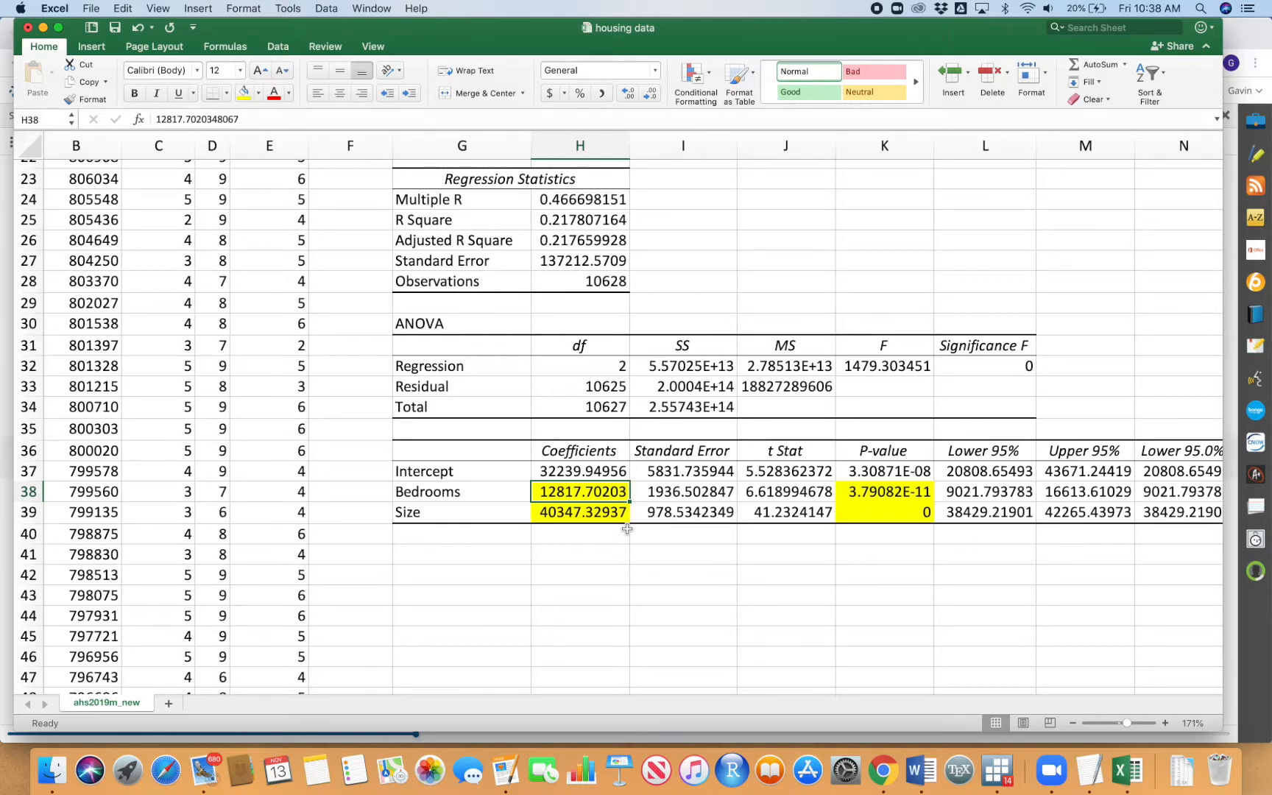
left_click(867, 487)
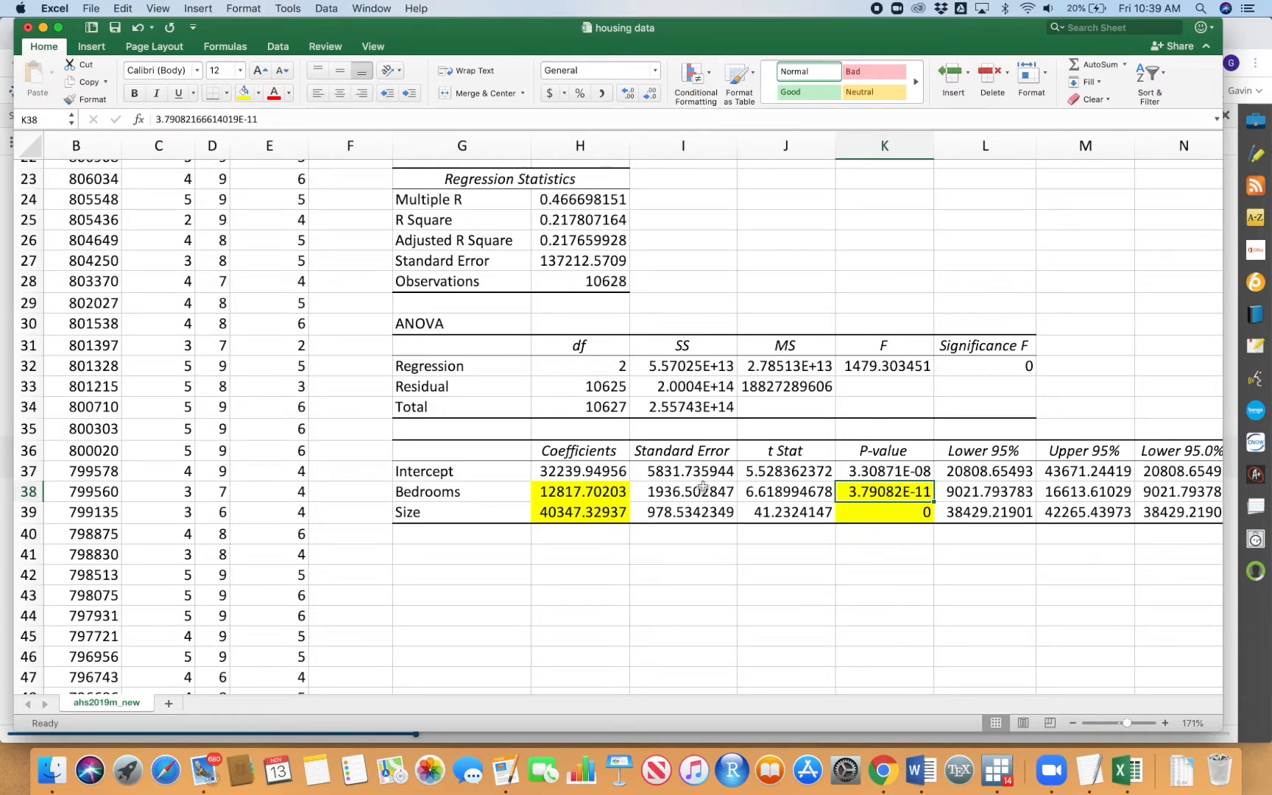
left_click(575, 497)
left_click(468, 515)
left_click(871, 493)
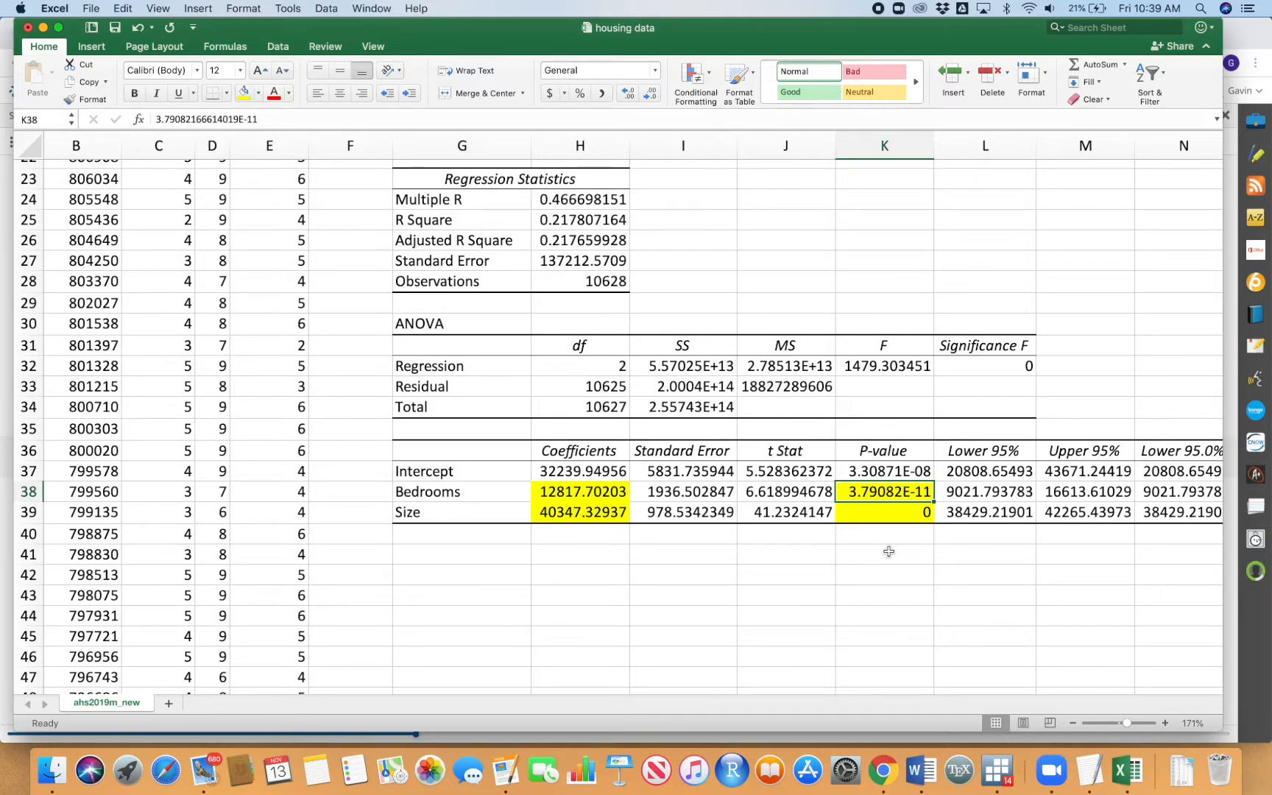
left_click(610, 490)
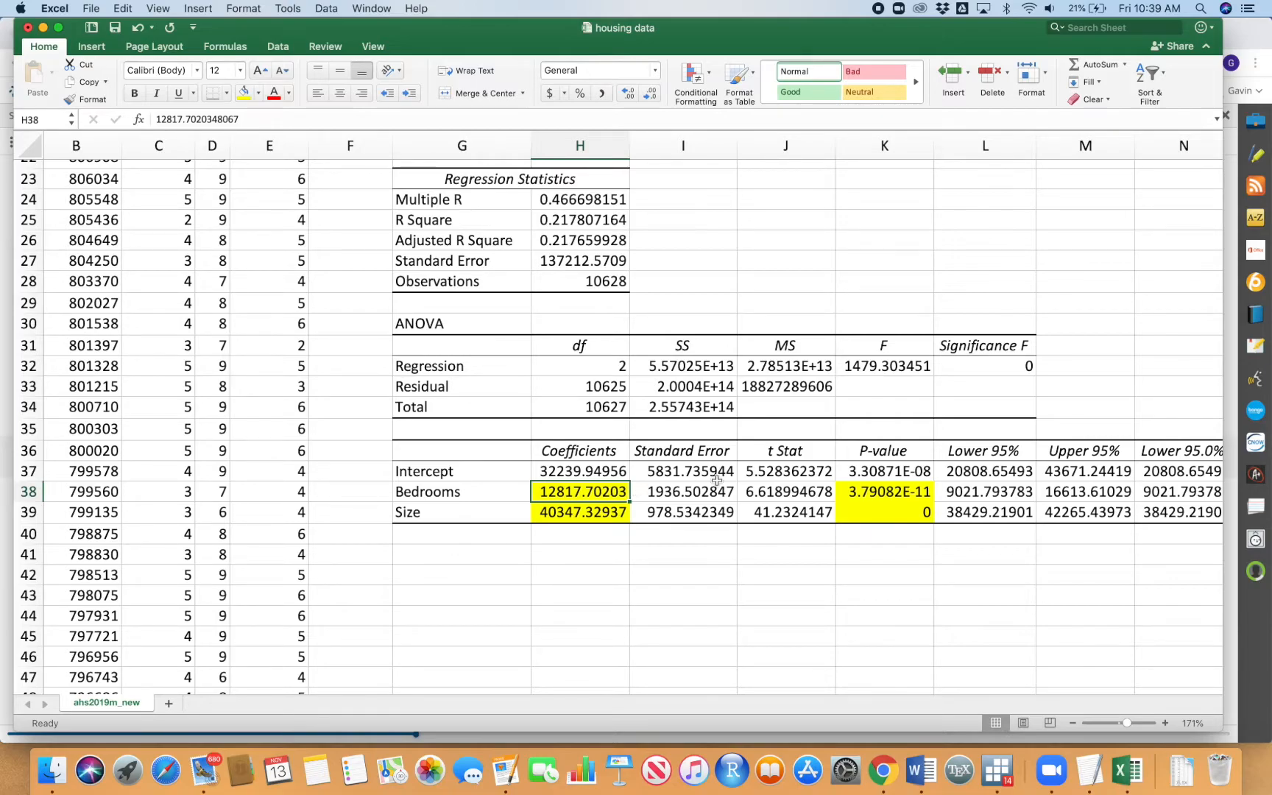
left_click(872, 497)
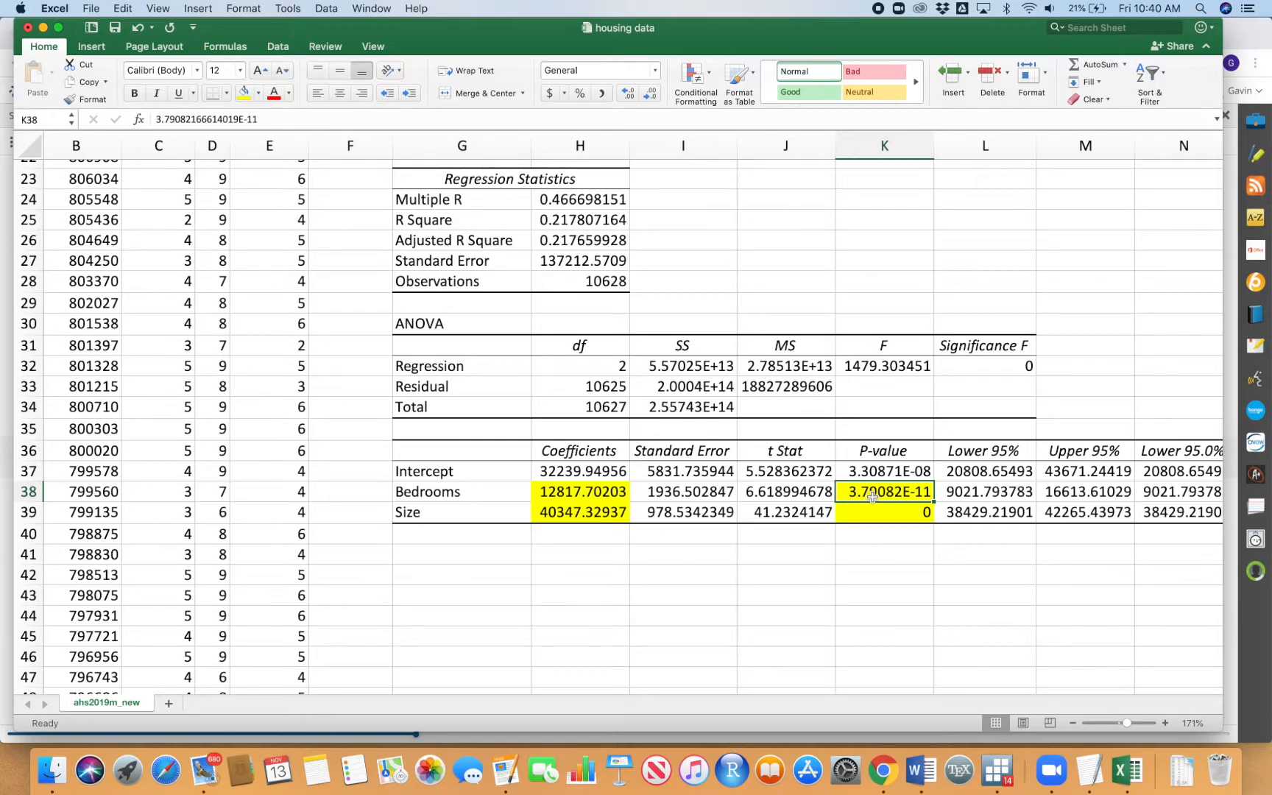
Step: Highlight the second regression's R Square value in H25 in yellow and enter 21.78% beside it in I25
left_click(1003, 388)
left_click(981, 362)
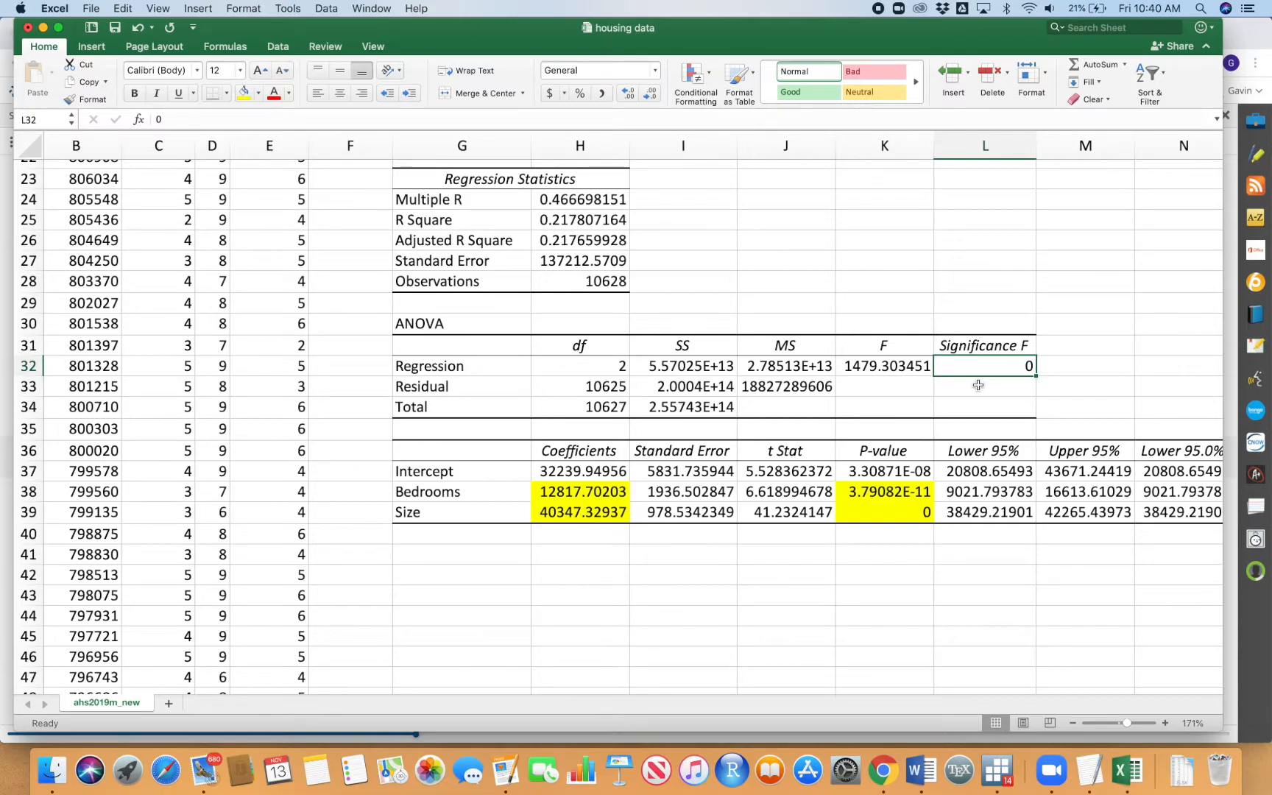
left_click(595, 218)
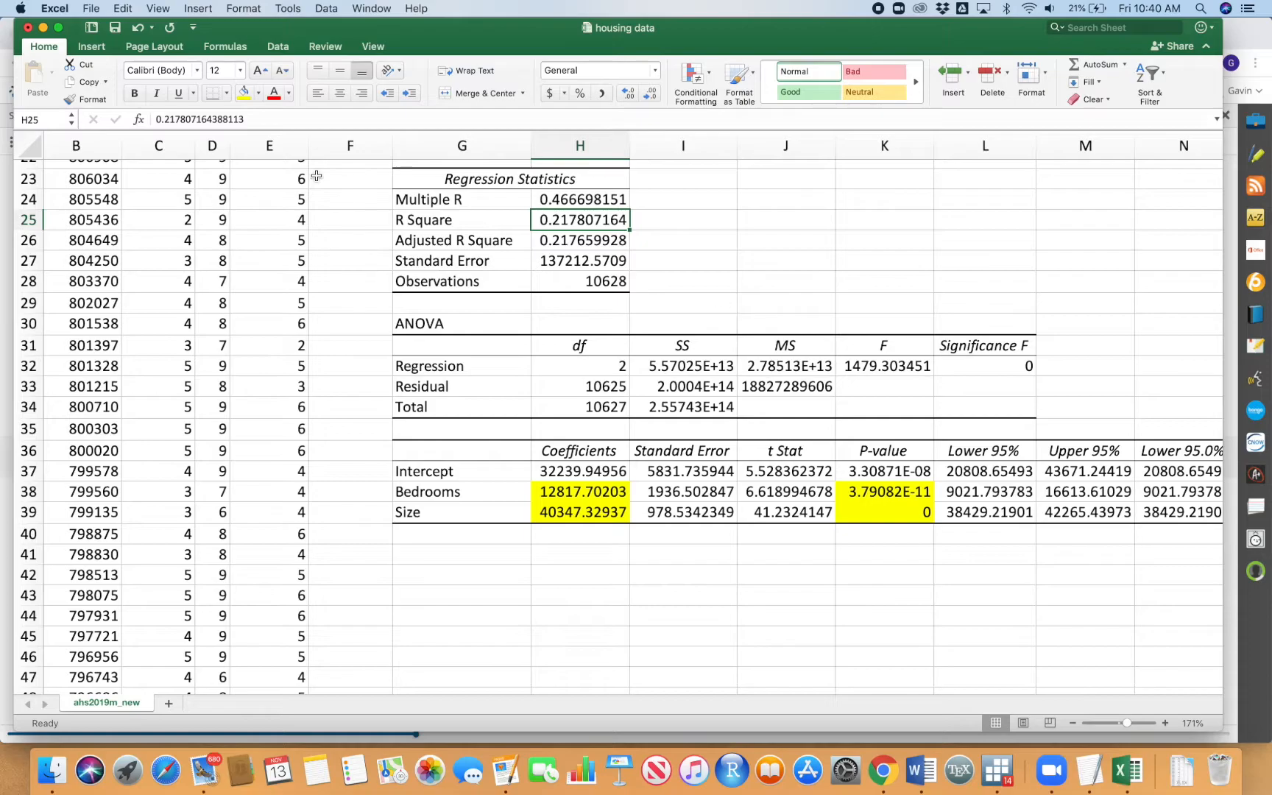
left_click(246, 93)
left_click(680, 224)
type("21")
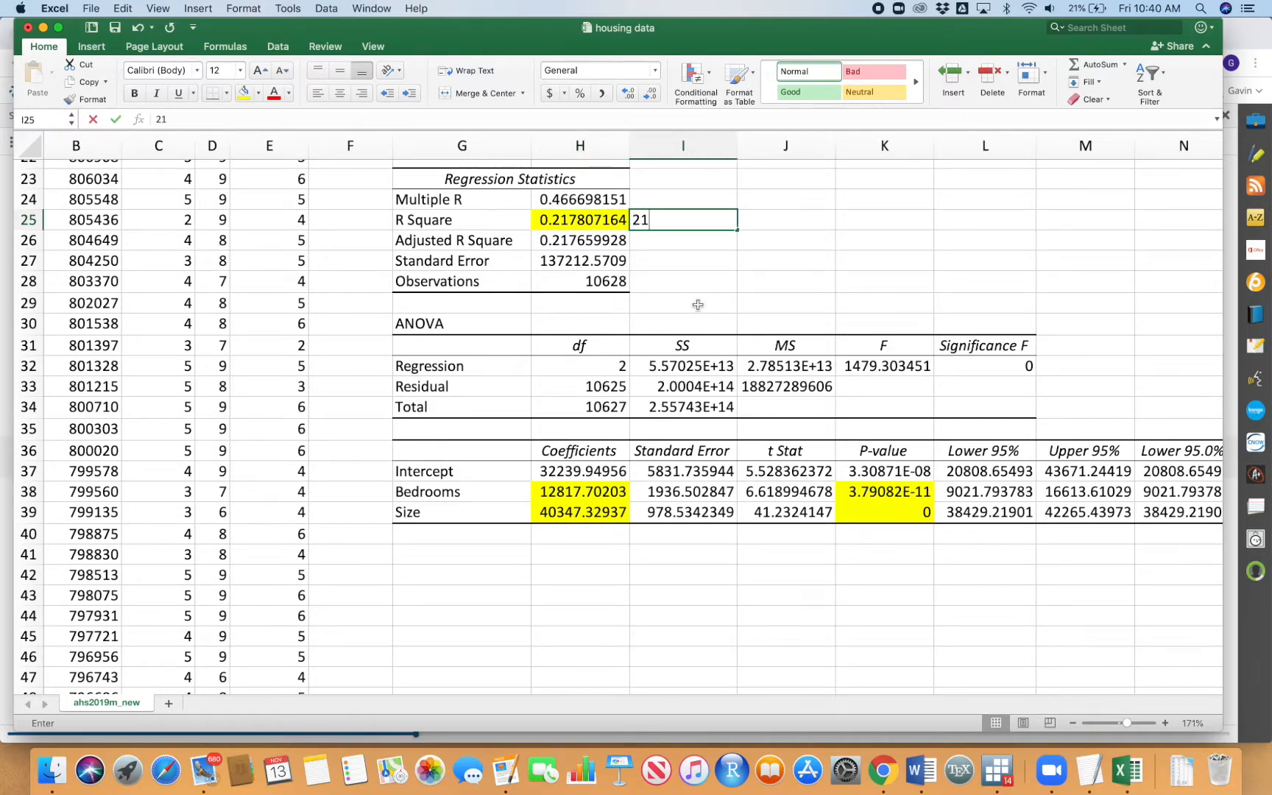
type(".78%")
left_click(849, 262)
Step: Compare the R Square percentages of both regressions and relate the second one to its Bedrooms and Size variables
scroll(831, 244, "up", 10)
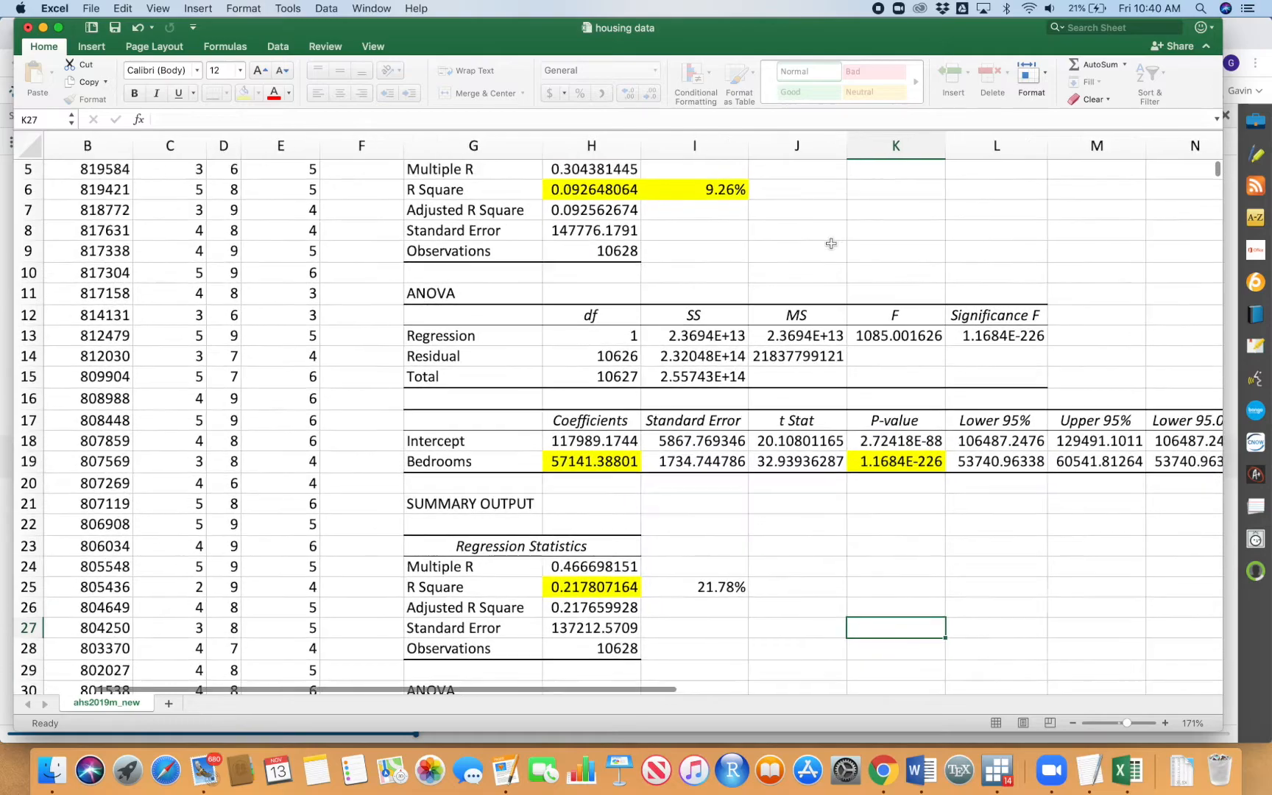
scroll(831, 244, "down", 5)
left_click(727, 475)
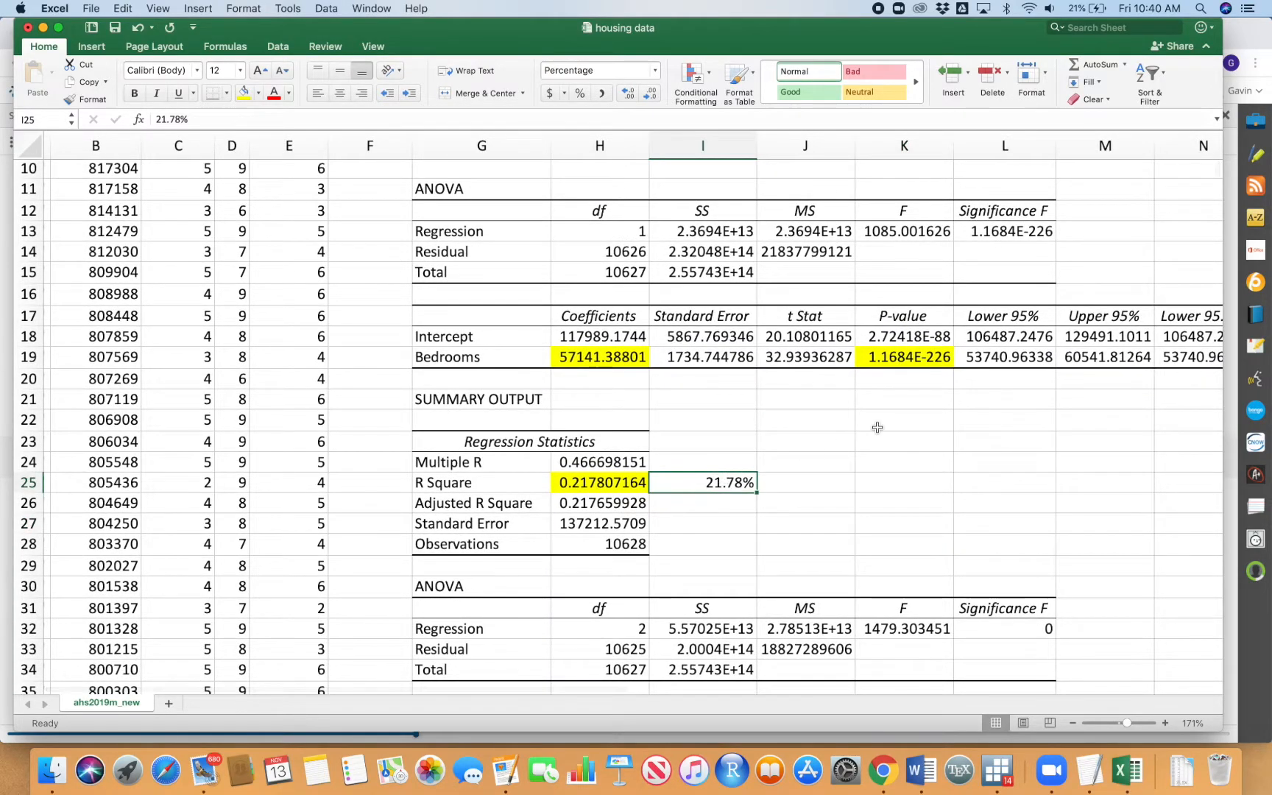
scroll(876, 427, "down", 8)
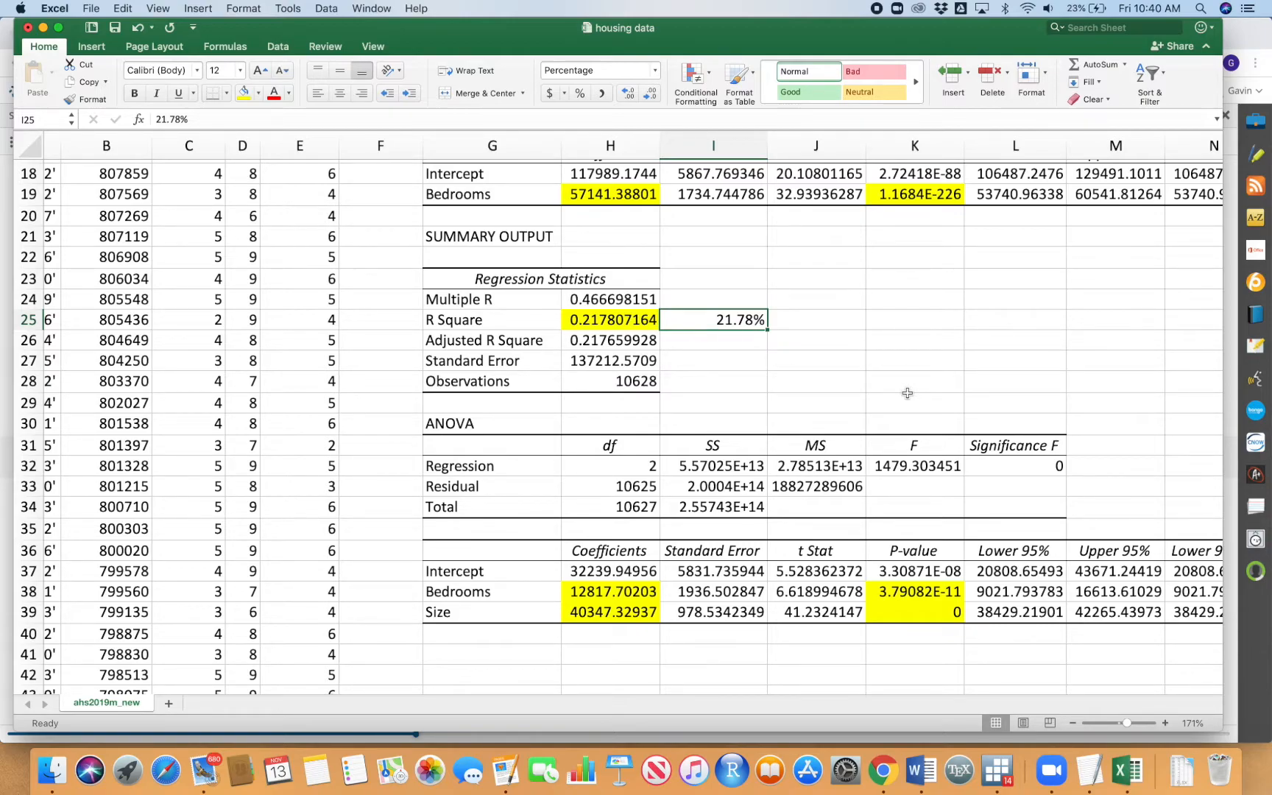
left_click_drag(520, 588, 520, 611)
scroll(659, 529, "down", 1)
scroll(659, 528, "down", 3)
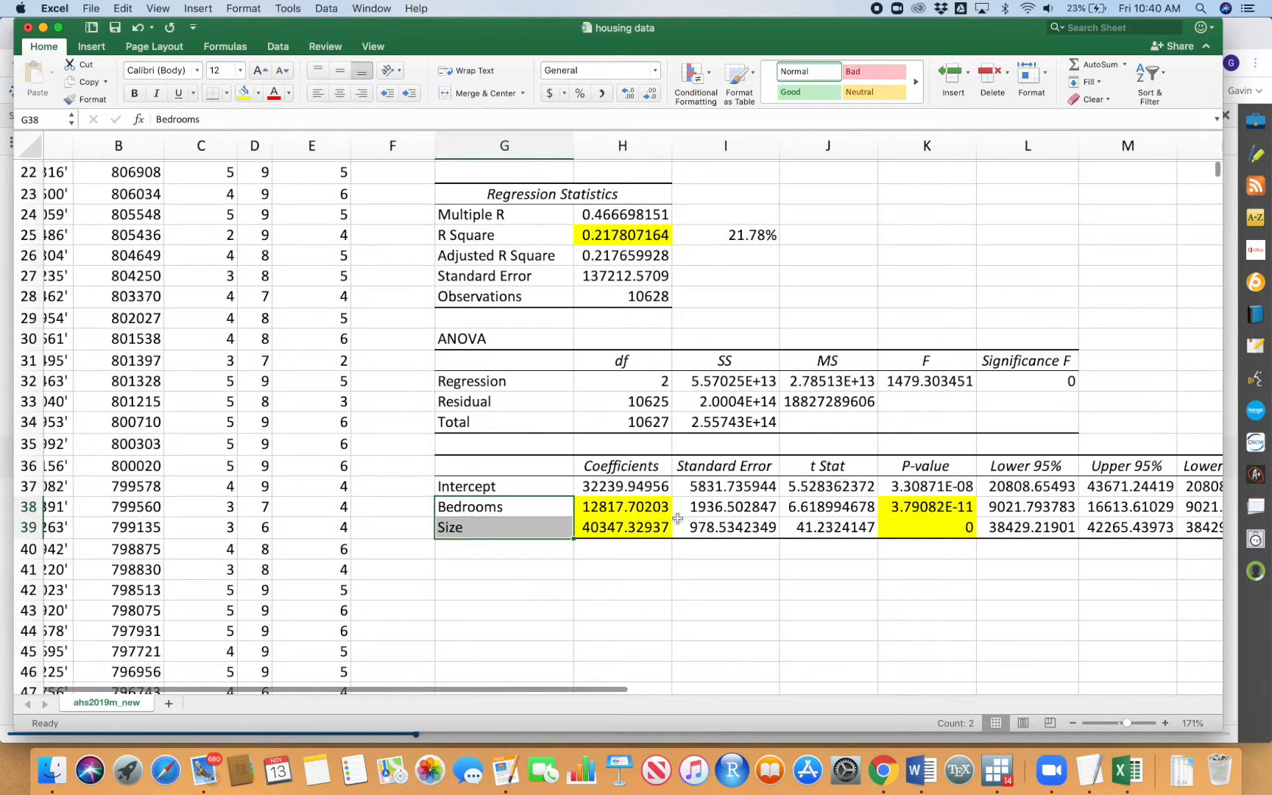
scroll(677, 518, "up", 2)
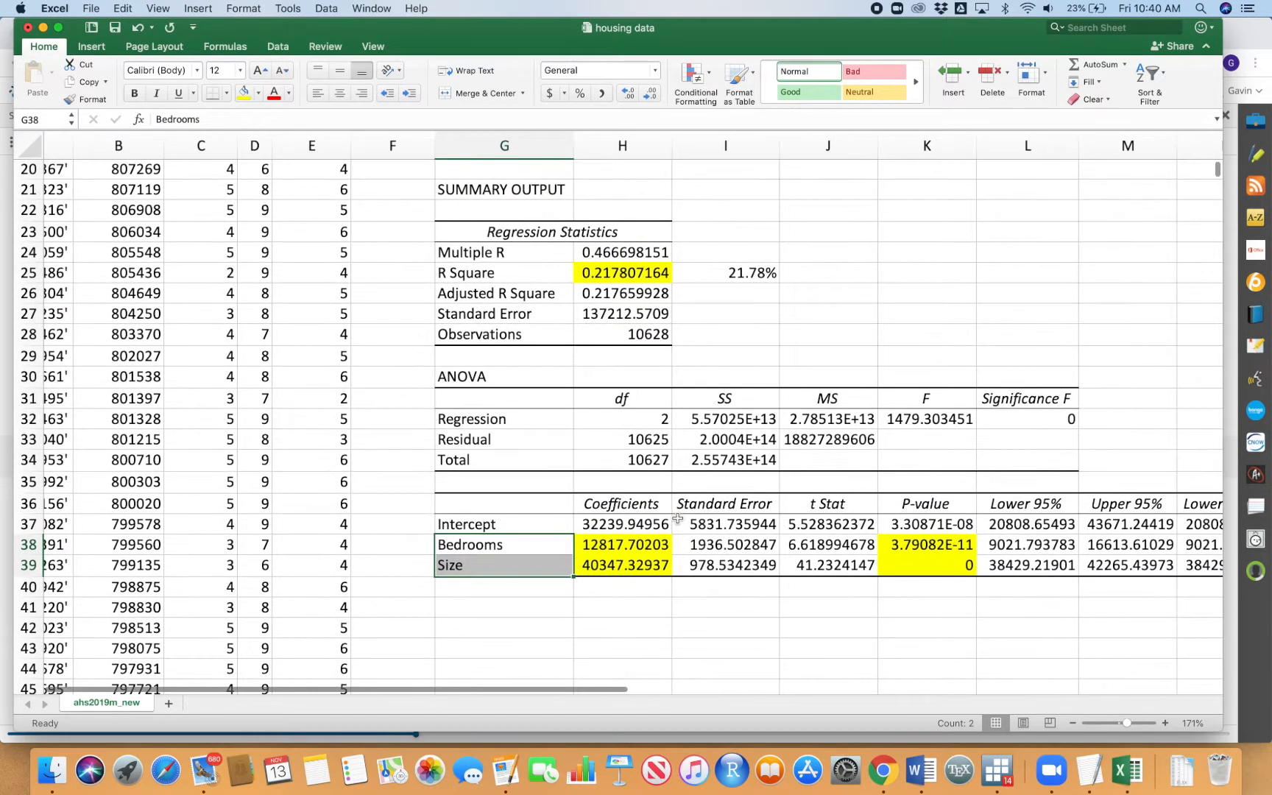
Step: Highlight the second regression's F and Significance F values, K32:L32, in yellow
left_click(805, 364)
left_click_drag(501, 550, 503, 565)
scroll(901, 341, "up", 1)
scroll(901, 341, "right", 2)
left_click_drag(883, 450, 972, 445)
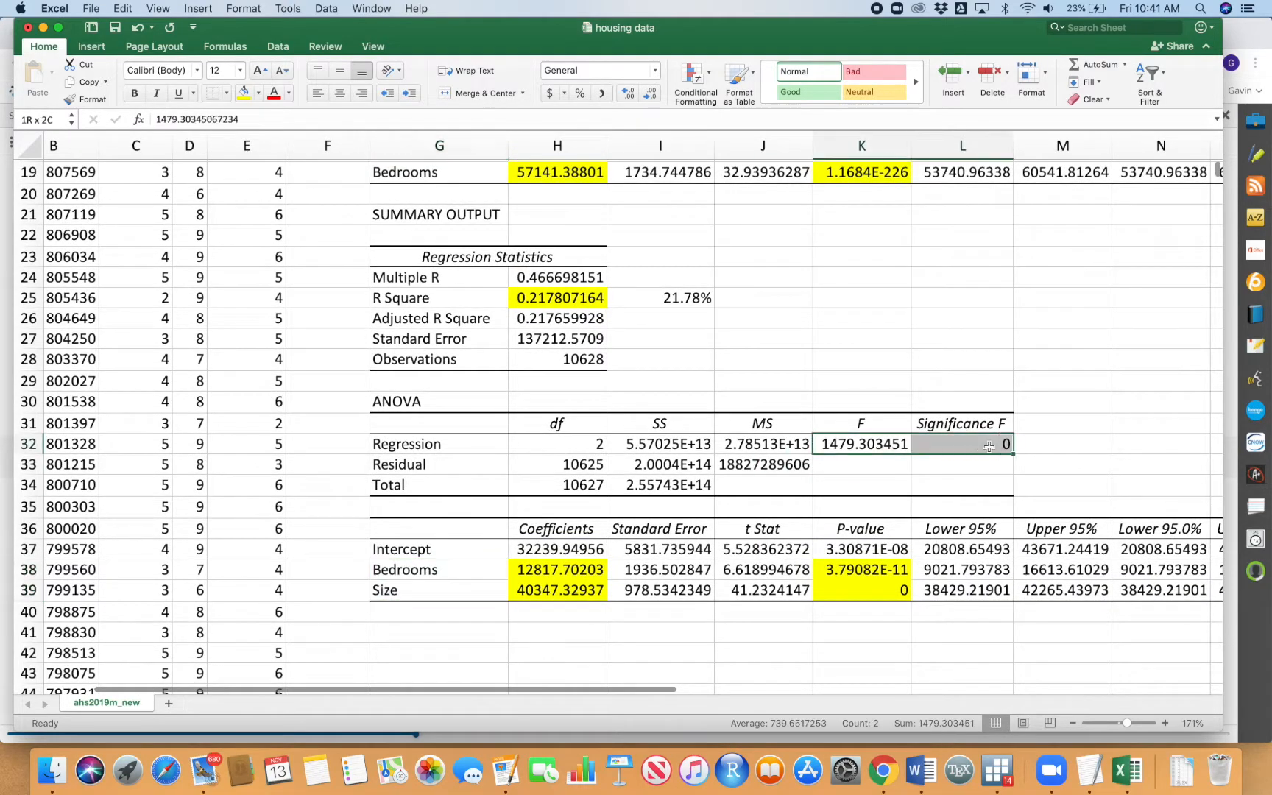
left_click(1007, 379)
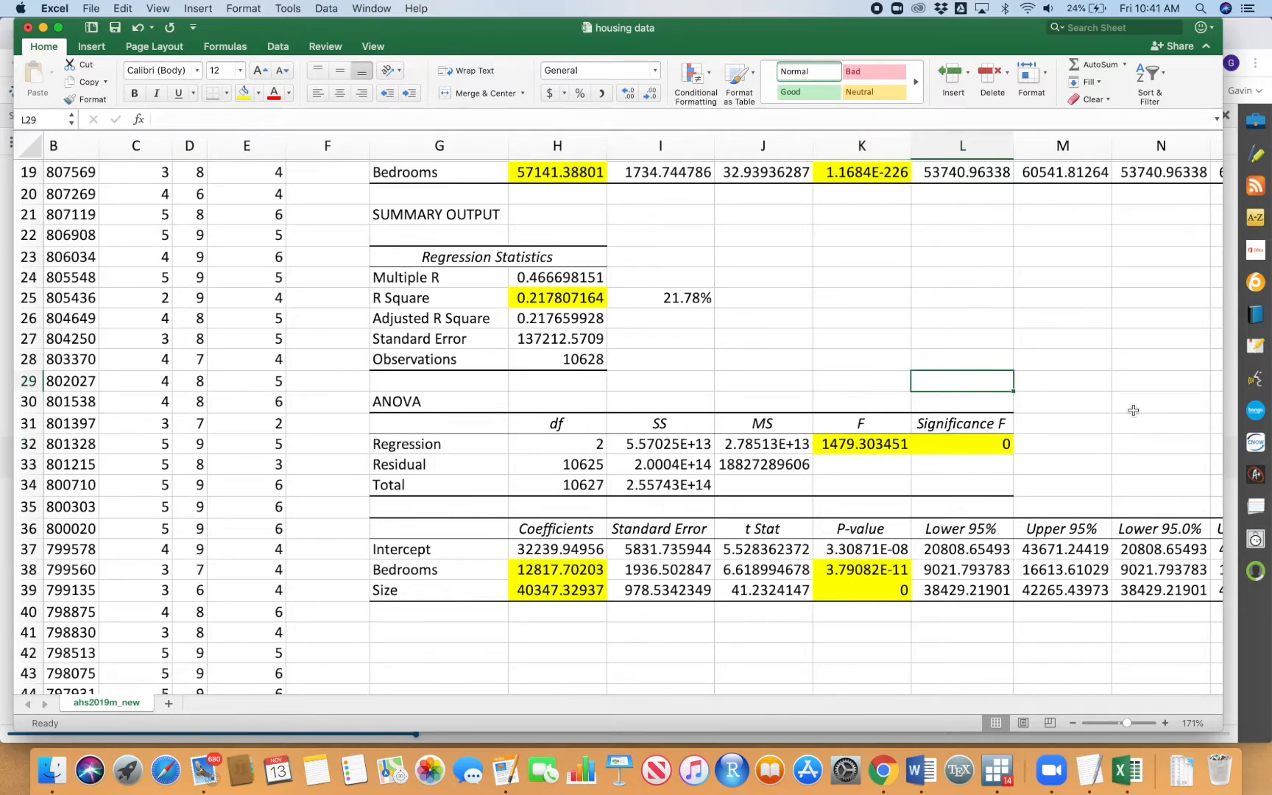
Step: Compare the first regression's F and Significance F with the t Stat and P-value of its Bedrooms coefficient
scroll(1133, 410, "up", 8)
left_click(994, 419)
left_click(880, 421)
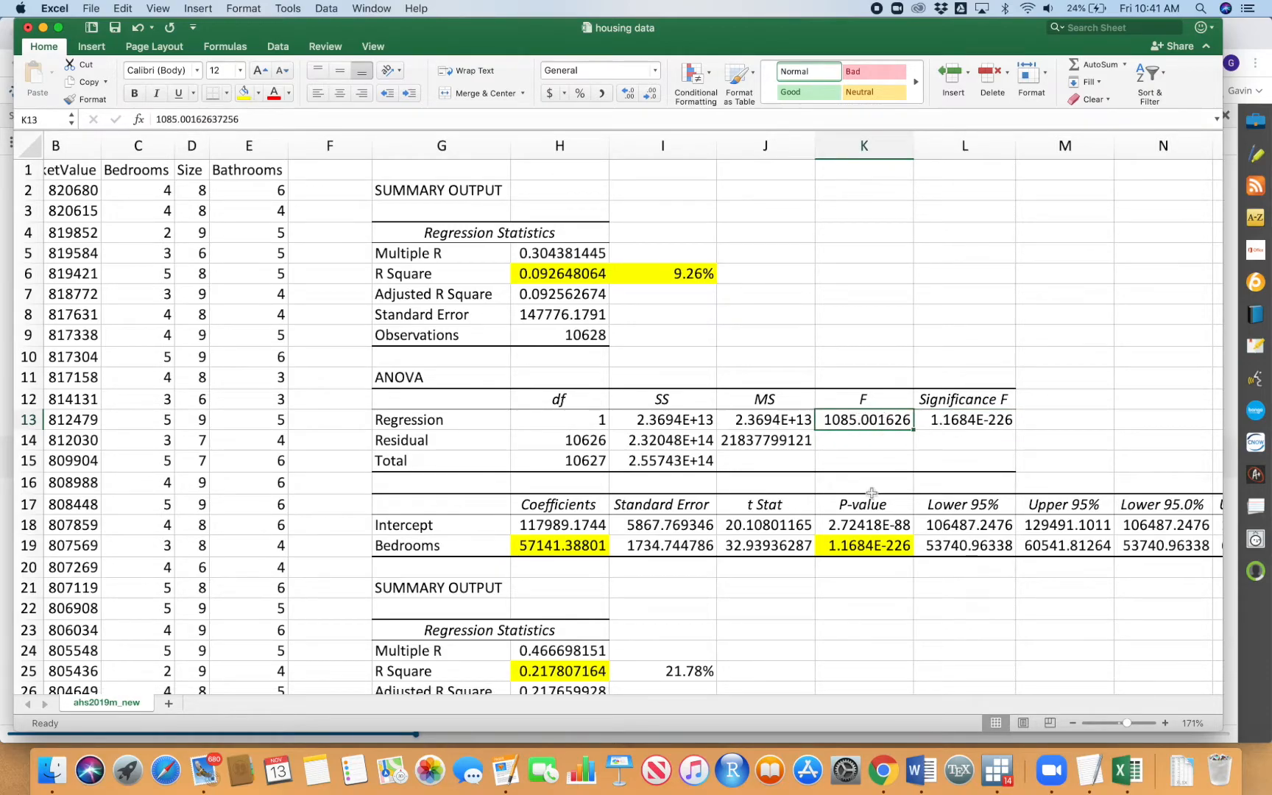
left_click(778, 542)
left_click(885, 421)
left_click(974, 420)
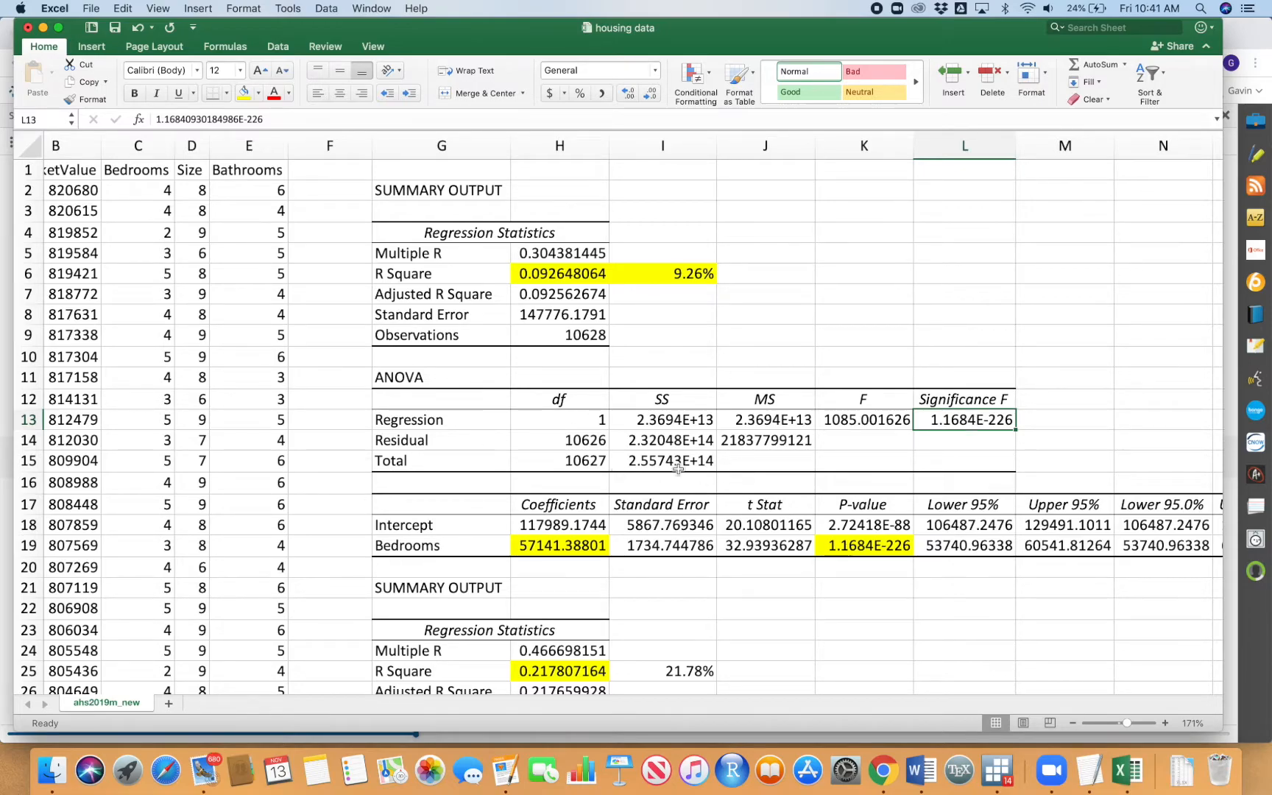
left_click(890, 549)
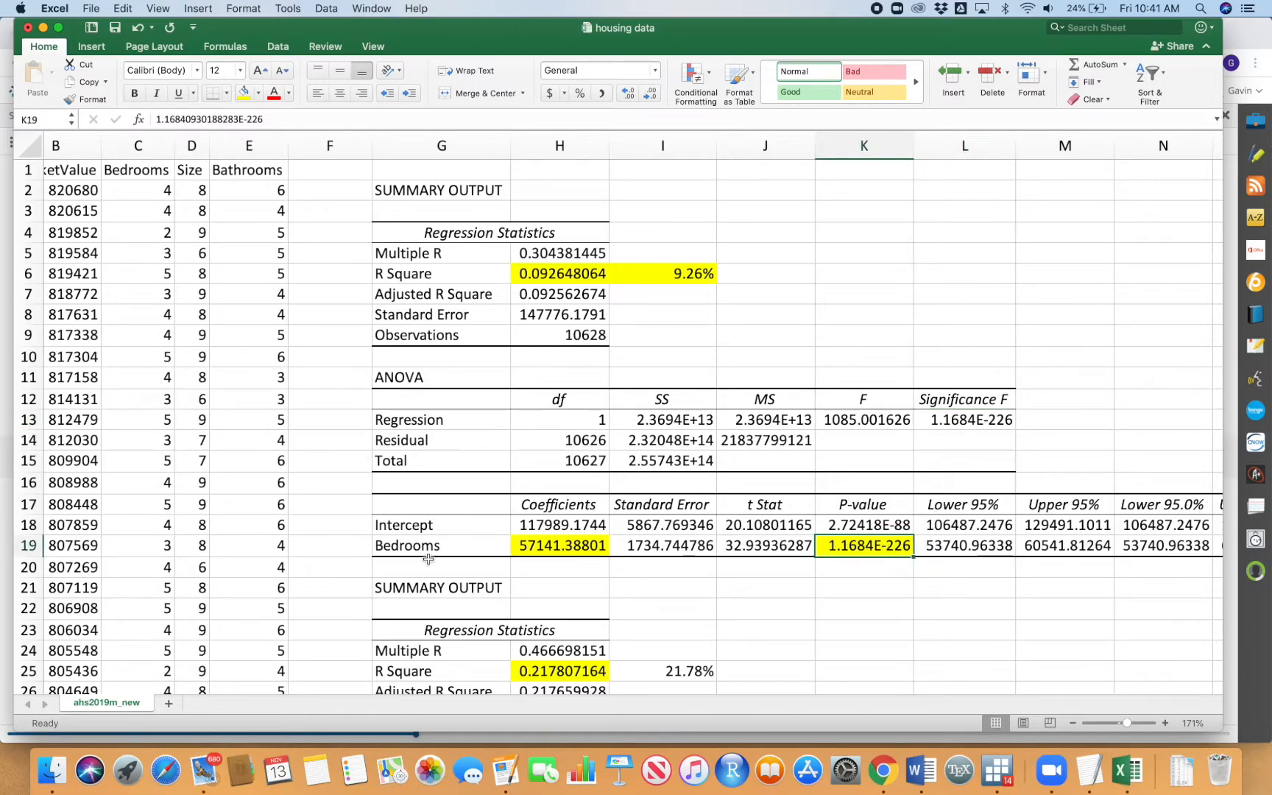
Step: Highlight the first regression's Significance F value in L13 in yellow
left_click(971, 425)
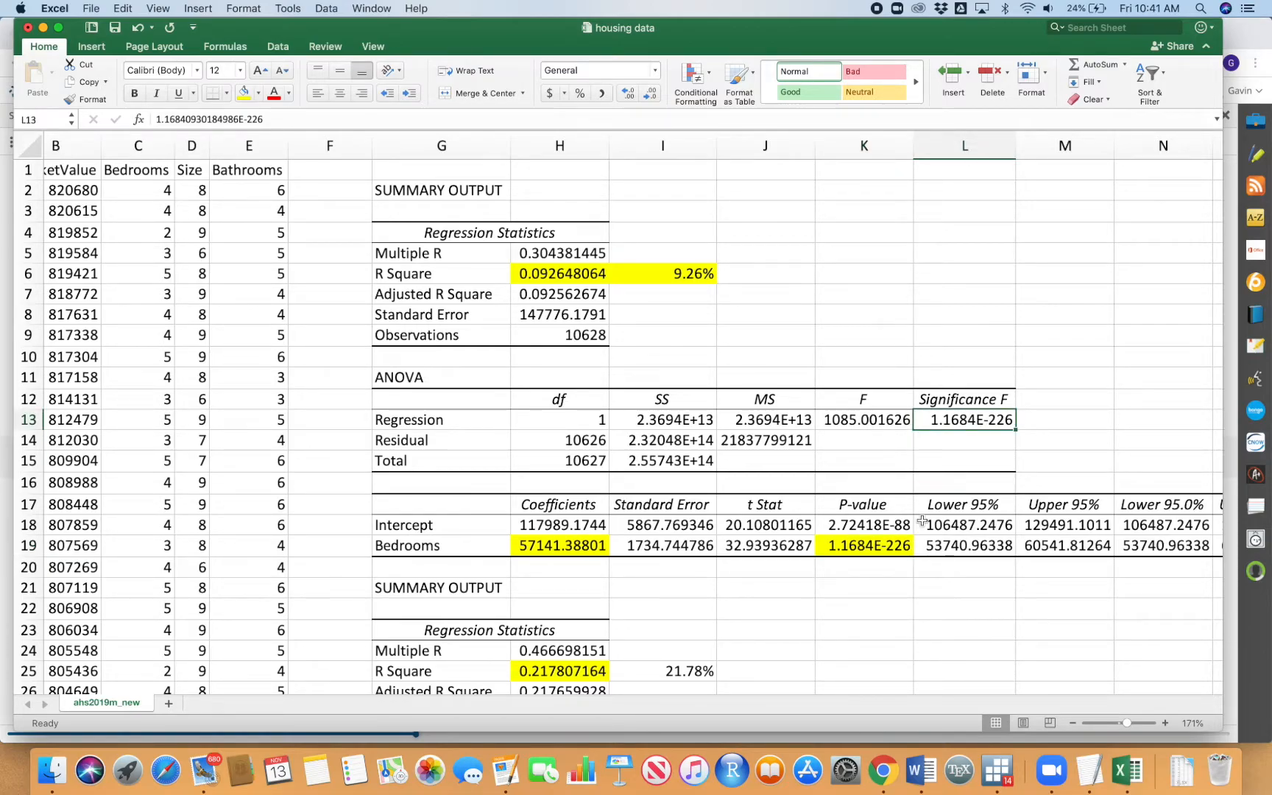
left_click(1058, 422)
left_click(968, 415)
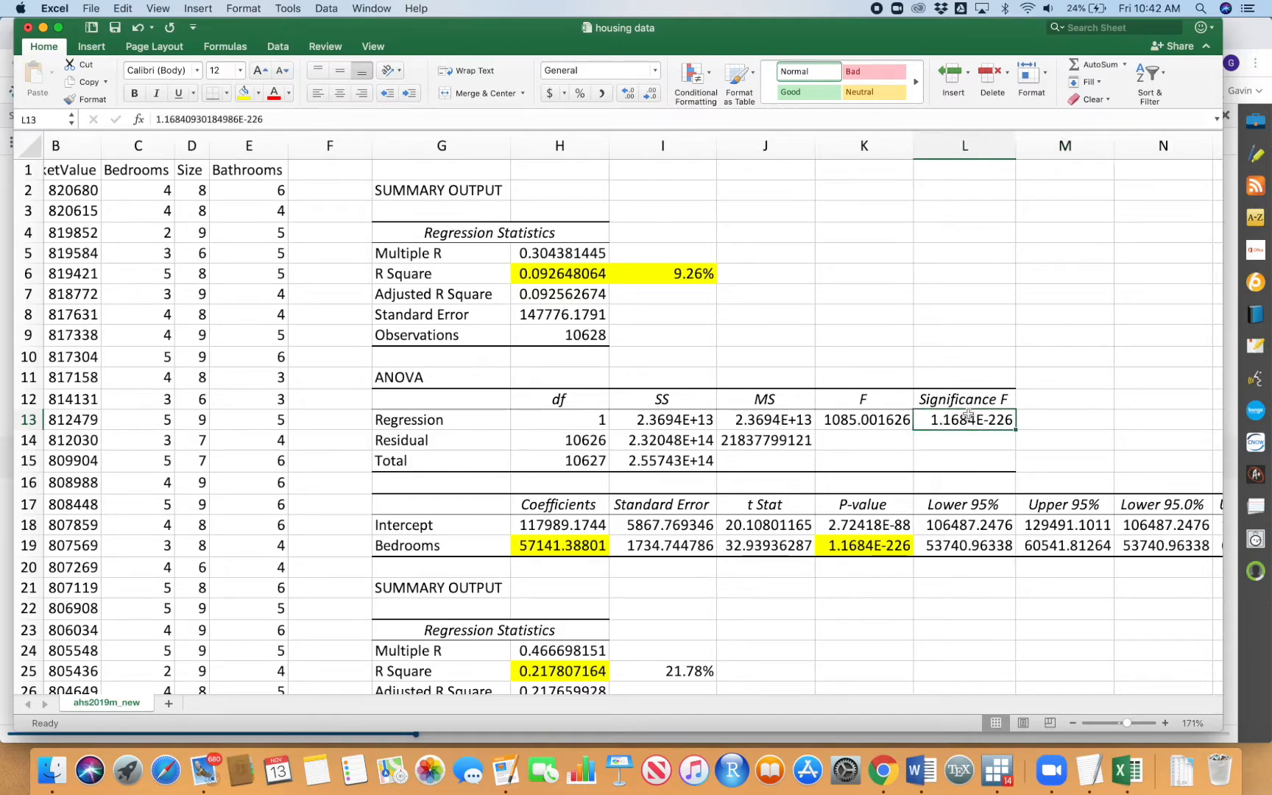
left_click(243, 92)
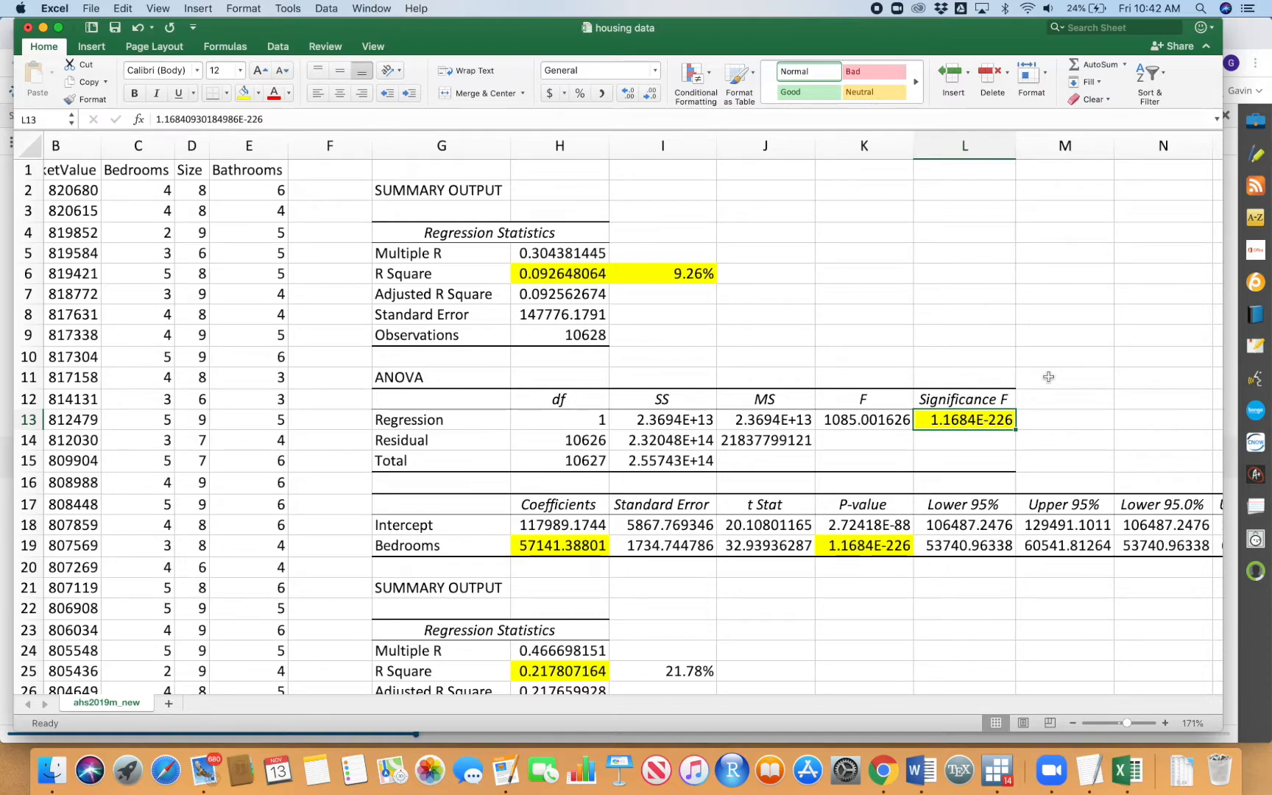
Step: Check the first regression's Bedrooms P-value in K19 against the Significance F in L13
left_click(471, 554)
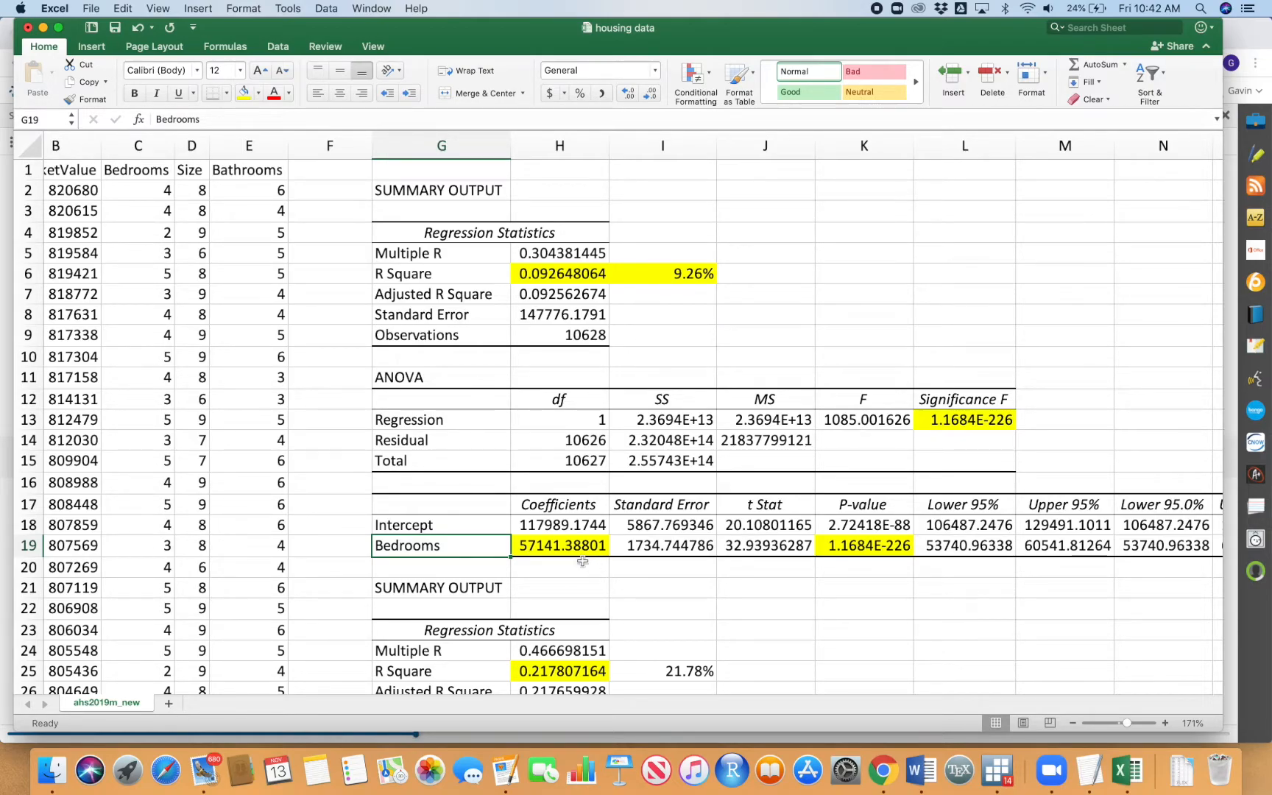
left_click(863, 545)
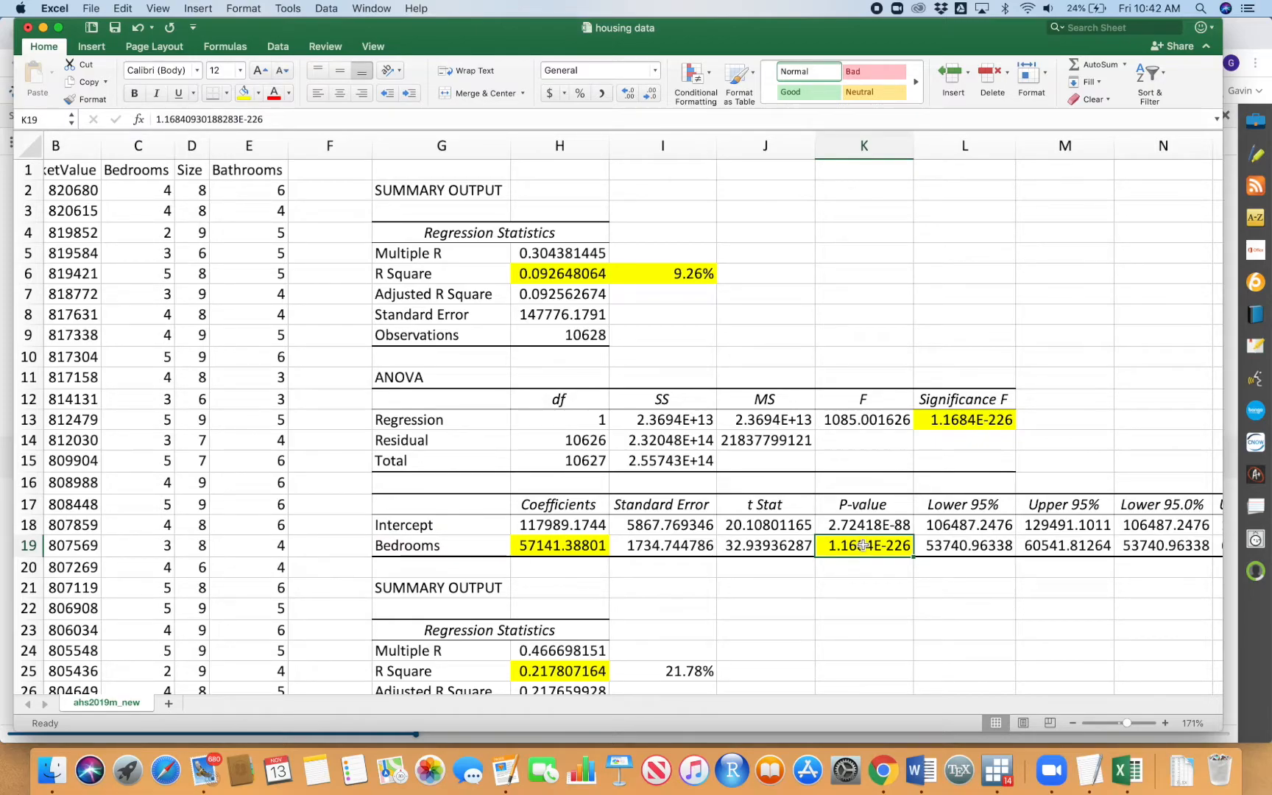
left_click(986, 418)
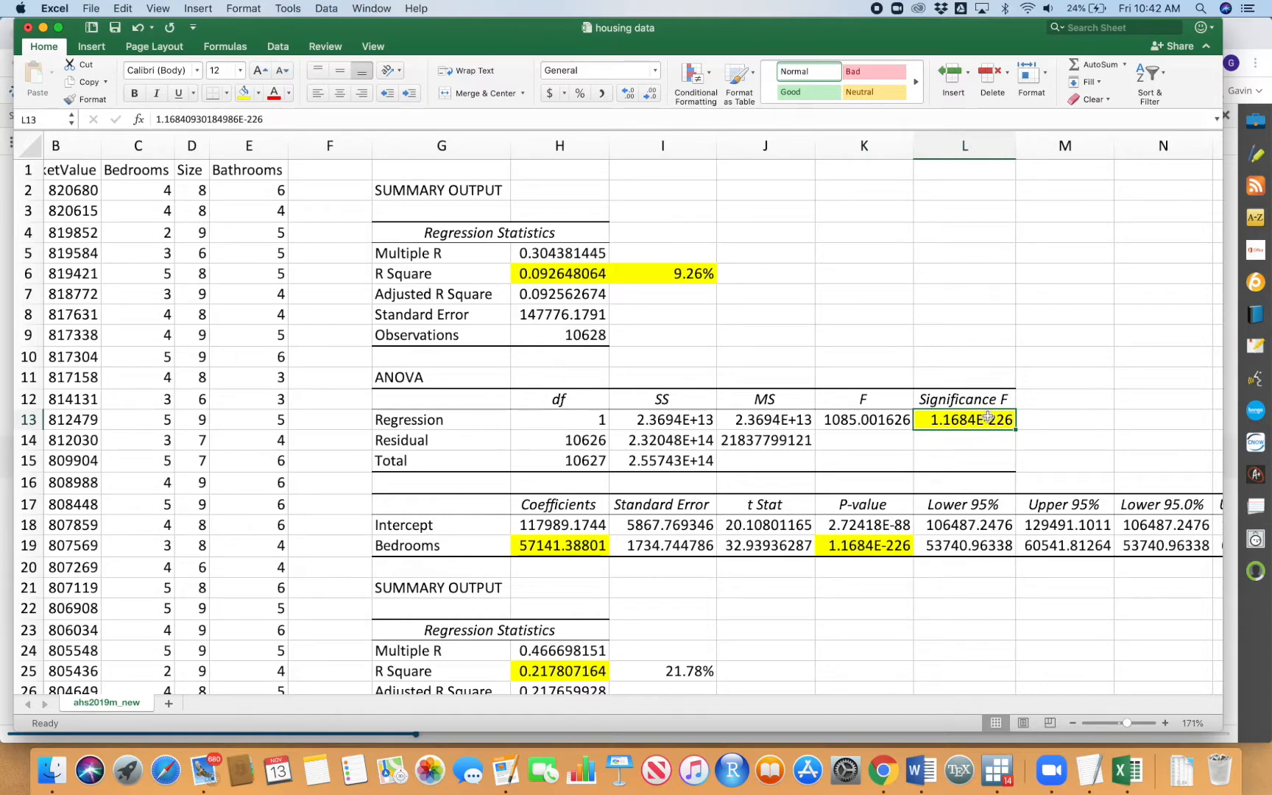
Step: Compare the second regression's Significance F in L32 with the separate P-values for Bedrooms and Size in K38:K39
scroll(988, 417, "down", 10)
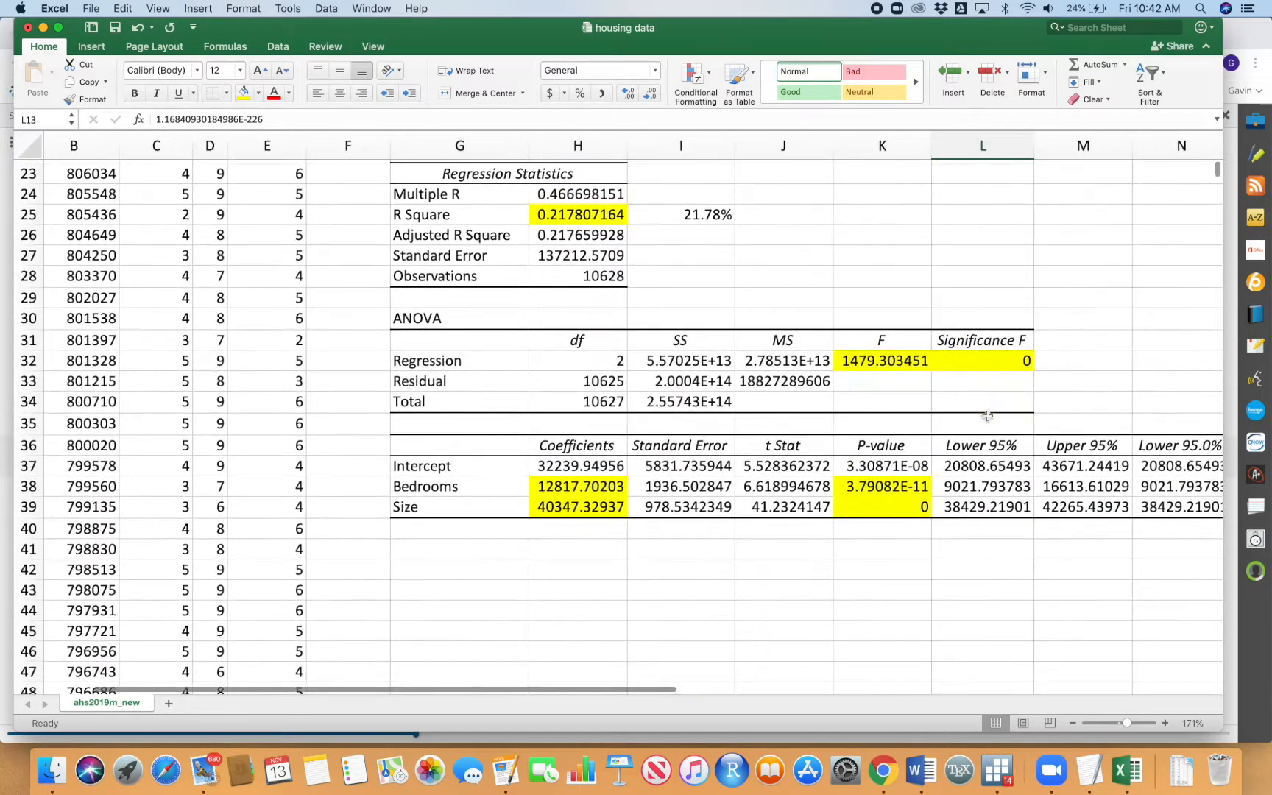
scroll(945, 489, "right", 1)
mouse_move(846, 486)
left_mouse_down()
mouse_move(854, 506)
mouse_move(826, 497)
left_mouse_up()
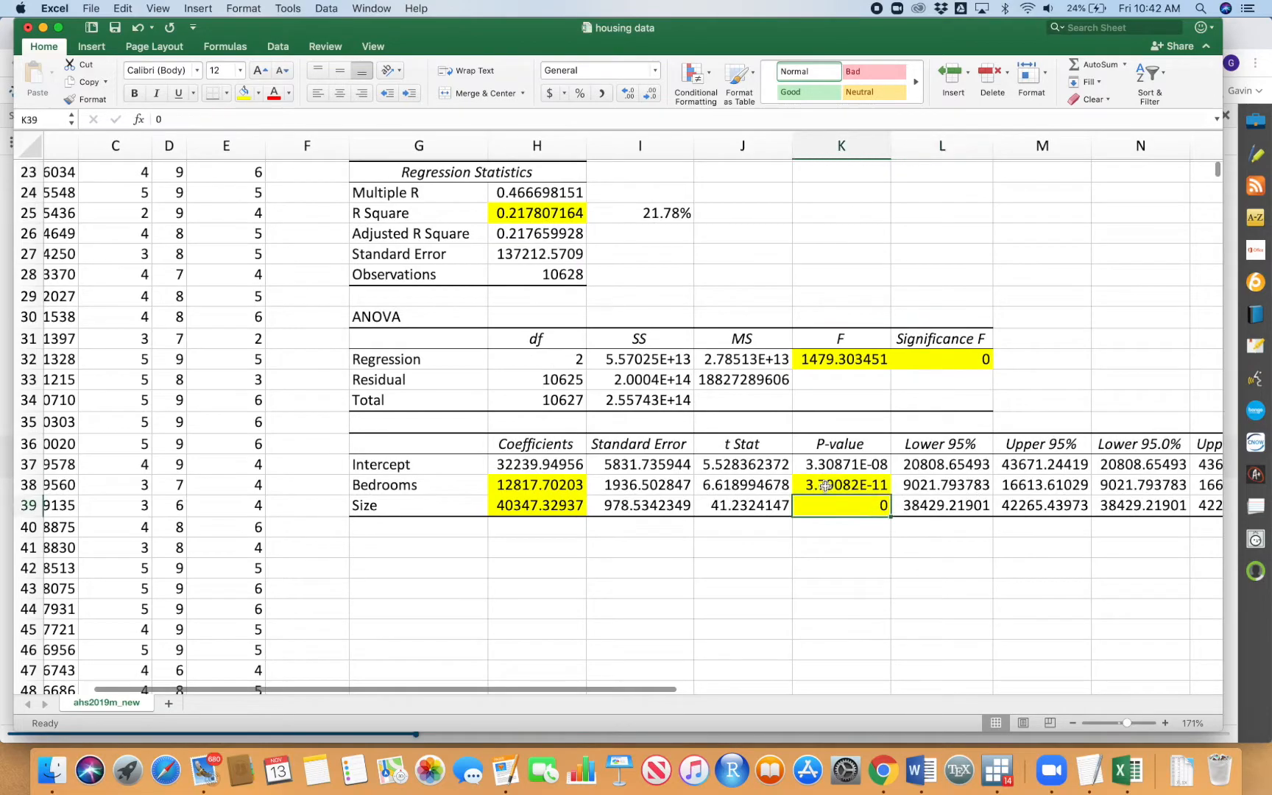
left_click(945, 353)
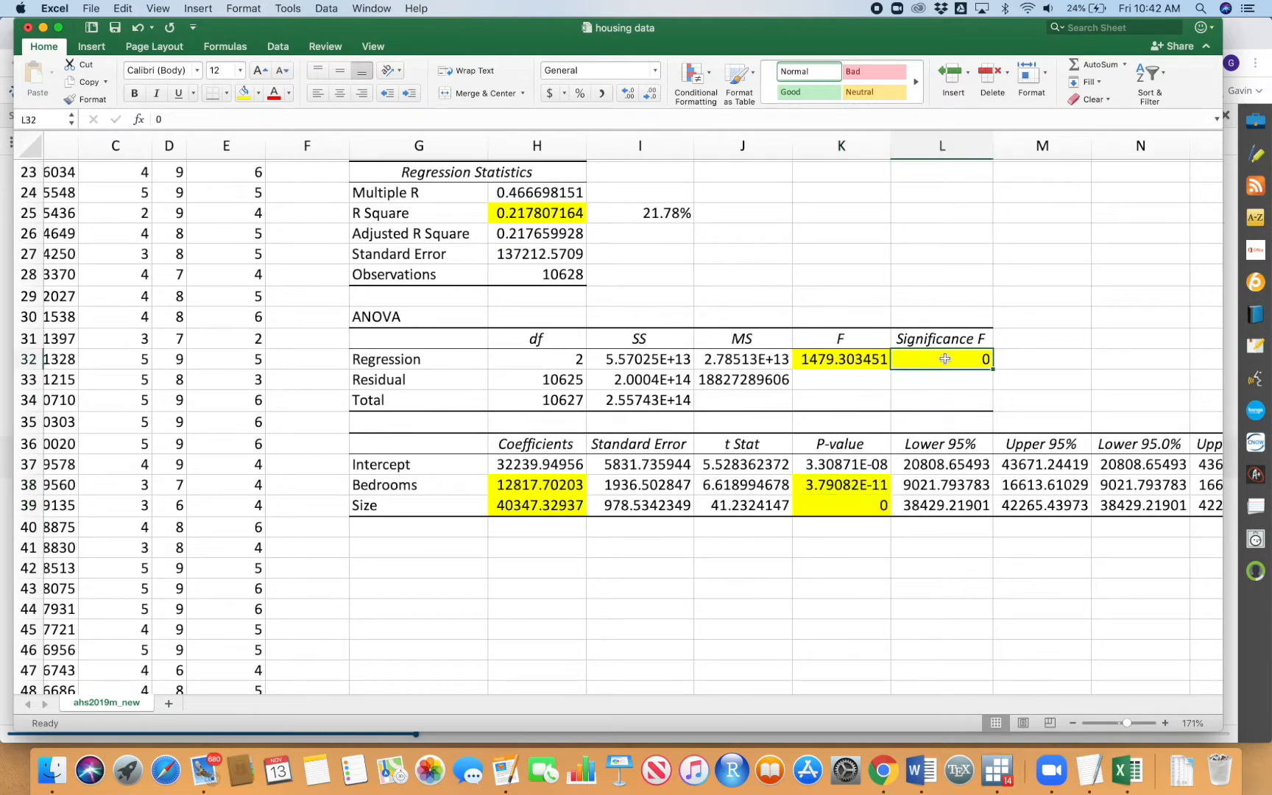
left_click(876, 488)
left_click(951, 358)
left_click(867, 503)
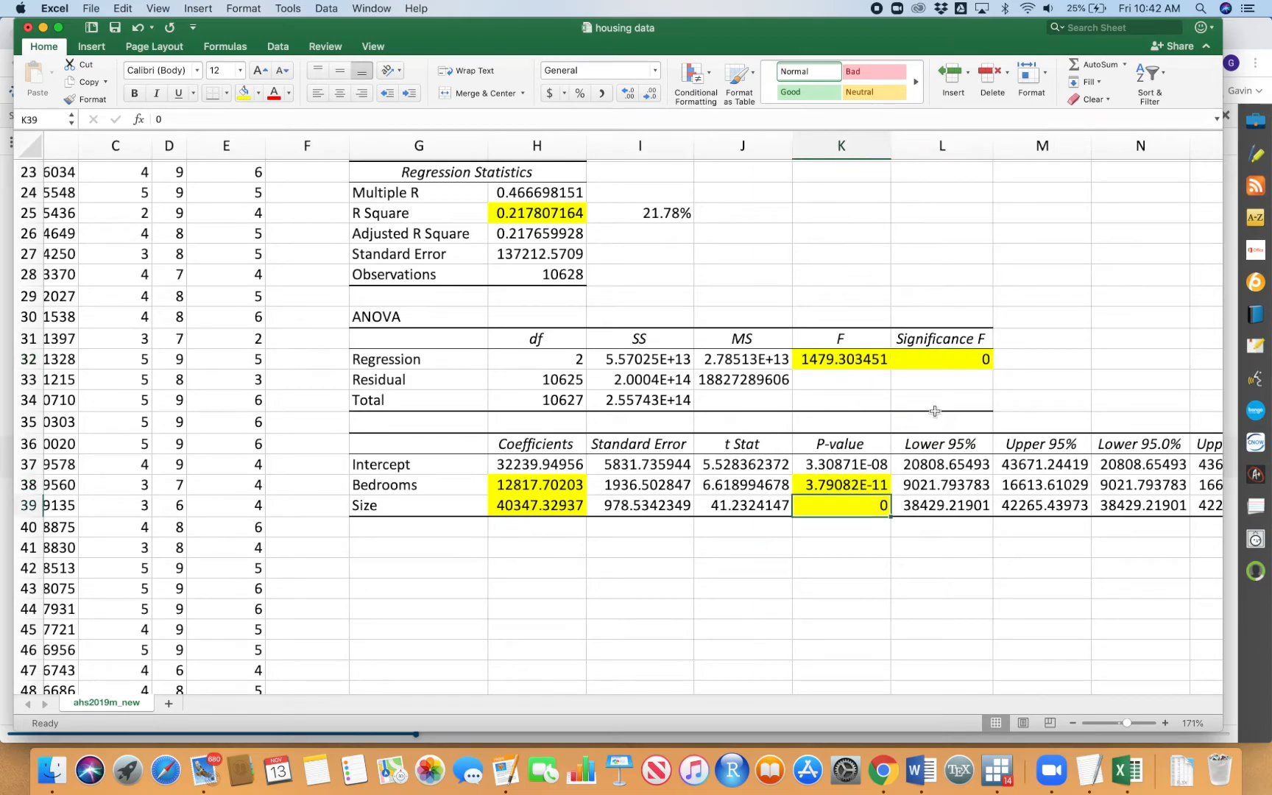
left_click(955, 369)
left_click(879, 497)
left_click(944, 357)
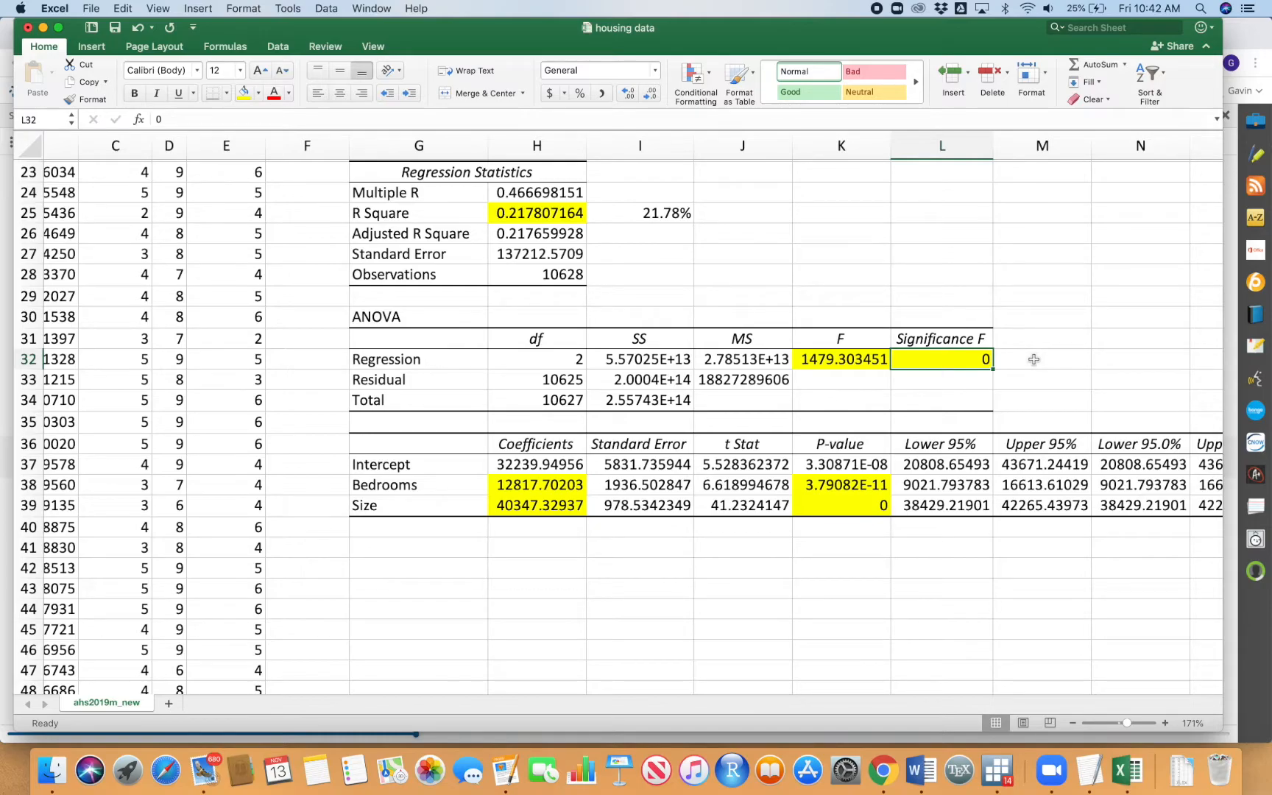
left_click_drag(404, 484, 405, 506)
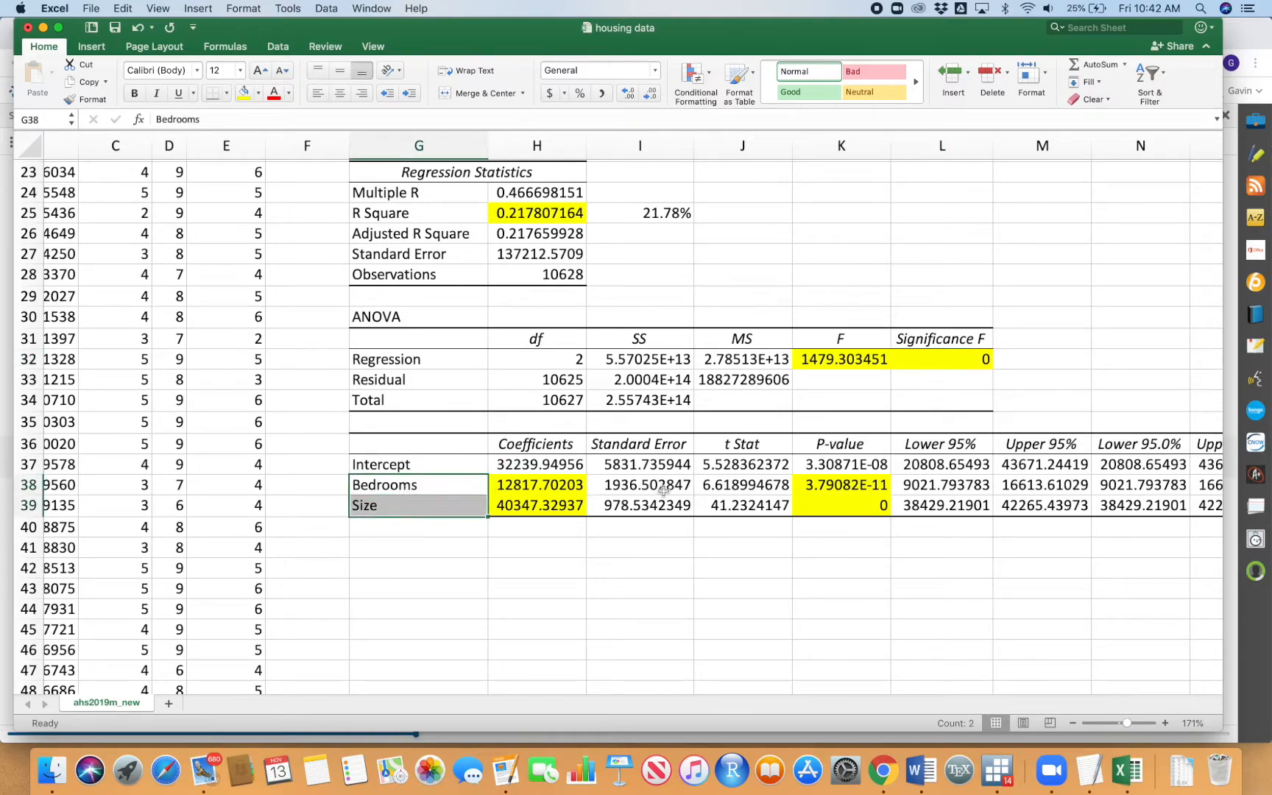
Step: Switch to the MindTap textbook in Chrome and read the F Test section's regression model and hypotheses
key("ctrl+Up")
left_click(884, 308)
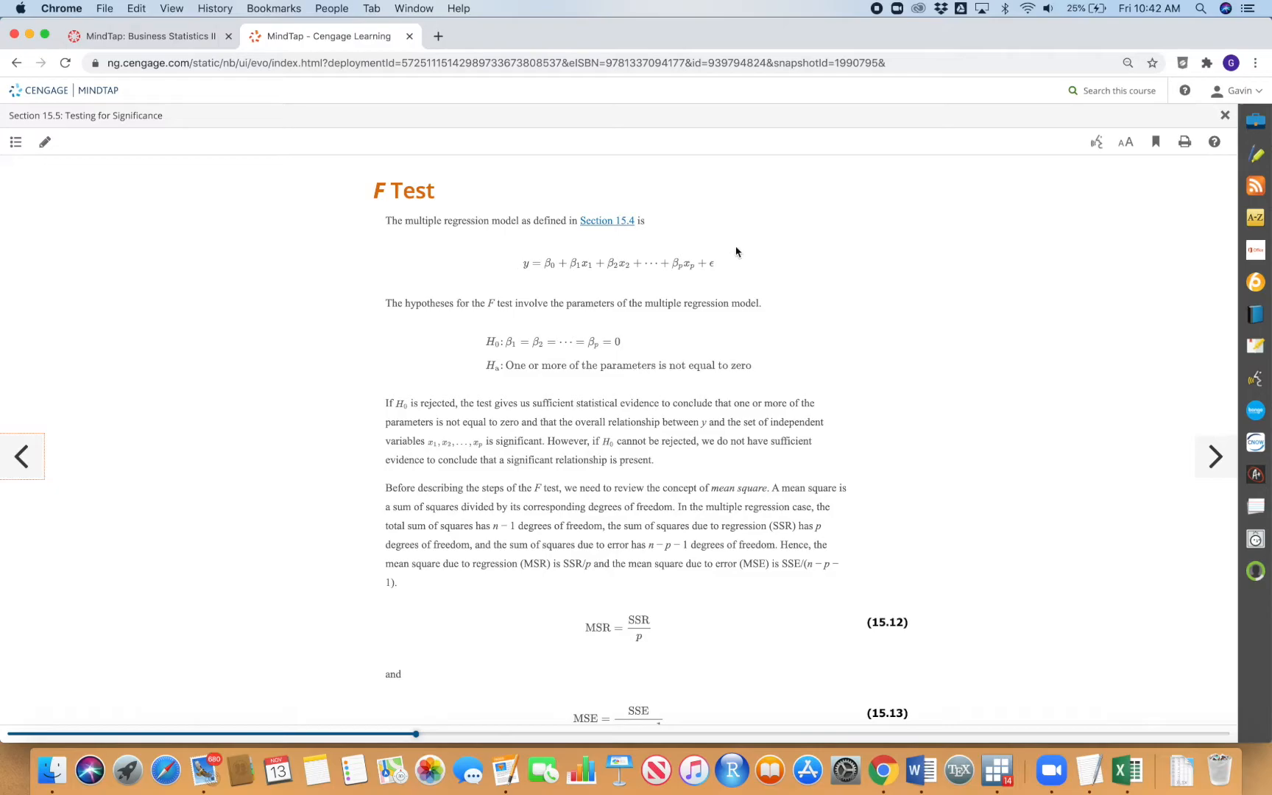
scroll(701, 279, "up", 5)
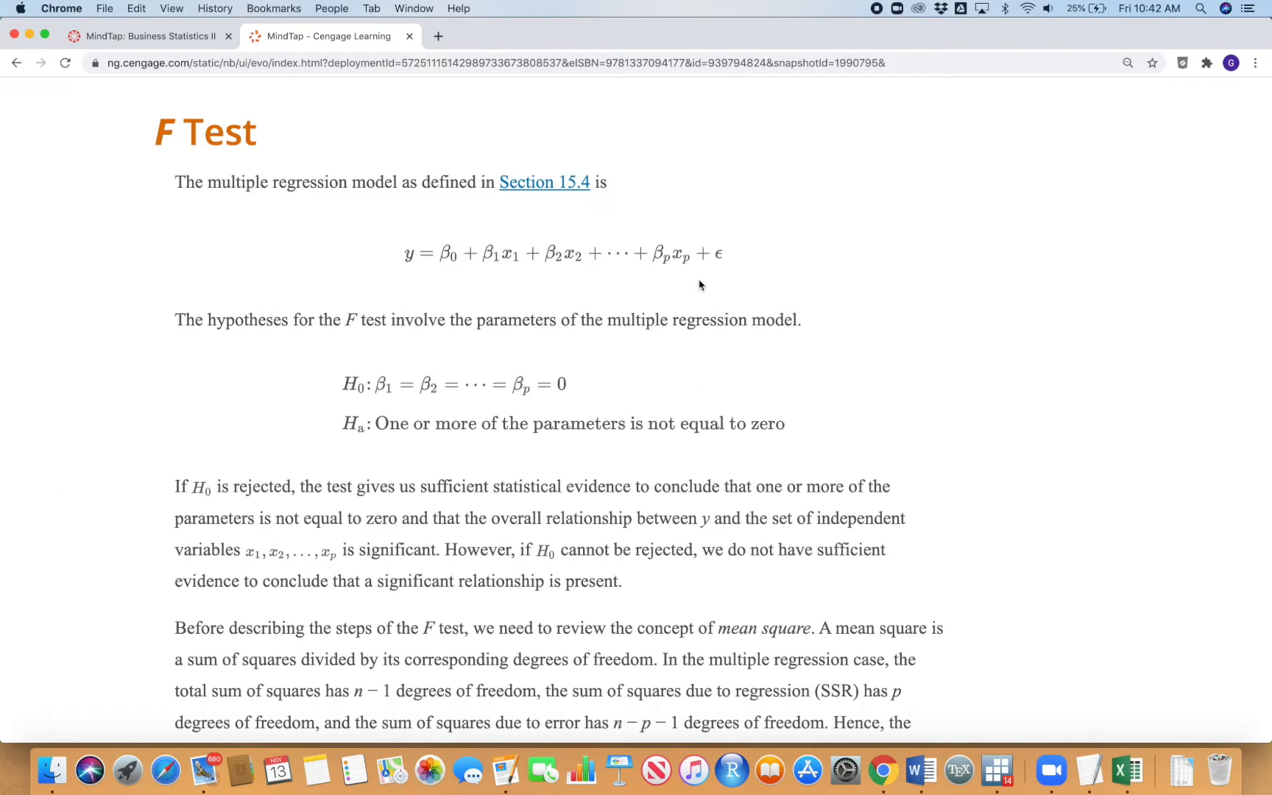
scroll(560, 312, "left", 3)
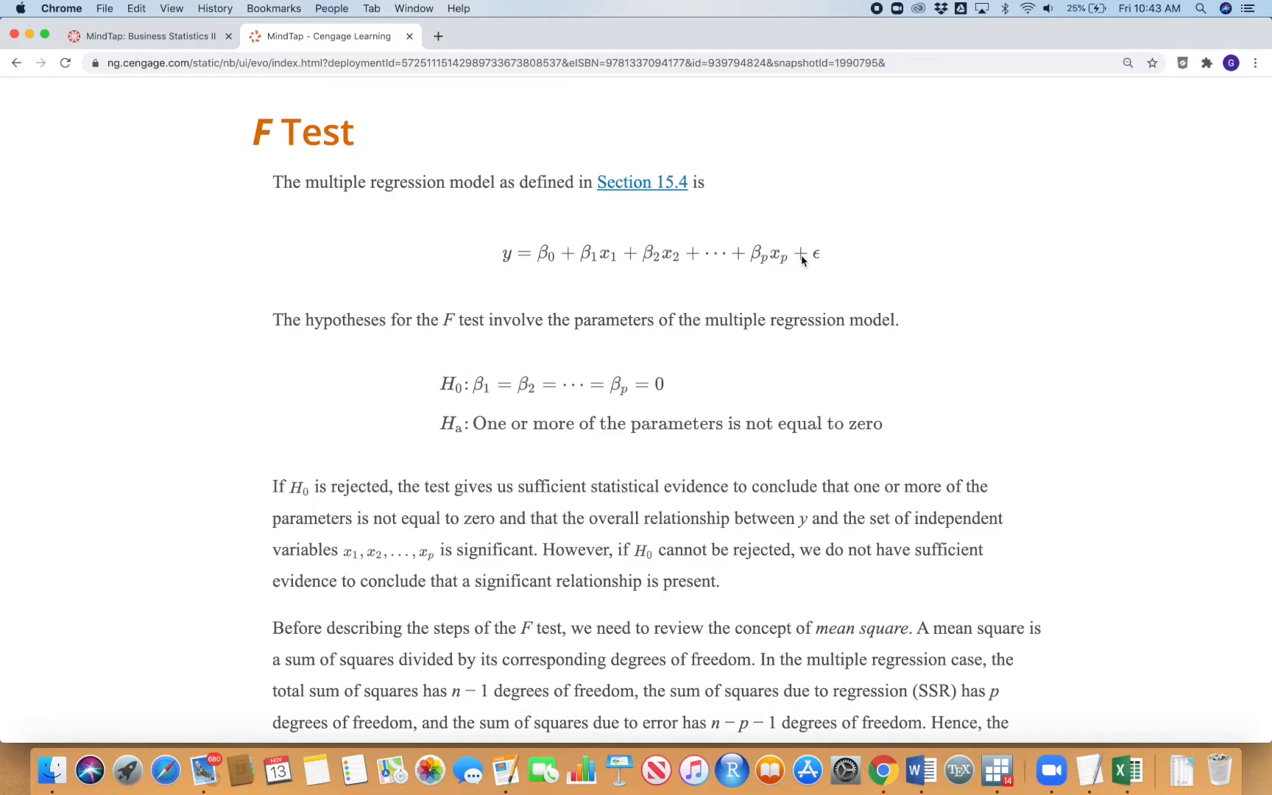
scroll(801, 254, "down", 1)
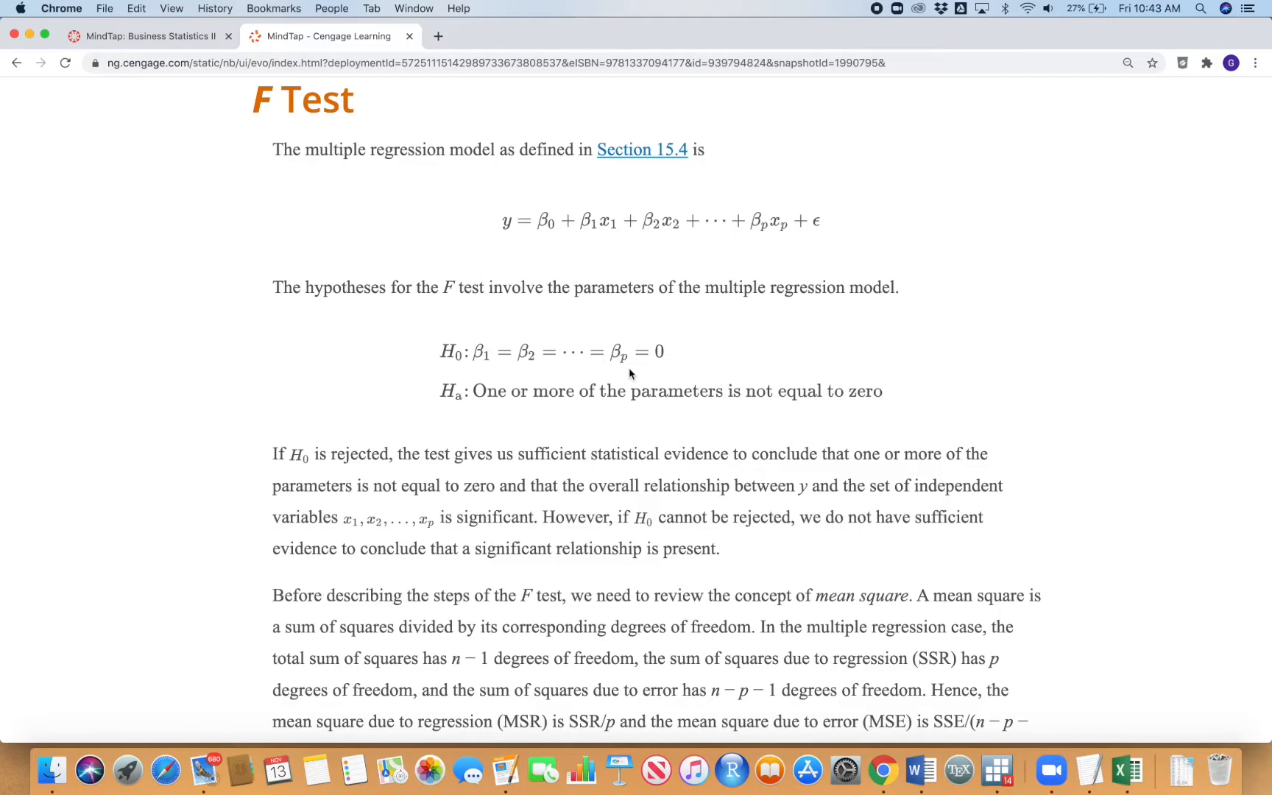
Step: Switch back to the housing data workbook in Excel and examine the second regression's t Stat values
key("ctrl+Up")
left_click(525, 508)
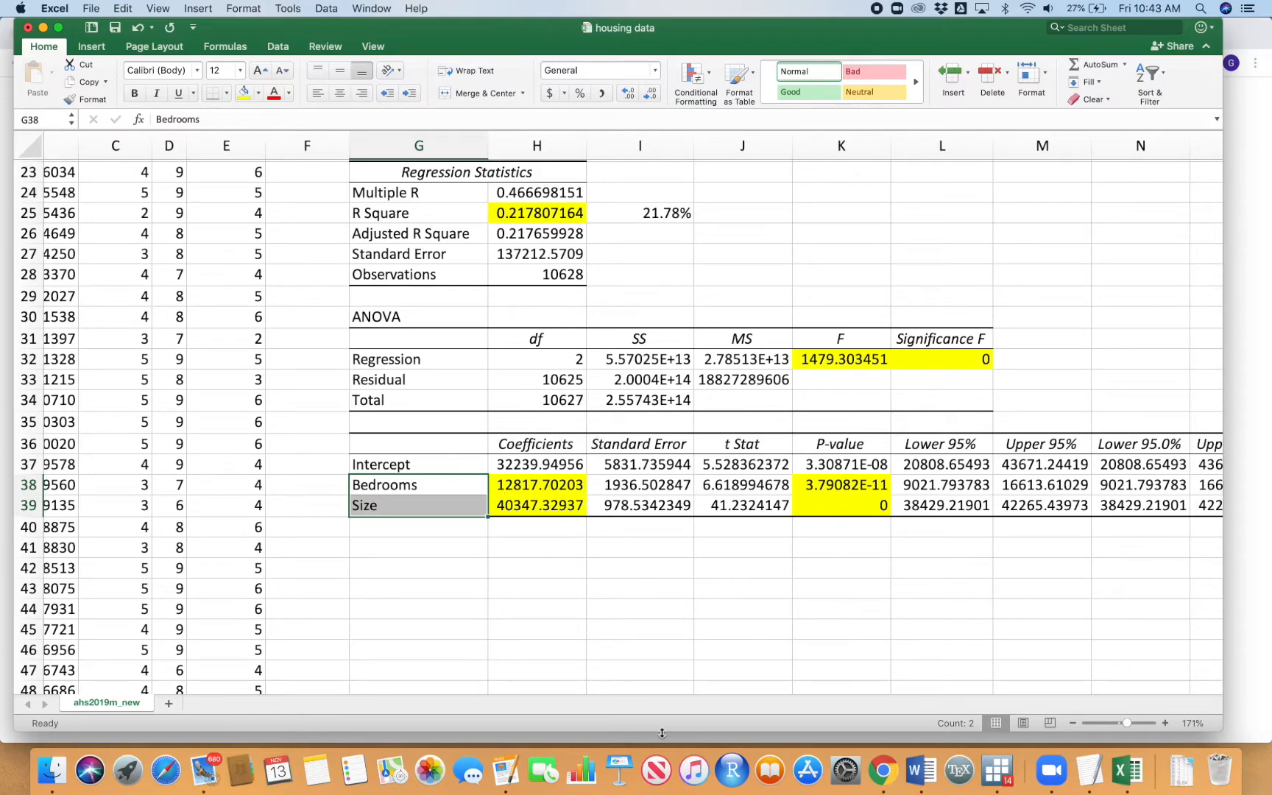
left_click_drag(725, 486, 722, 508)
left_click(735, 449)
left_click_drag(734, 451, 735, 487)
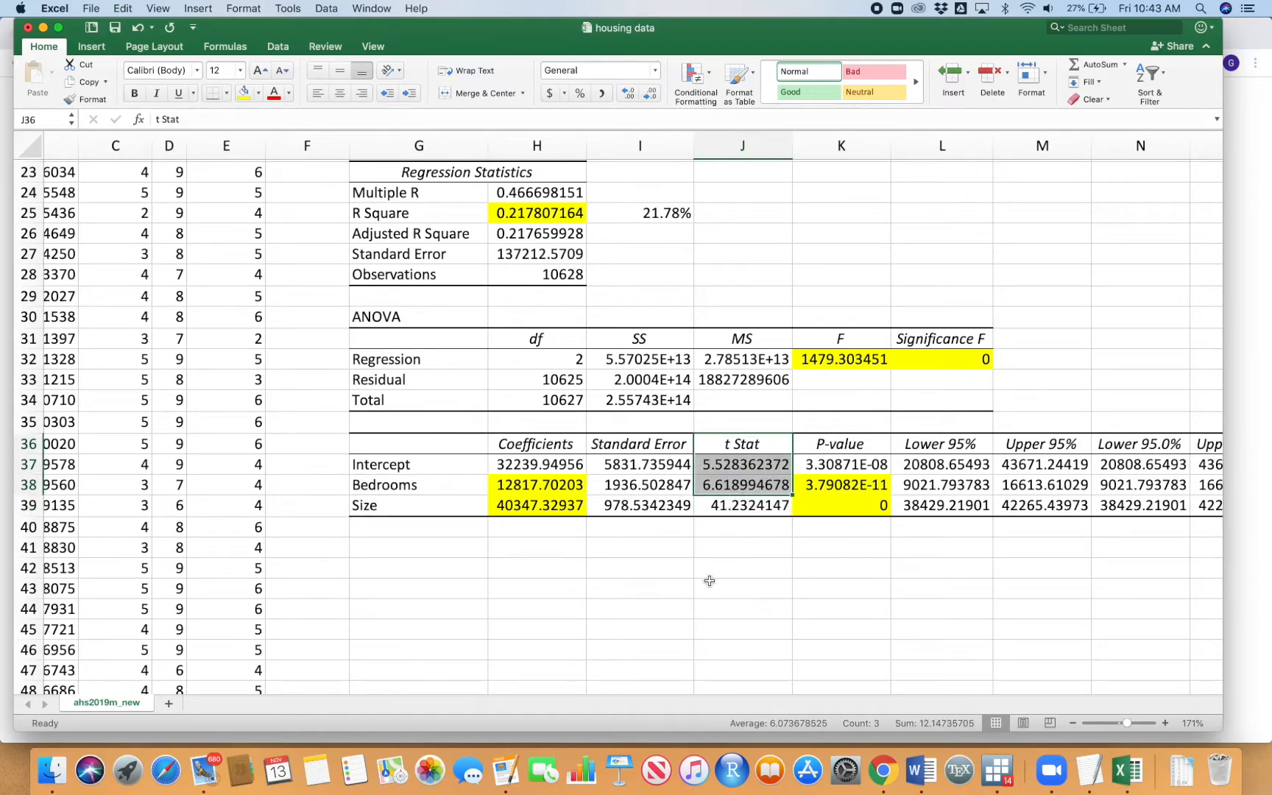
left_click(742, 588)
Step: Relate the individual Bedrooms and Size P-values to the overall Significance F in the second regression
left_click(417, 486)
left_click(421, 506)
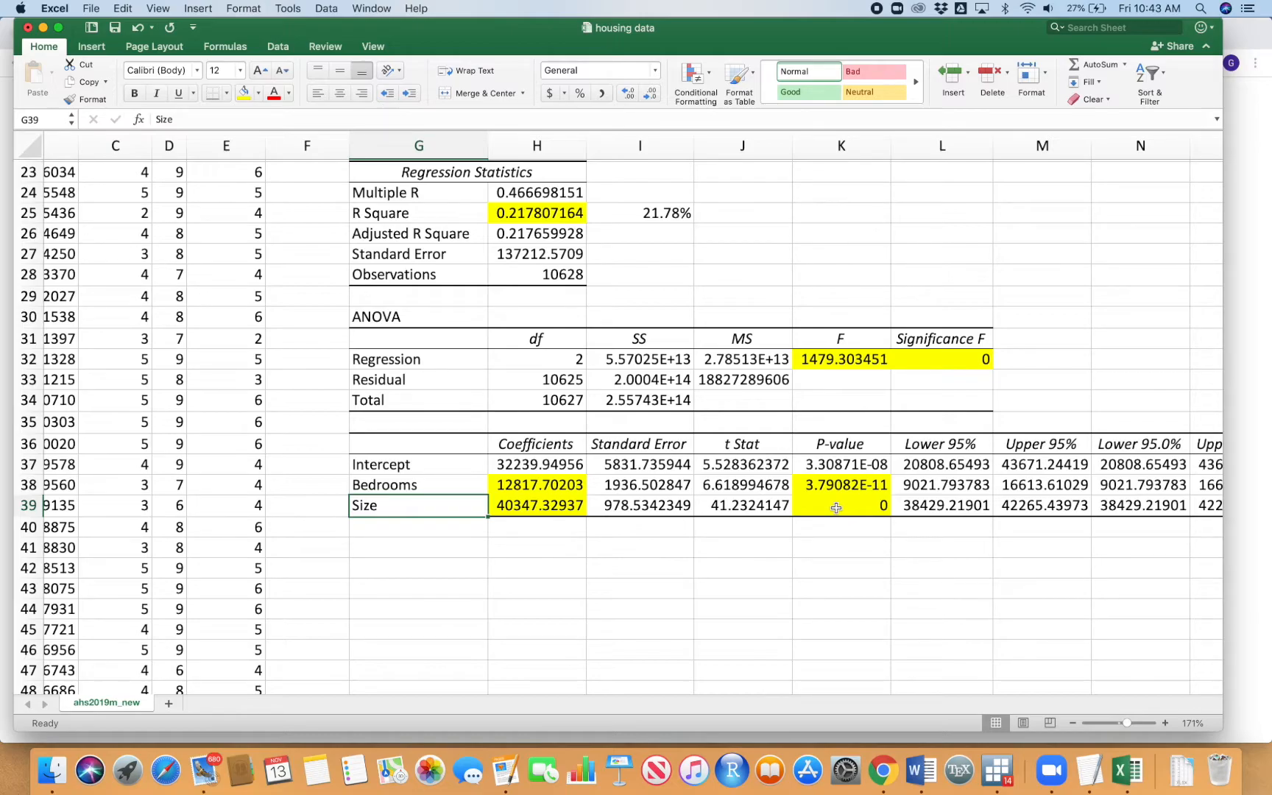
left_click_drag(842, 486, 843, 502)
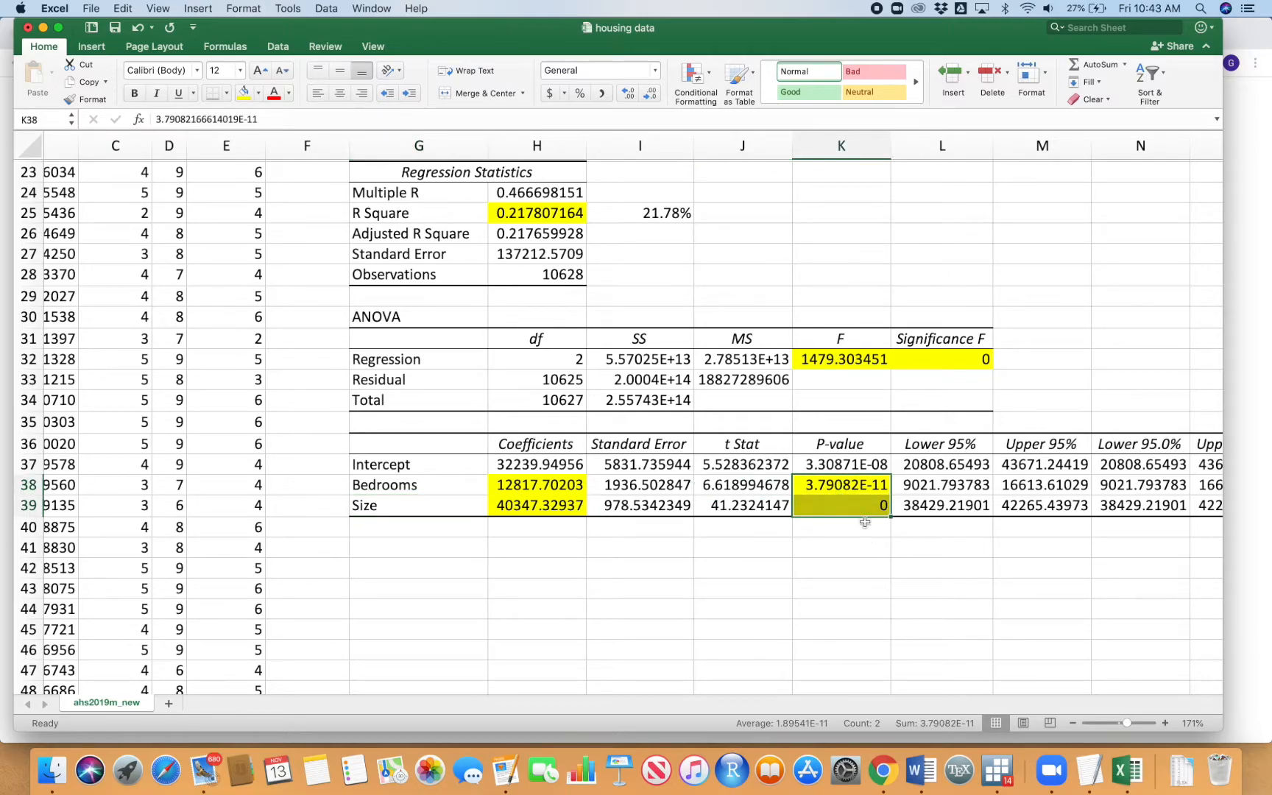
left_click(961, 368)
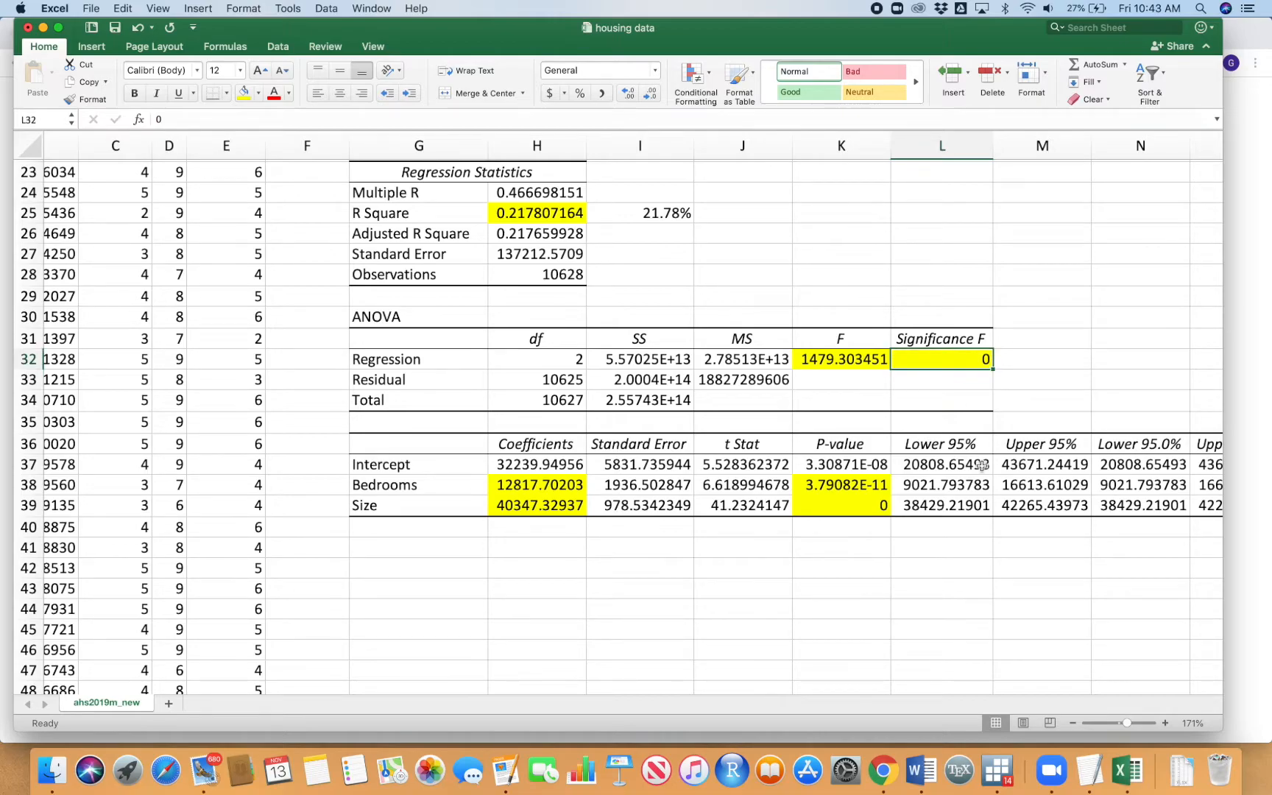
Step: Review both regression outputs and compare the R Square percentage in I25 with the one in I6
scroll(982, 466, "up", 8)
scroll(982, 466, "left", 2)
scroll(982, 465, "down", 9)
scroll(982, 465, "down", 2)
scroll(982, 465, "up", 6)
scroll(982, 465, "left", 1)
scroll(982, 465, "up", 5)
scroll(982, 465, "left", 1)
scroll(982, 465, "down", 1)
left_click(732, 611)
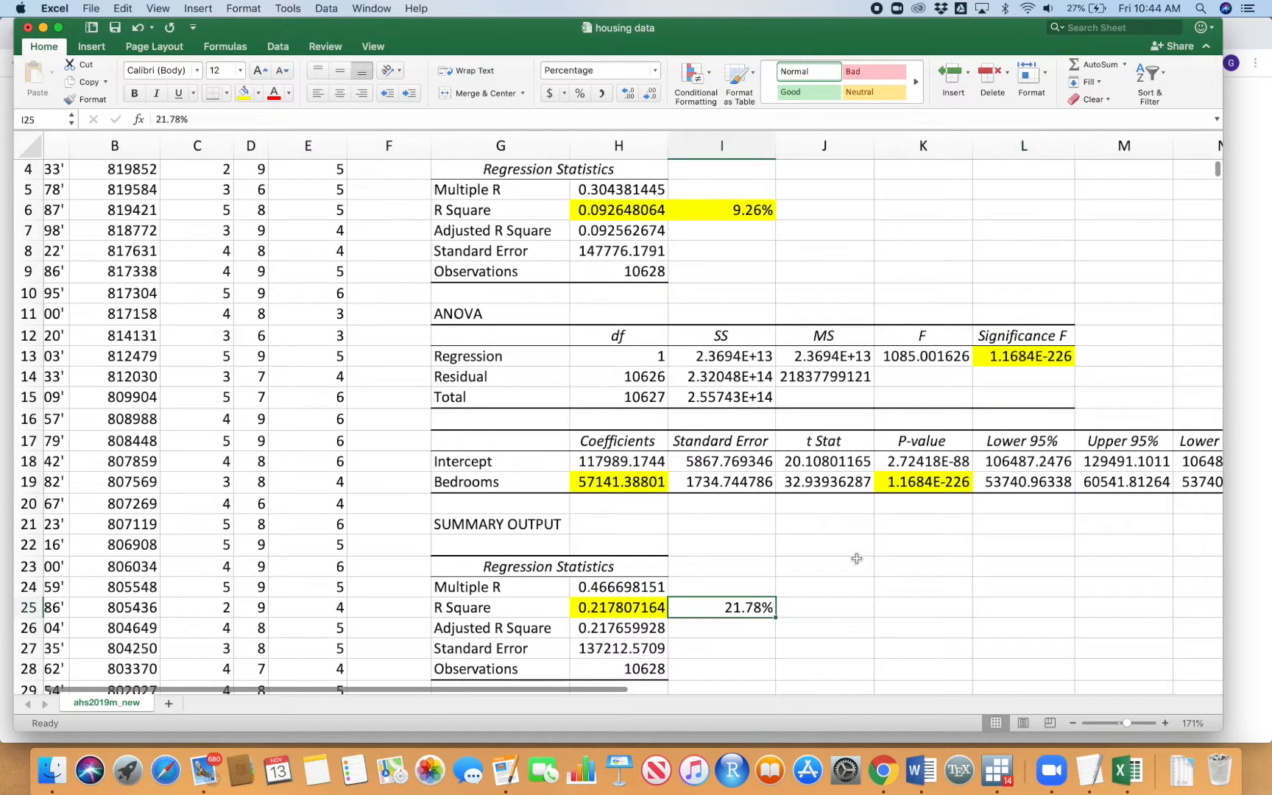
Step: Highlight the second regression's R Square percentage in I25 yellow and calculate I25 minus I6 in J25
left_click(246, 94)
left_click(832, 611)
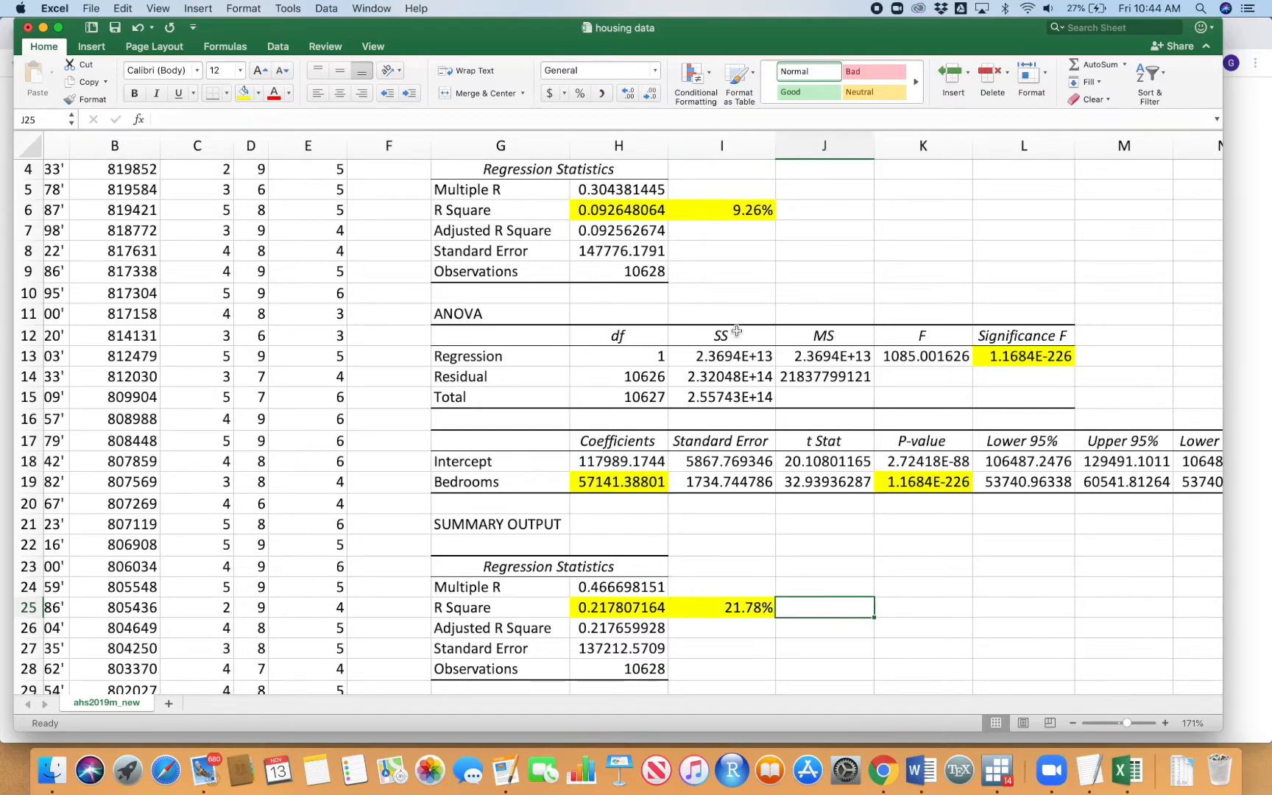
scroll(736, 332, "up", 3)
scroll(736, 331, "down", 10)
scroll(736, 331, "up", 10)
scroll(736, 331, "right", 1)
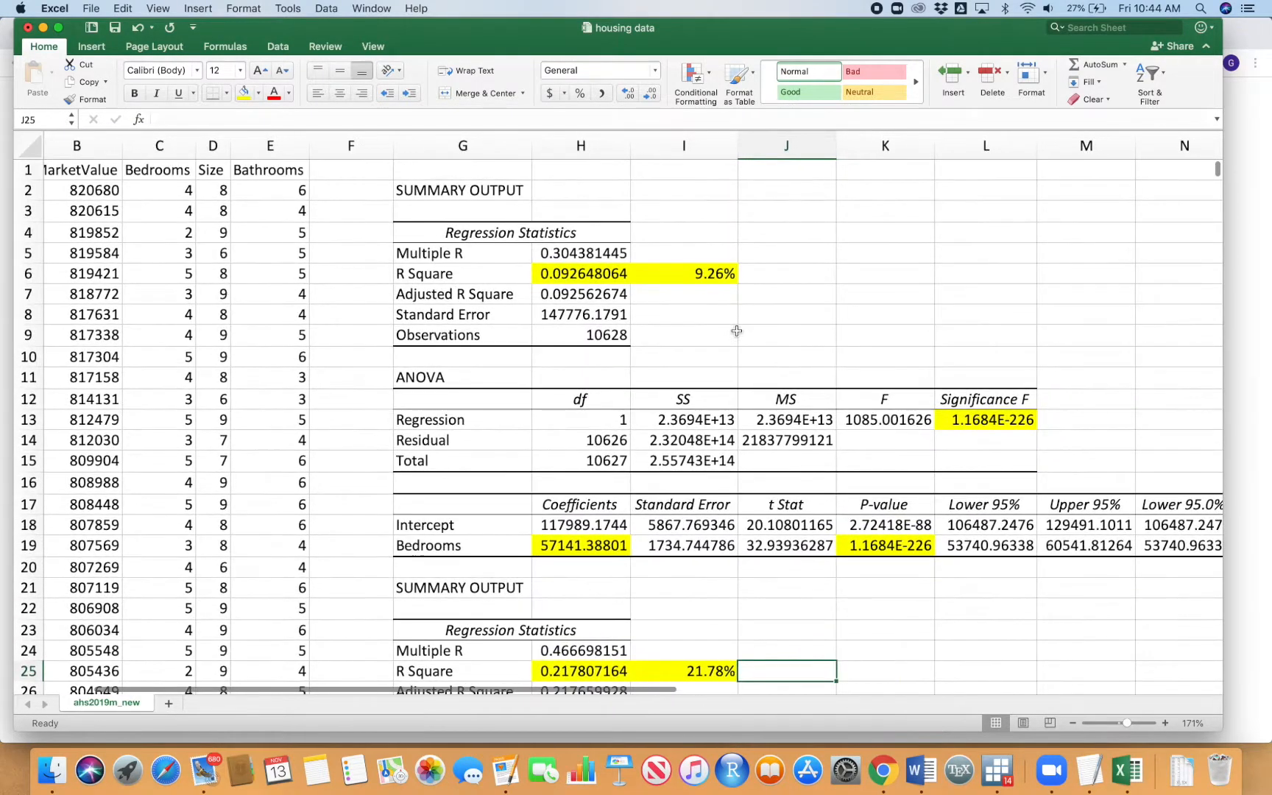
scroll(736, 331, "down", 2)
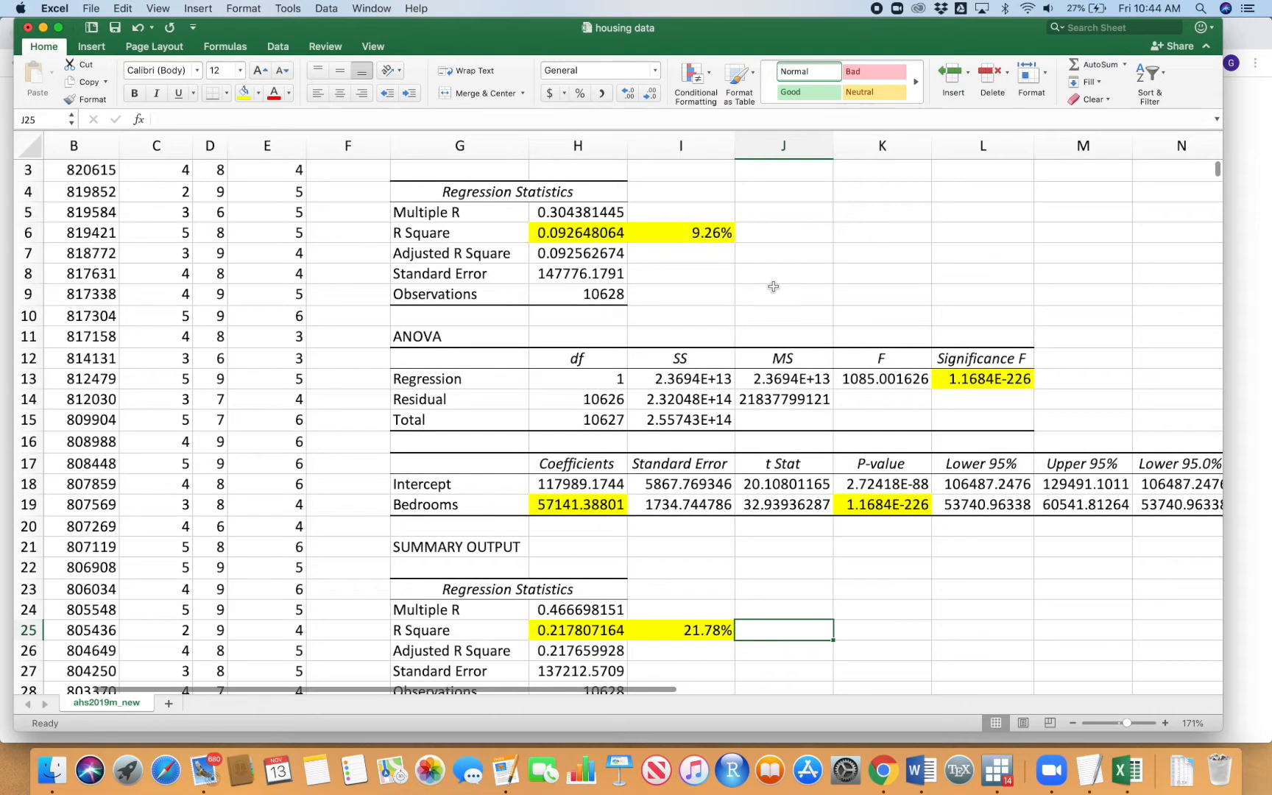
type("=")
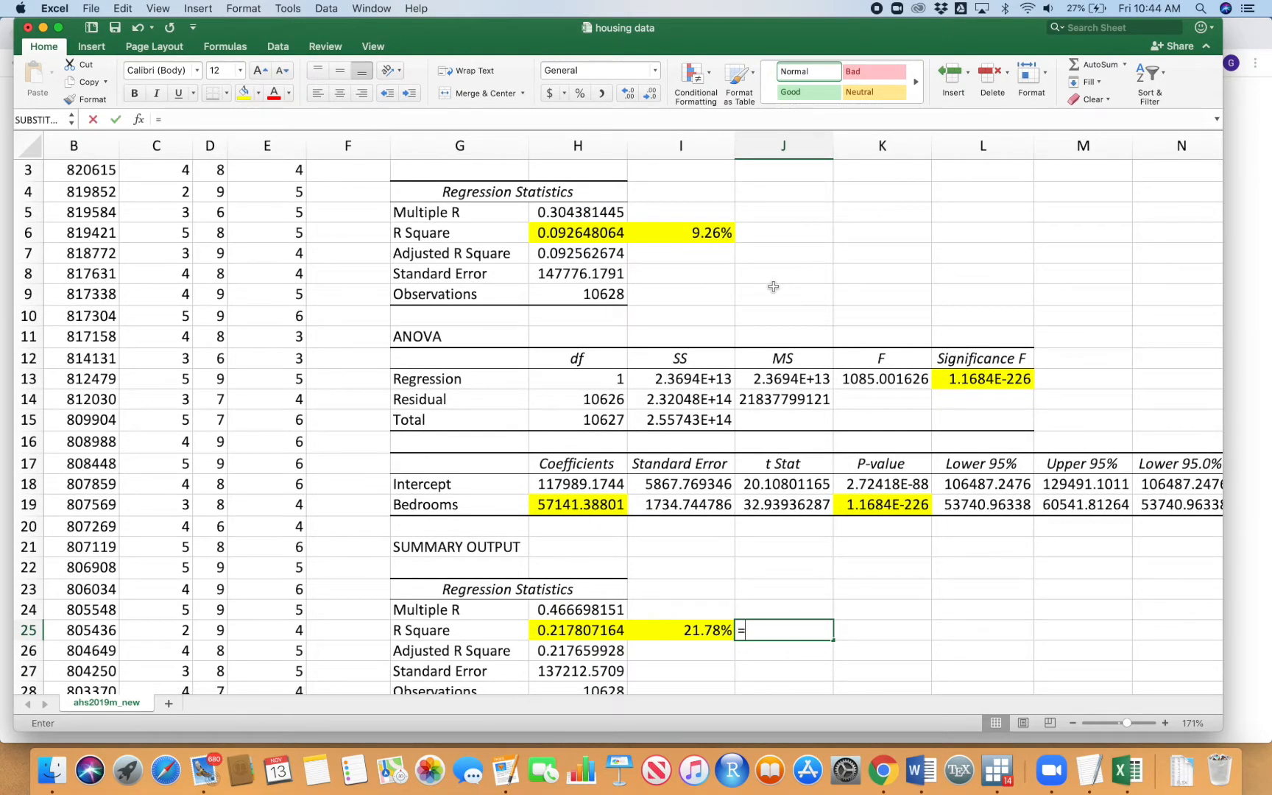
left_click(674, 629)
type("-")
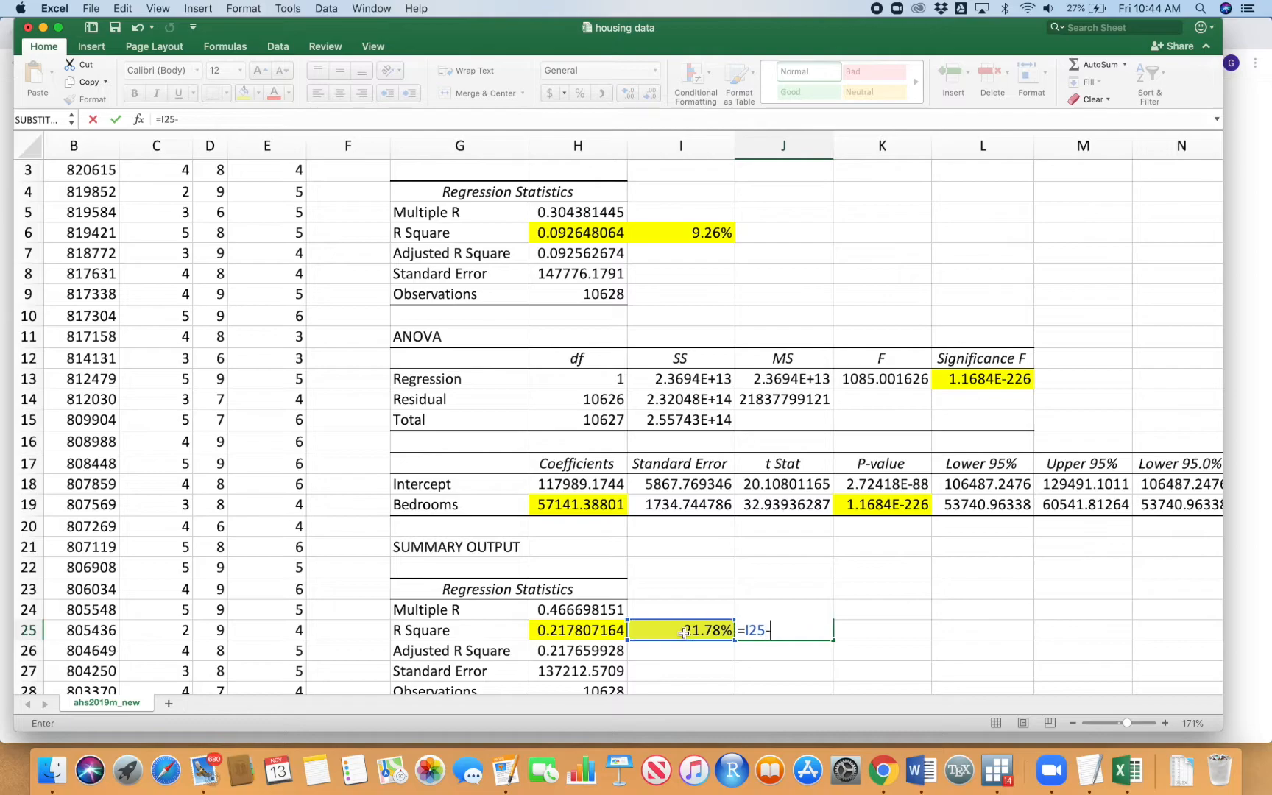
left_click(709, 236)
key("Return")
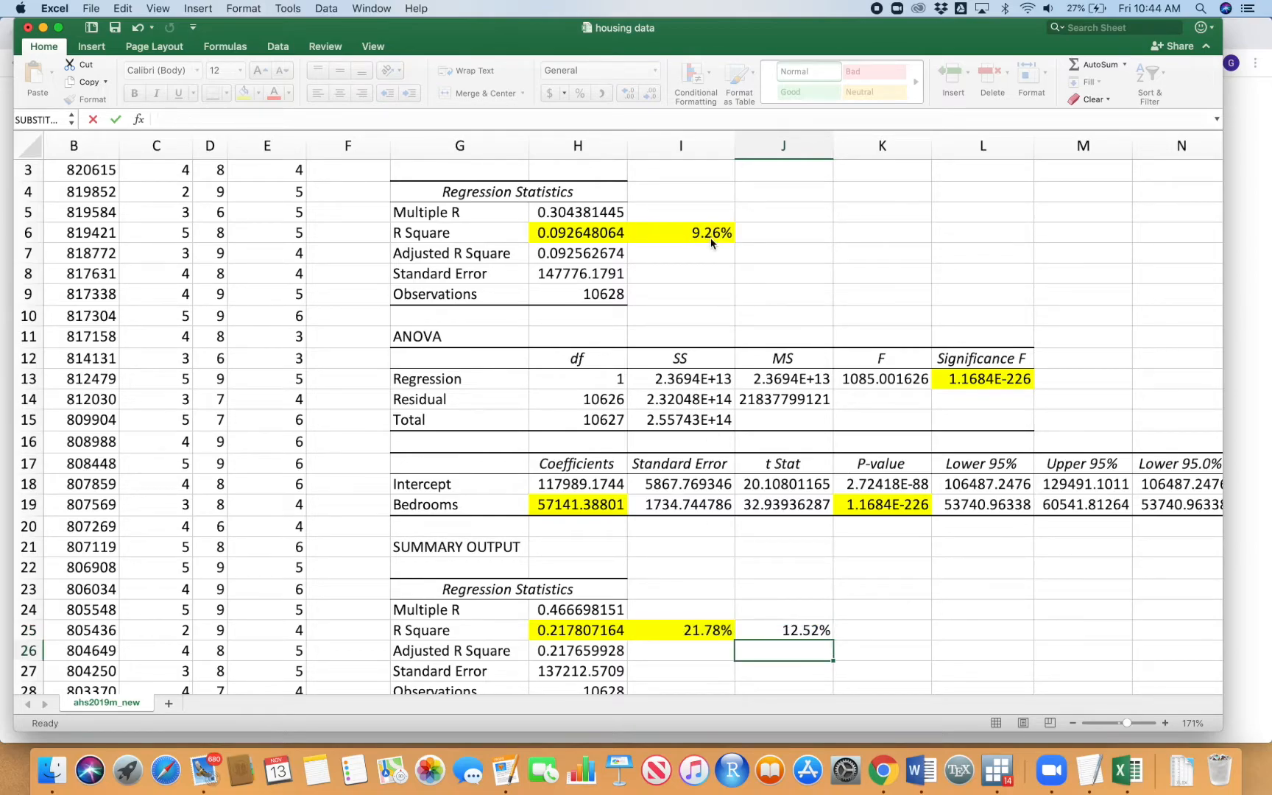
Step: Examine the R Square difference in J25 against the percentages in I6 and I25
left_click(895, 600)
scroll(898, 588, "down", 5)
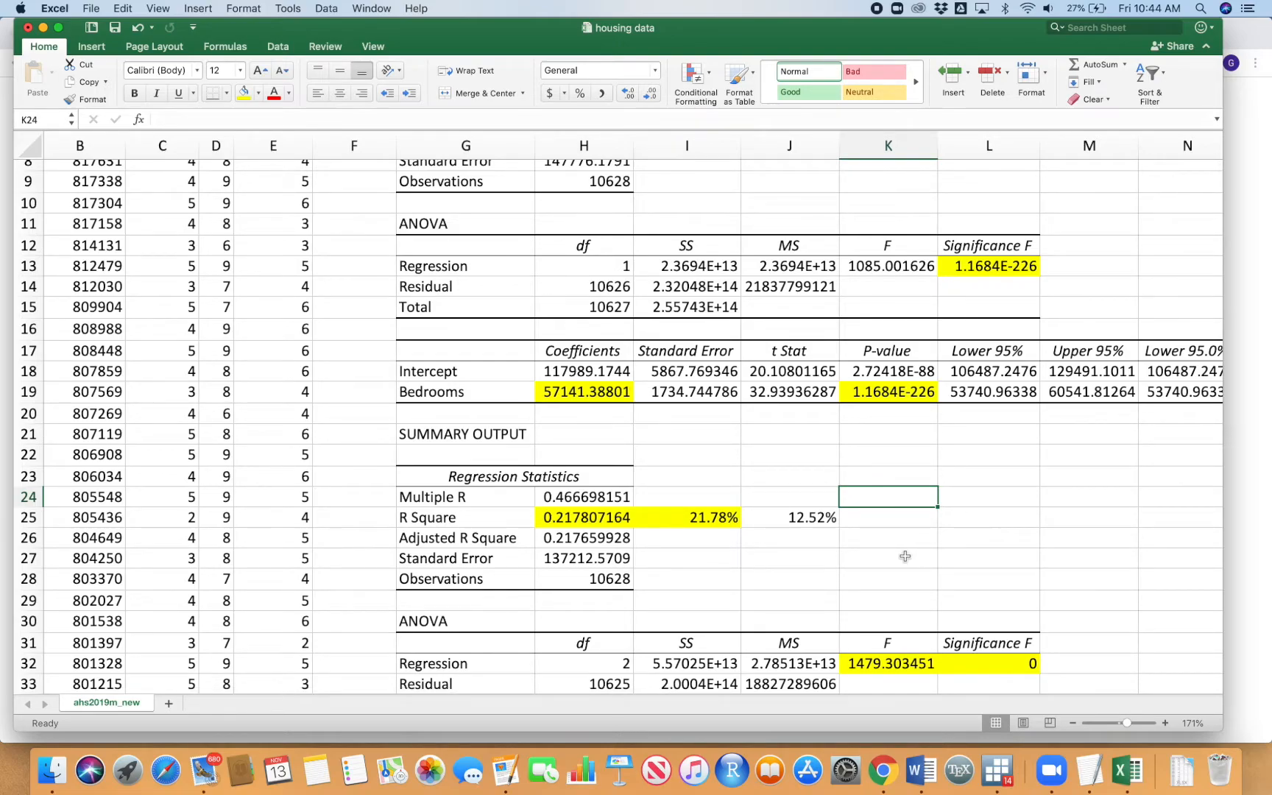
key("Down")
key("Left")
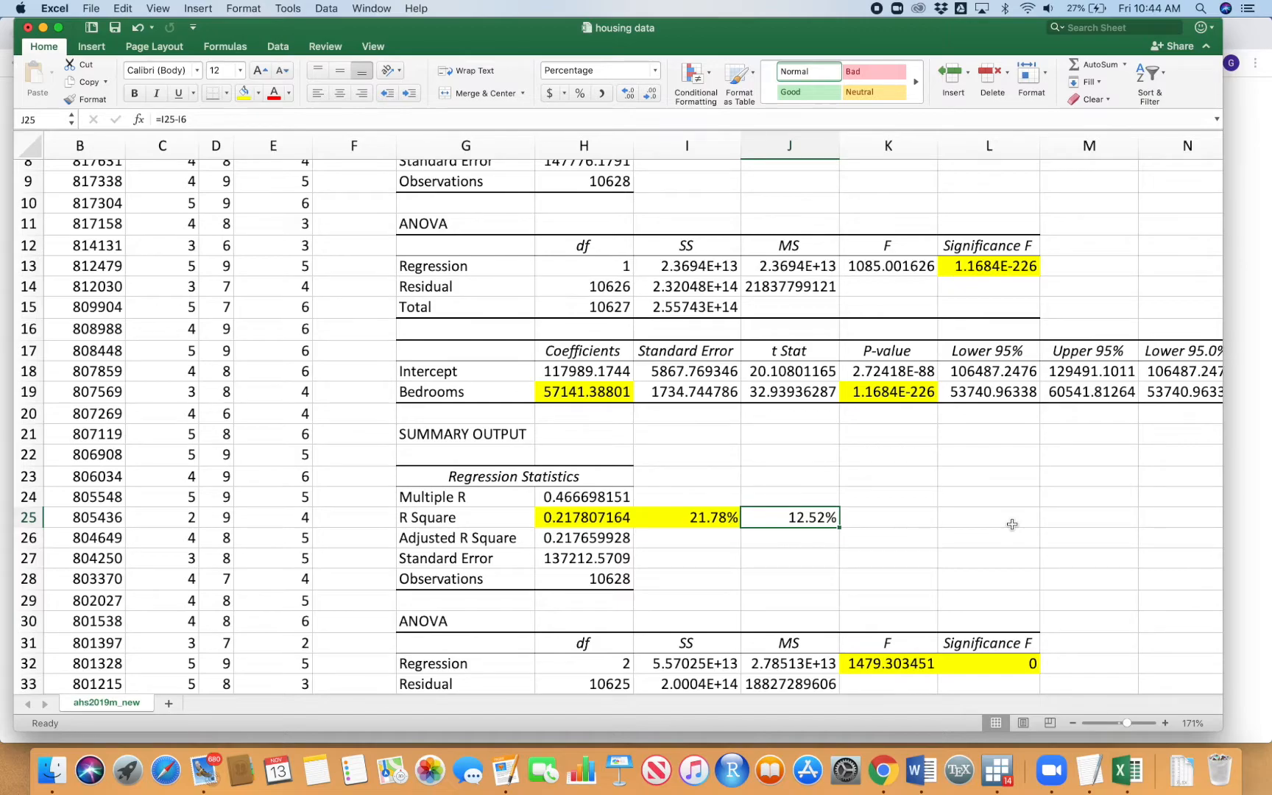
scroll(1003, 471, "up", 4)
left_click(725, 281)
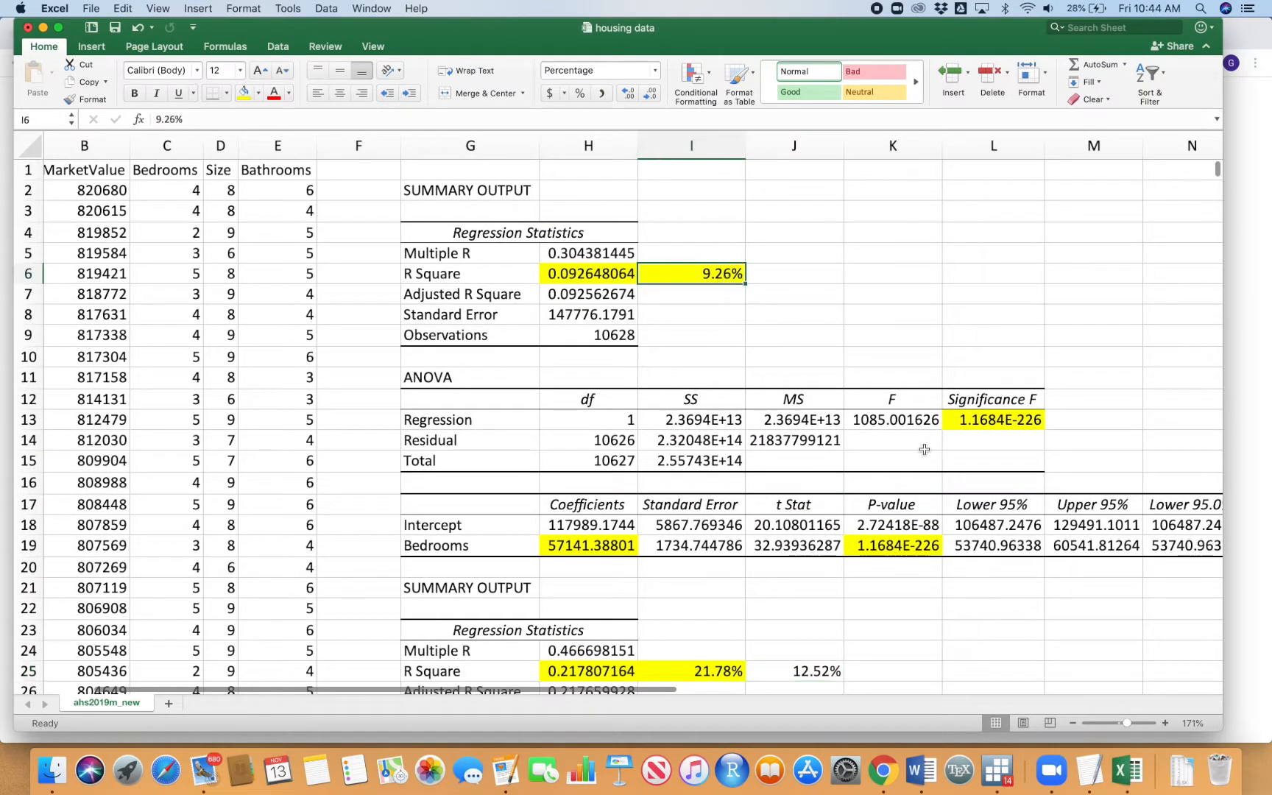
scroll(925, 449, "down", 3)
left_click(722, 531)
scroll(898, 463, "down", 2)
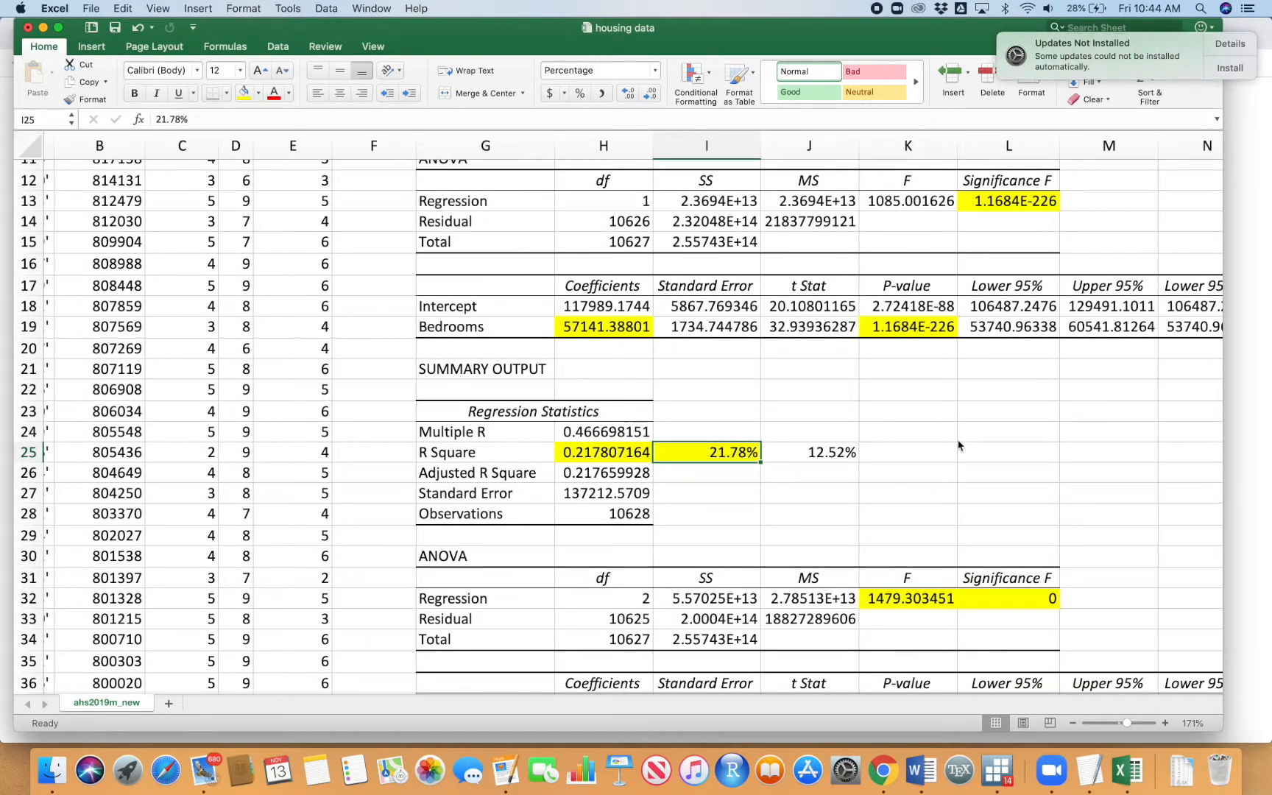
scroll(897, 476, "down", 1)
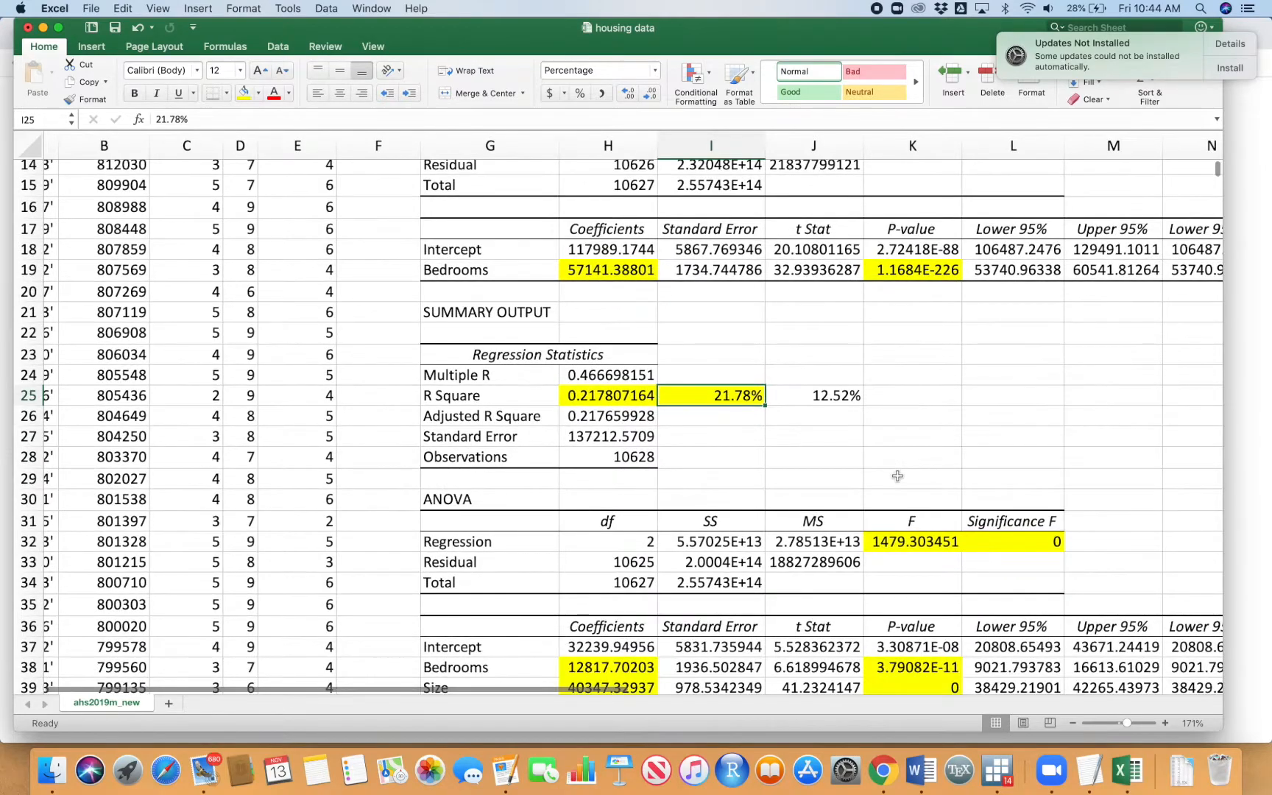
left_click(818, 390)
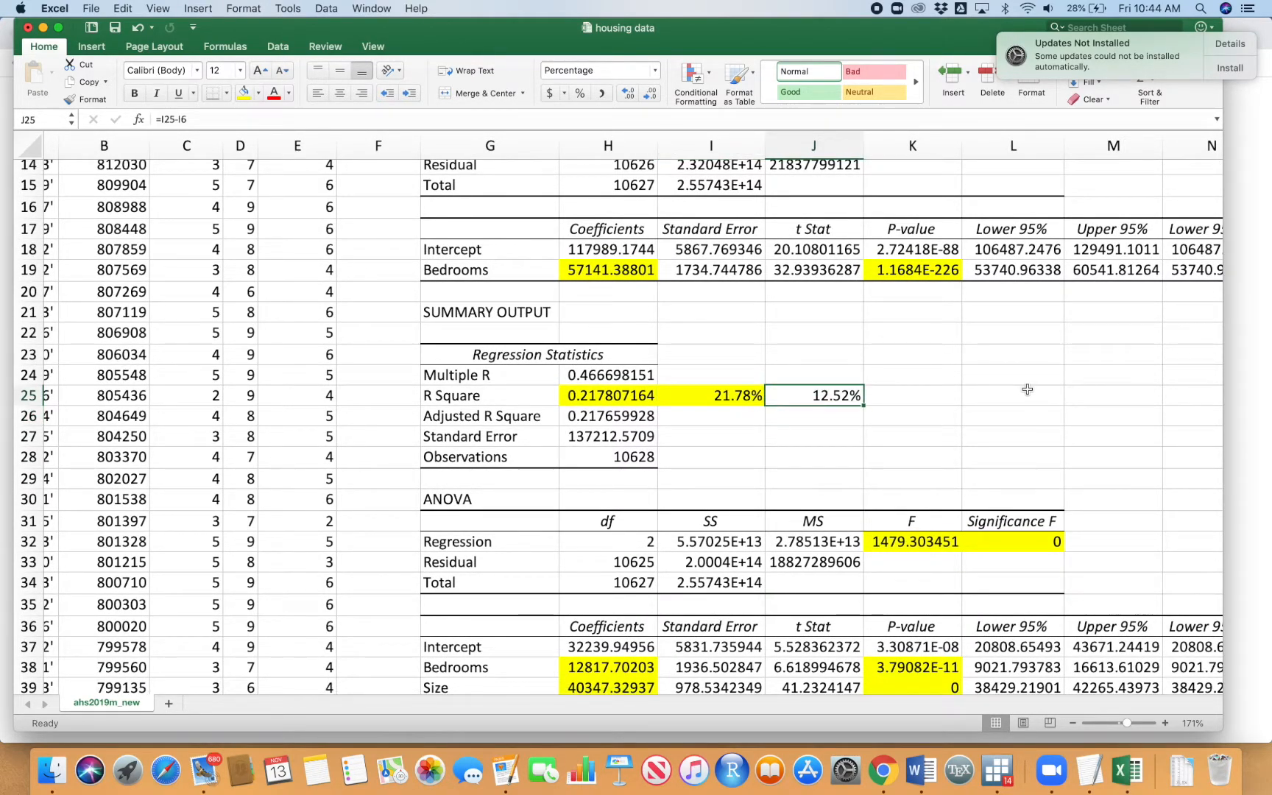
scroll(957, 346, "up", 5)
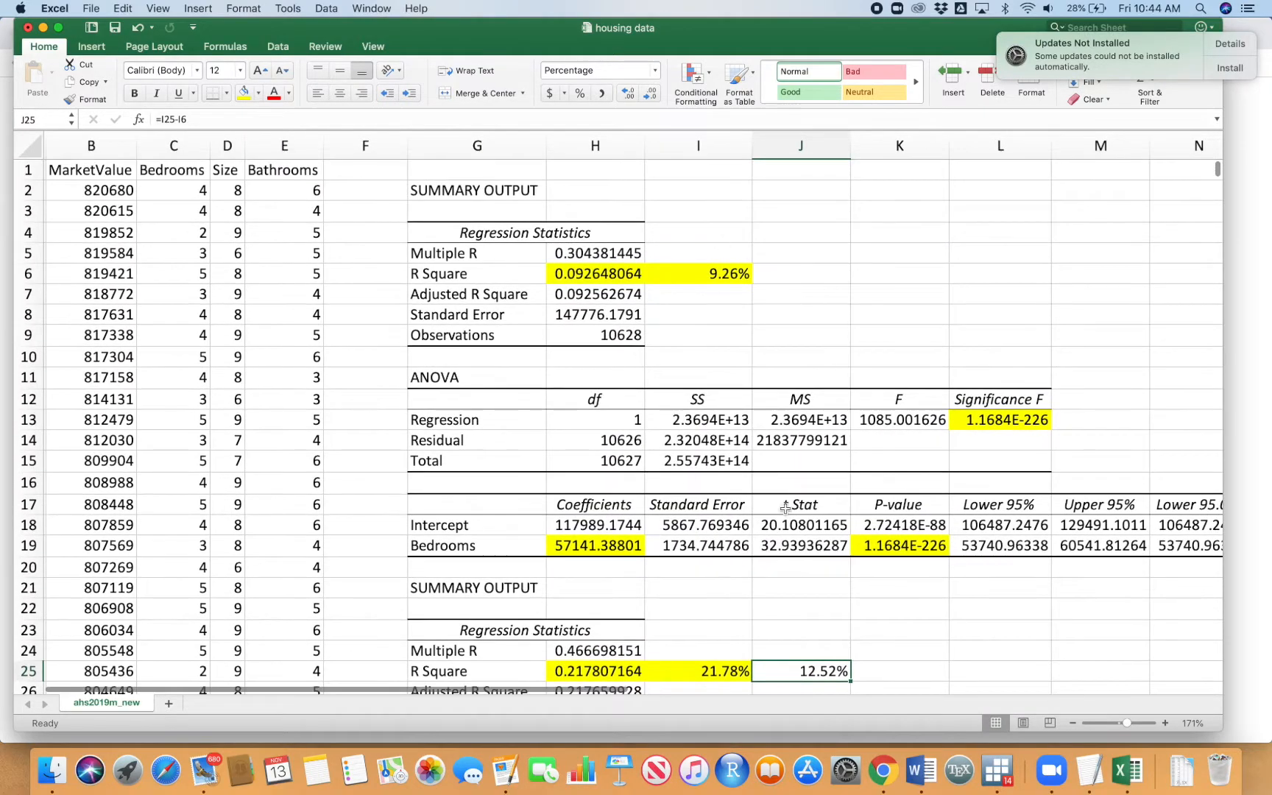
Step: Review the second regression's coefficients, P-values and F test alongside the first output
scroll(887, 486, "down", 10)
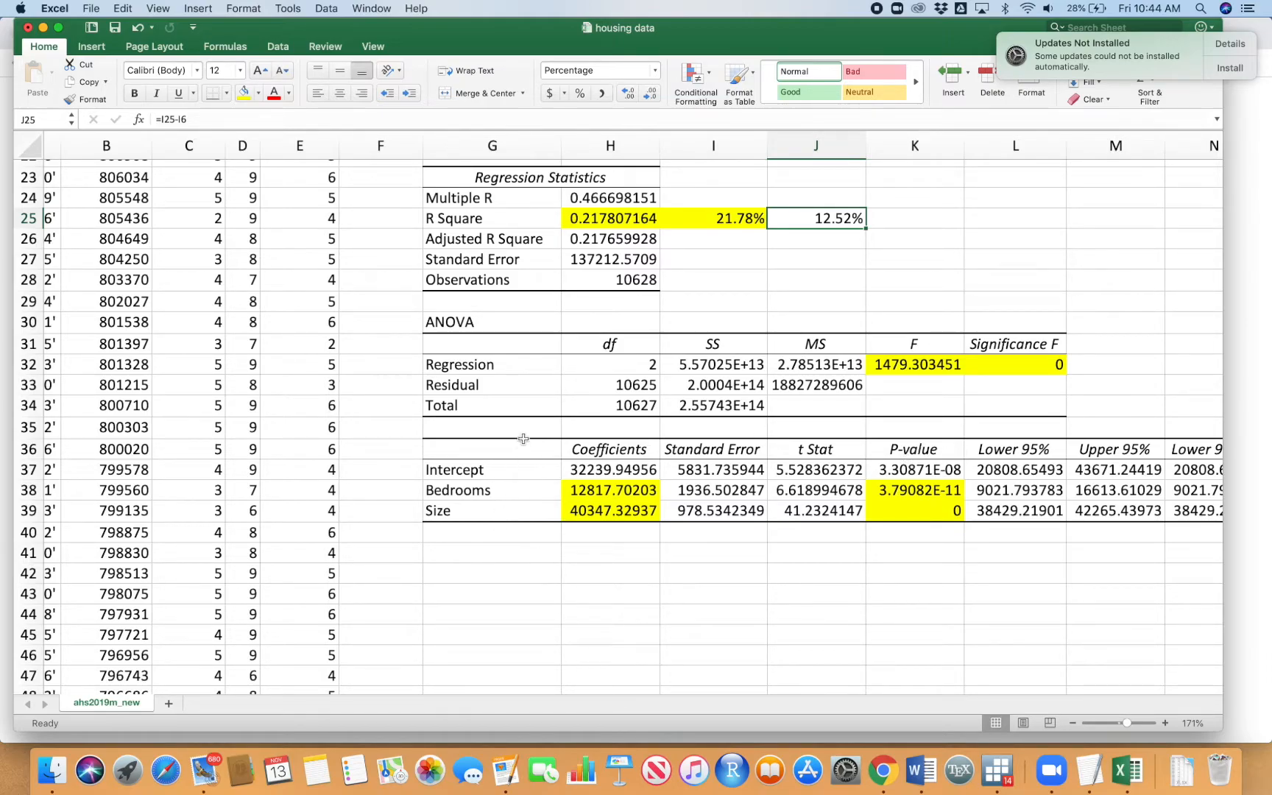
scroll(777, 471, "right", 3)
scroll(776, 471, "up", 1)
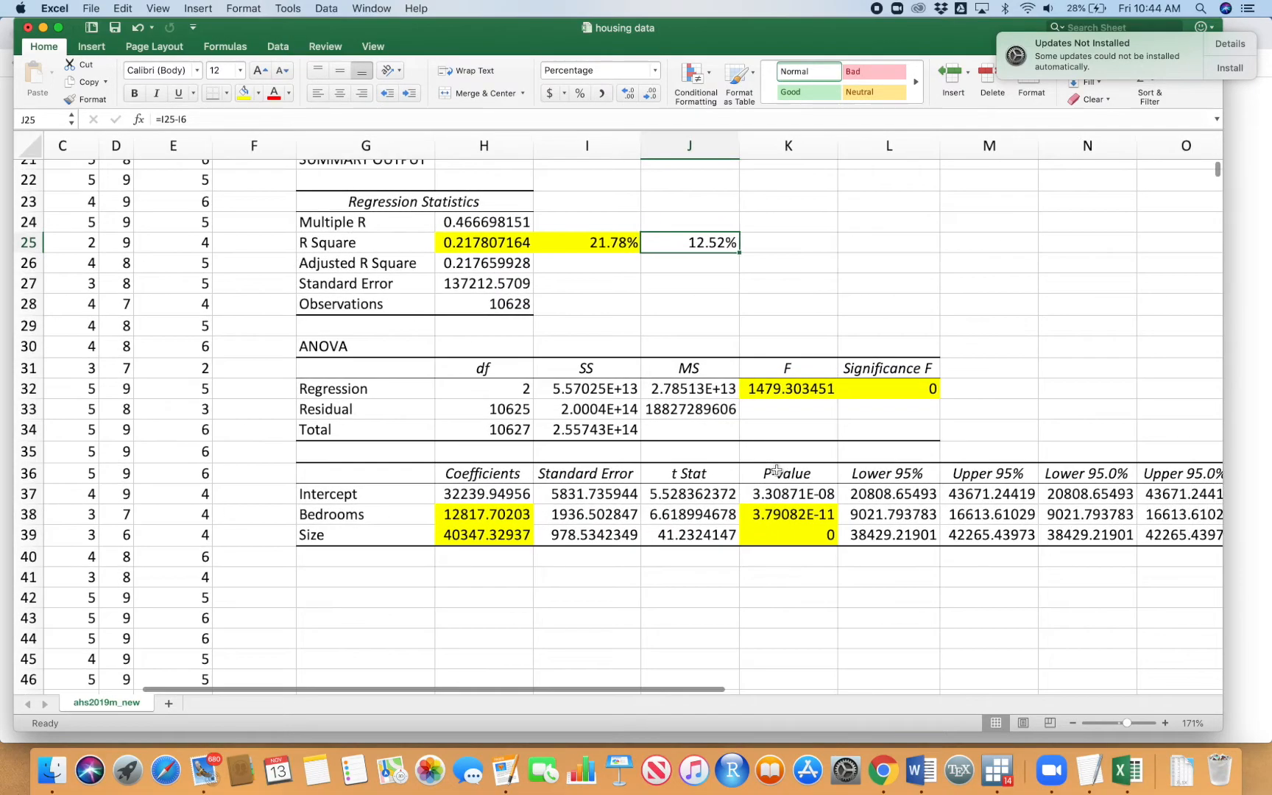
scroll(777, 472, "up", 5)
scroll(777, 471, "left", 1)
scroll(777, 469, "up", 8)
scroll(776, 435, "down", 10)
scroll(839, 465, "right", 3)
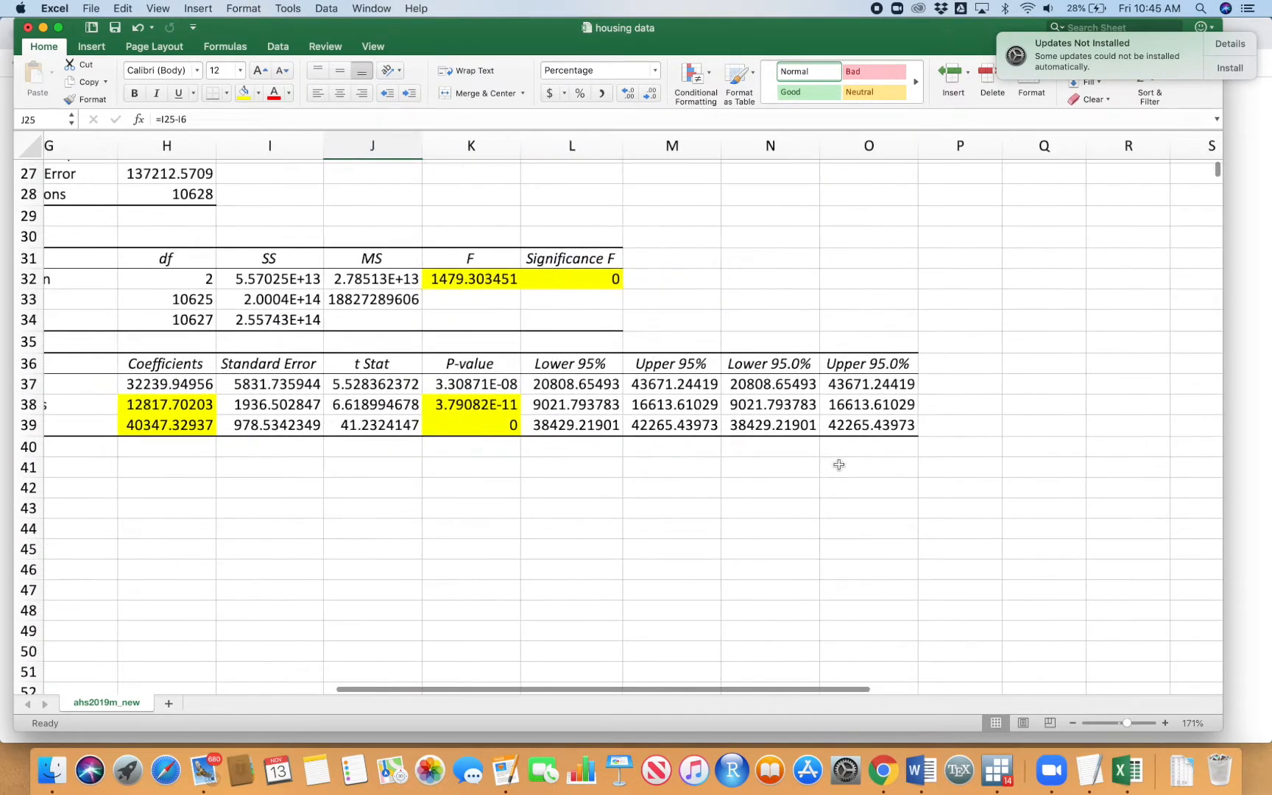
scroll(840, 465, "left", 1)
scroll(839, 464, "left", 4)
scroll(839, 465, "up", 2)
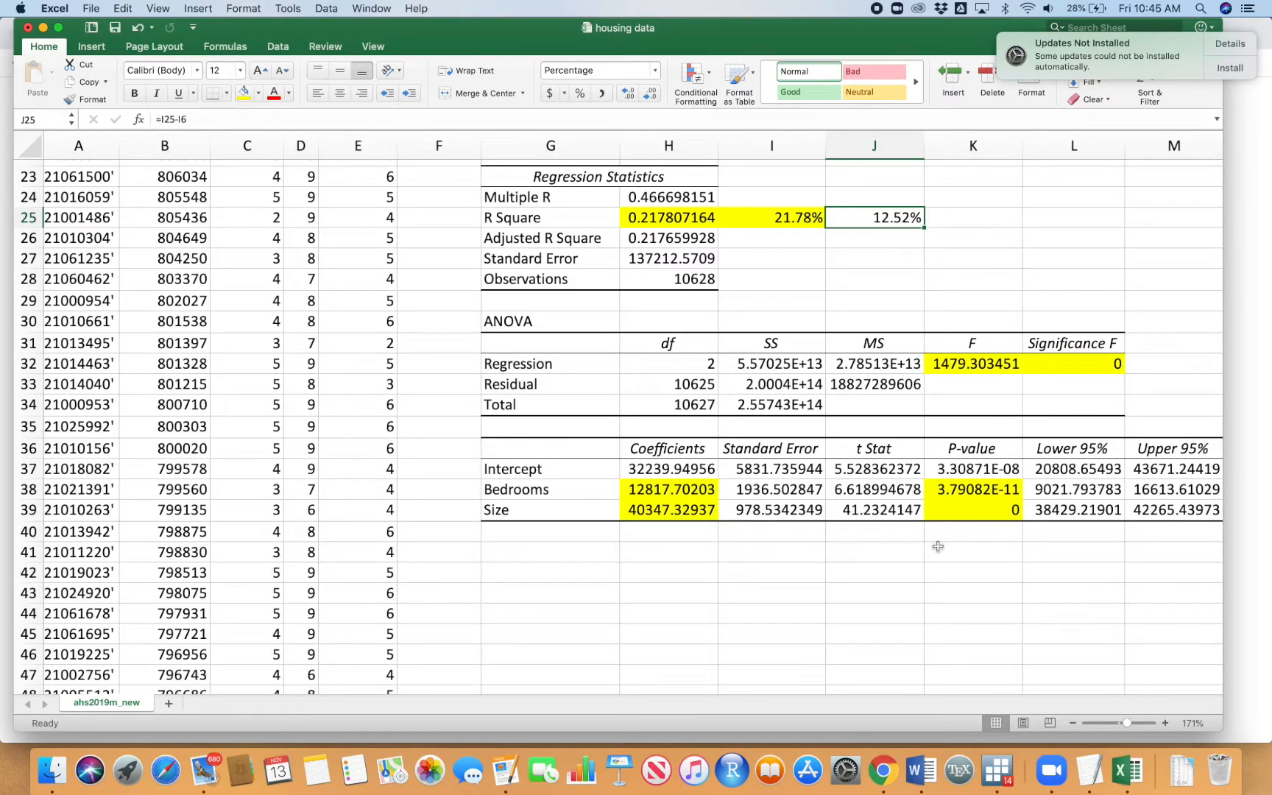
scroll(938, 547, "up", 5)
scroll(938, 546, "right", 5)
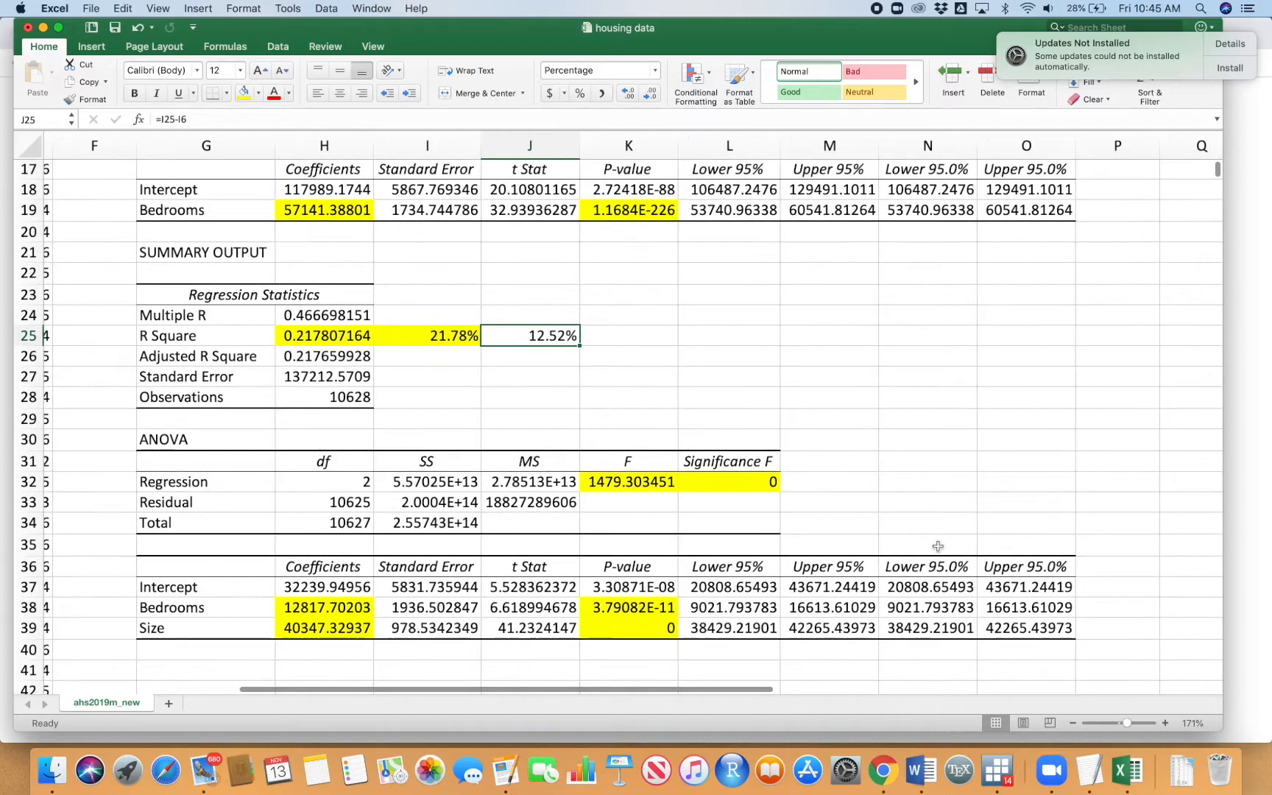
scroll(938, 546, "down", 4)
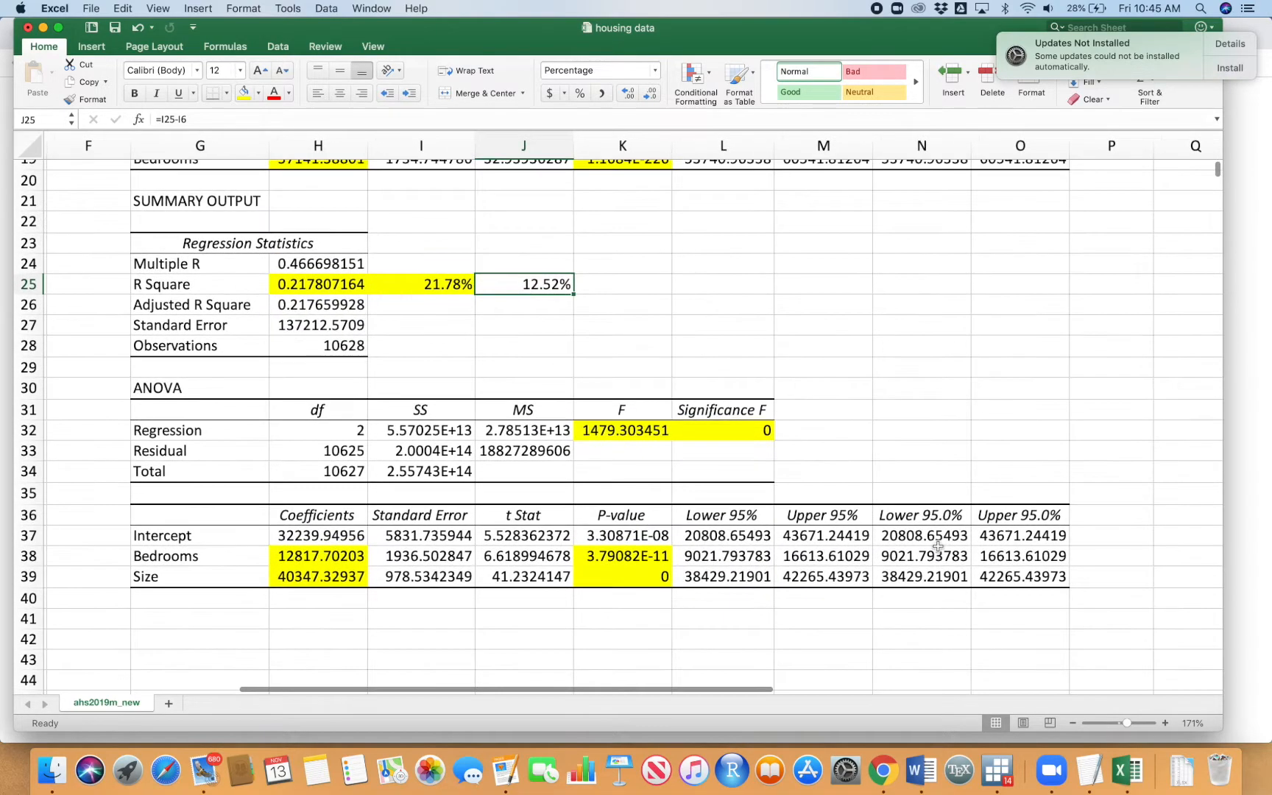
Step: Examine the duplicated lower and upper 95% bounds of the Intercept row in both regression outputs
left_click_drag(828, 534, 924, 535)
left_click_drag(761, 535, 1023, 536)
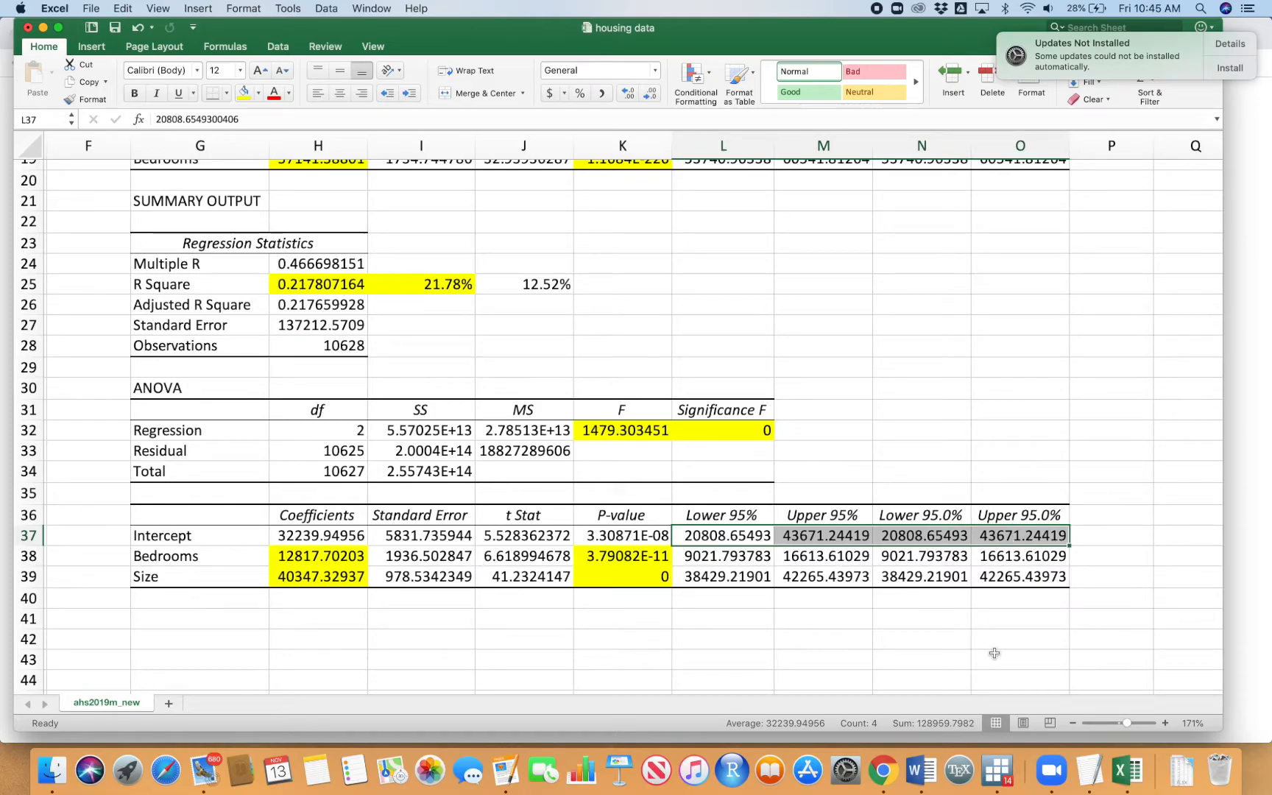
scroll(995, 653, "up", 5)
left_click_drag(763, 367, 1057, 365)
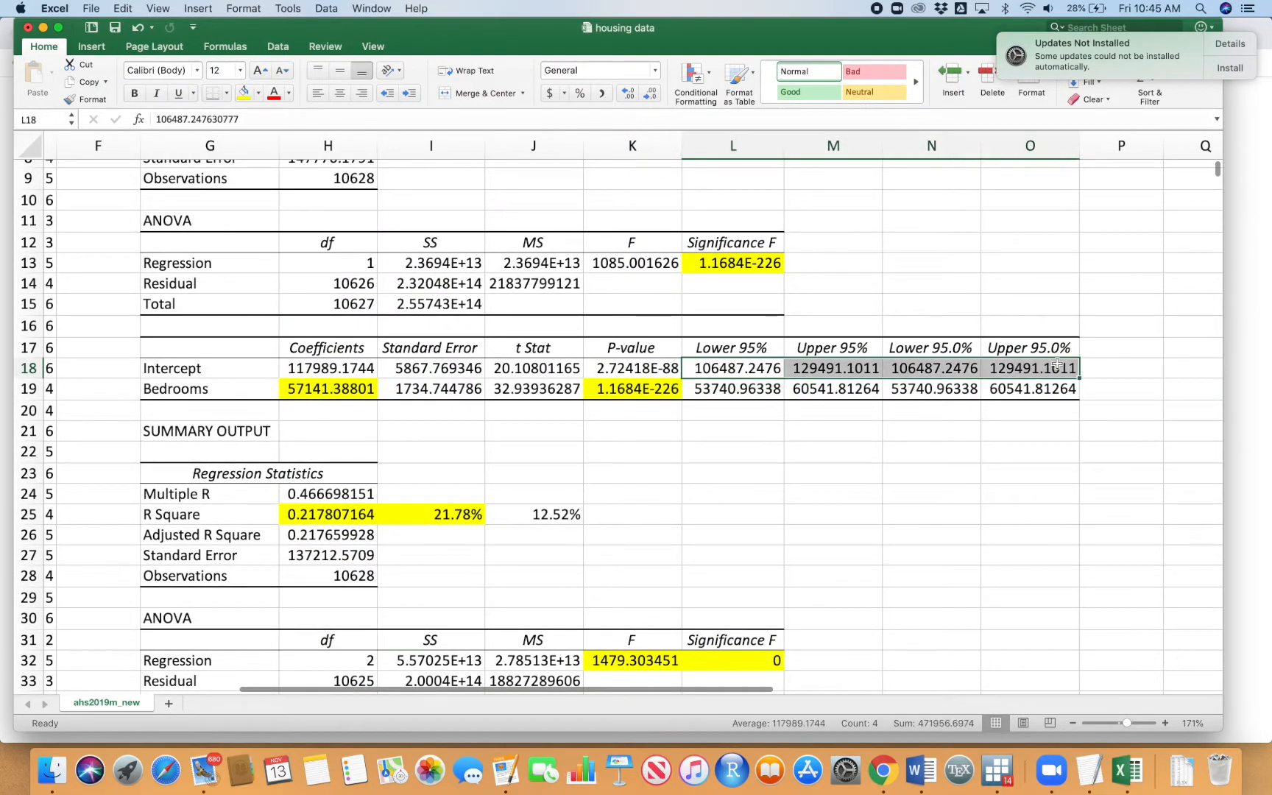
left_click(881, 543)
left_click_drag(745, 361, 832, 368)
left_click_drag(931, 368, 1031, 368)
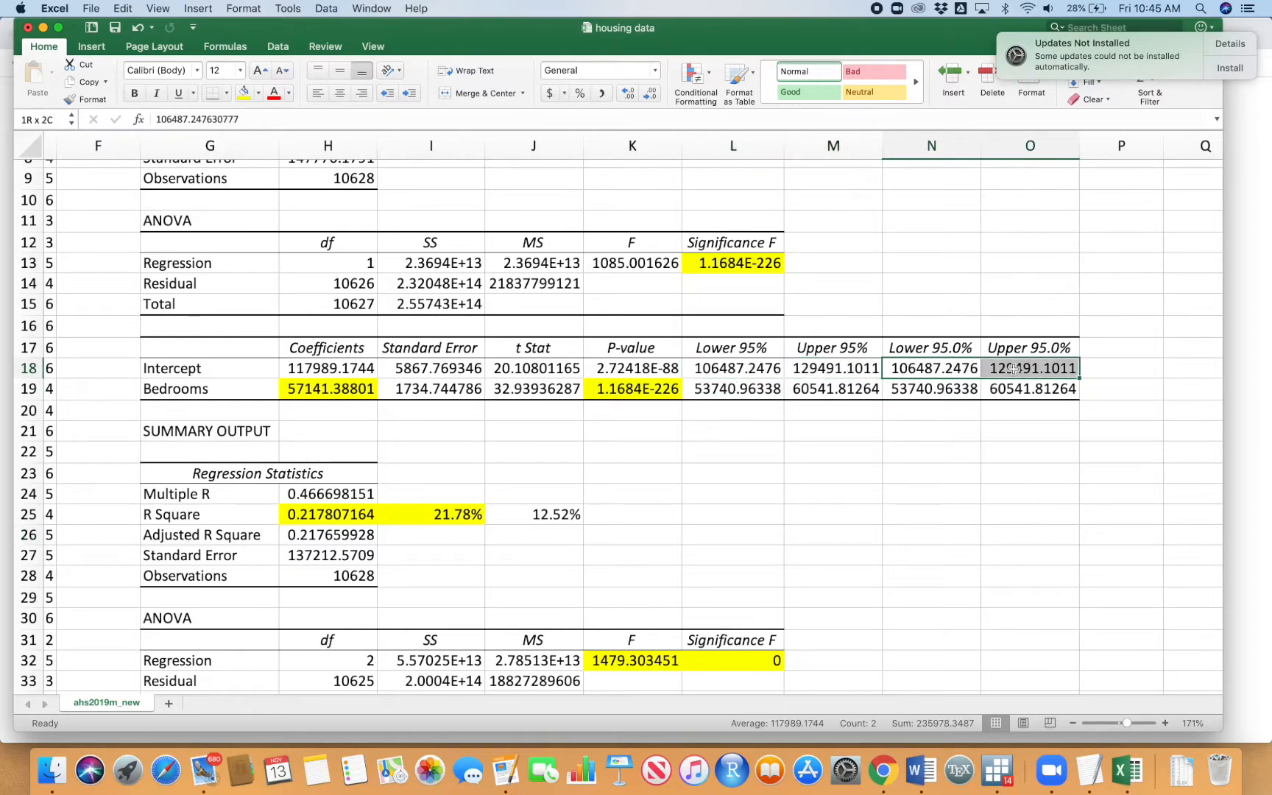
scroll(965, 514, "down", 5)
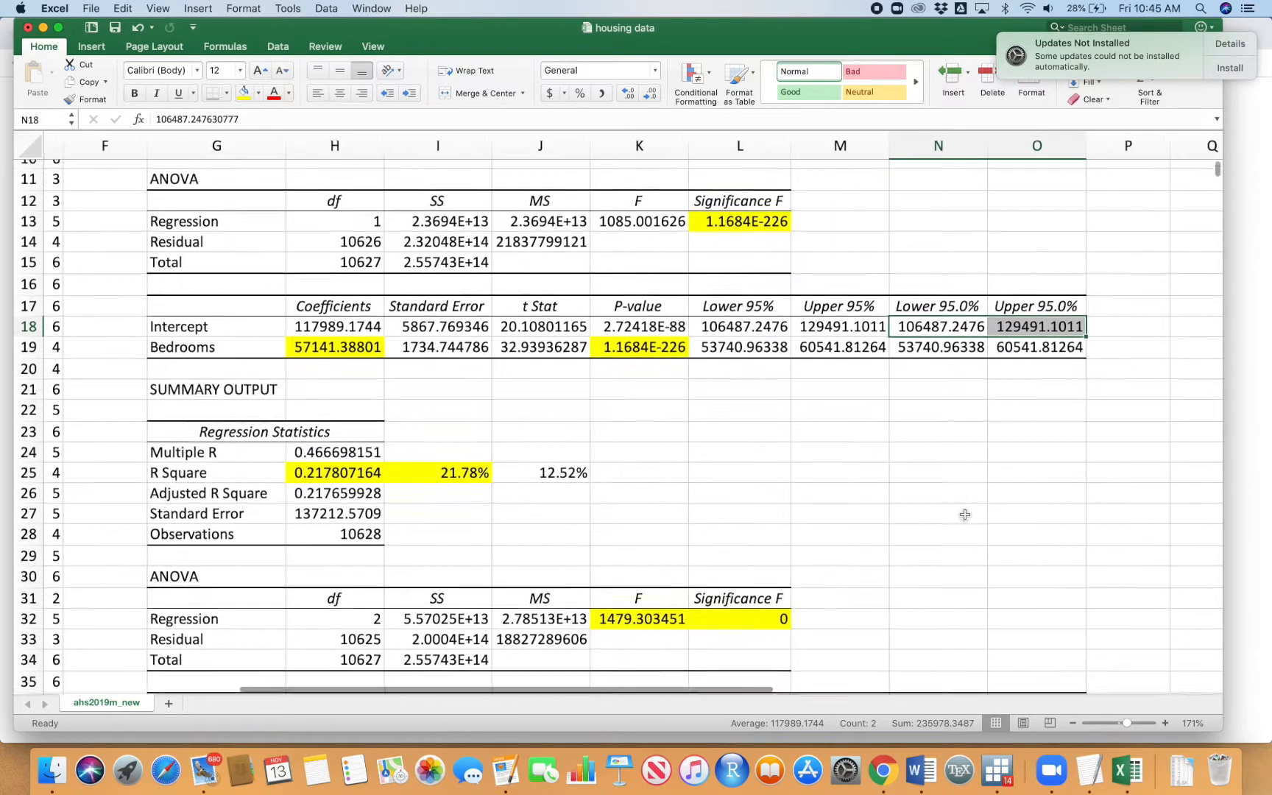
scroll(937, 556, "down", 2)
left_click_drag(783, 508, 1060, 508)
scroll(964, 582, "up", 2)
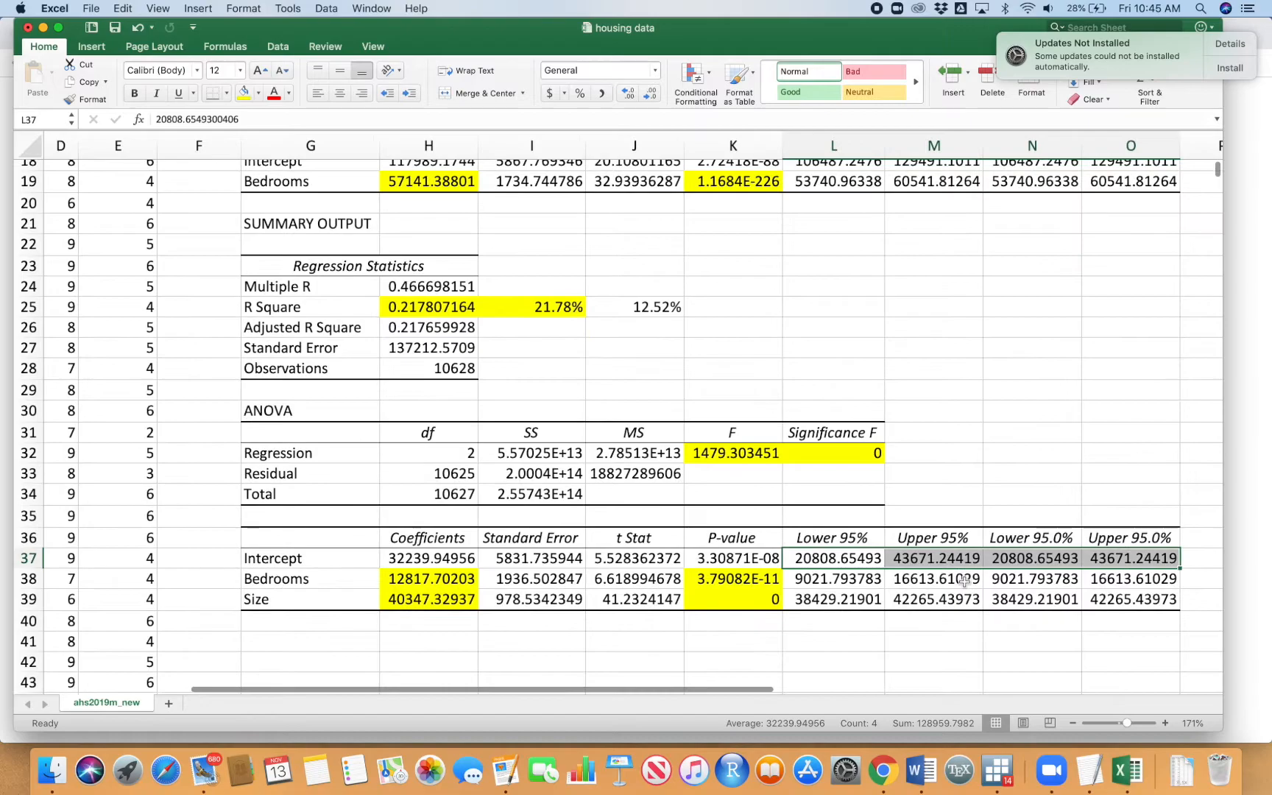
scroll(964, 580, "down", 2)
scroll(921, 462, "down", 2)
scroll(921, 463, "down", 1)
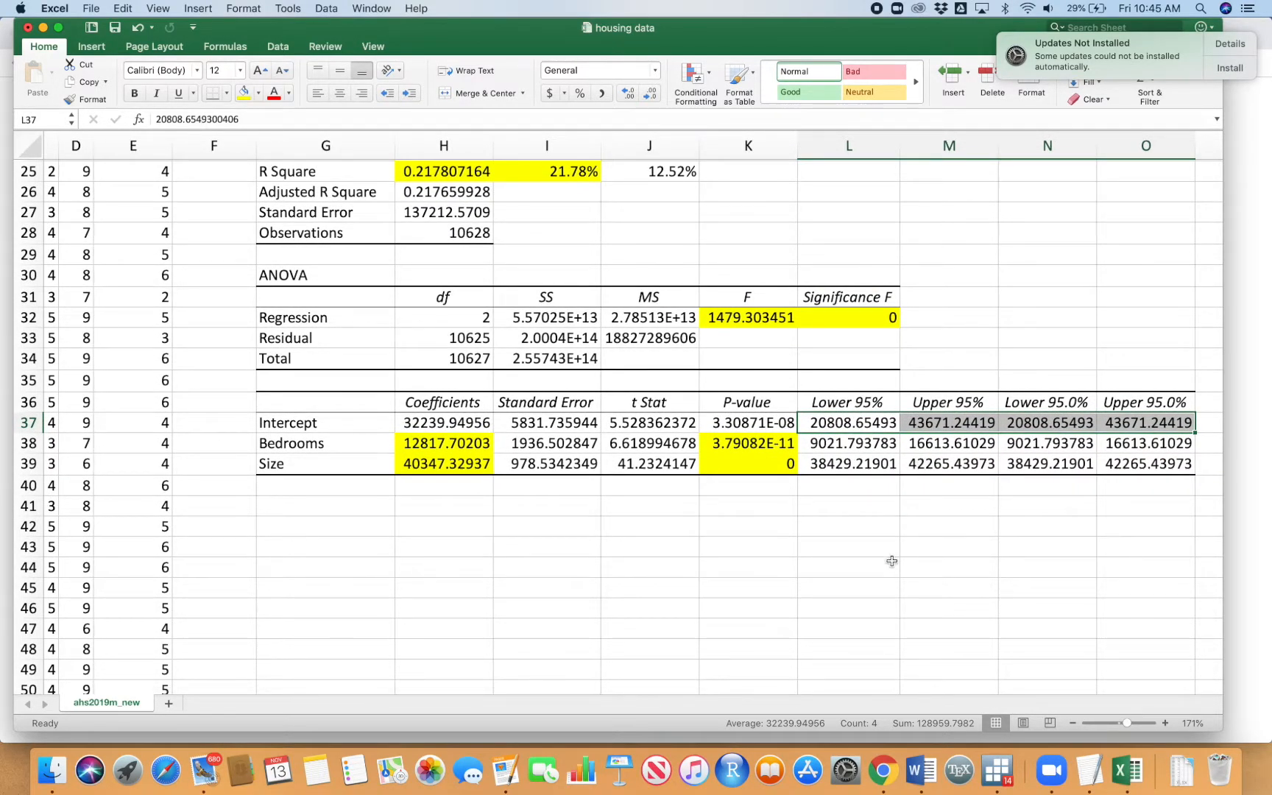
Step: Look over both regression outputs again and the empty area below the second one
left_click(867, 548)
scroll(650, 500, "up", 8)
scroll(653, 503, "down", 1)
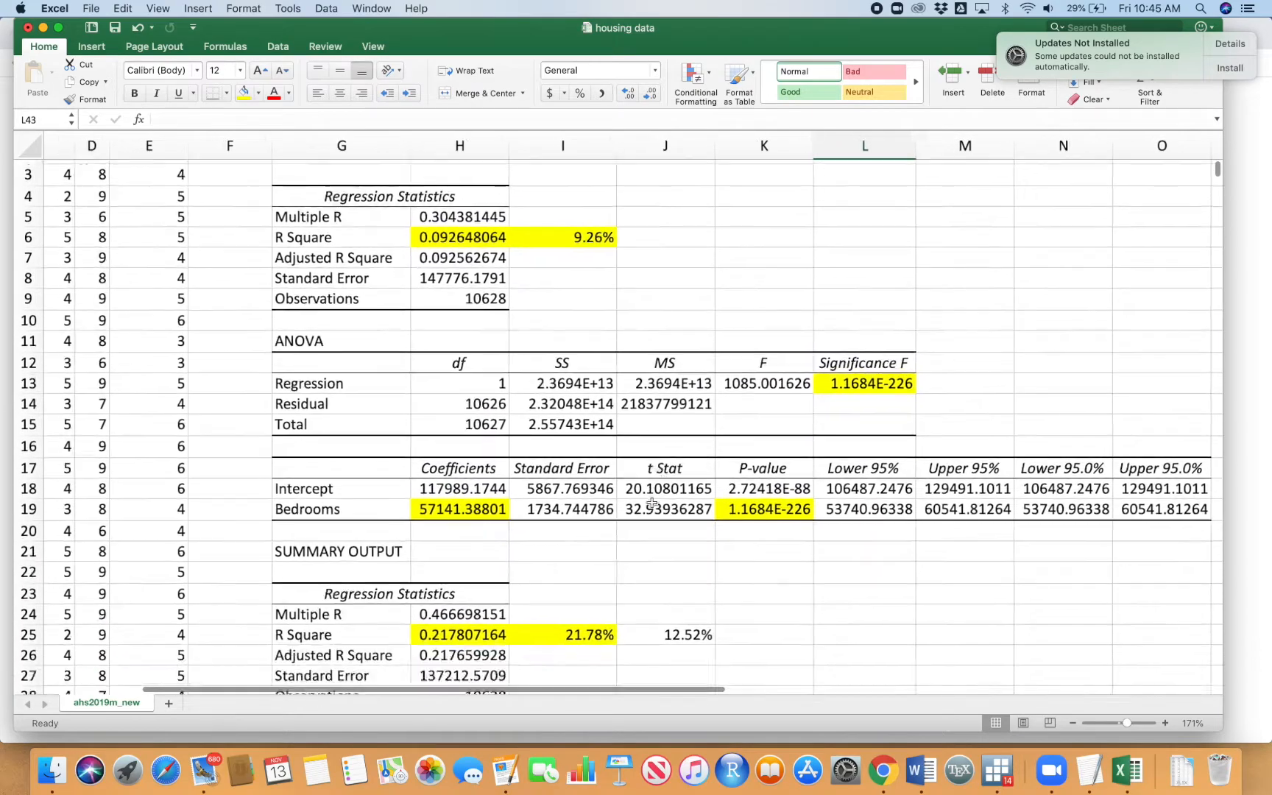
scroll(652, 504, "down", 8)
scroll(698, 503, "right", 3)
scroll(699, 503, "up", 1)
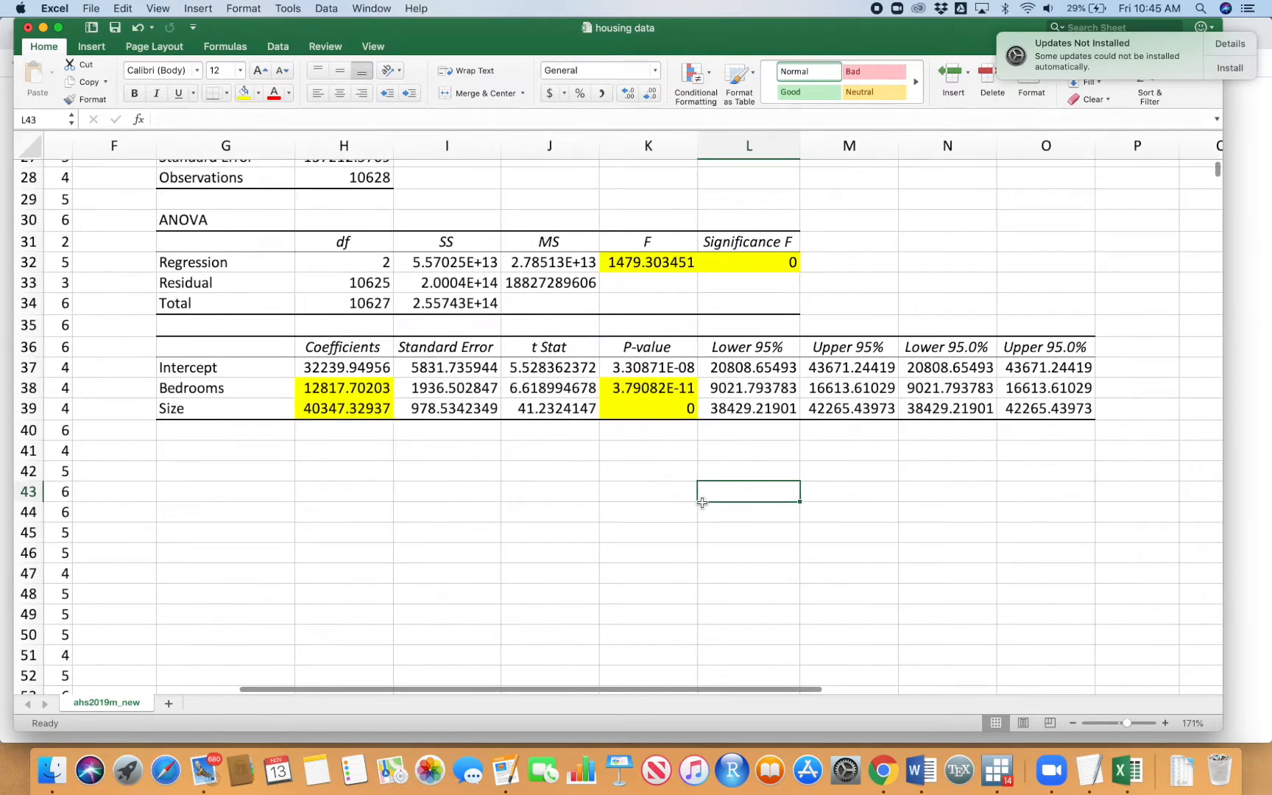
scroll(702, 502, "left", 3)
scroll(702, 503, "up", 10)
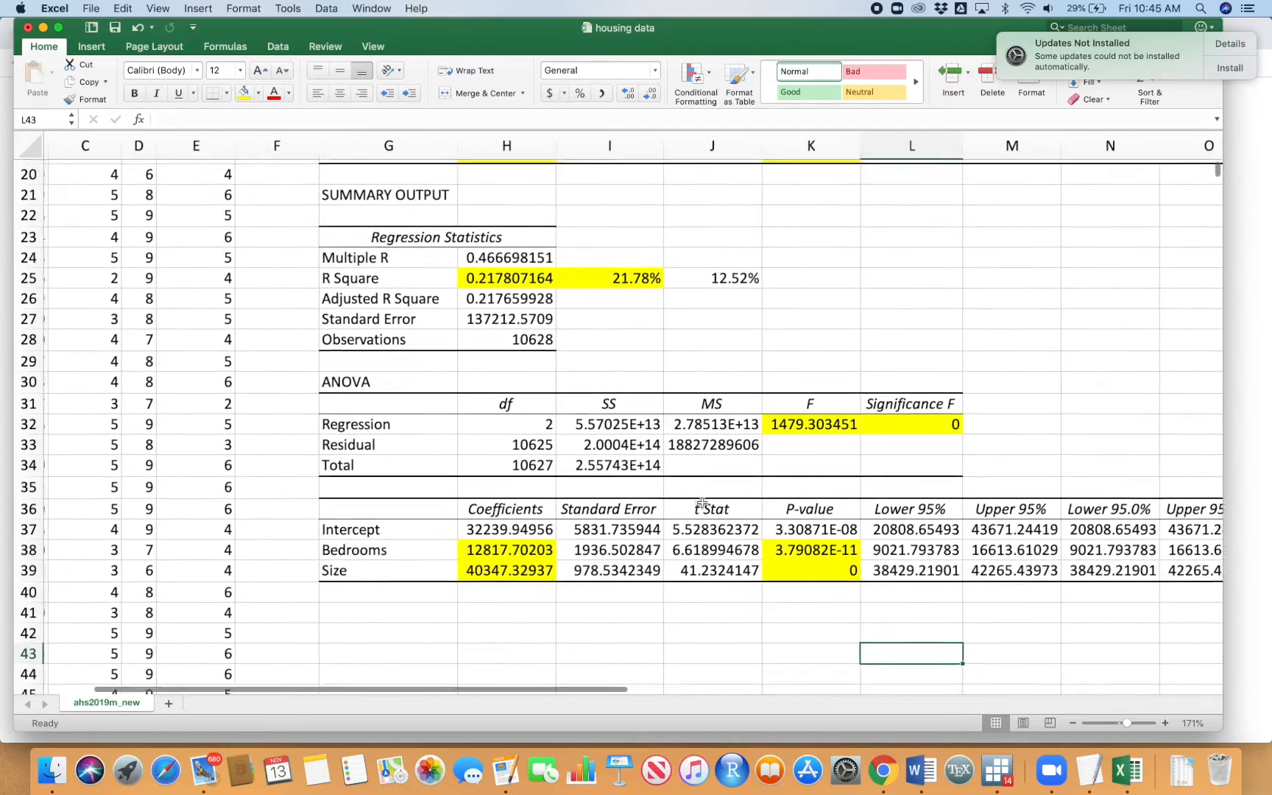
scroll(701, 503, "down", 1)
scroll(701, 503, "down", 10)
left_click(703, 501)
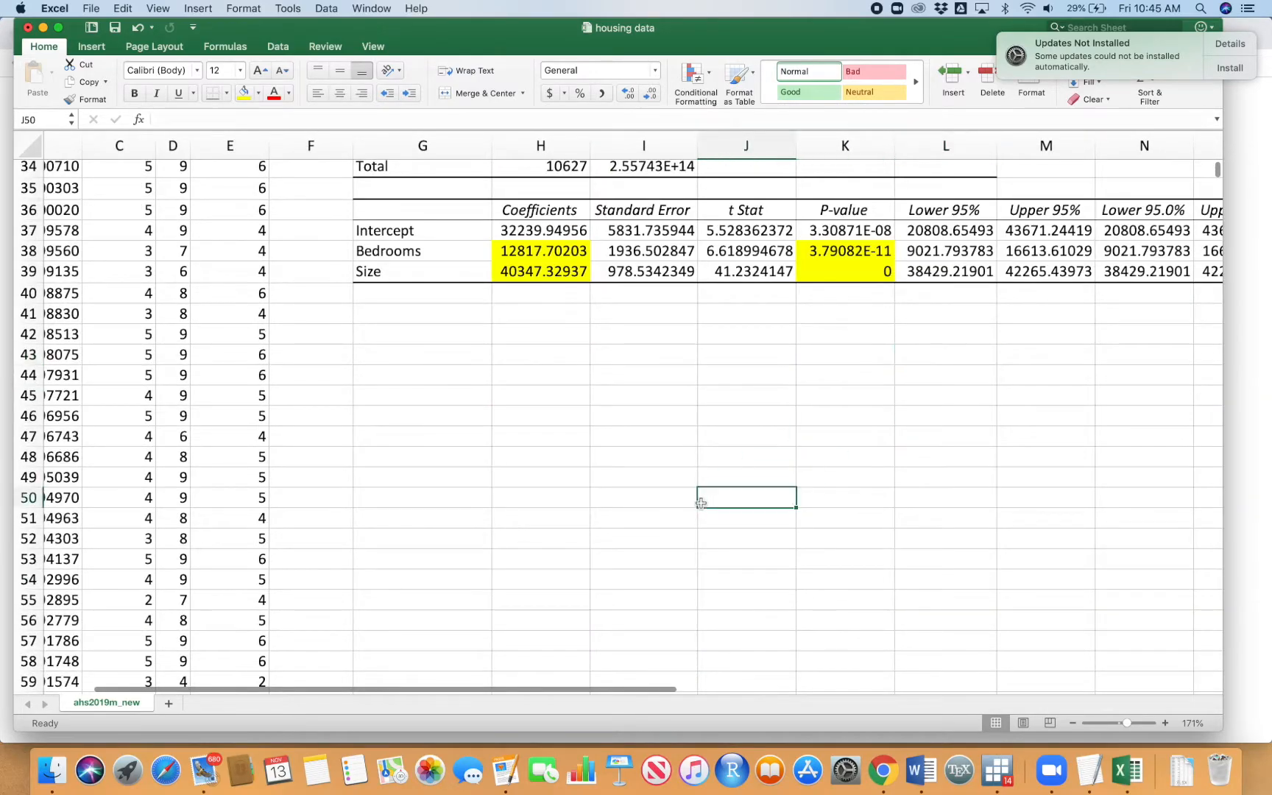
left_click(408, 310)
key("ctrl+Up")
left_click(383, 582)
Step: Inspect the Bathrooms data as an additional predictor, together with the MarketValue, Bedrooms and Size columns
scroll(494, 499, "up", 6)
scroll(494, 499, "left", 2)
scroll(493, 498, "up", 5)
left_click(366, 169)
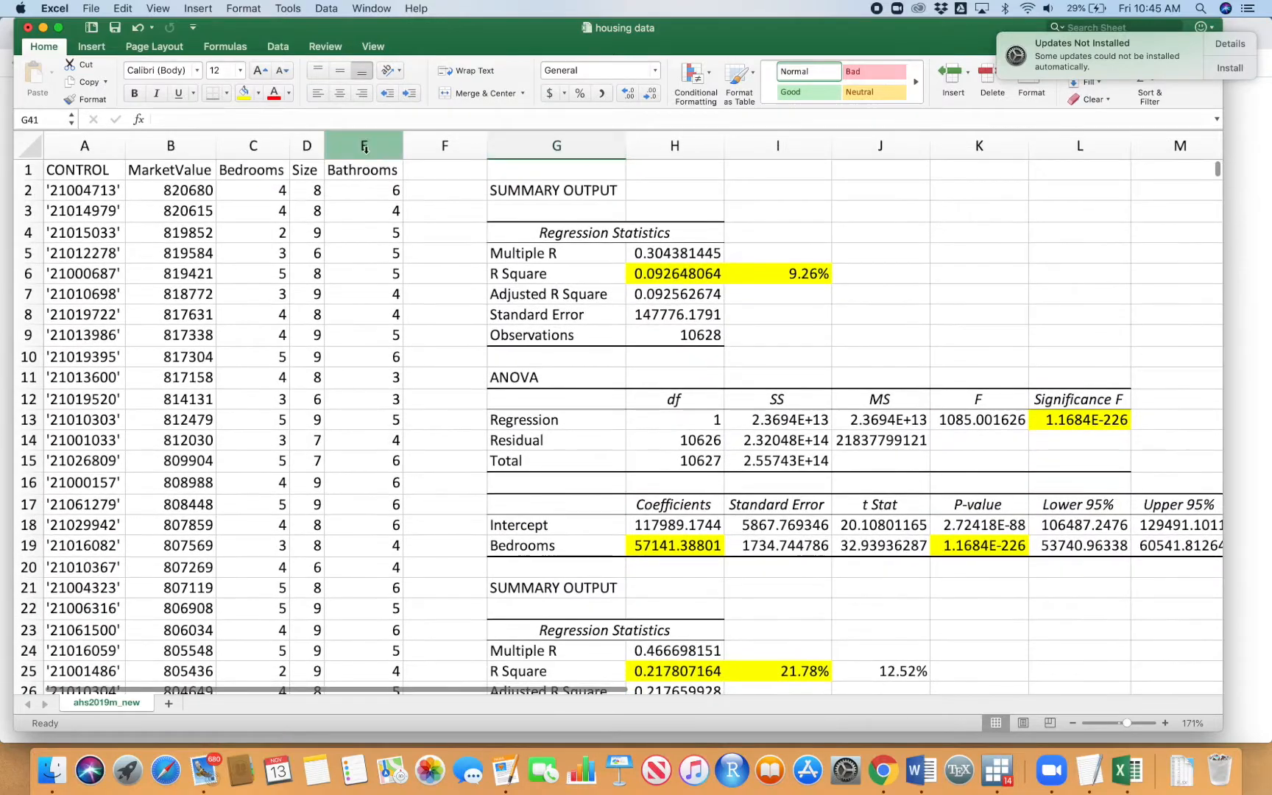
key("ctrl+shift+Down")
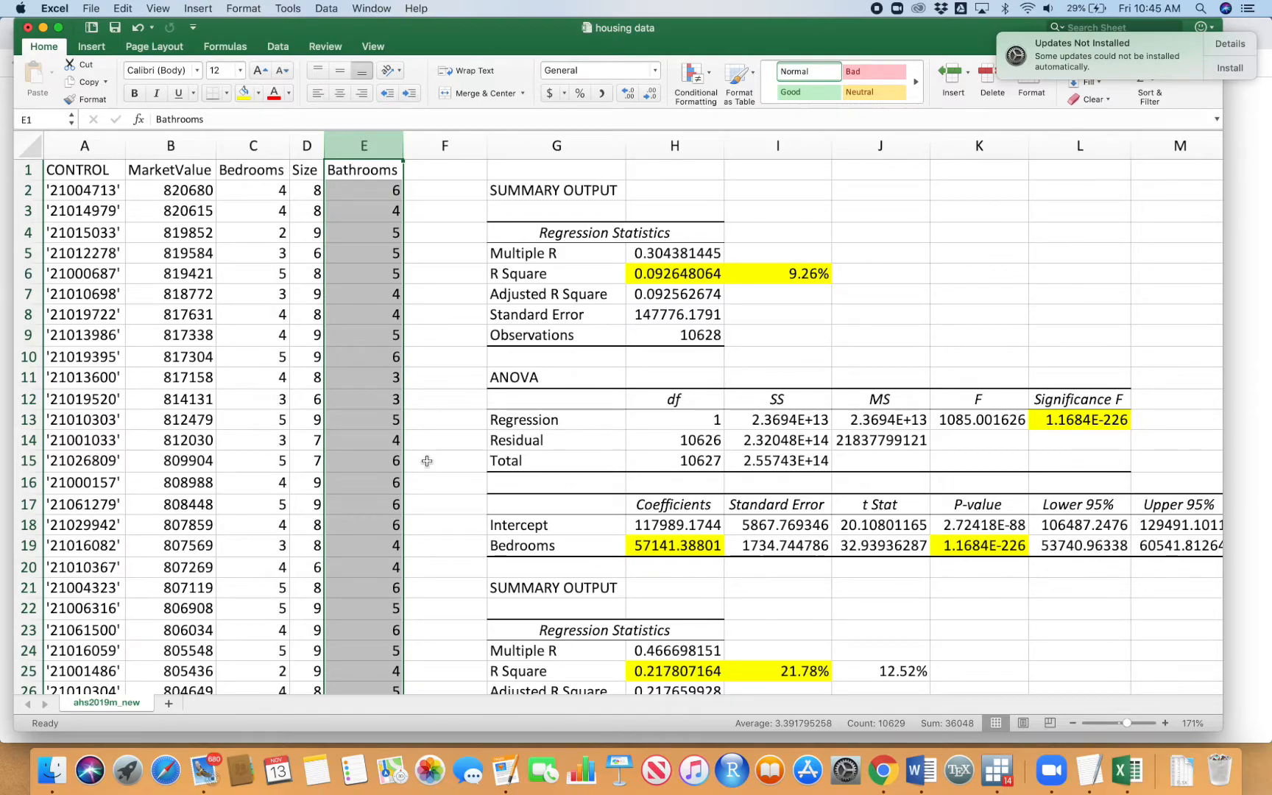
left_click(158, 192)
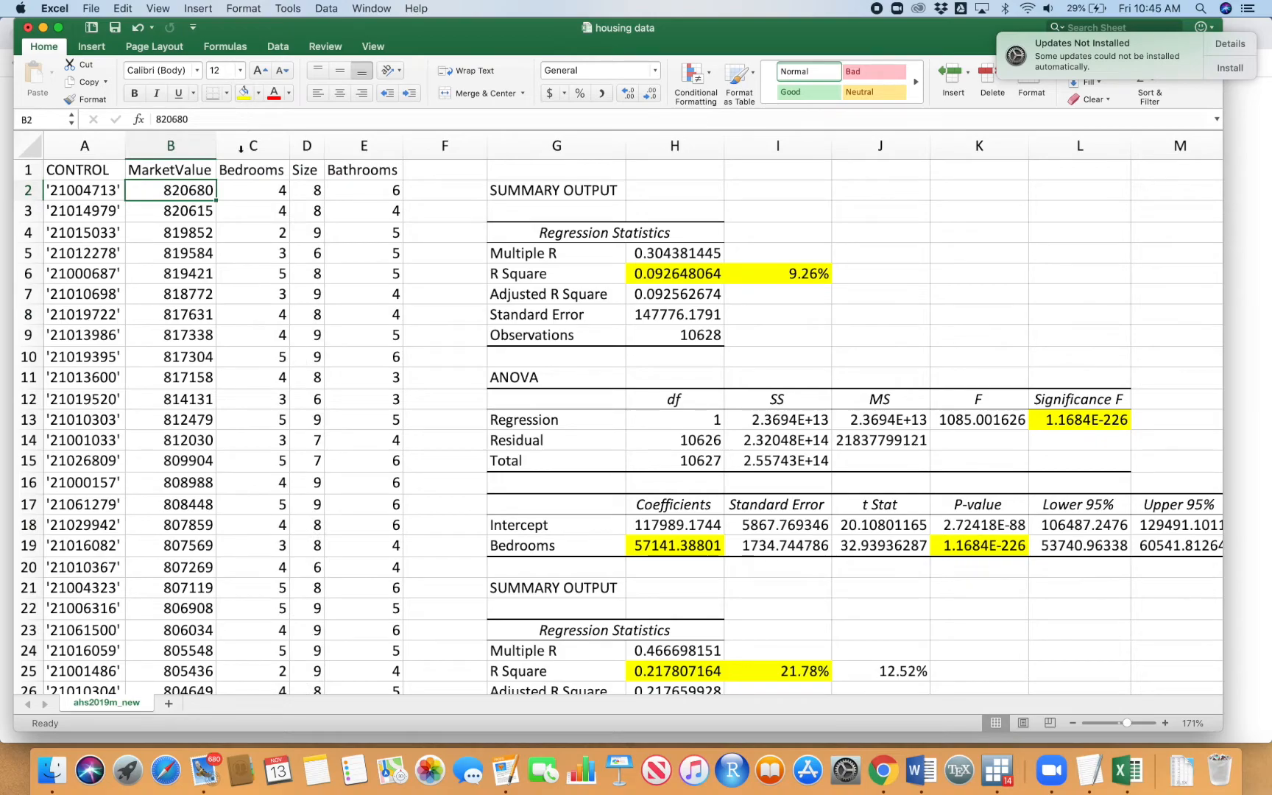
left_click_drag(240, 149, 364, 146)
left_click(444, 313)
Step: Select empty cell G41 below the second regression output and clear away the Software Update notice and window
scroll(661, 250, "down", 10)
left_click(585, 378)
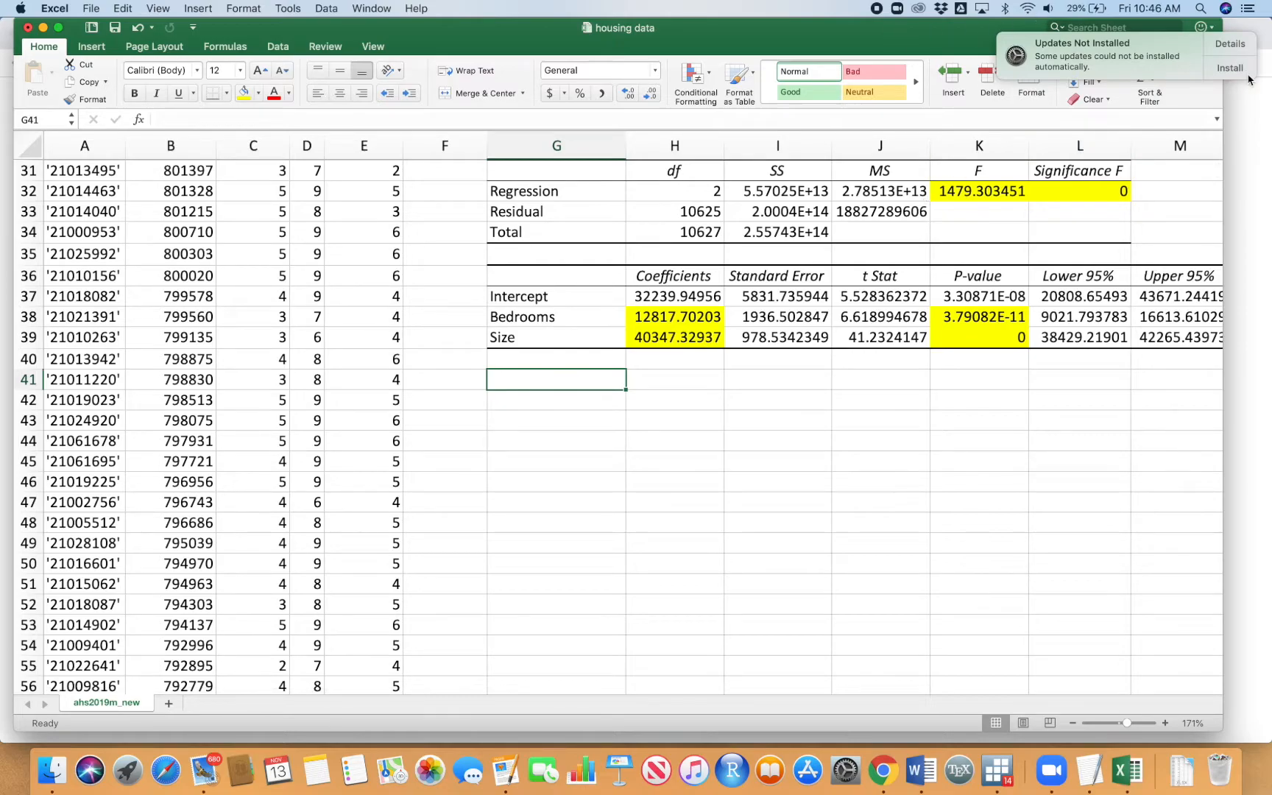
left_click(1236, 48)
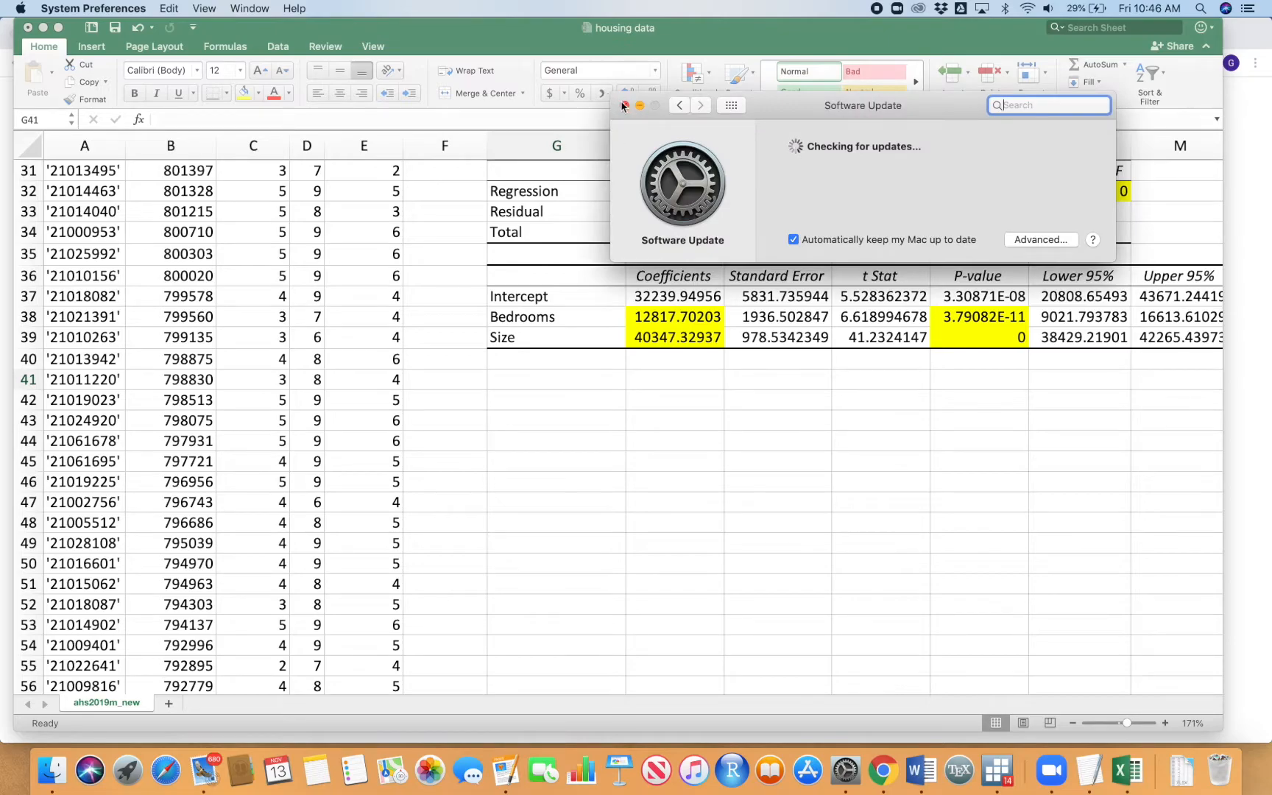
left_click(626, 103)
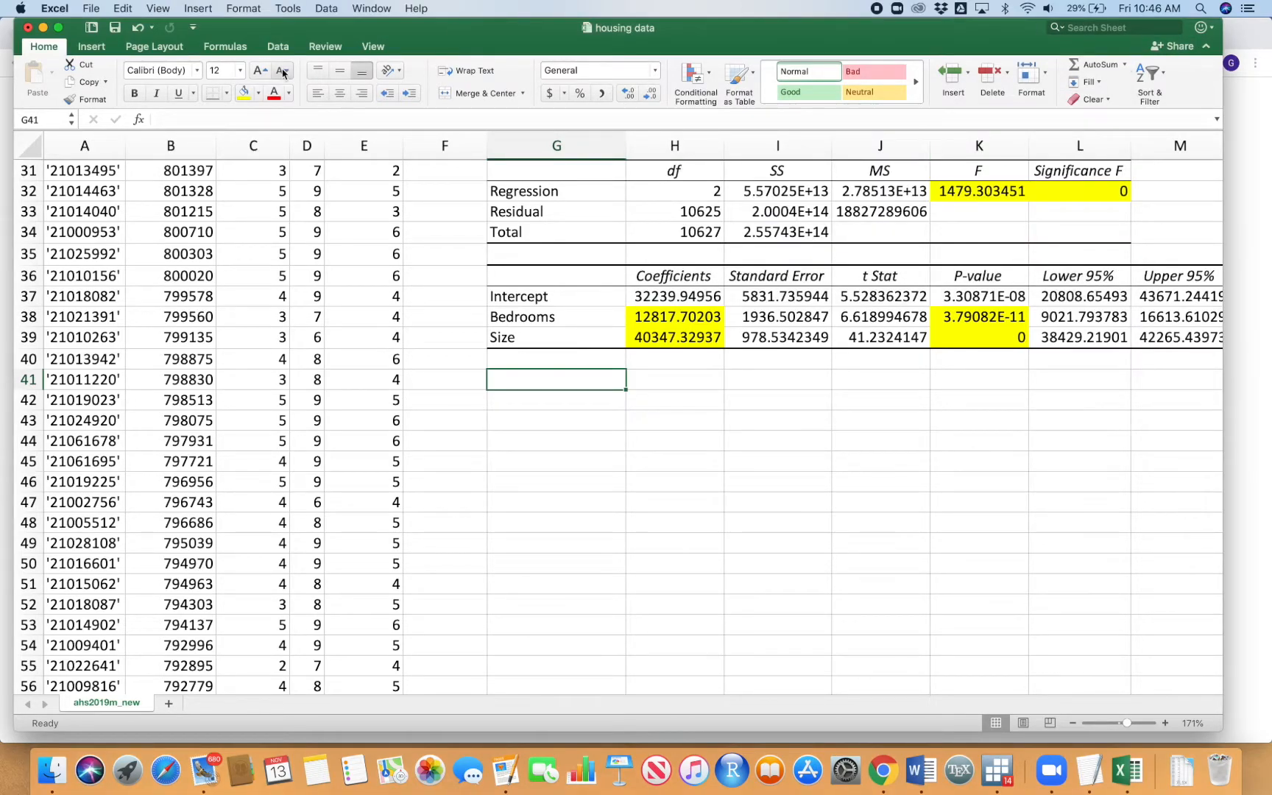
Step: Start another Regression analysis and extend the X range to $C$1:$E$10629 so it includes Bathrooms
left_click(278, 47)
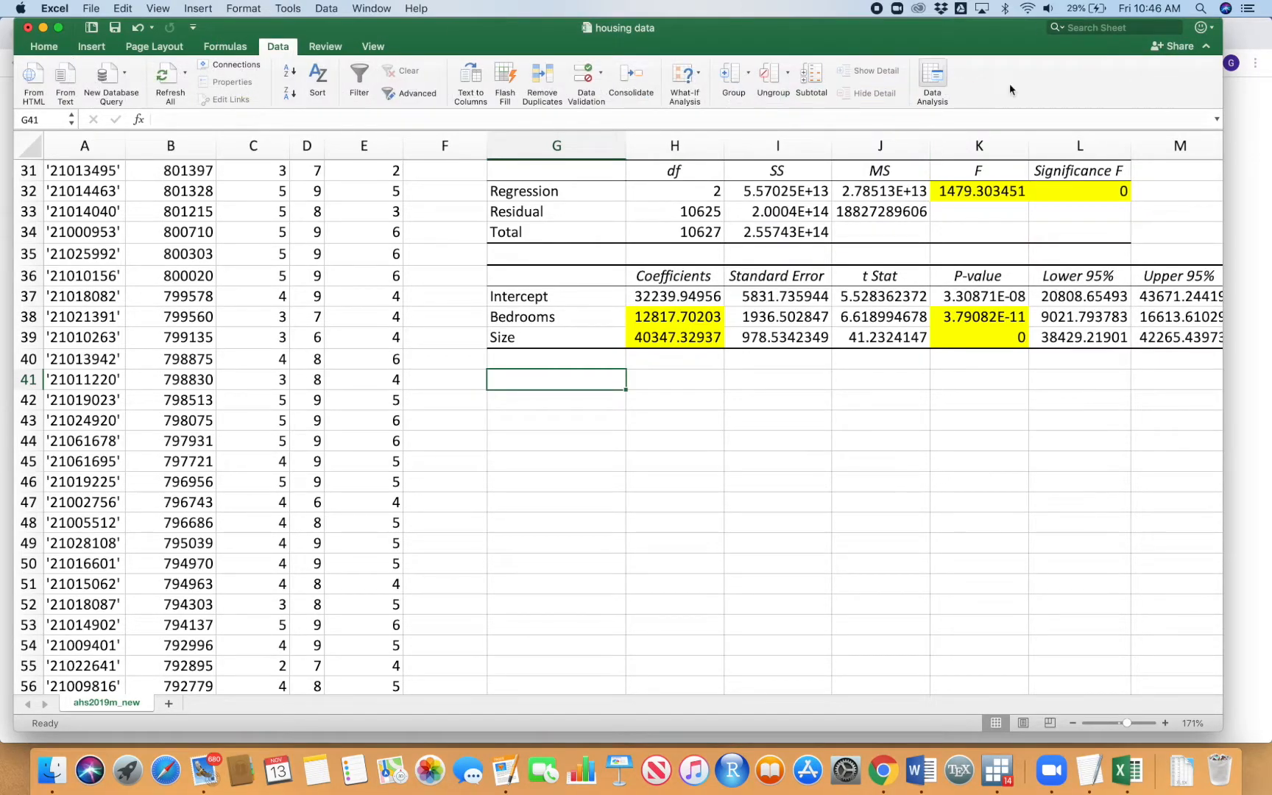
left_click(933, 77)
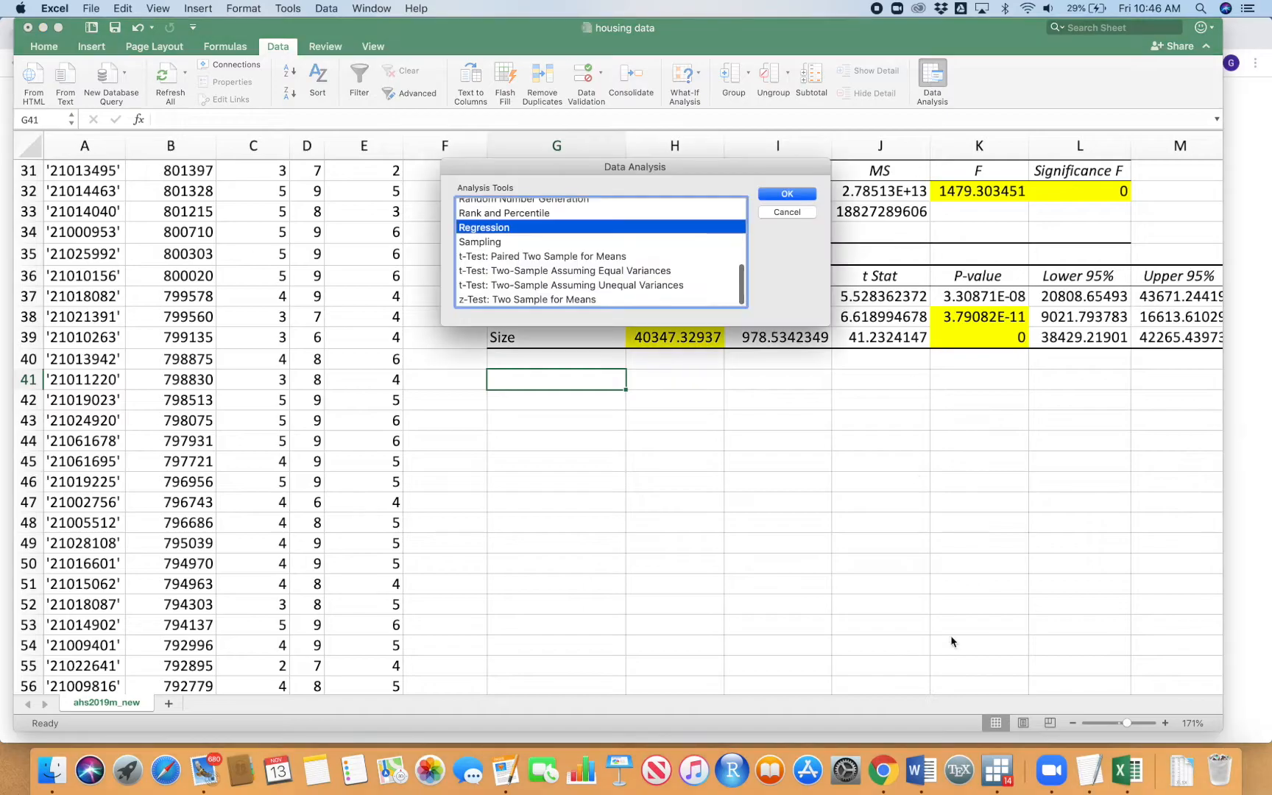
left_click(787, 193)
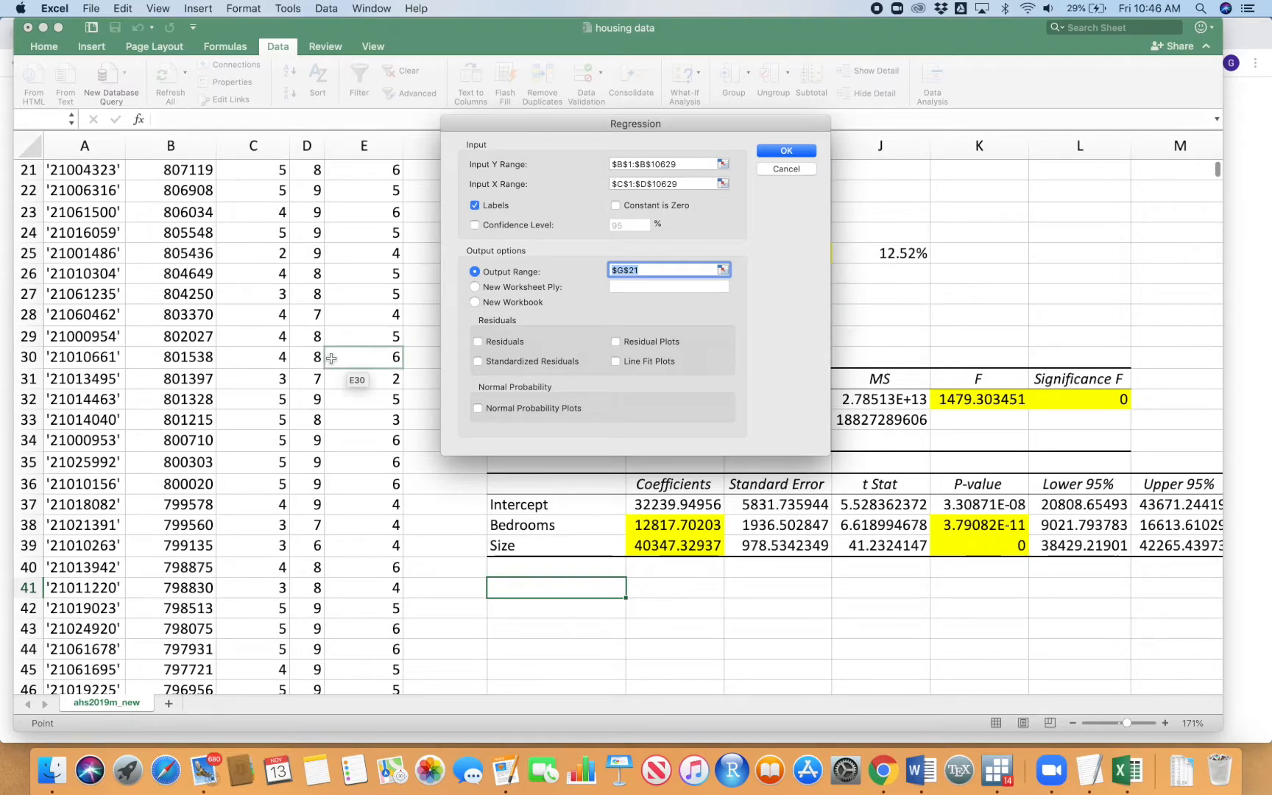
scroll(332, 361, "up", 10)
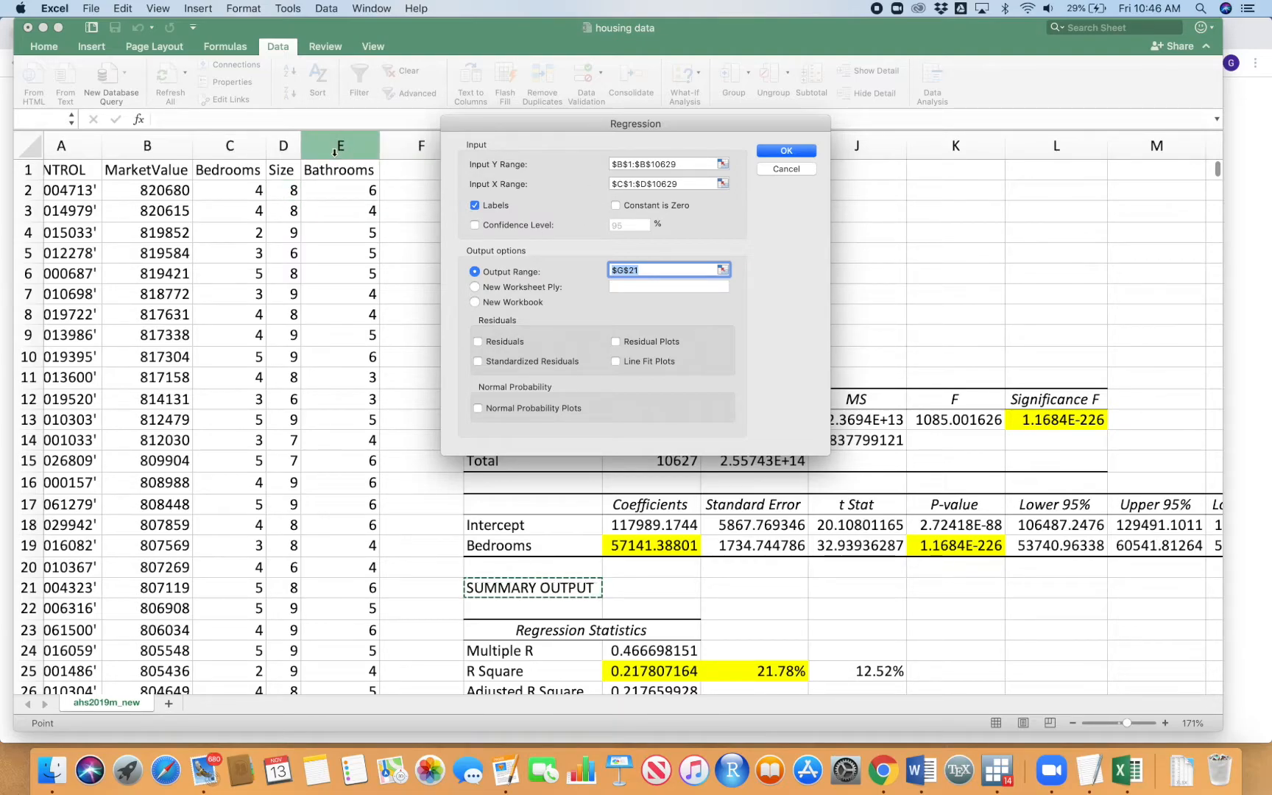
left_click(643, 184)
key("BackSpace")
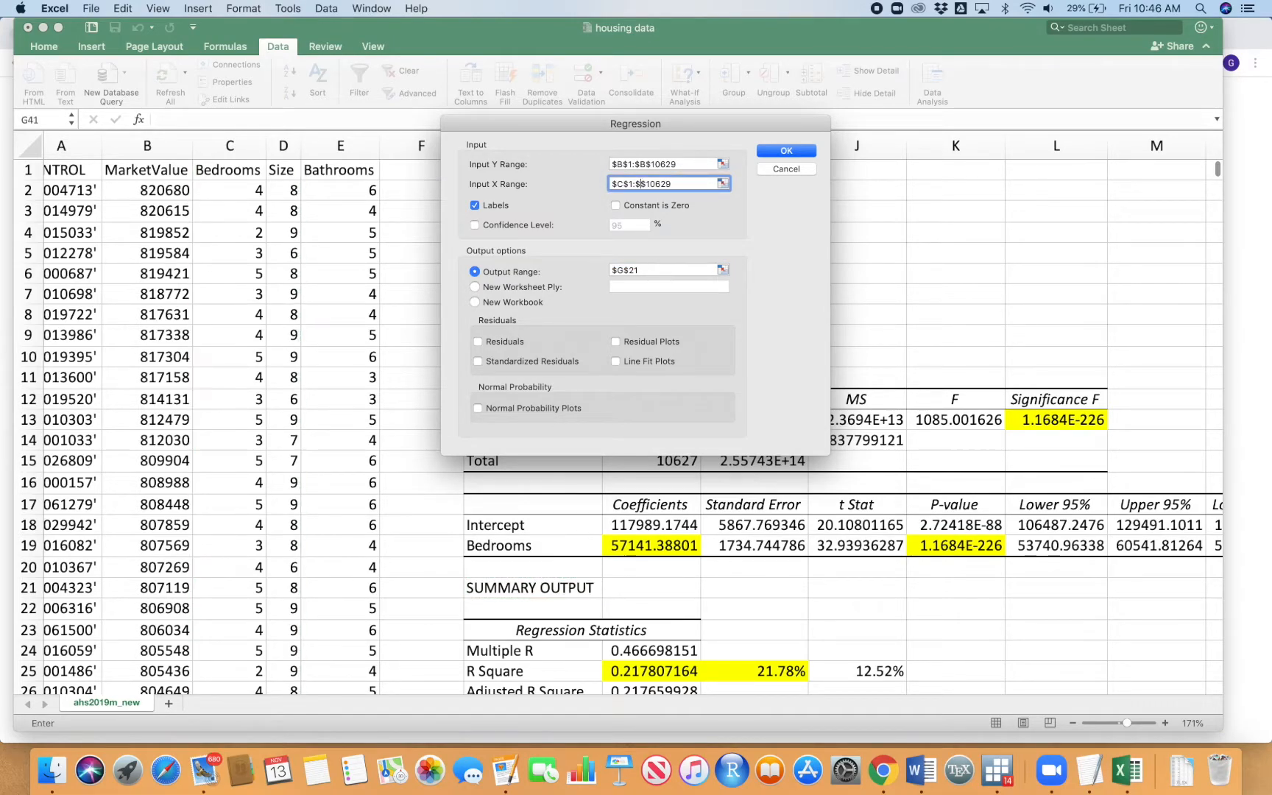
type("E")
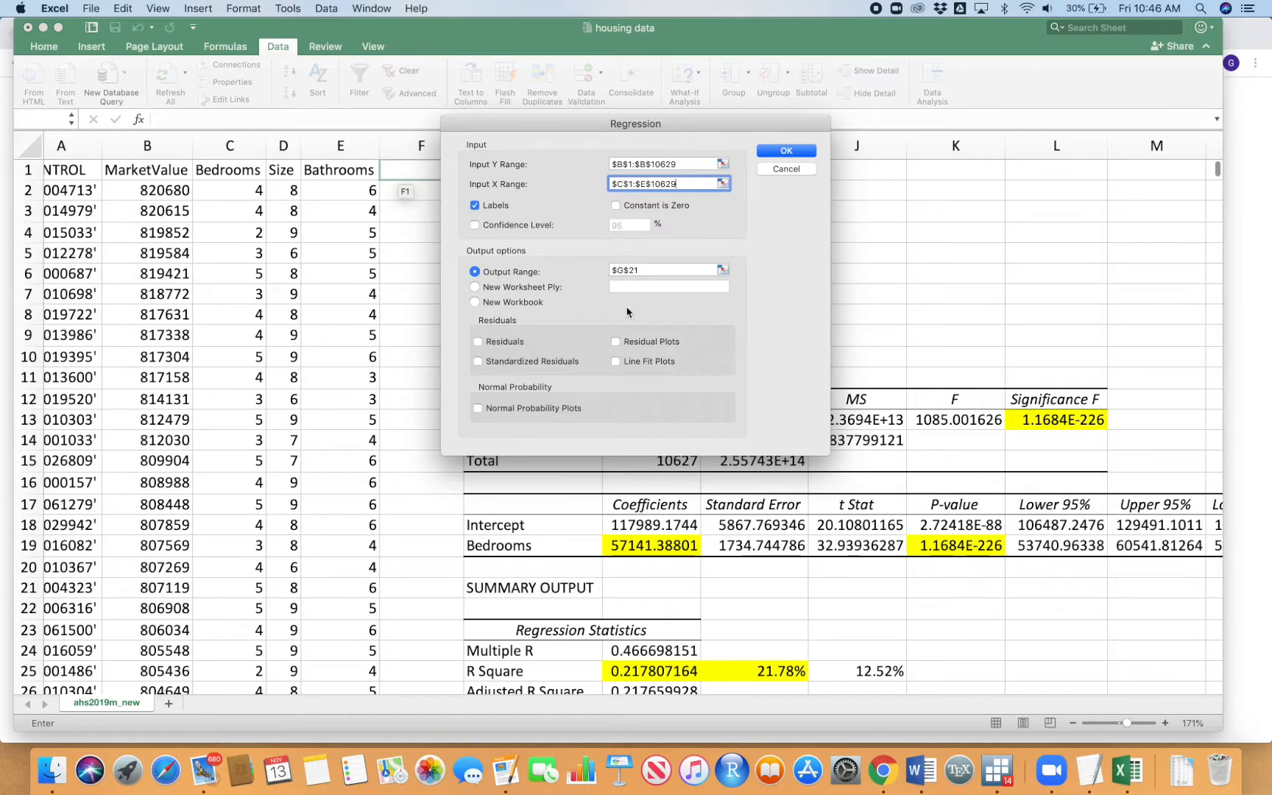
Step: Set the regression's output range to $G$41 below the second output and run the analysis
left_click(666, 270)
key("BackSpace")
key("BackSpace")
key("BackSpace")
key("BackSpace")
key("BackSpace")
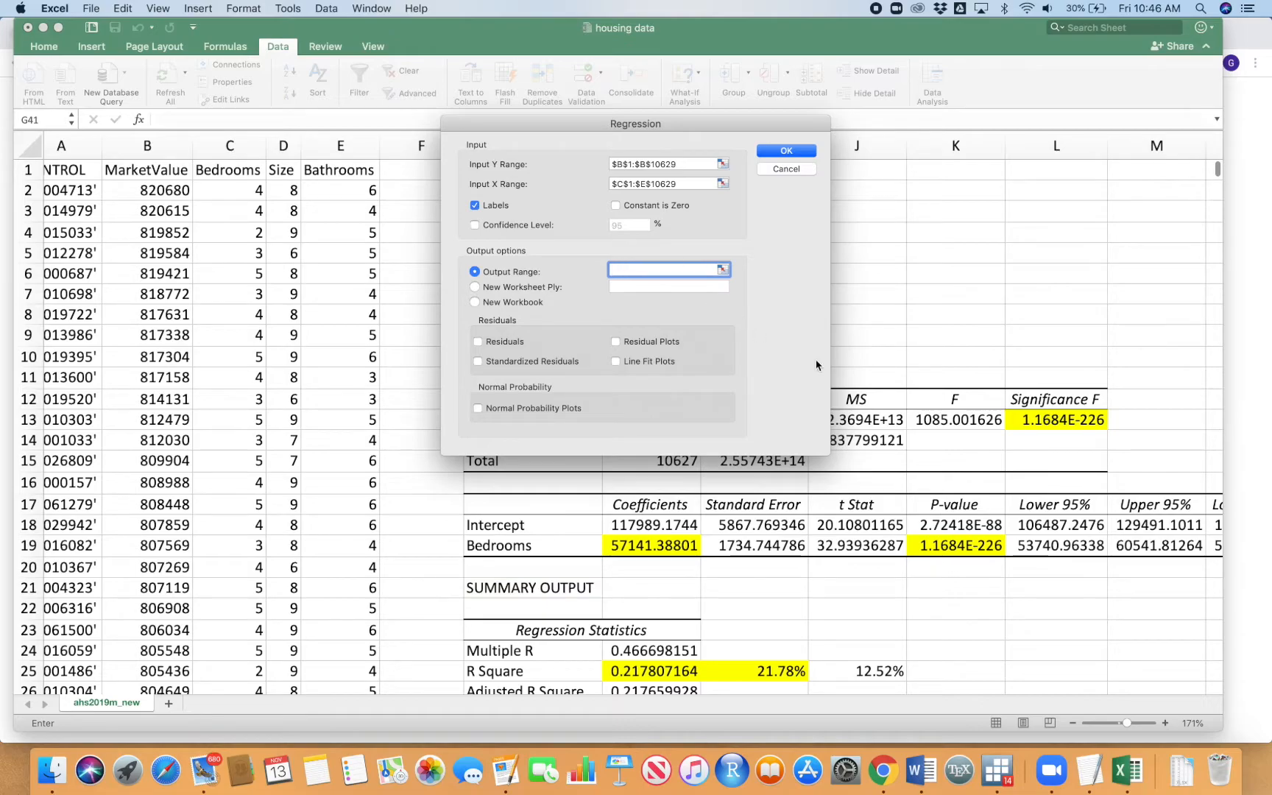
scroll(921, 423, "down", 8)
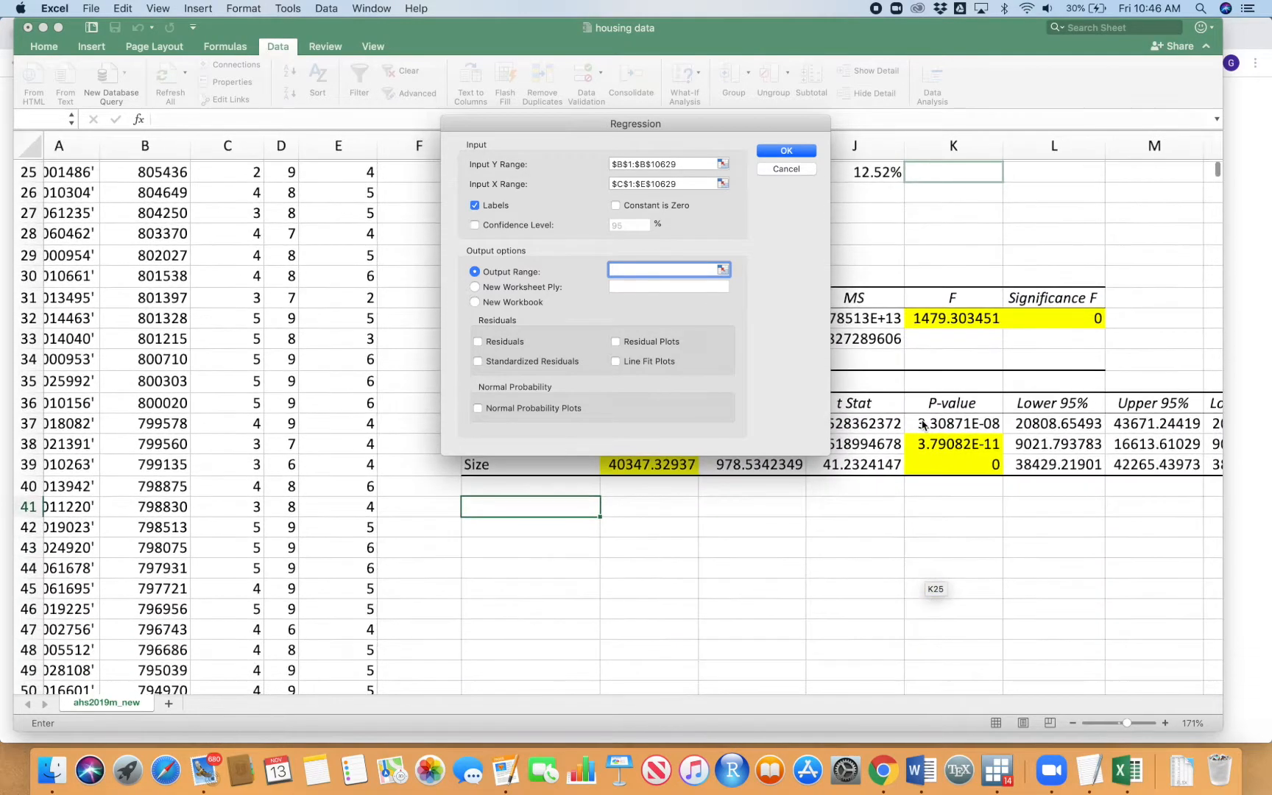
left_click(523, 507)
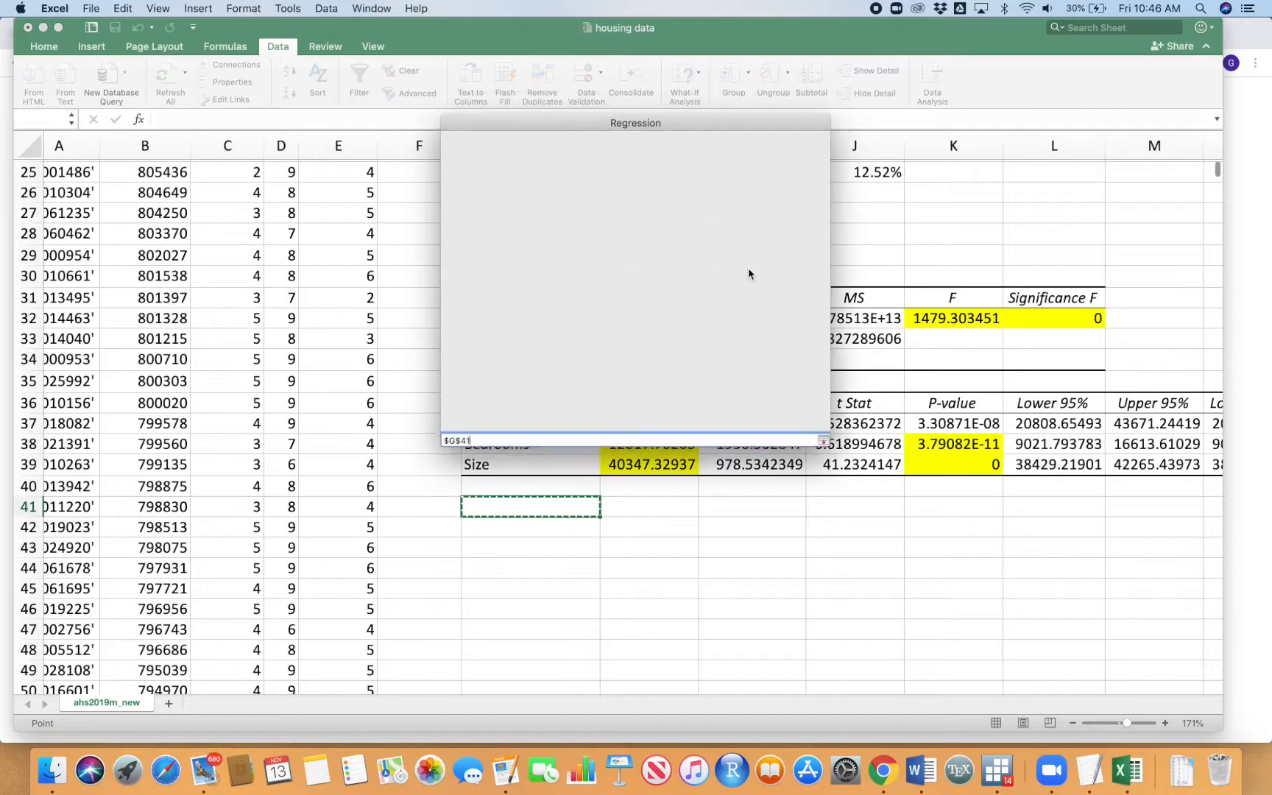
left_click(780, 154)
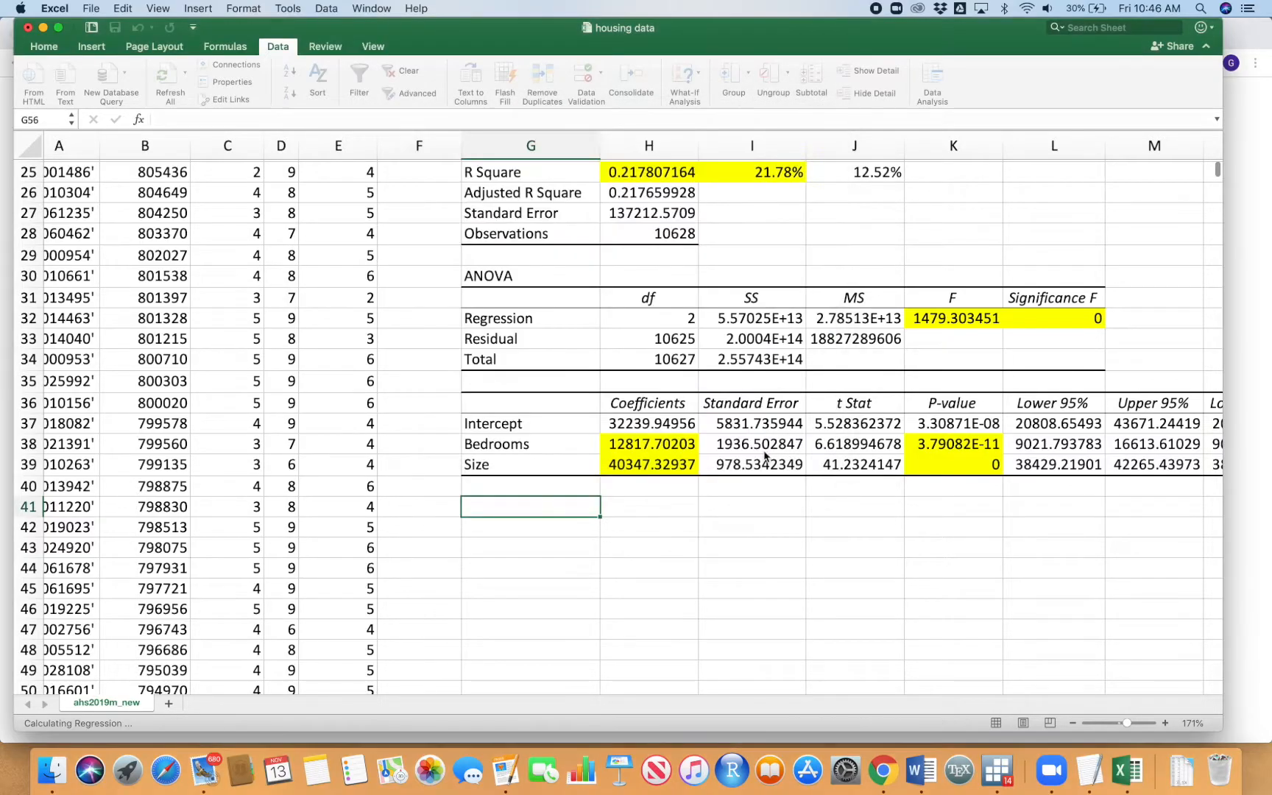
Step: Examine the Bedrooms, Size and Bathrooms rows of the new regression output and its statistics beneath the second output
scroll(764, 454, "down", 8)
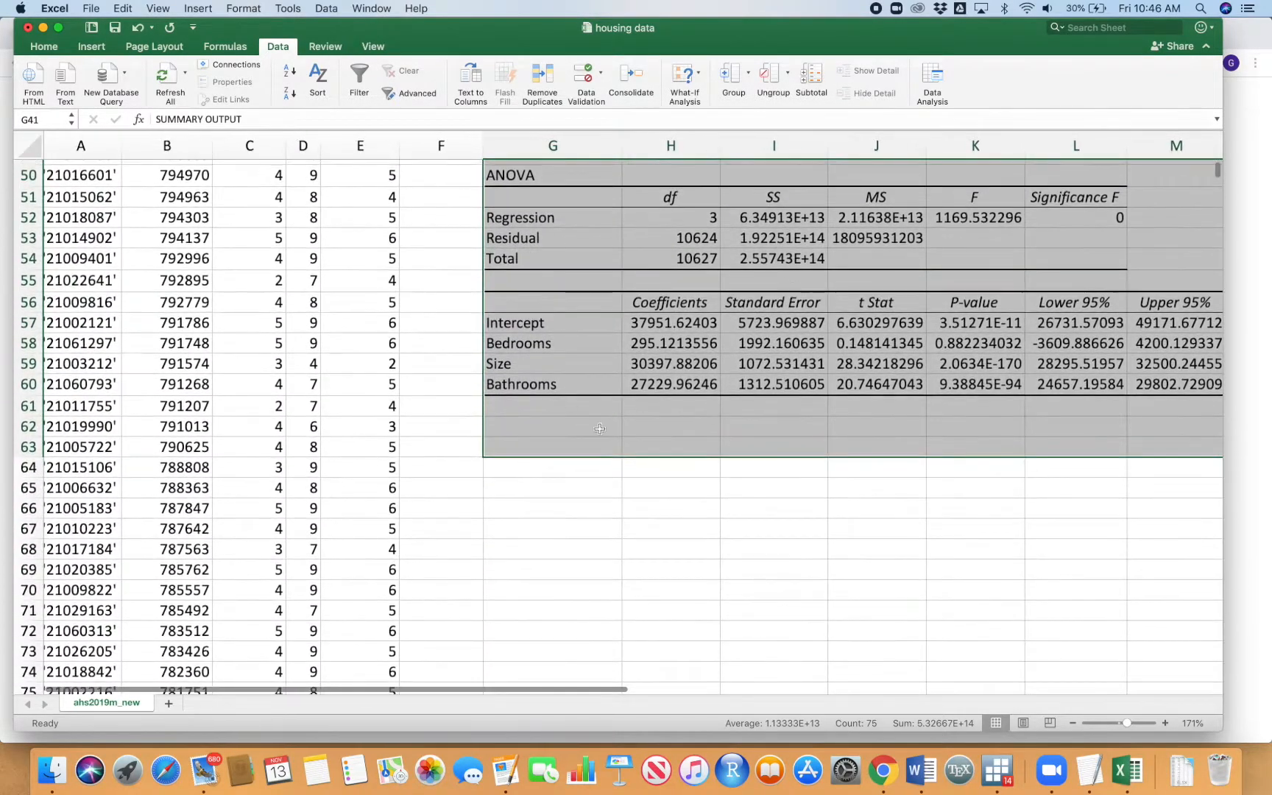
left_click_drag(567, 346, 571, 386)
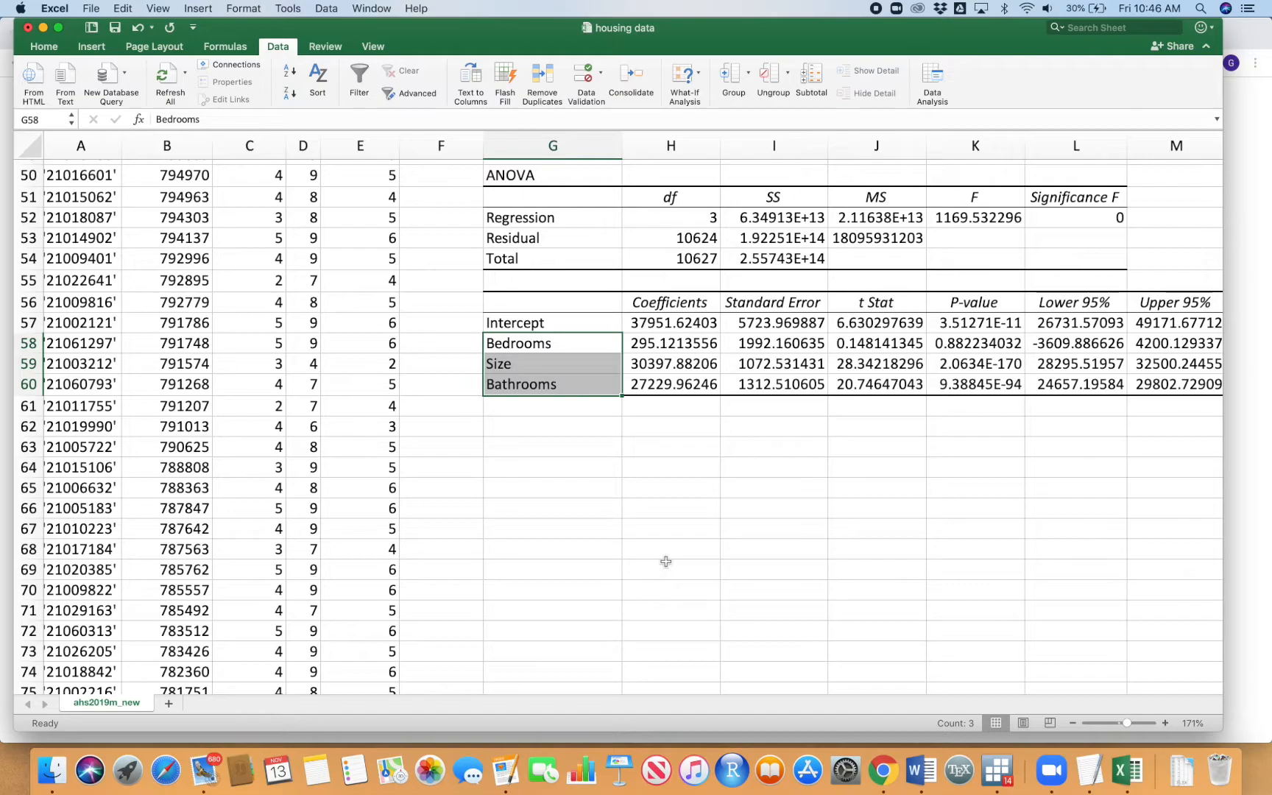
left_click(576, 342)
left_click(577, 368)
left_click(578, 386)
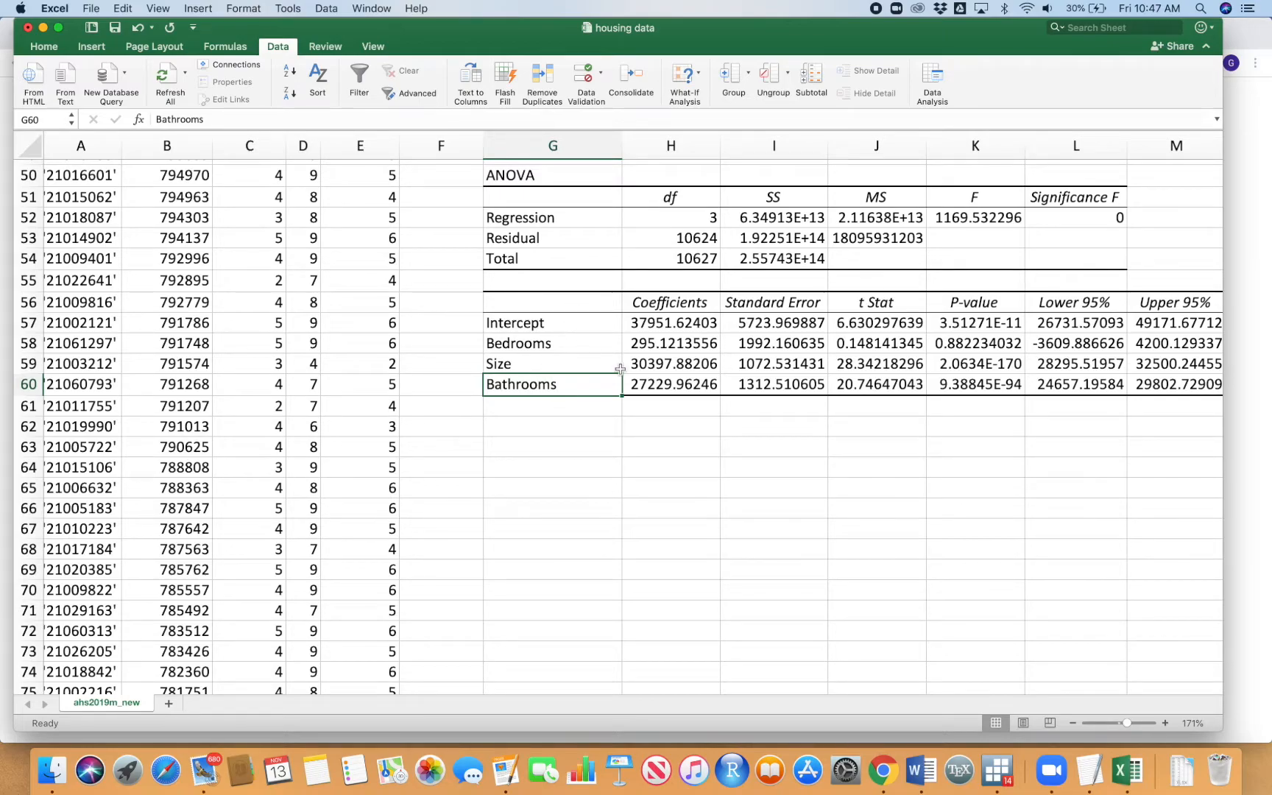
scroll(638, 409, "up", 1)
scroll(638, 410, "right", 2)
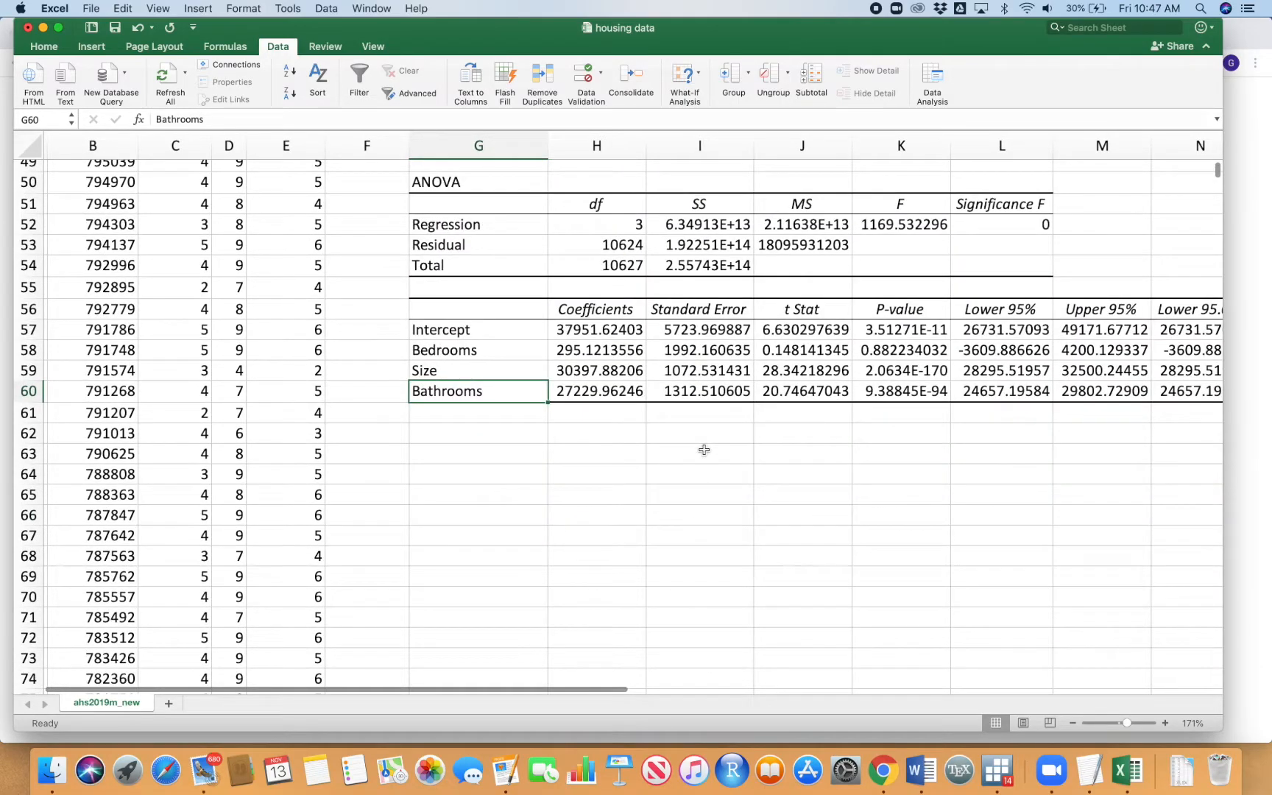
scroll(703, 450, "right", 1)
scroll(704, 449, "up", 8)
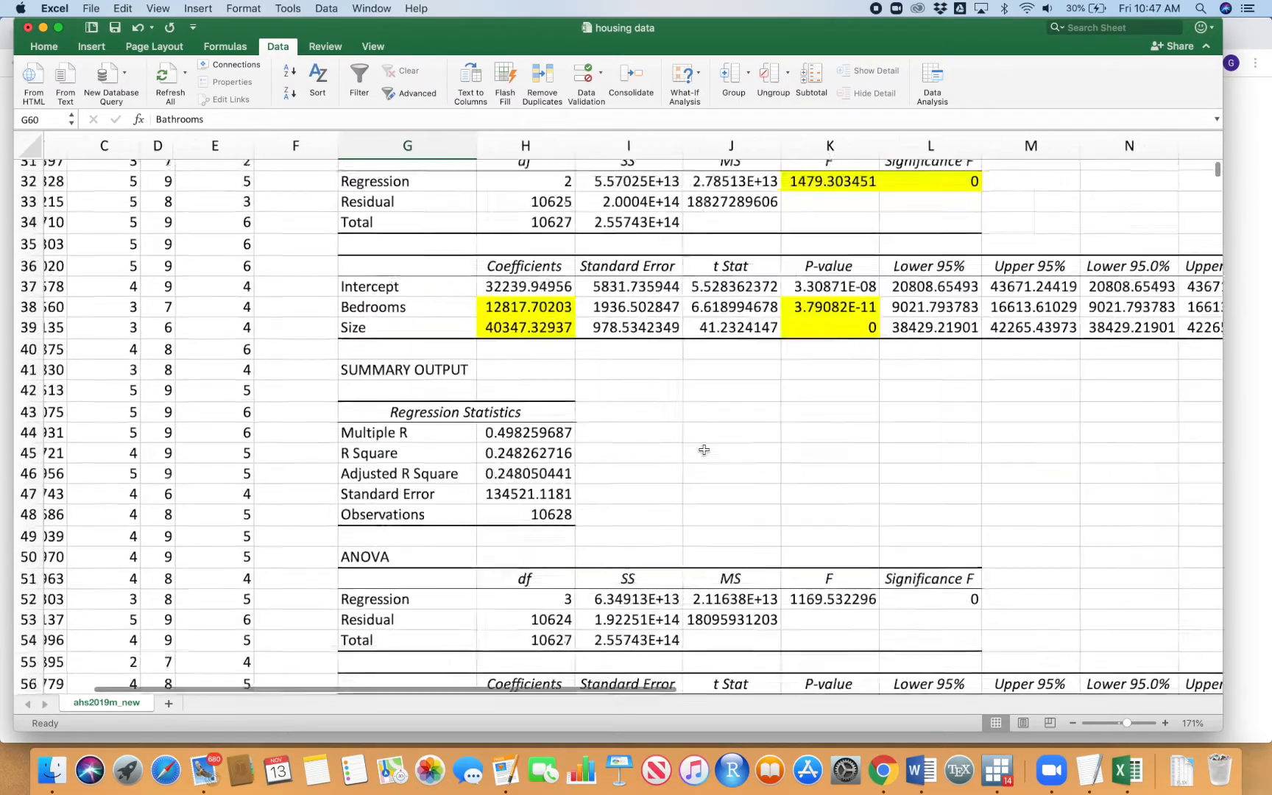
Step: Highlight the Bedrooms, Size and Bathrooms coefficients (H58:H60) of the third output in yellow
scroll(704, 450, "down", 2)
scroll(656, 455, "down", 10)
scroll(619, 426, "up", 3)
left_click_drag(550, 364, 550, 396)
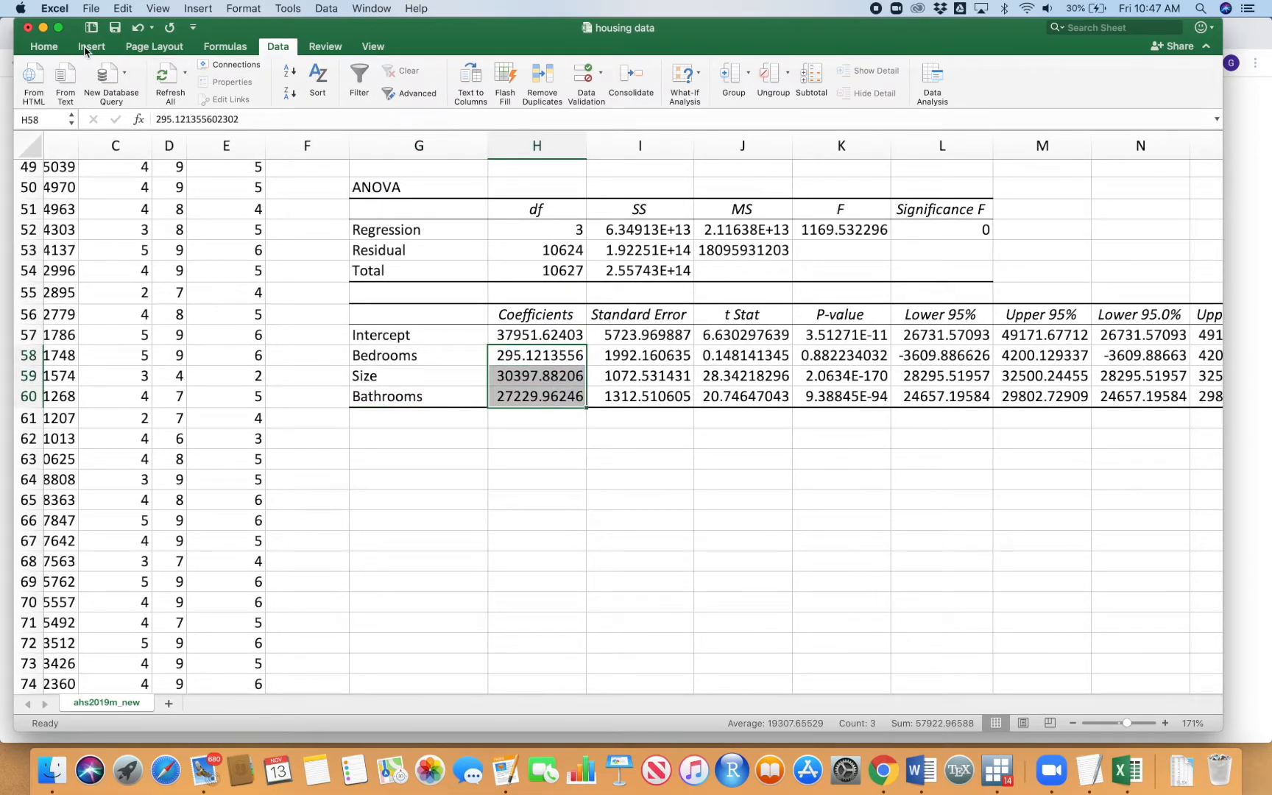
left_click(44, 46)
left_click(244, 92)
left_click(589, 519)
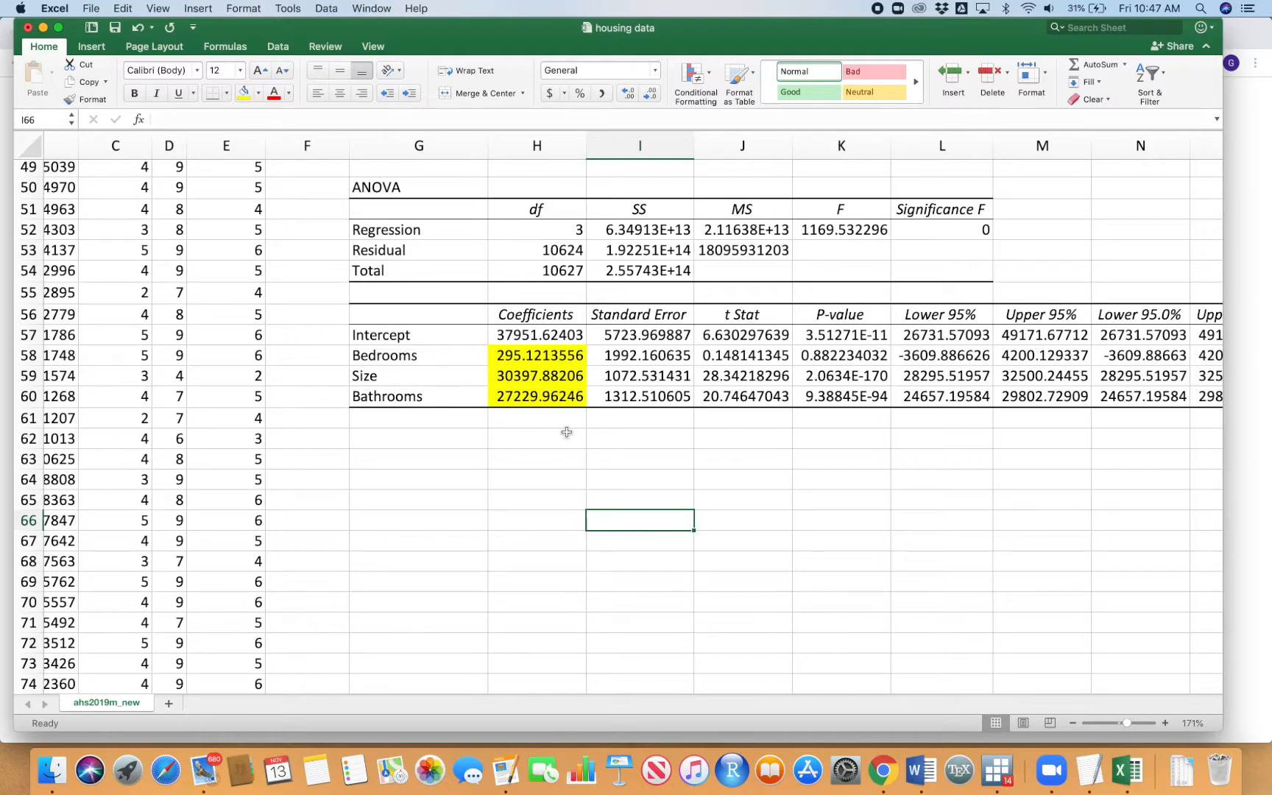
Step: Highlight the Bedrooms P-value (K58) in yellow and review it against the Bedrooms coefficient in the third output
left_click(854, 358)
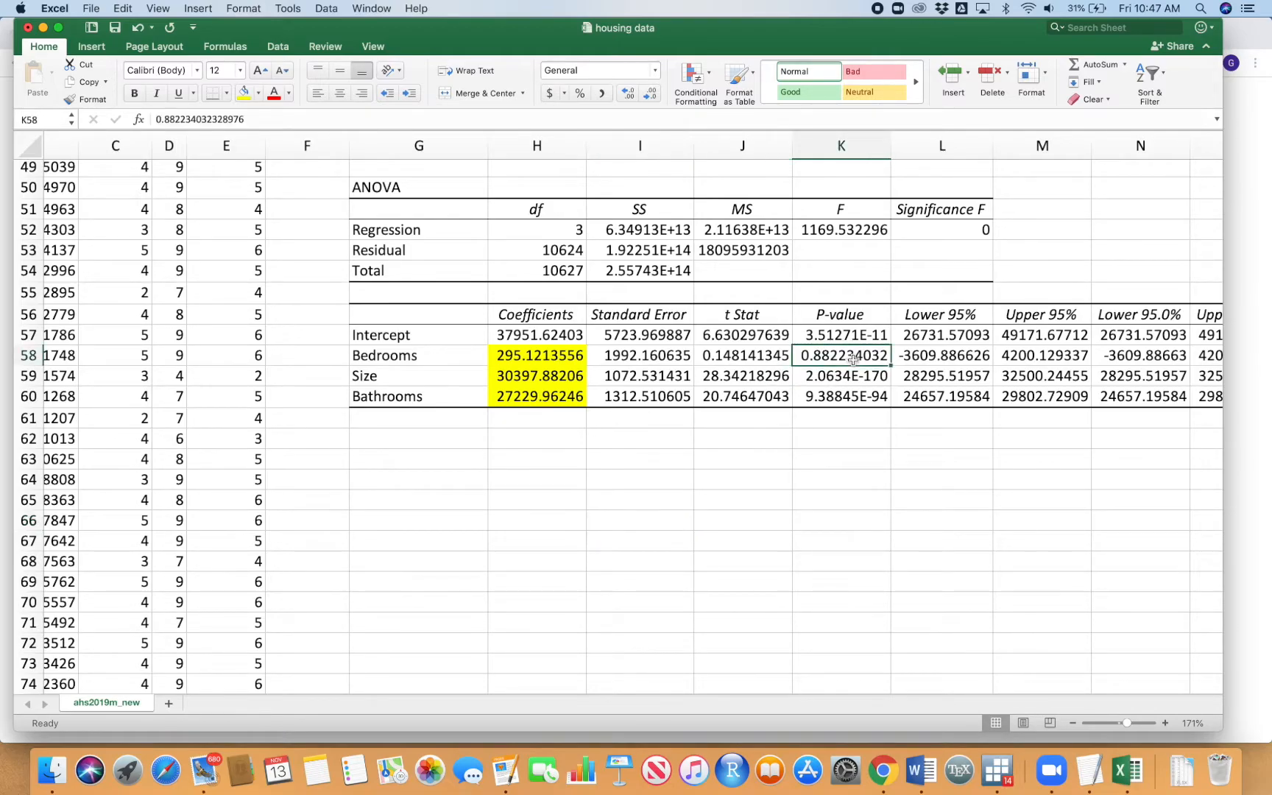
left_click(245, 92)
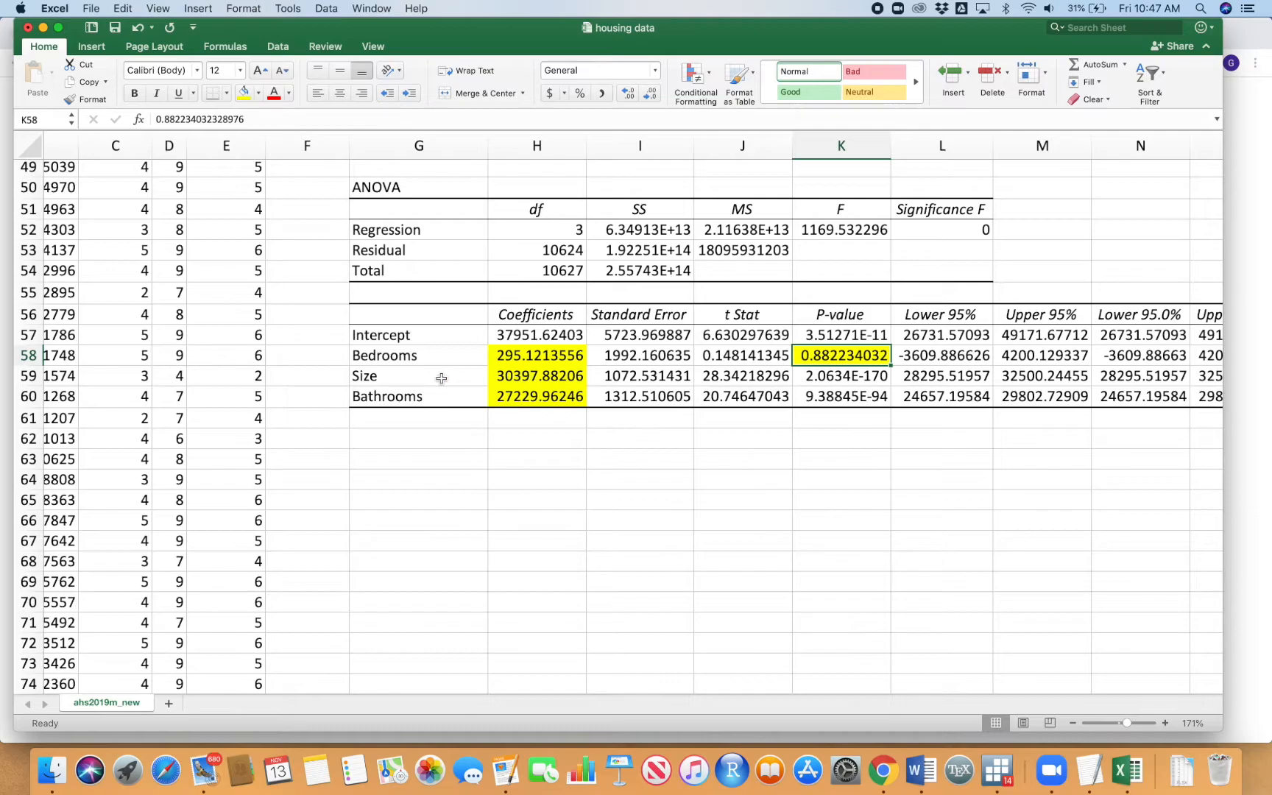
left_click_drag(439, 376, 442, 396)
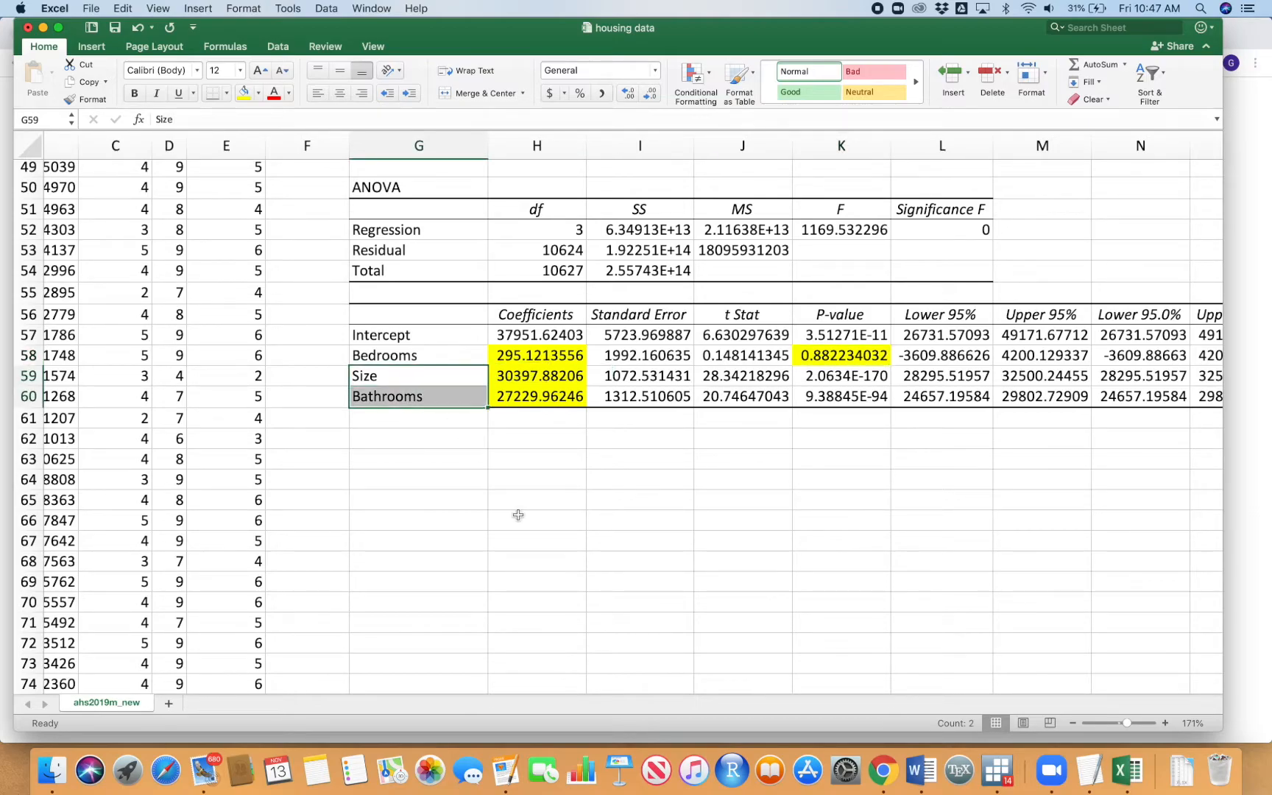
left_click(546, 355)
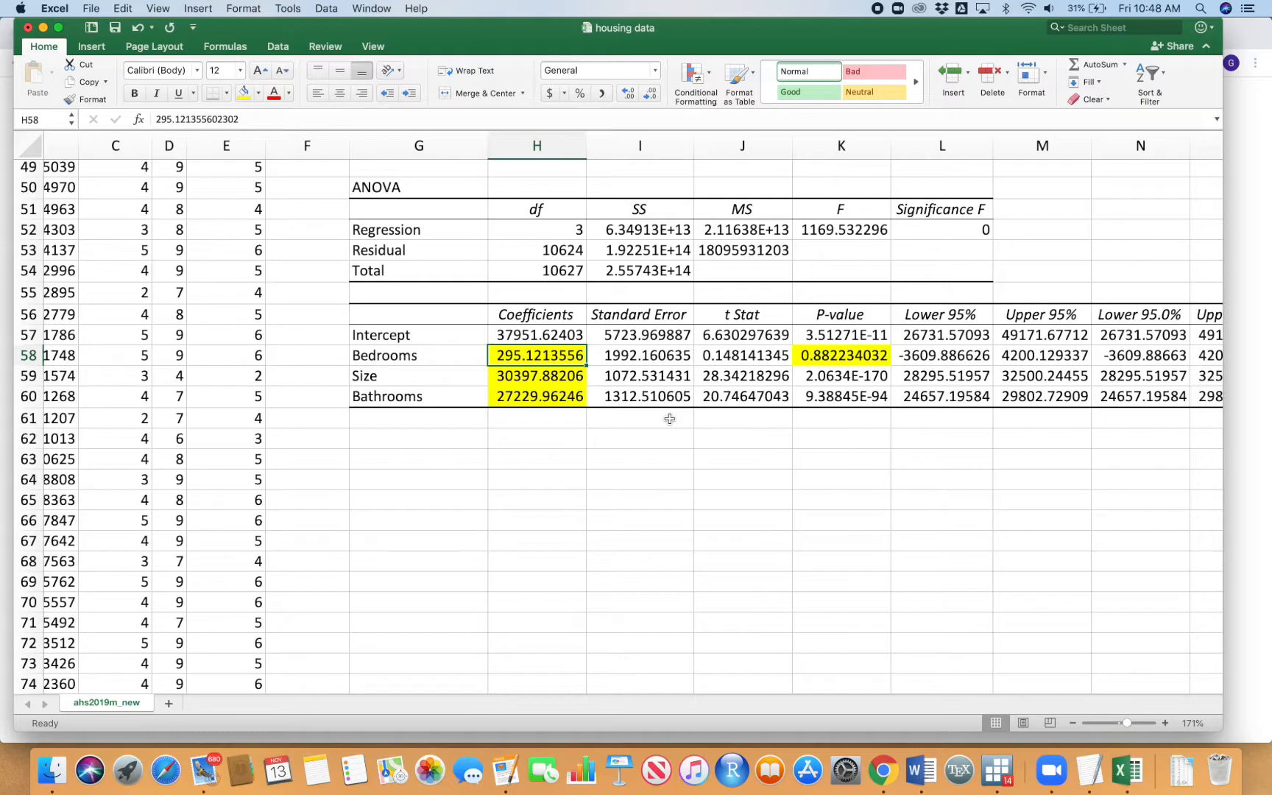
left_click(832, 354)
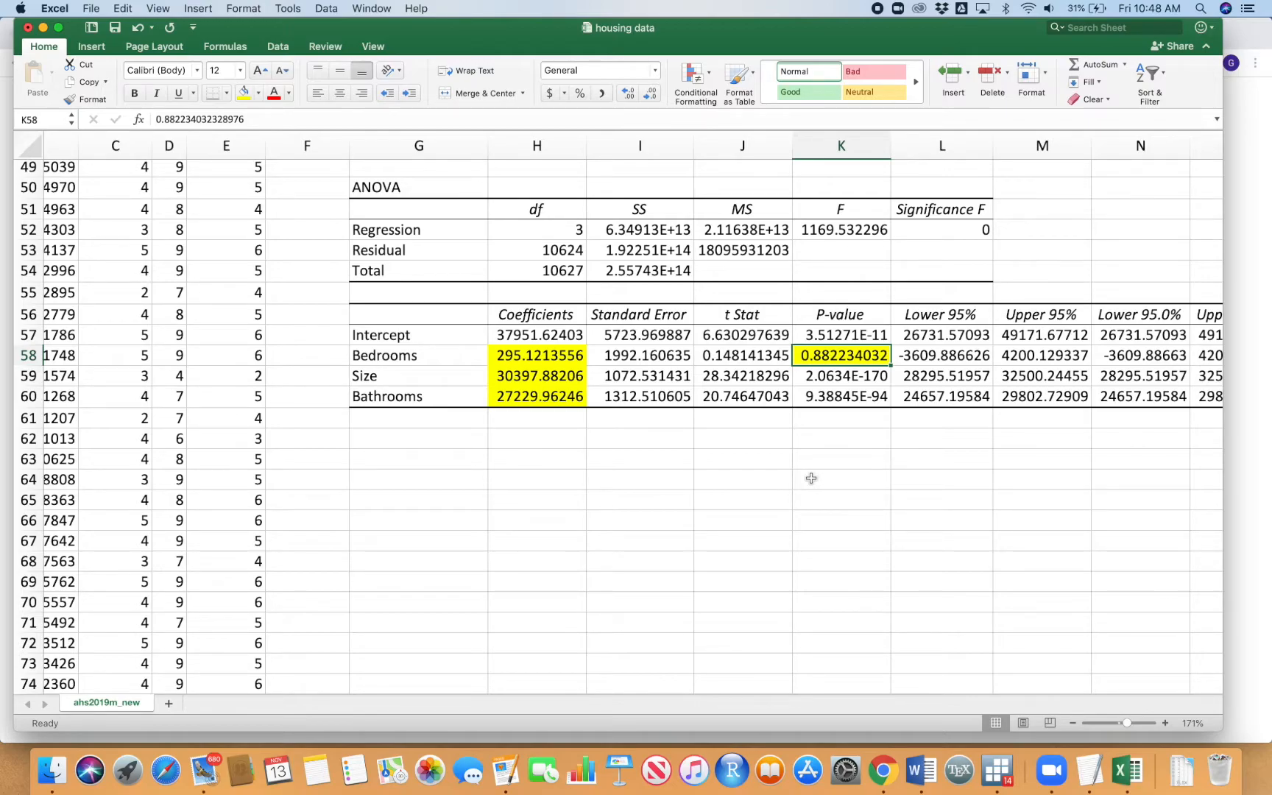
Step: Compare the Bedrooms coefficient and P-value in the first regression output with those in the second output
scroll(810, 478, "up", 15)
left_click(508, 476)
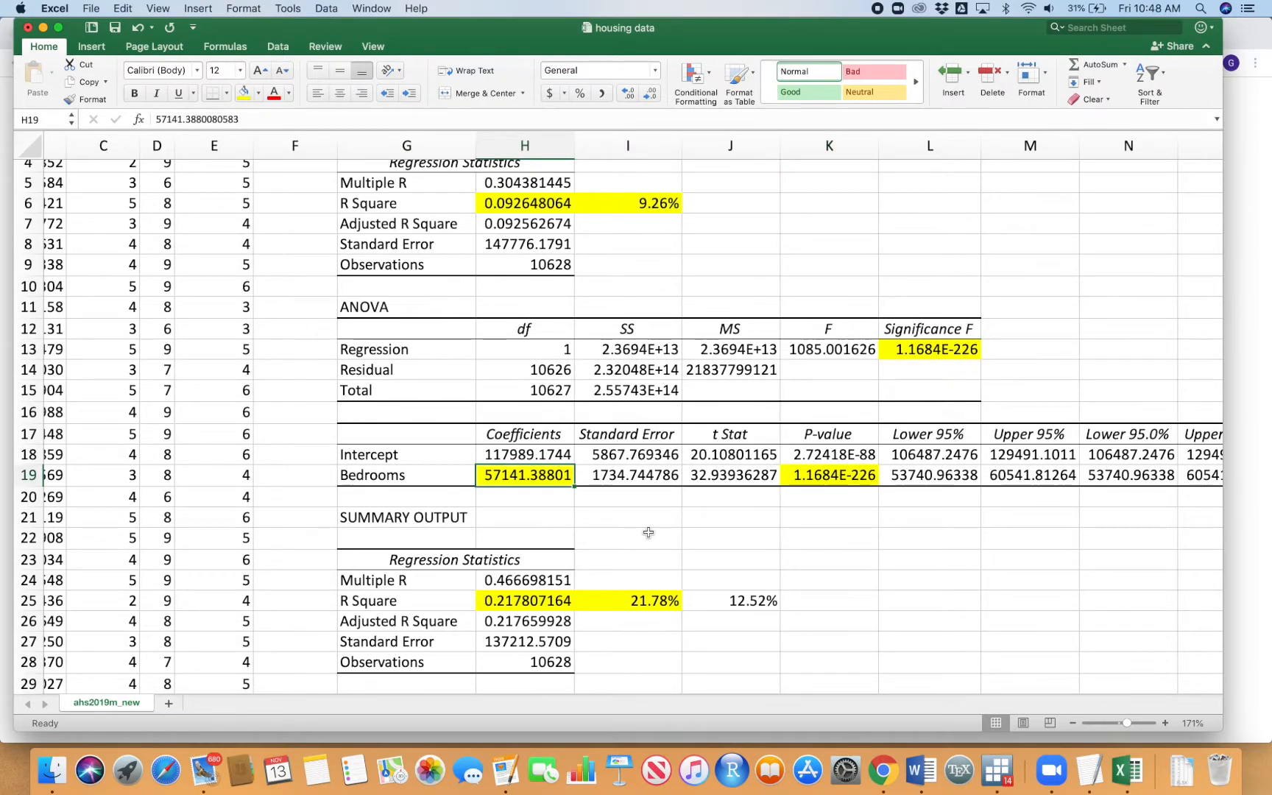
left_click(814, 473)
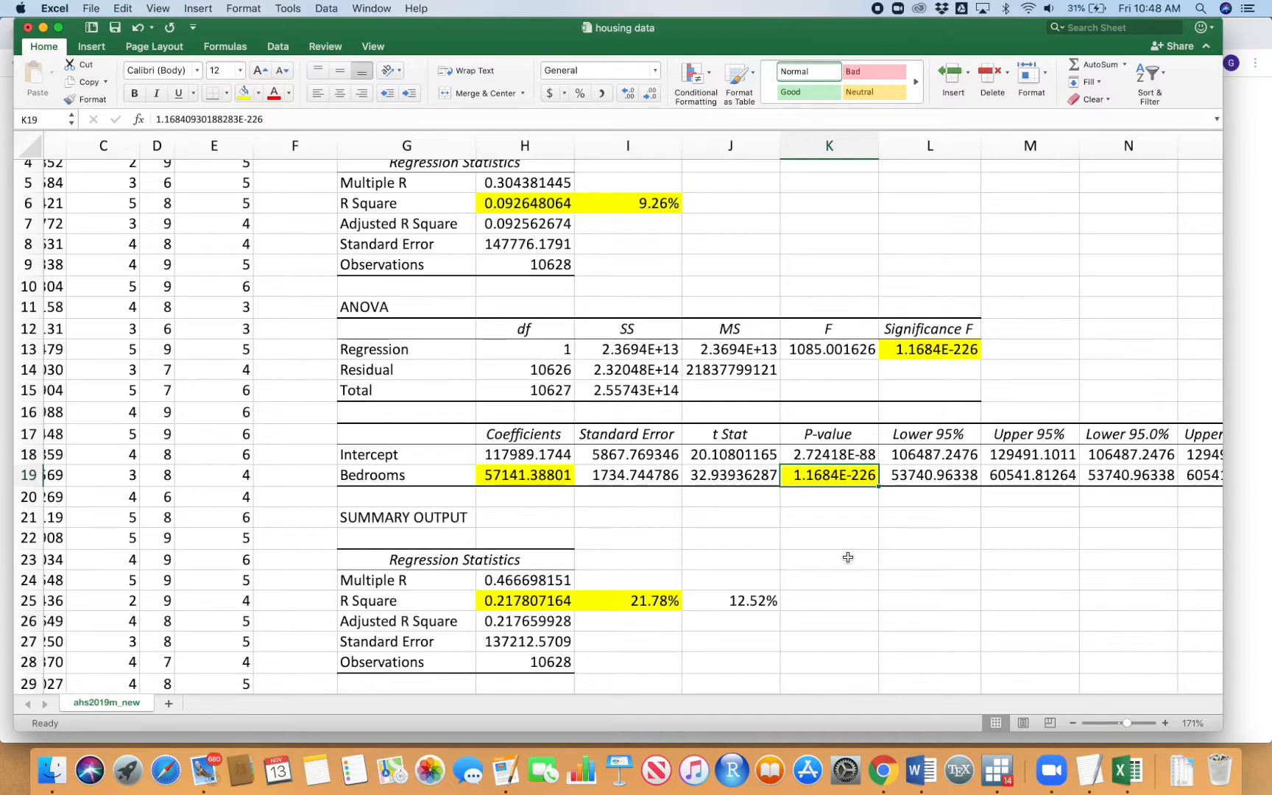
scroll(848, 558, "down", 3)
scroll(848, 557, "down", 5)
left_click(535, 517)
left_click_drag(519, 506, 536, 497)
left_click(677, 265)
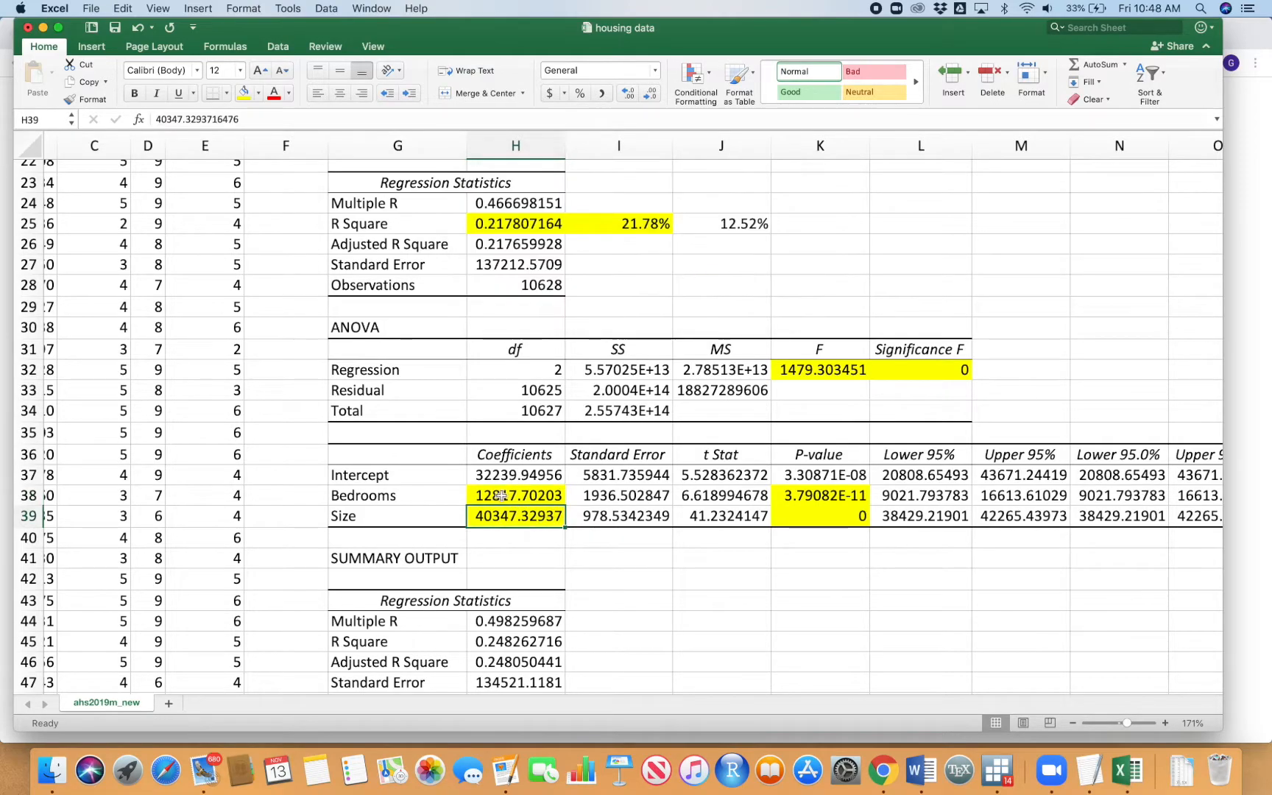
left_click(839, 501)
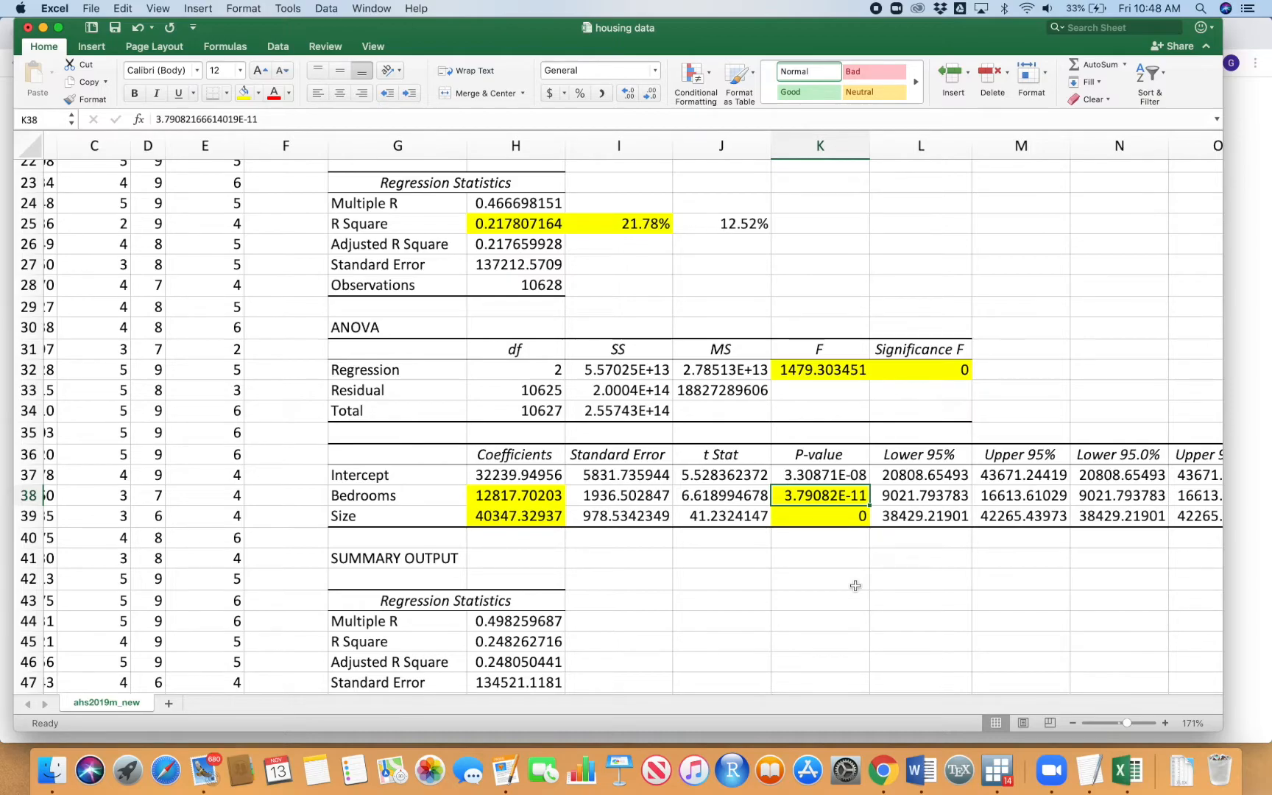
Step: Examine the Bedrooms coefficient and P-value in the third output alongside the Size and Bathrooms predictors
scroll(855, 585, "down", 10)
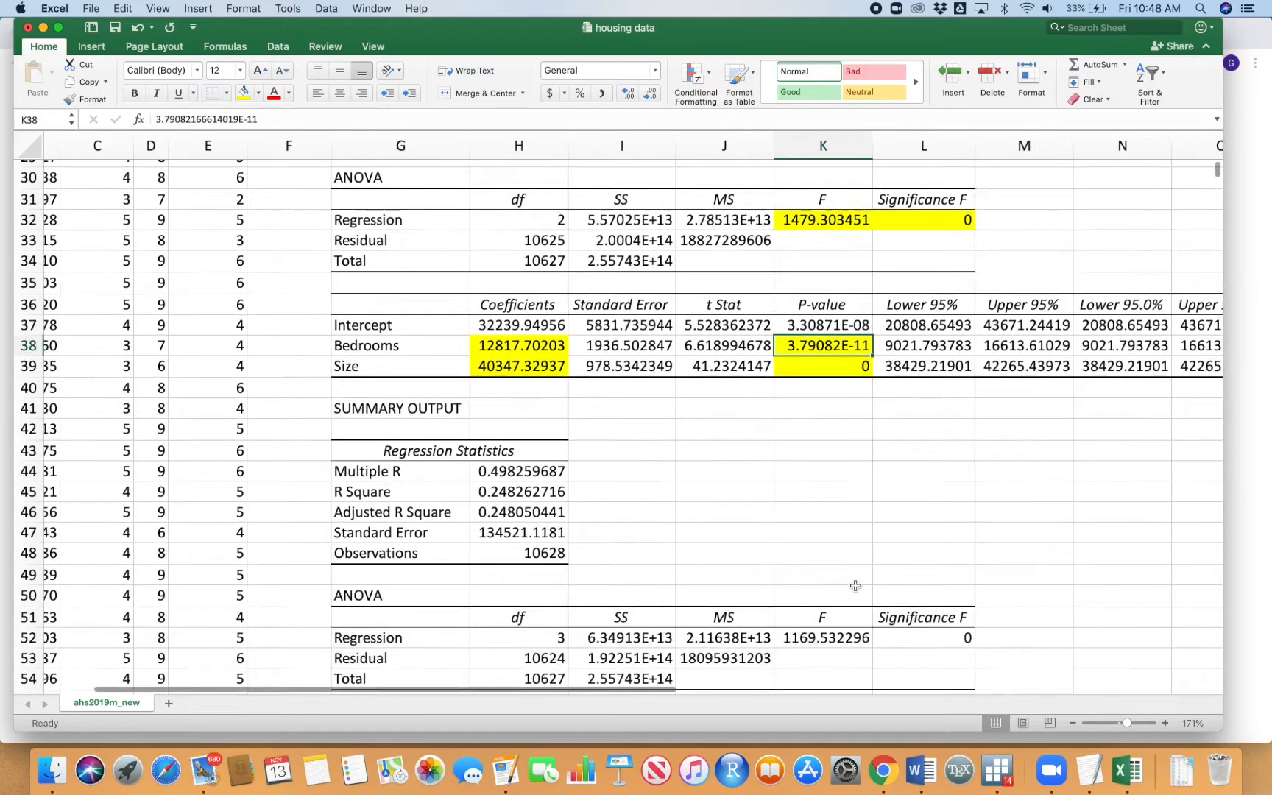
left_click(400, 430)
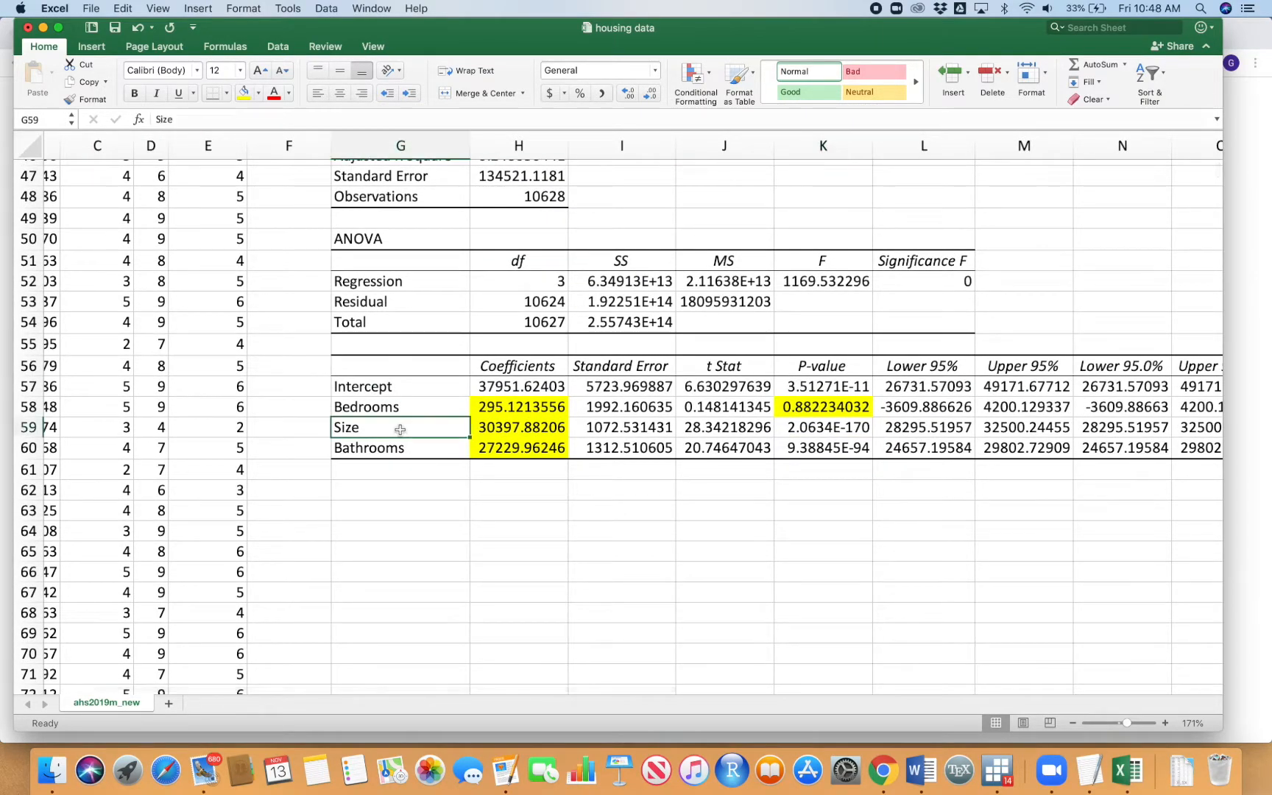
left_click(401, 449)
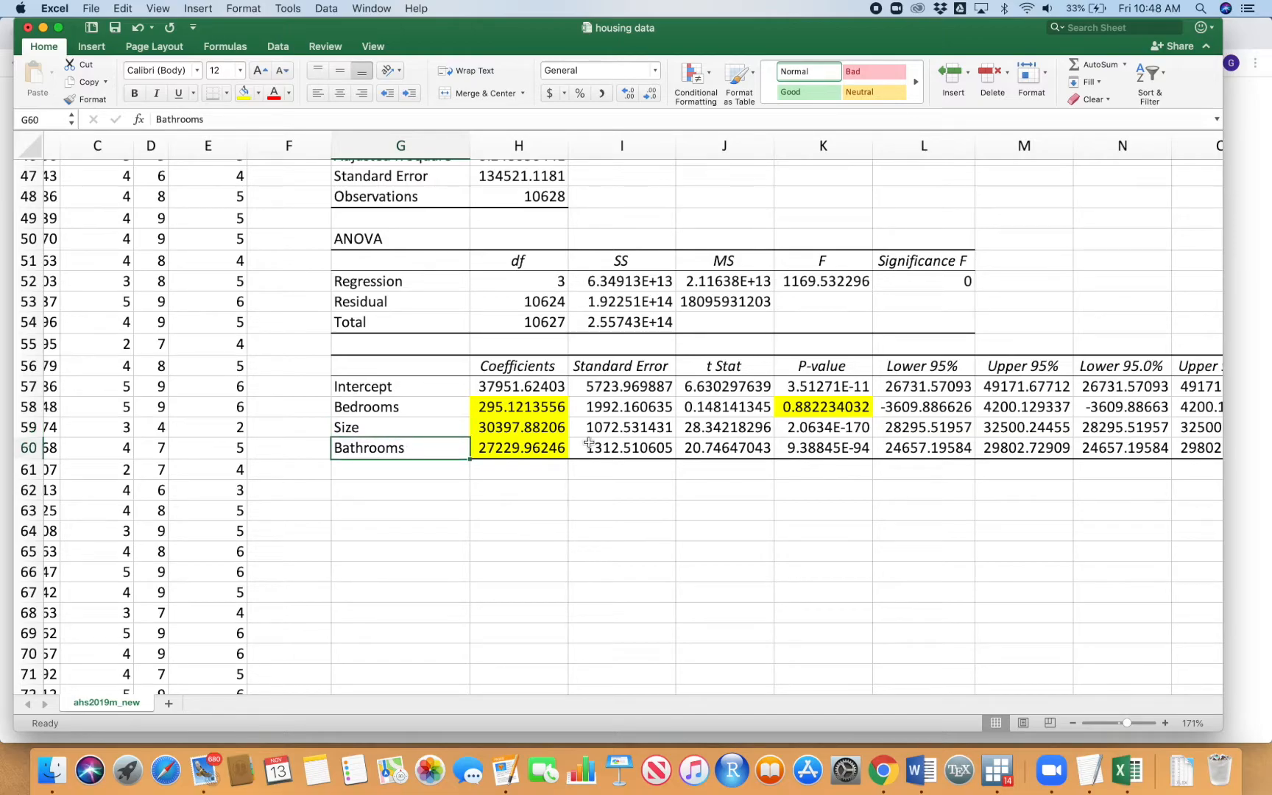
left_click(801, 410)
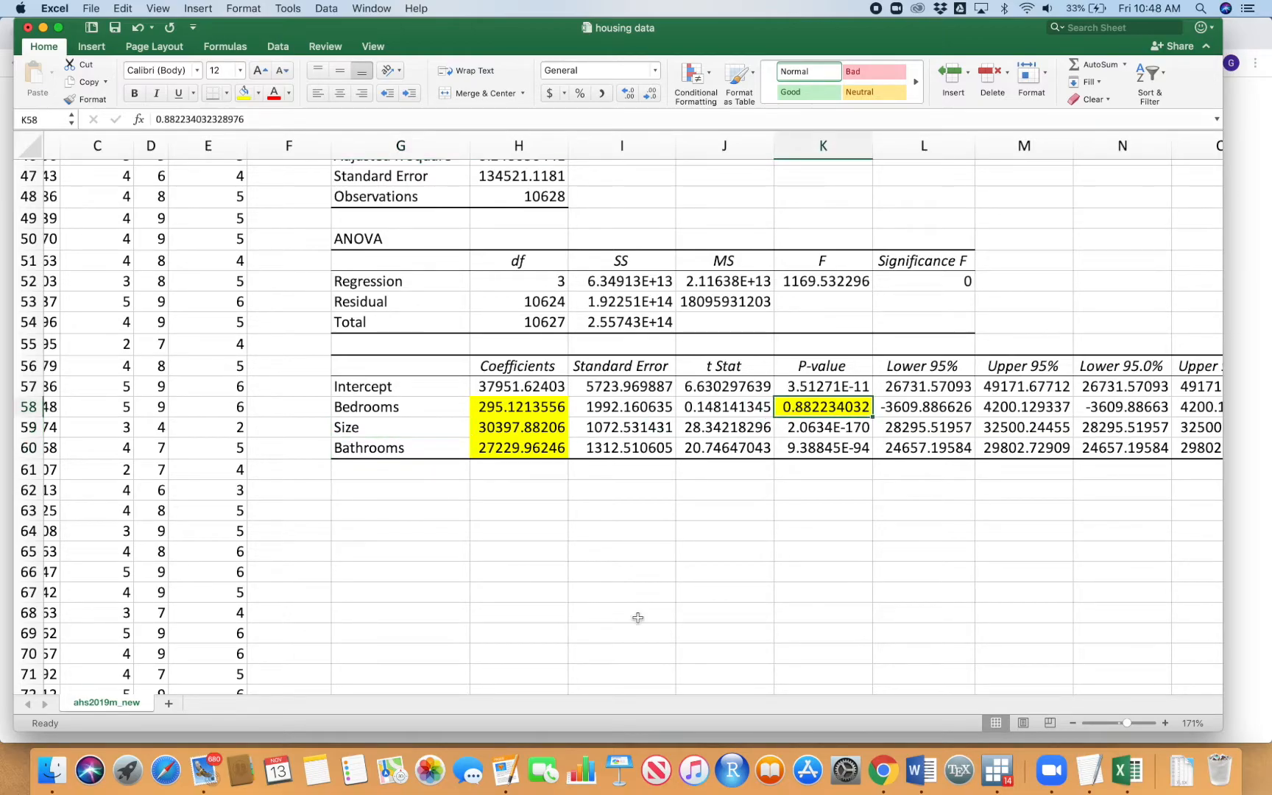
left_click(416, 447)
left_click(405, 434)
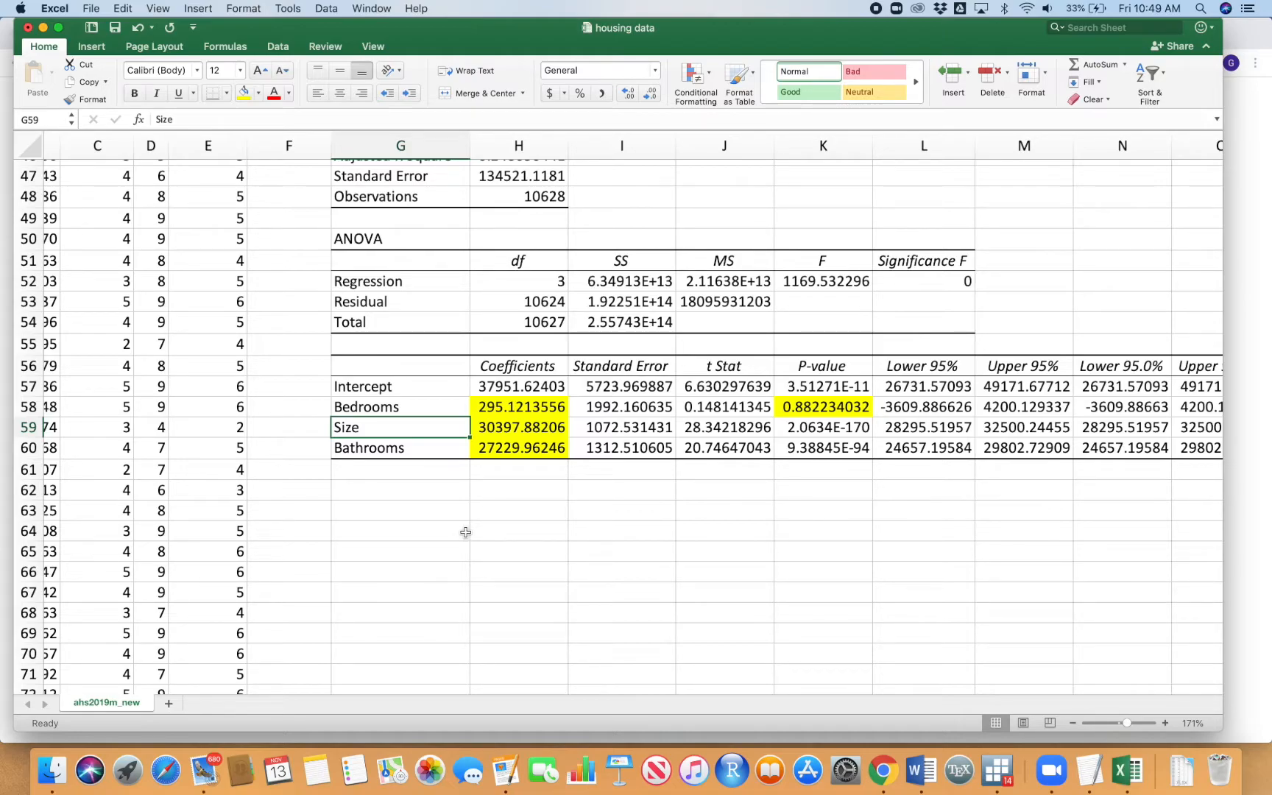
left_click(524, 405)
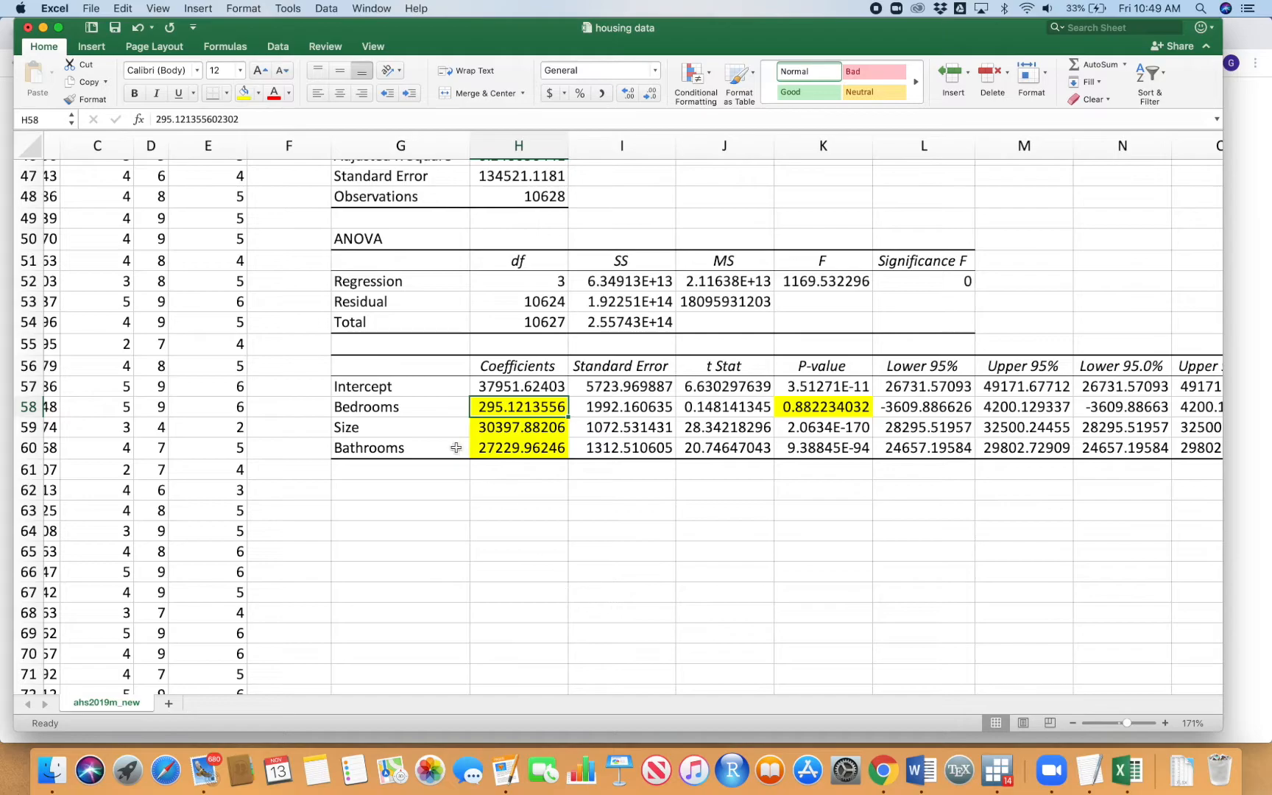
left_click(431, 434)
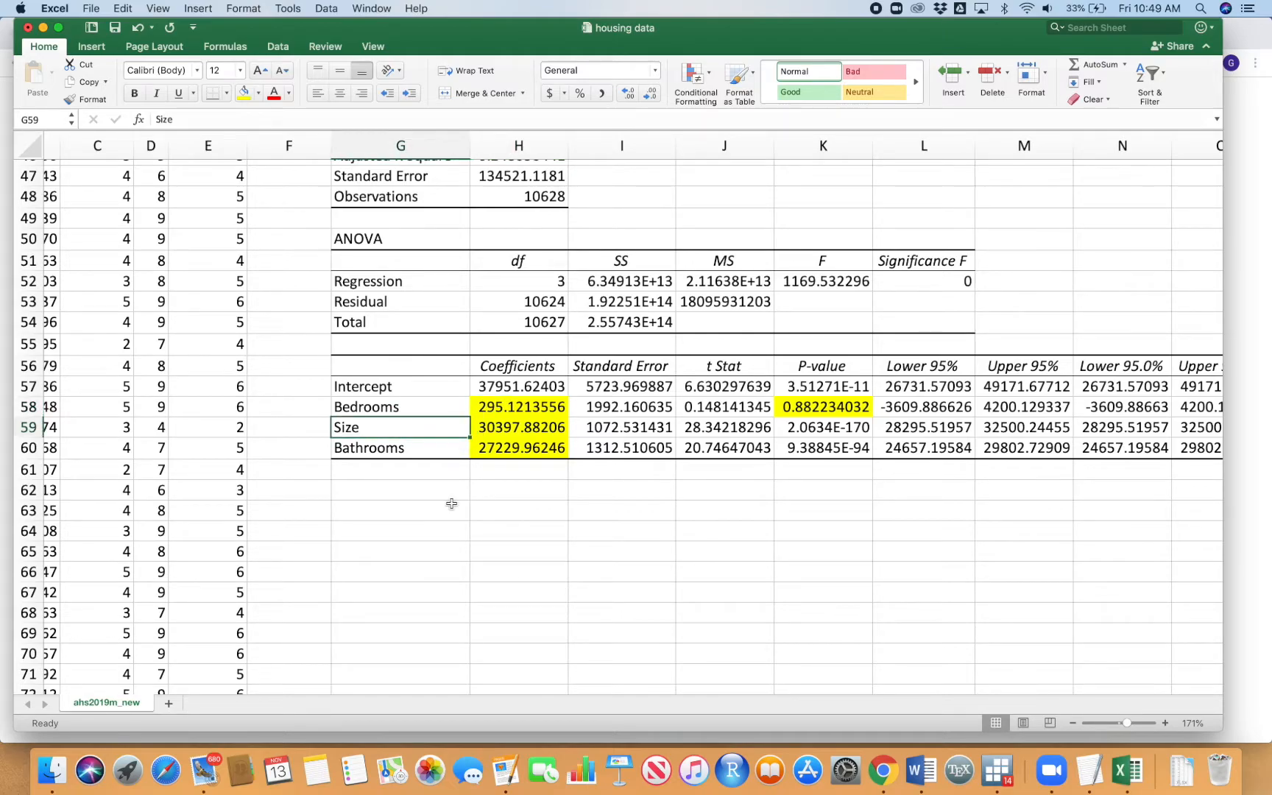
left_click(419, 450)
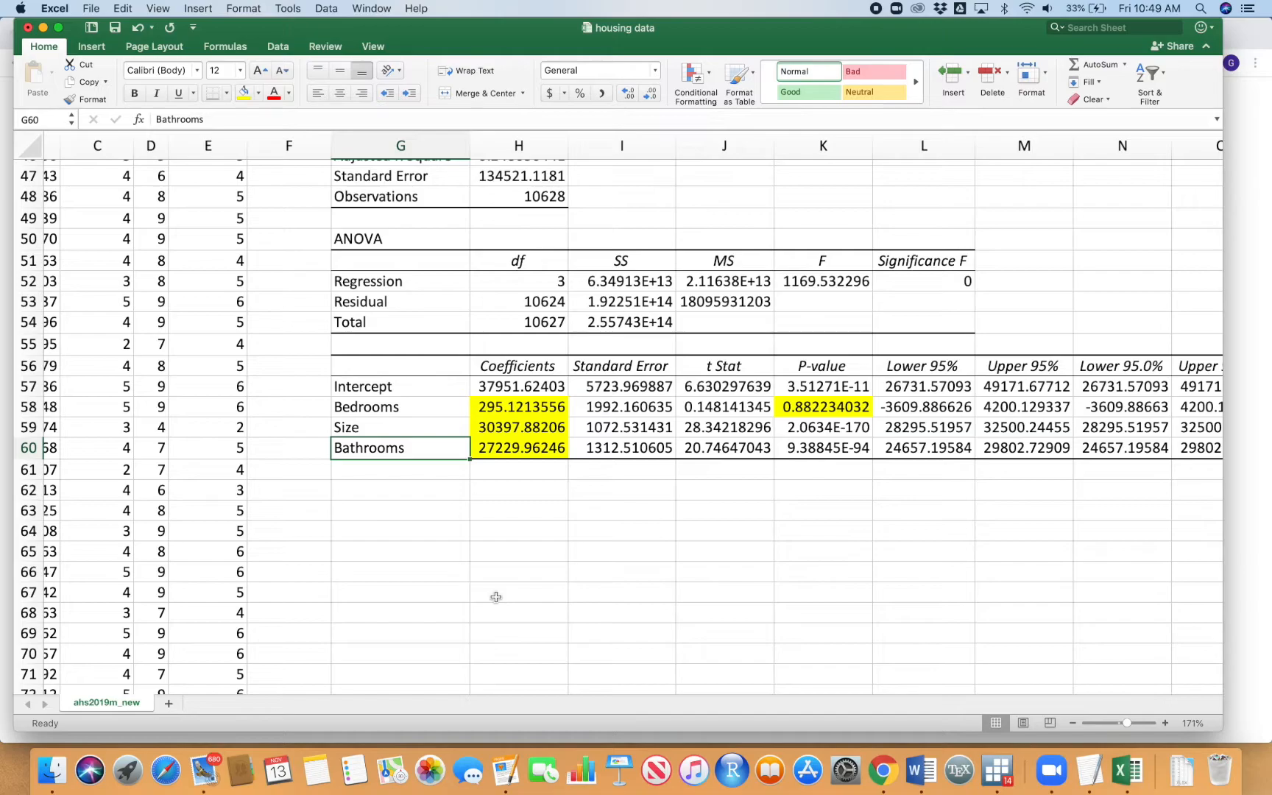
left_click(454, 430)
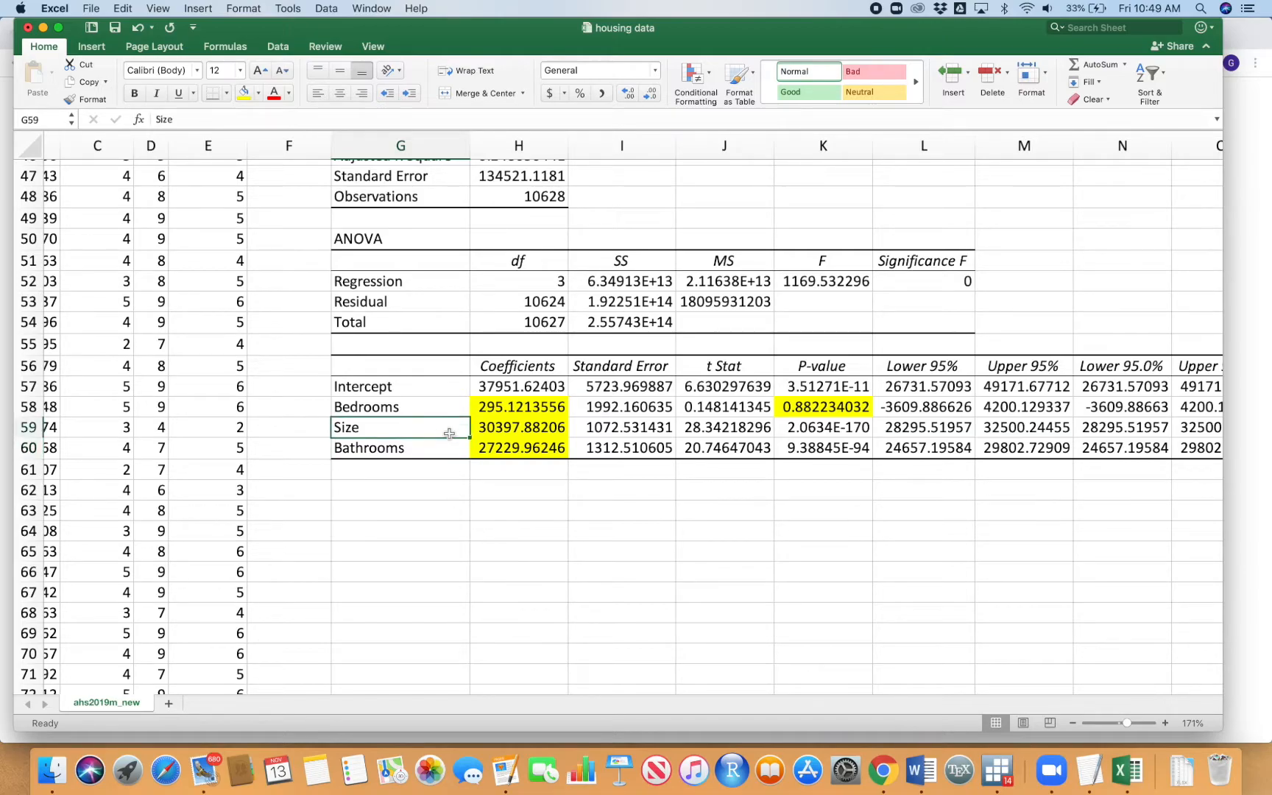
Step: Review the Size and Bathrooms P-values and the Size coefficient in the third regression output
left_click(844, 430)
left_click(844, 448)
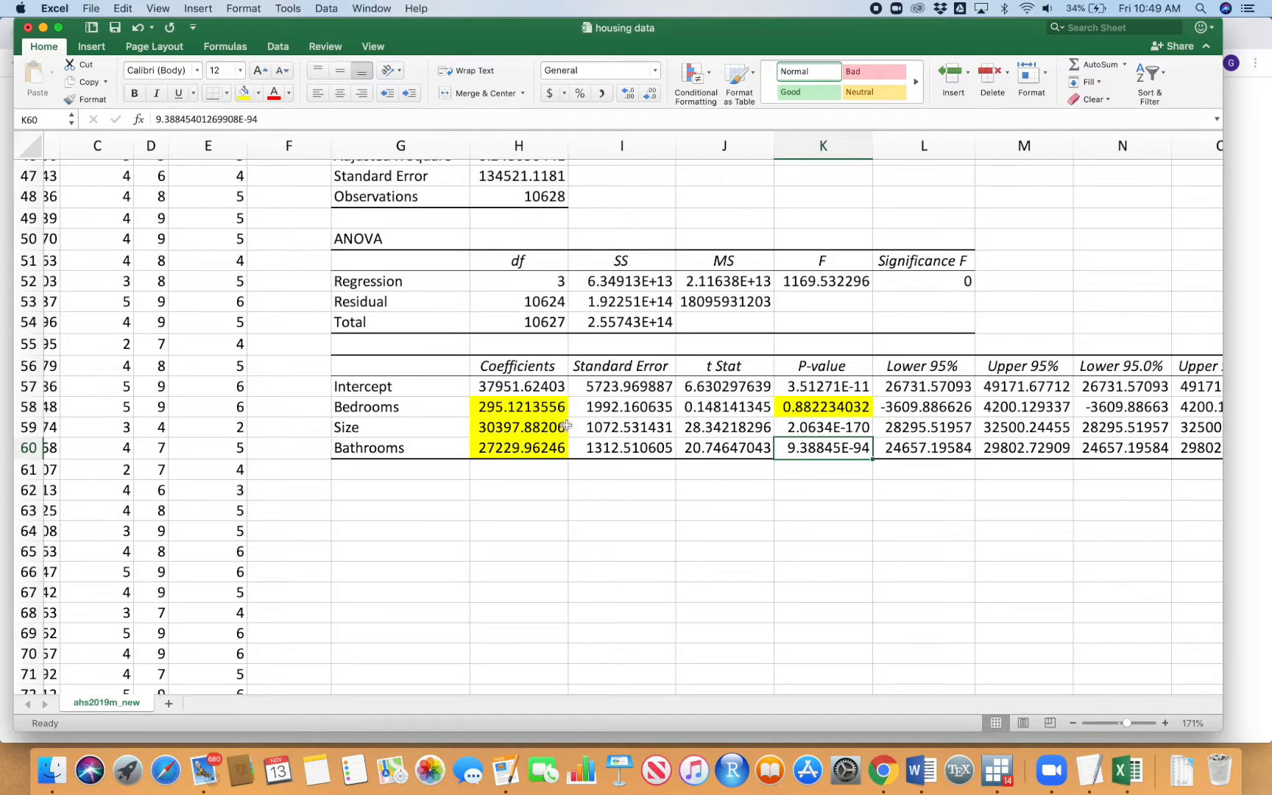
left_click(507, 426)
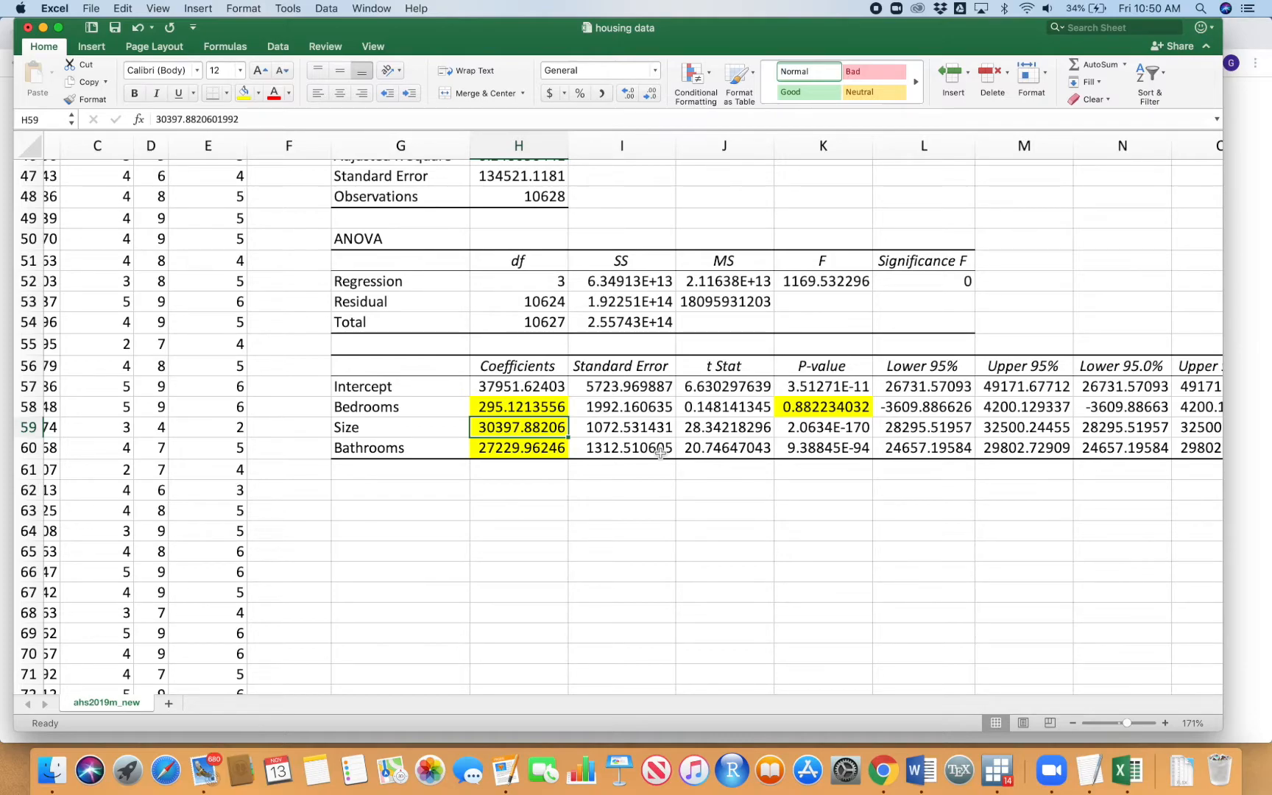
double_click(809, 425)
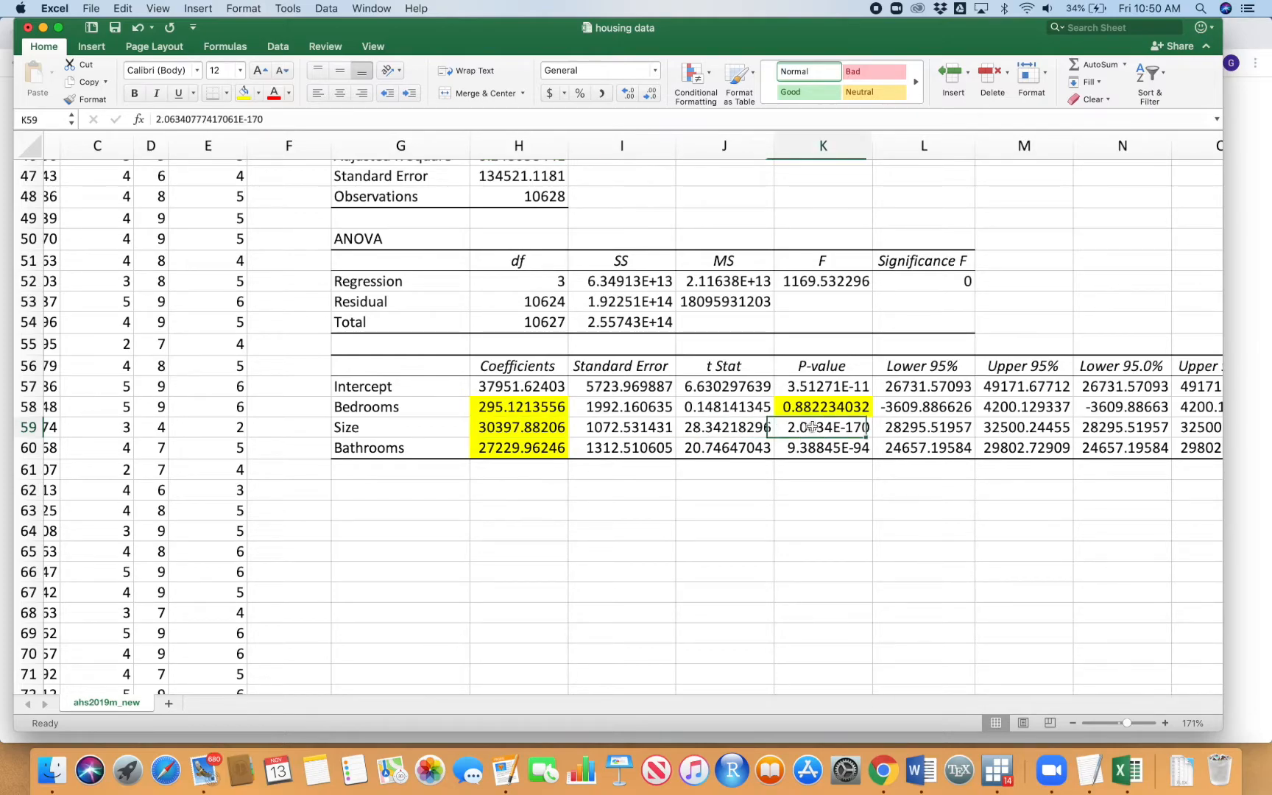
key("Escape")
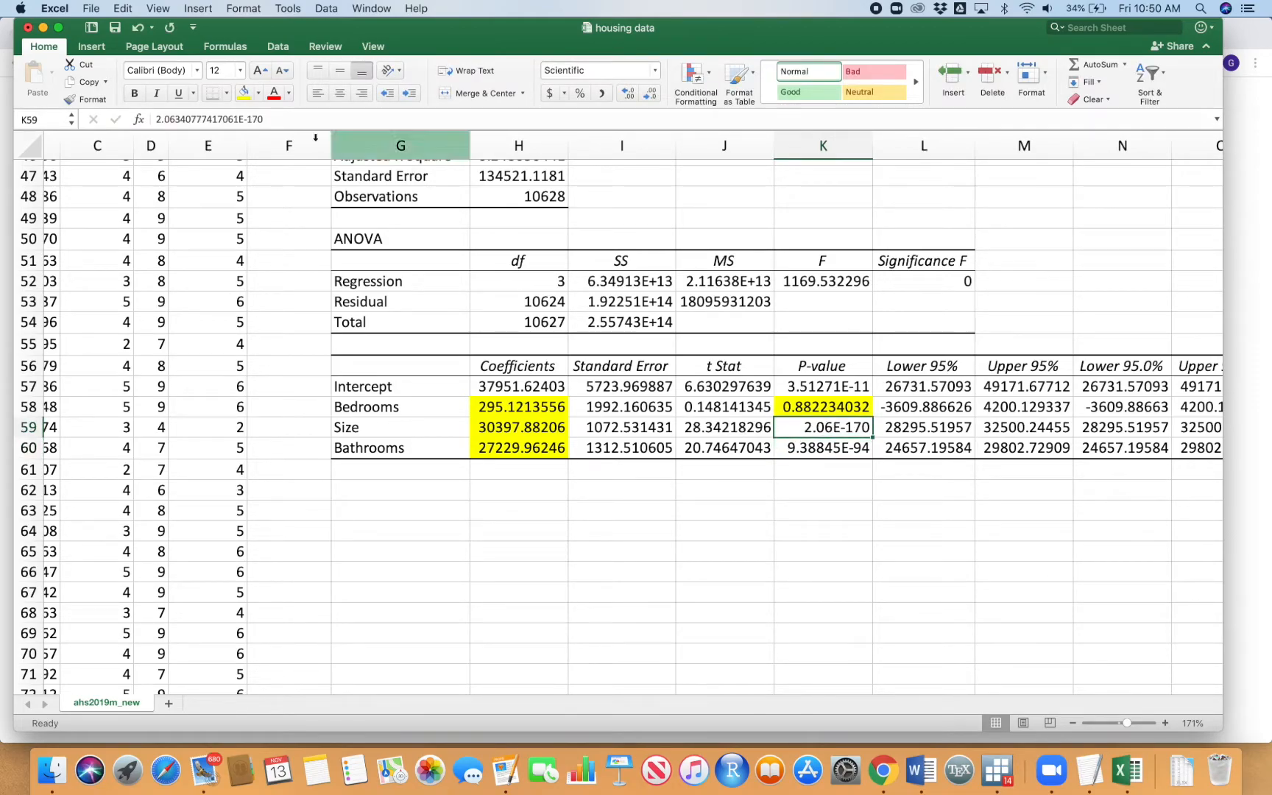
key("super+z")
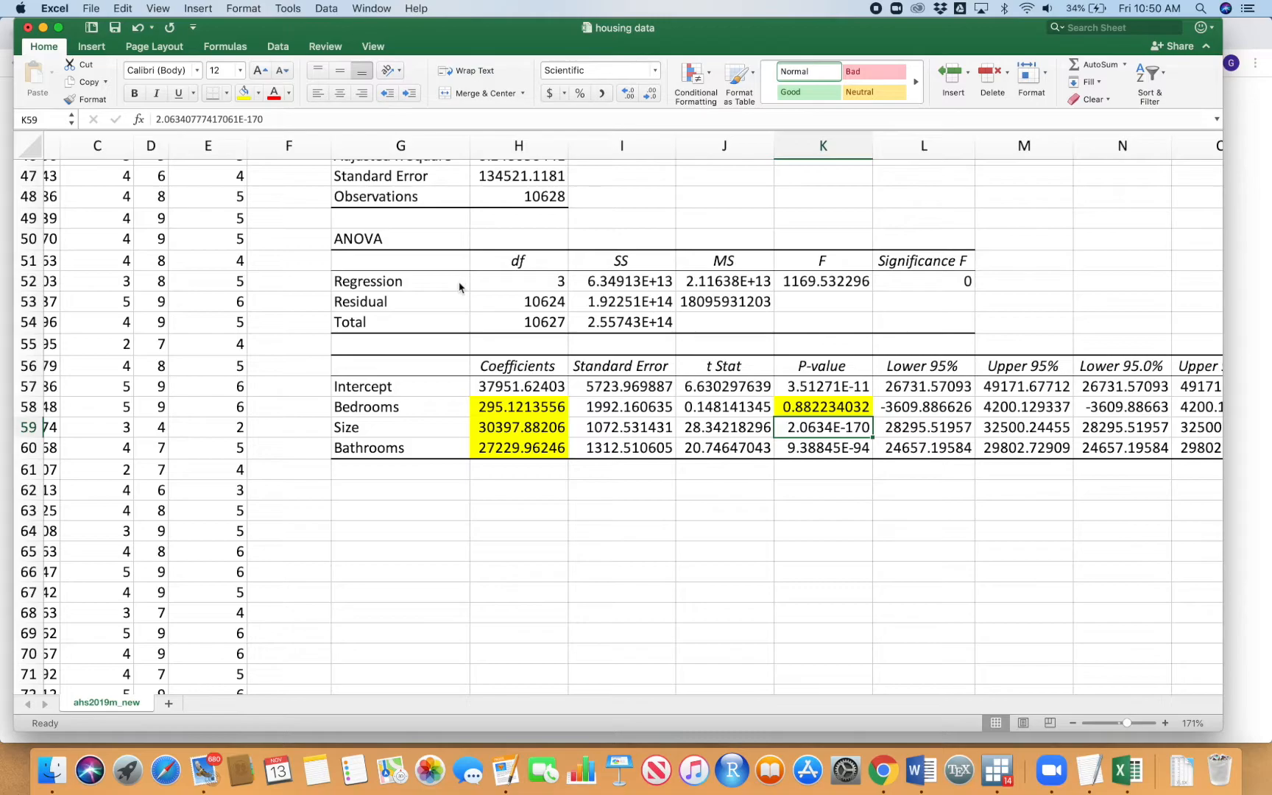
Step: Highlight the Size P-value (K59) of the third output in yellow
left_click(828, 449)
left_click(826, 428)
left_click(247, 96)
left_click(806, 508)
Step: Highlight the Bathrooms P-value (K60) in yellow and review it against the Bathrooms coefficient in the third output
left_click(821, 452)
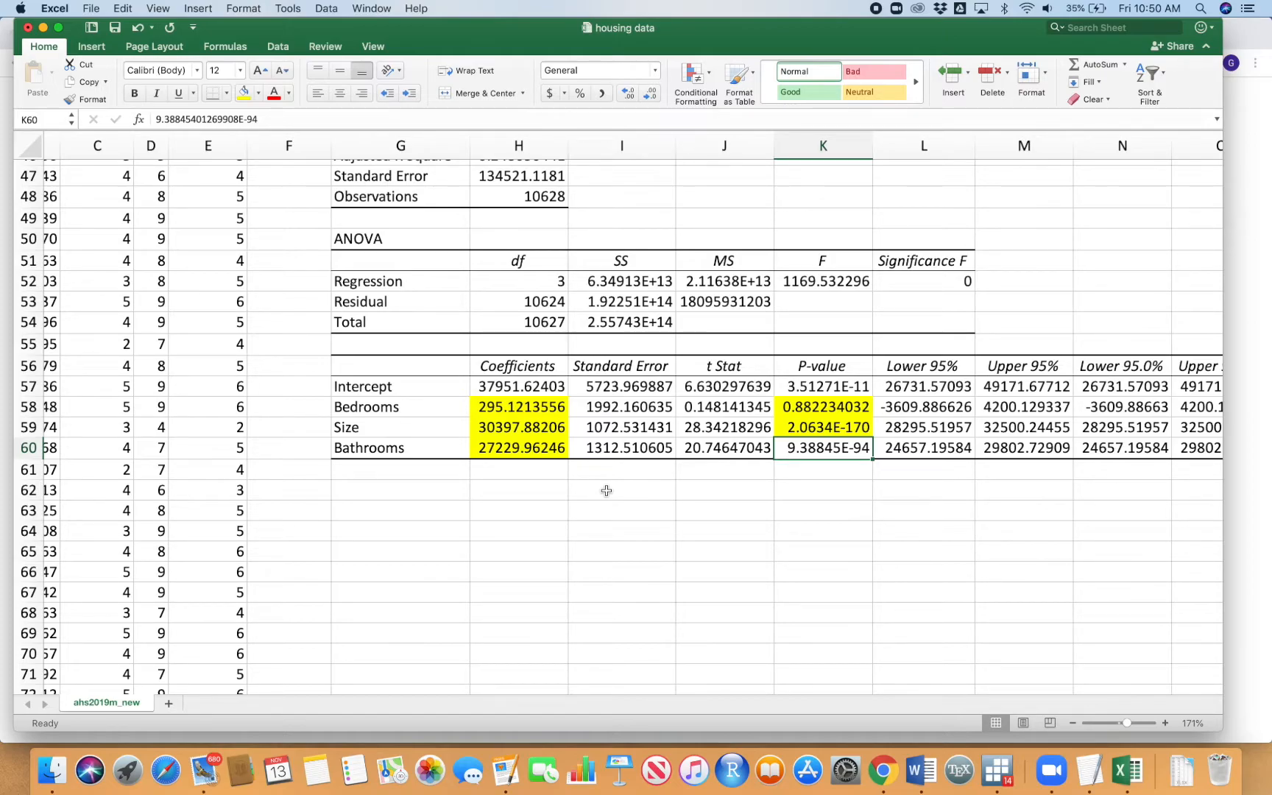
left_click(463, 449)
left_click(486, 449)
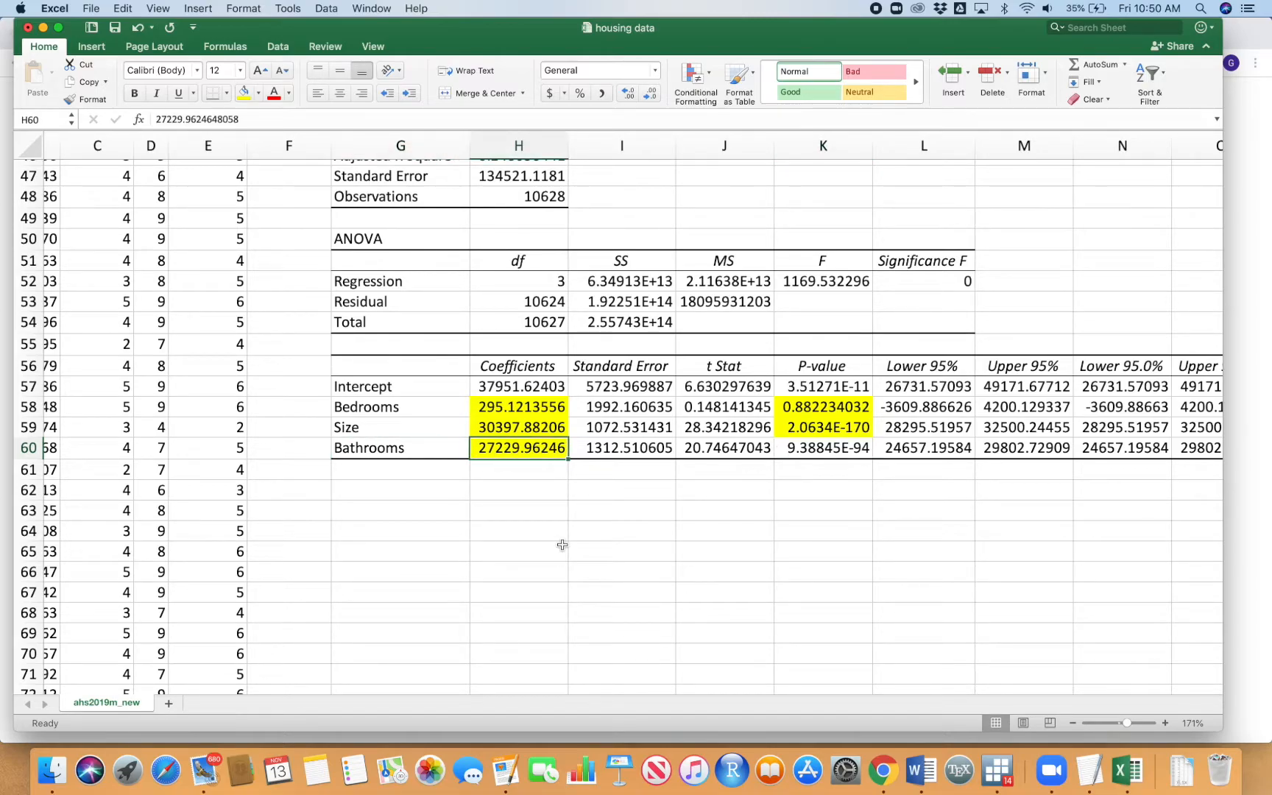
left_click(793, 448)
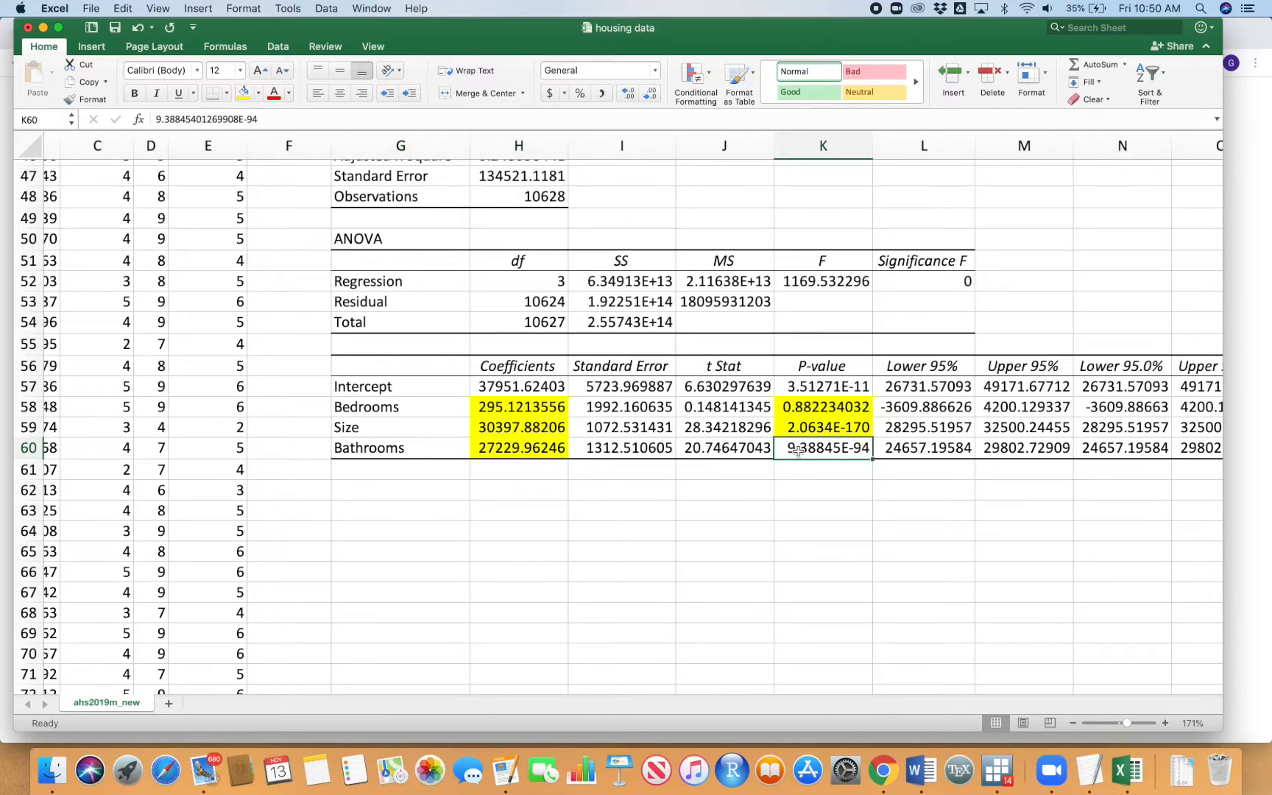
left_click(244, 91)
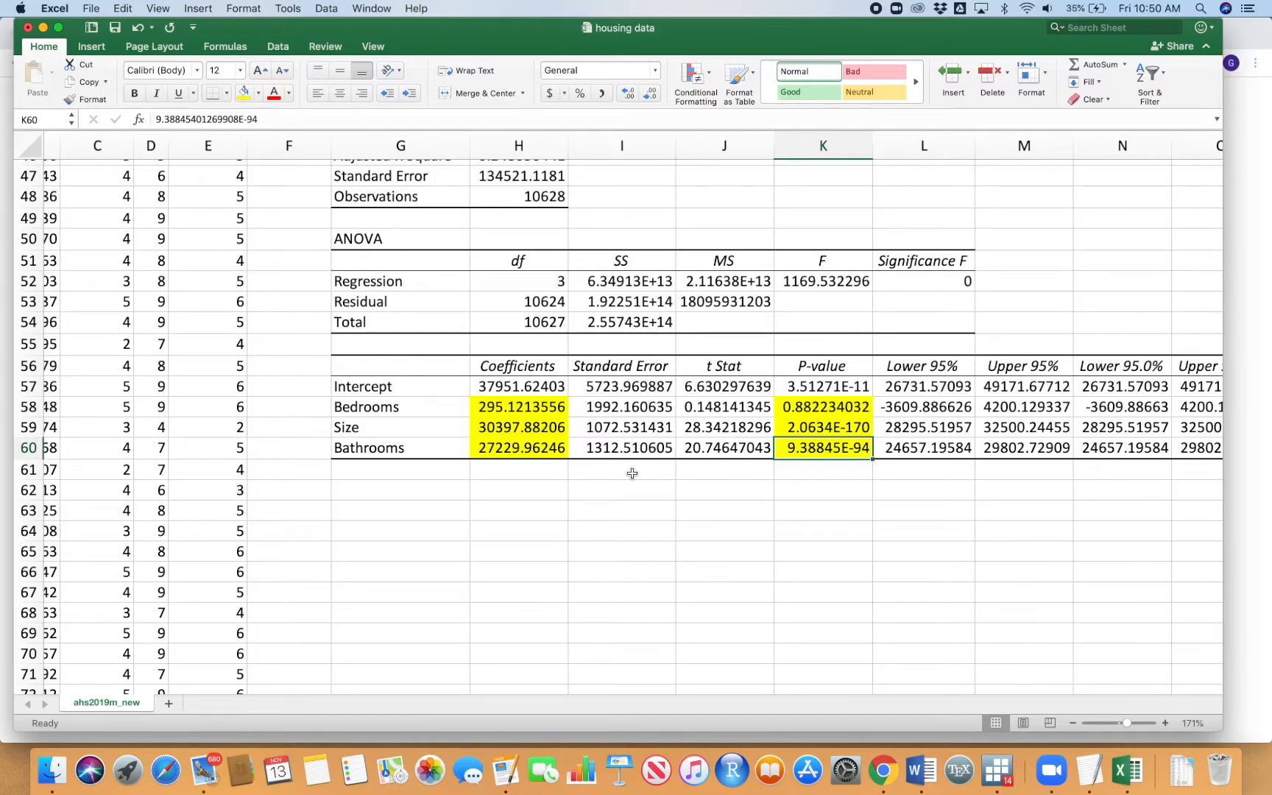
left_click(524, 451)
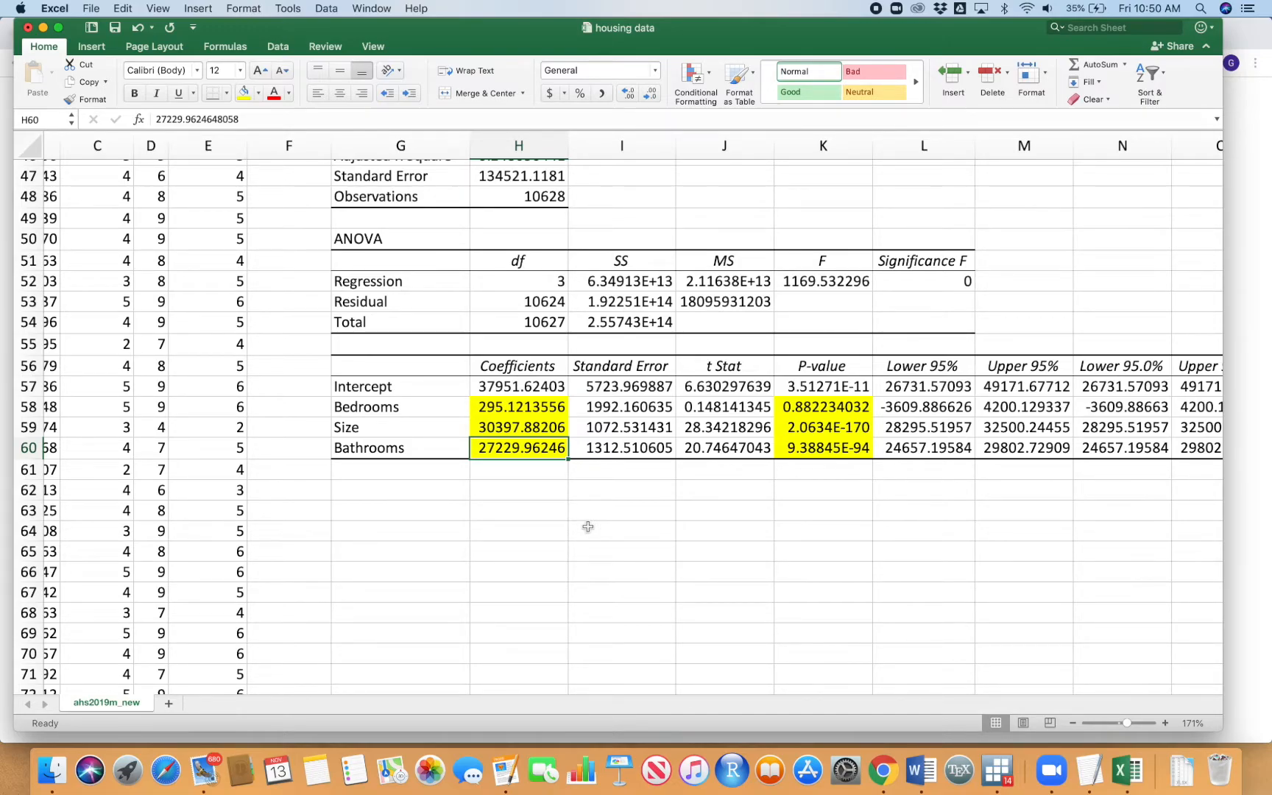
Step: Highlight the Significance F value (L52) of the third output in yellow
scroll(648, 525, "up", 4)
left_click(767, 480)
left_click(778, 559)
left_click(869, 354)
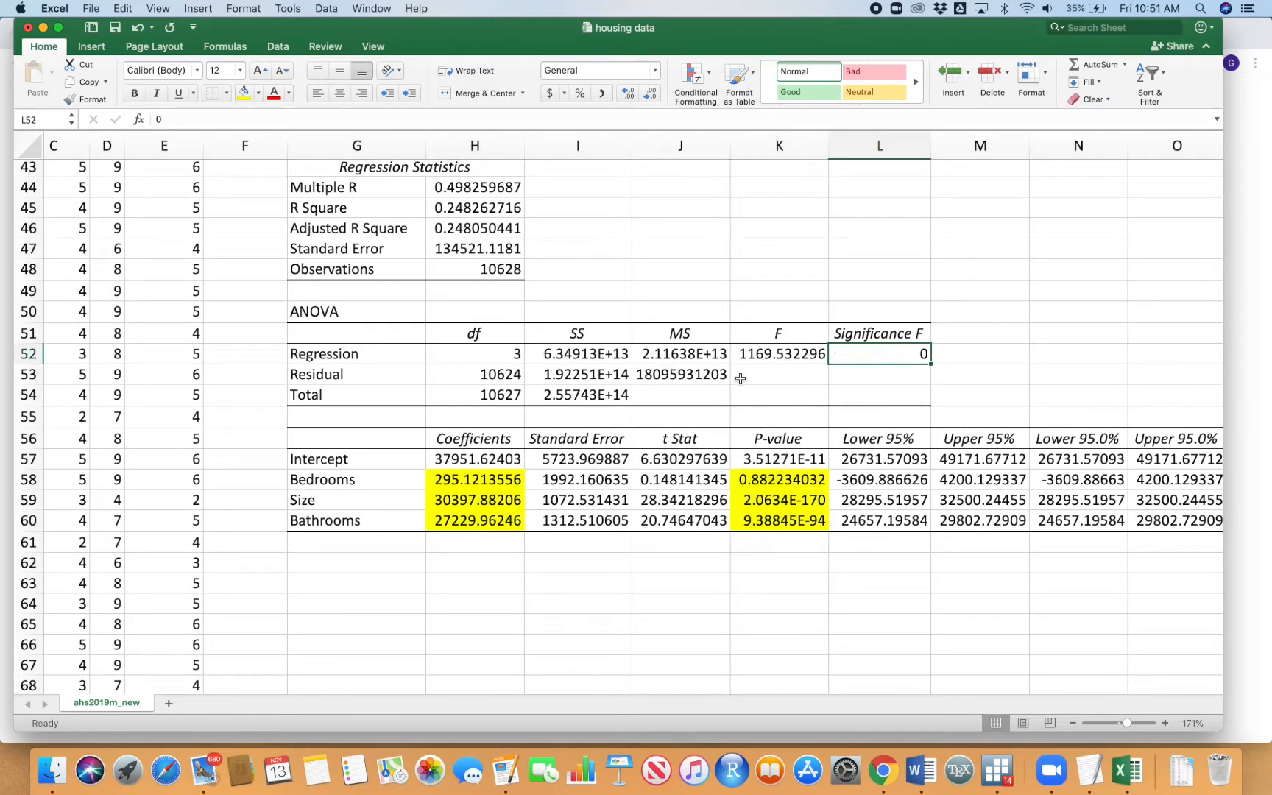
left_click(243, 92)
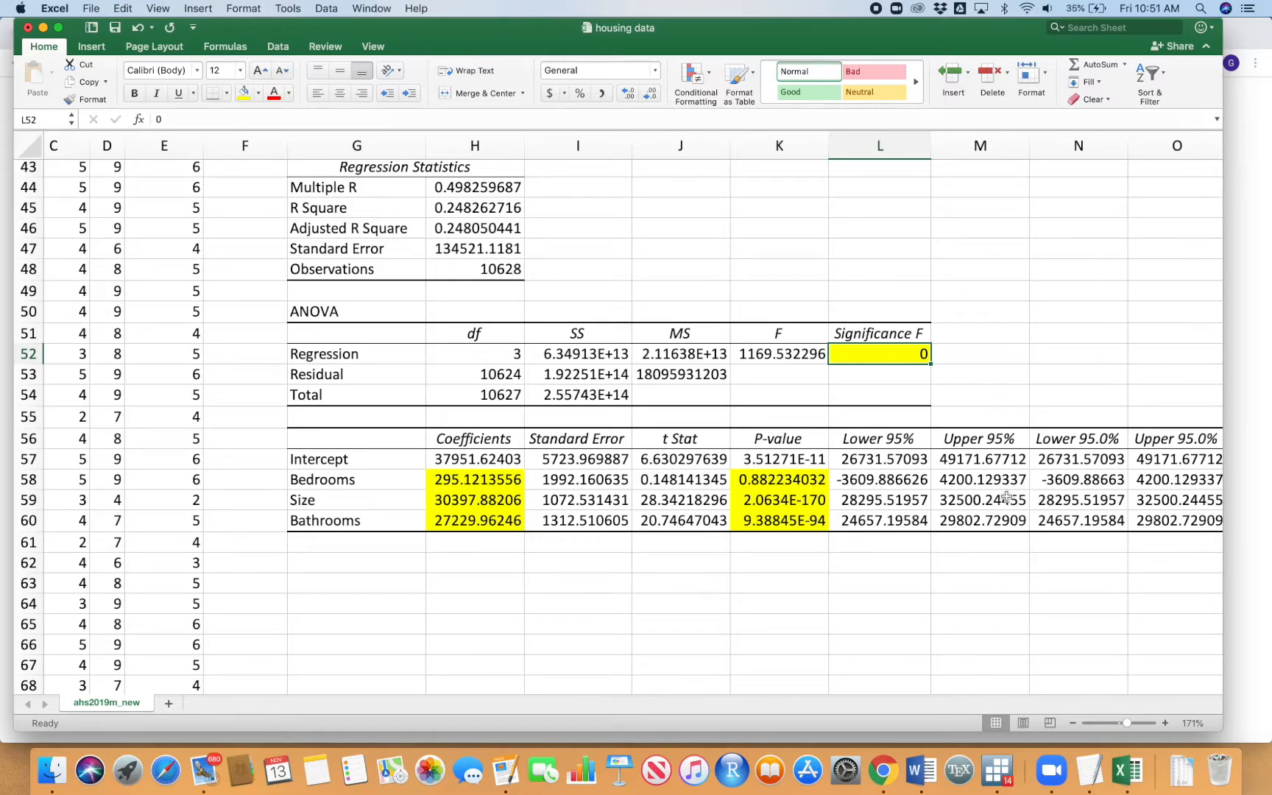
Step: Review the three predictor names in the third output and highlight its R Square value (H45) in yellow
left_click_drag(372, 482, 373, 524)
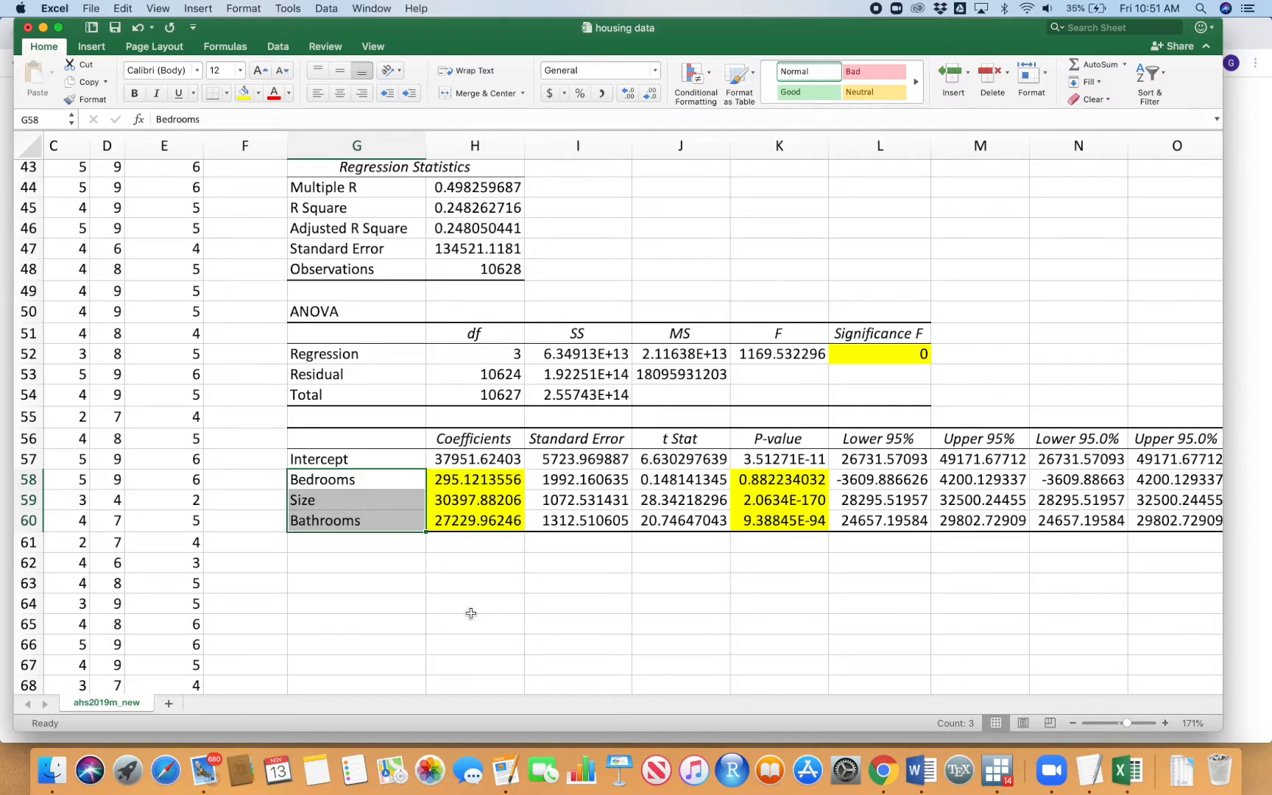
left_click(471, 209)
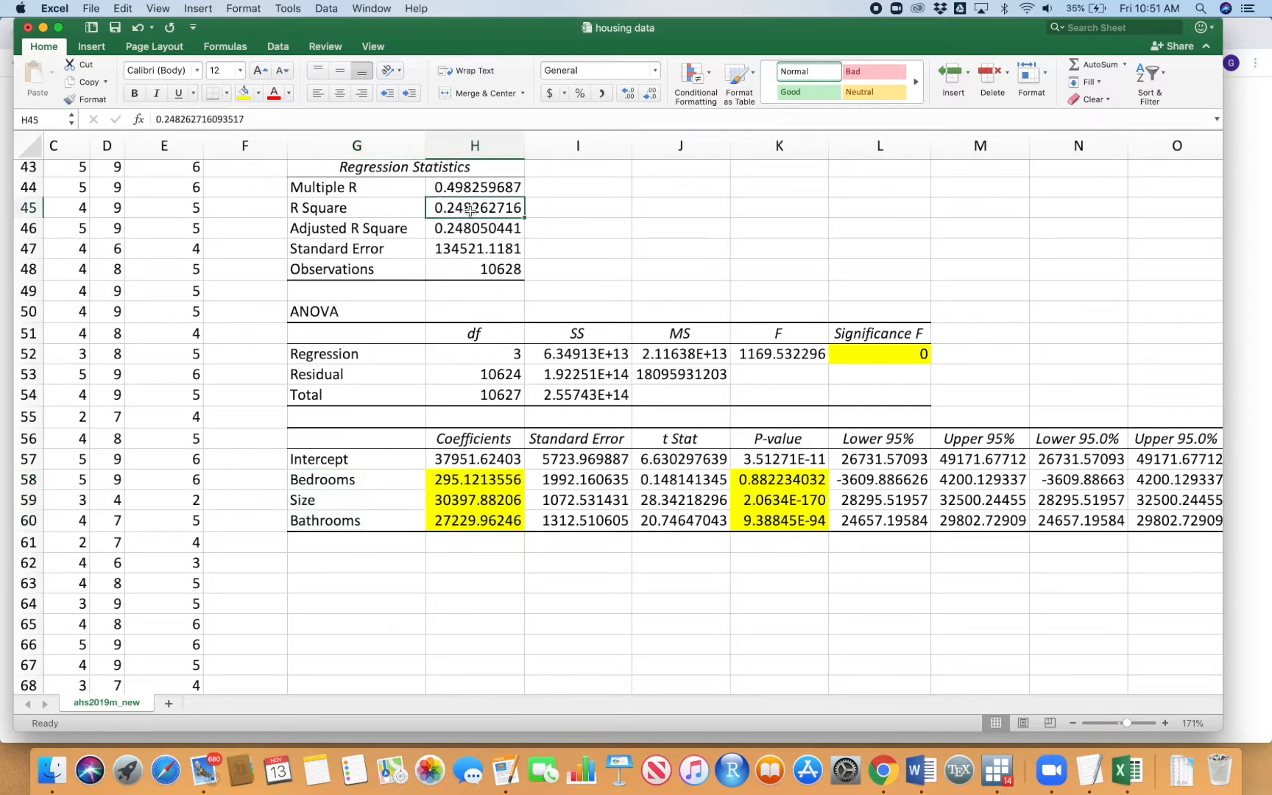
left_click(244, 92)
Step: Enter 24.83% in I45, beside the third output's R Square, as its percentage form
scroll(530, 221, "up", 3)
scroll(530, 221, "right", 1)
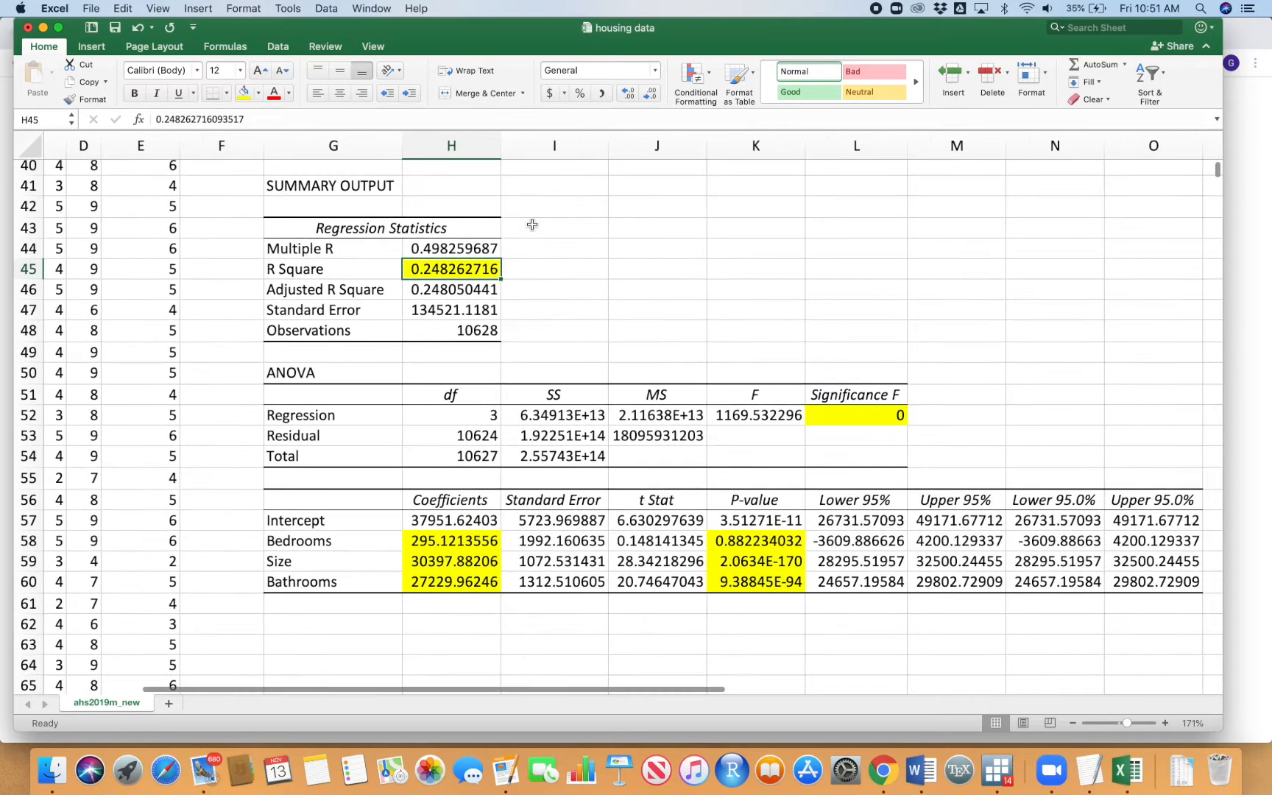
left_click(545, 267)
type("2")
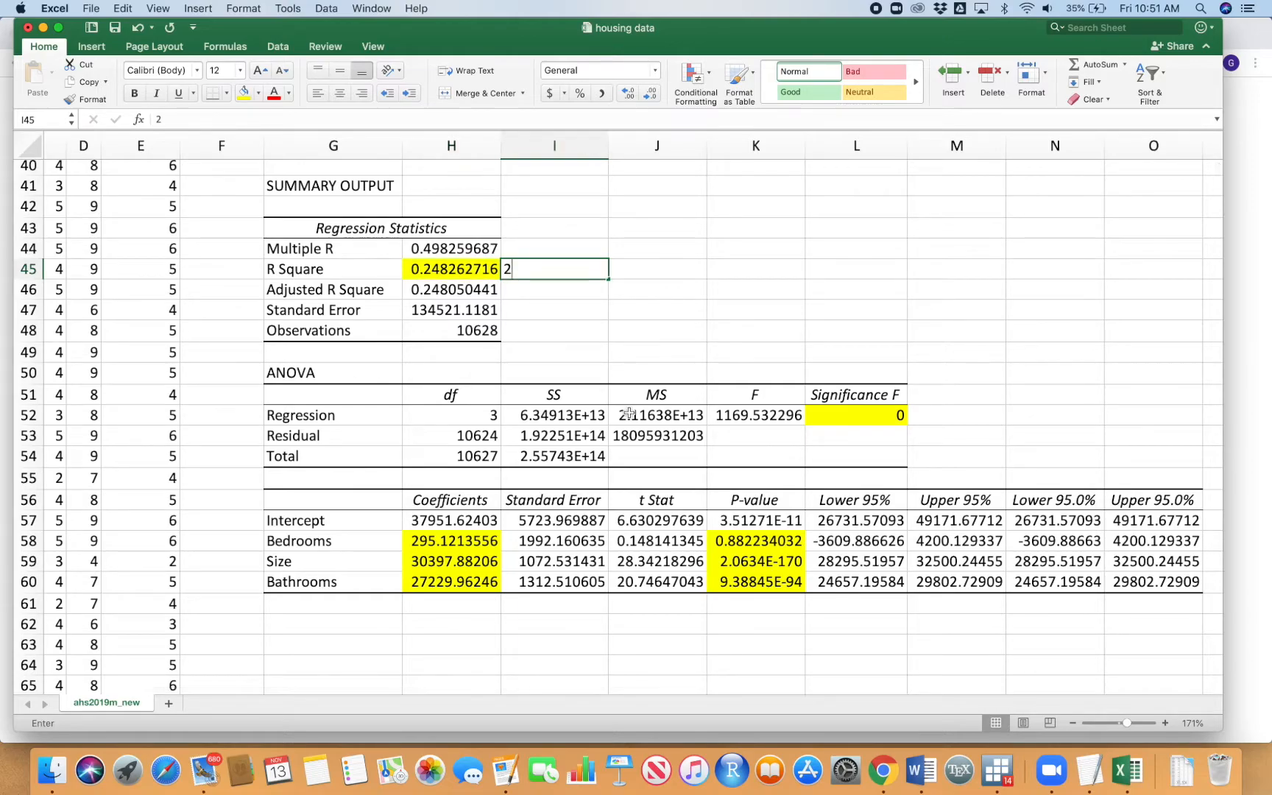
type("4.")
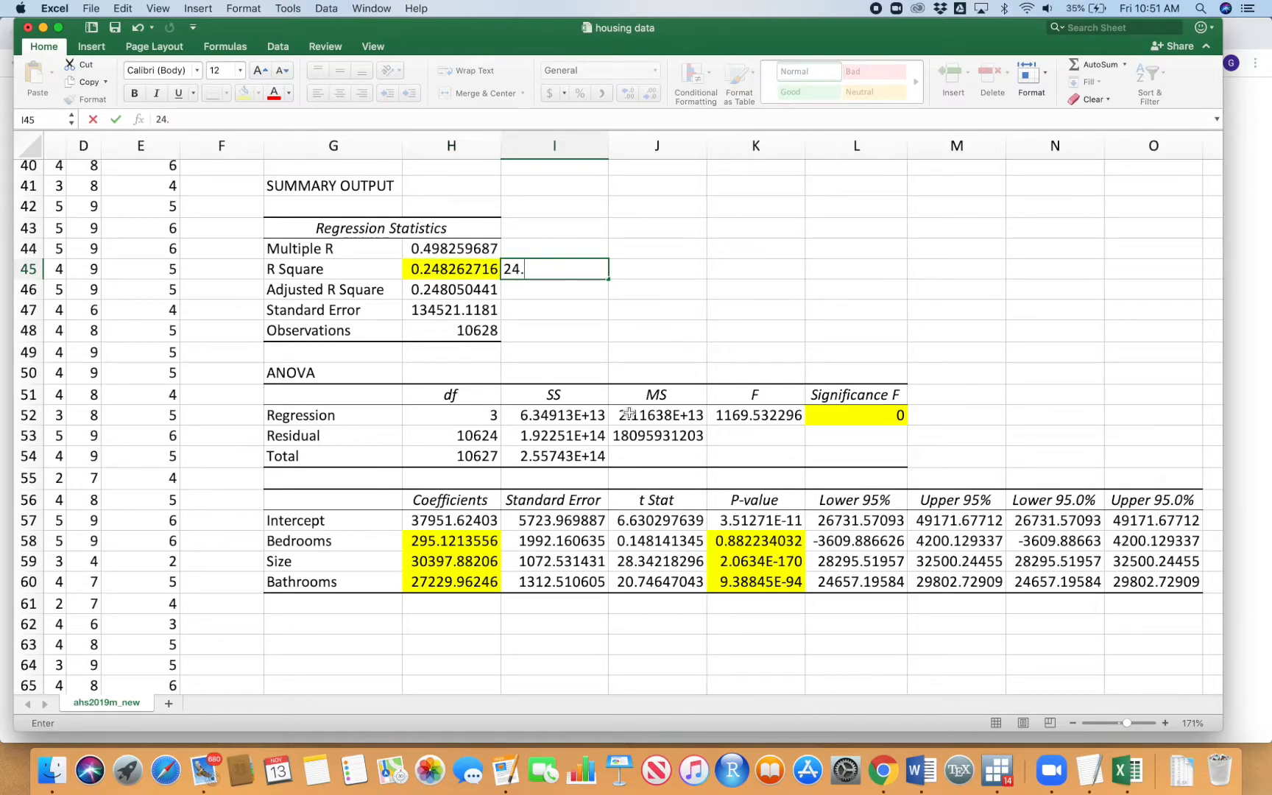
type("83%")
left_click(762, 457)
Step: Calculate the R Square gain over the second output in J45 with the formula =I45-I25
scroll(705, 321, "up", 5)
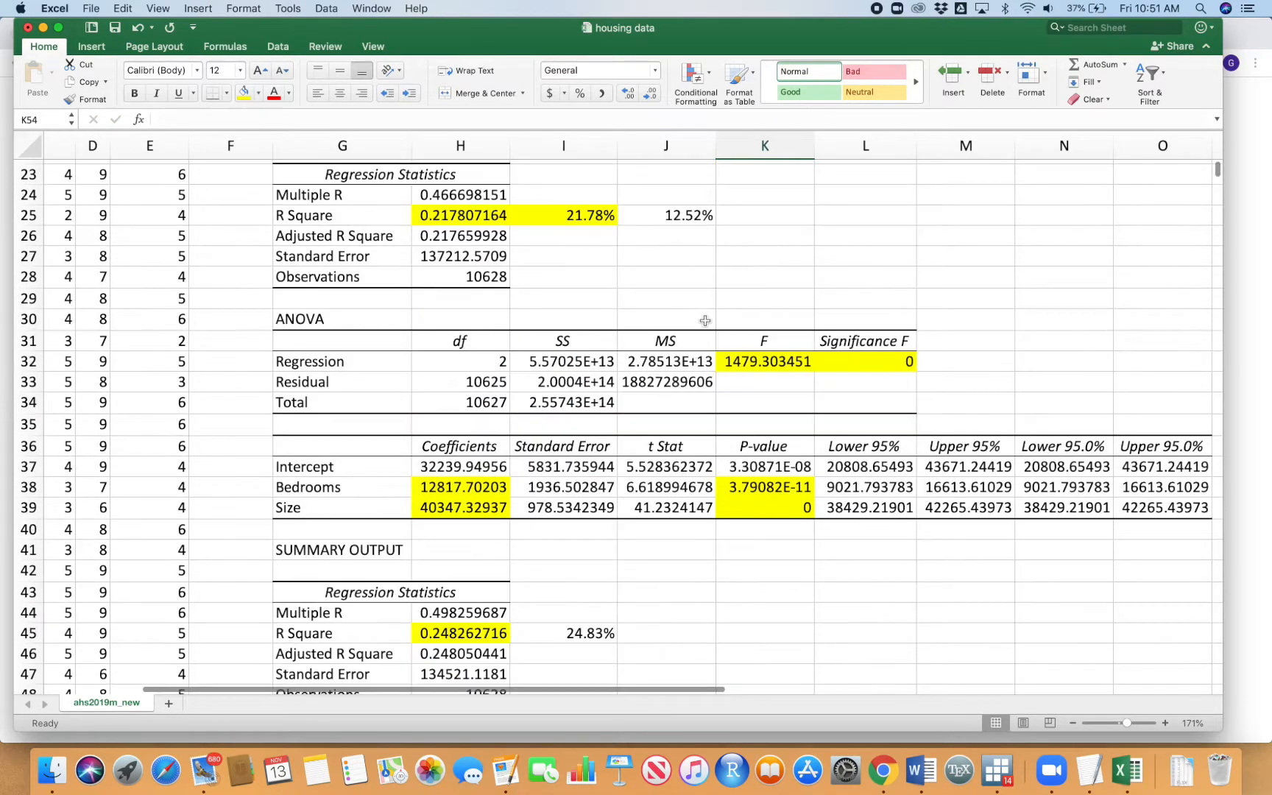
left_click(671, 633)
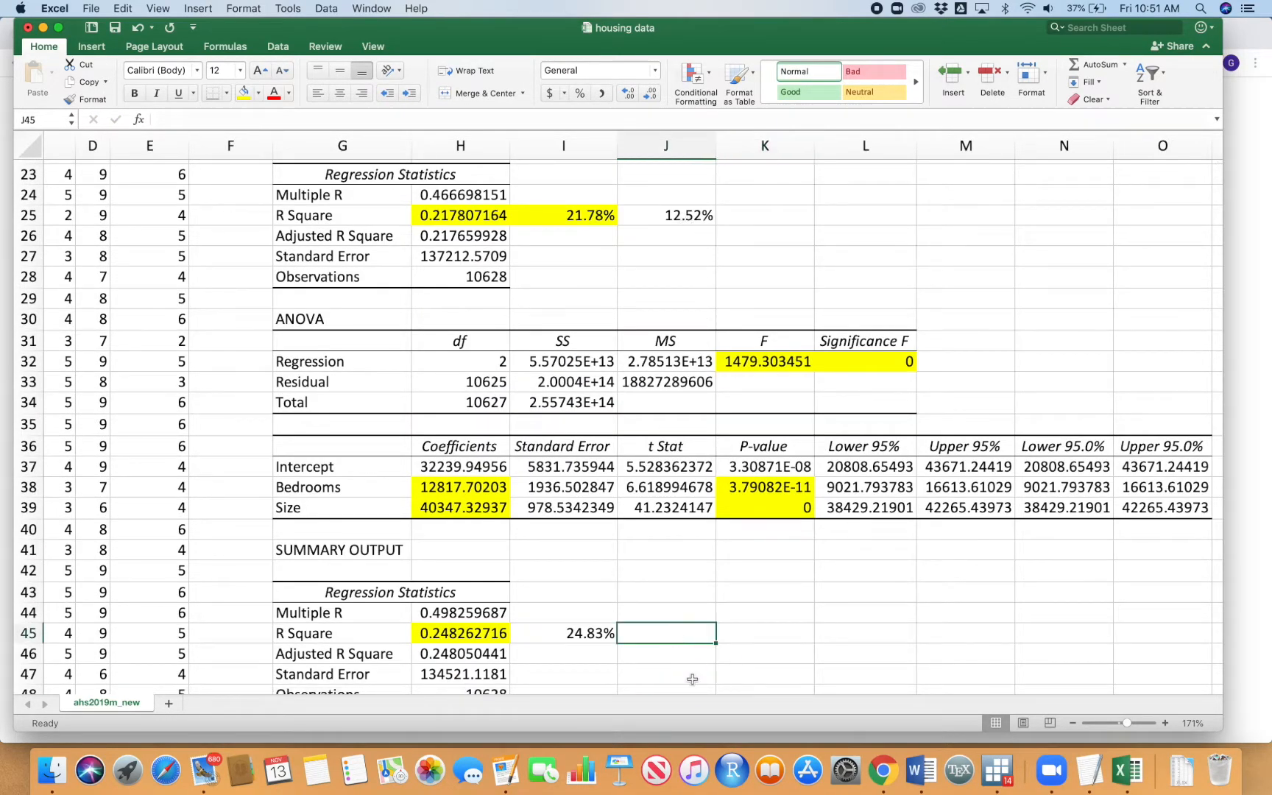
type("=")
left_click(585, 630)
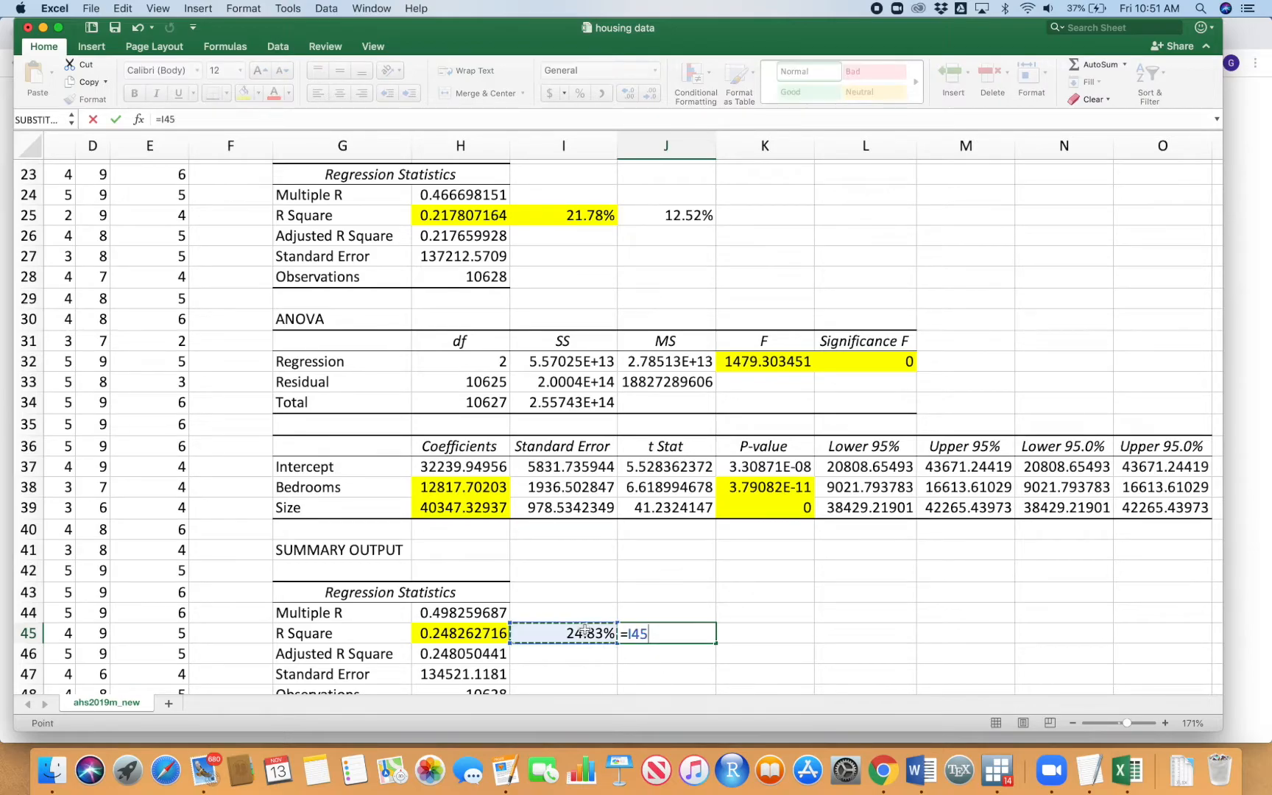
type("-")
left_click(578, 217)
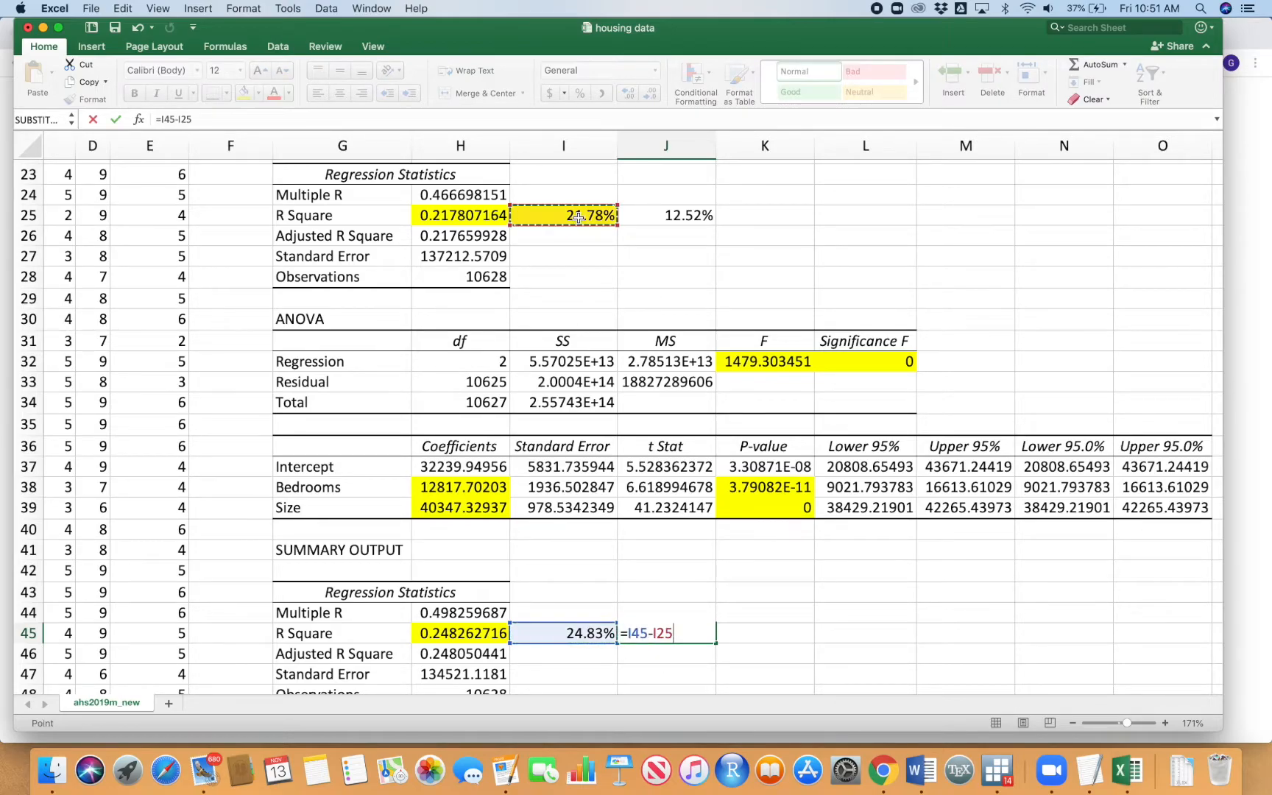
key("Return")
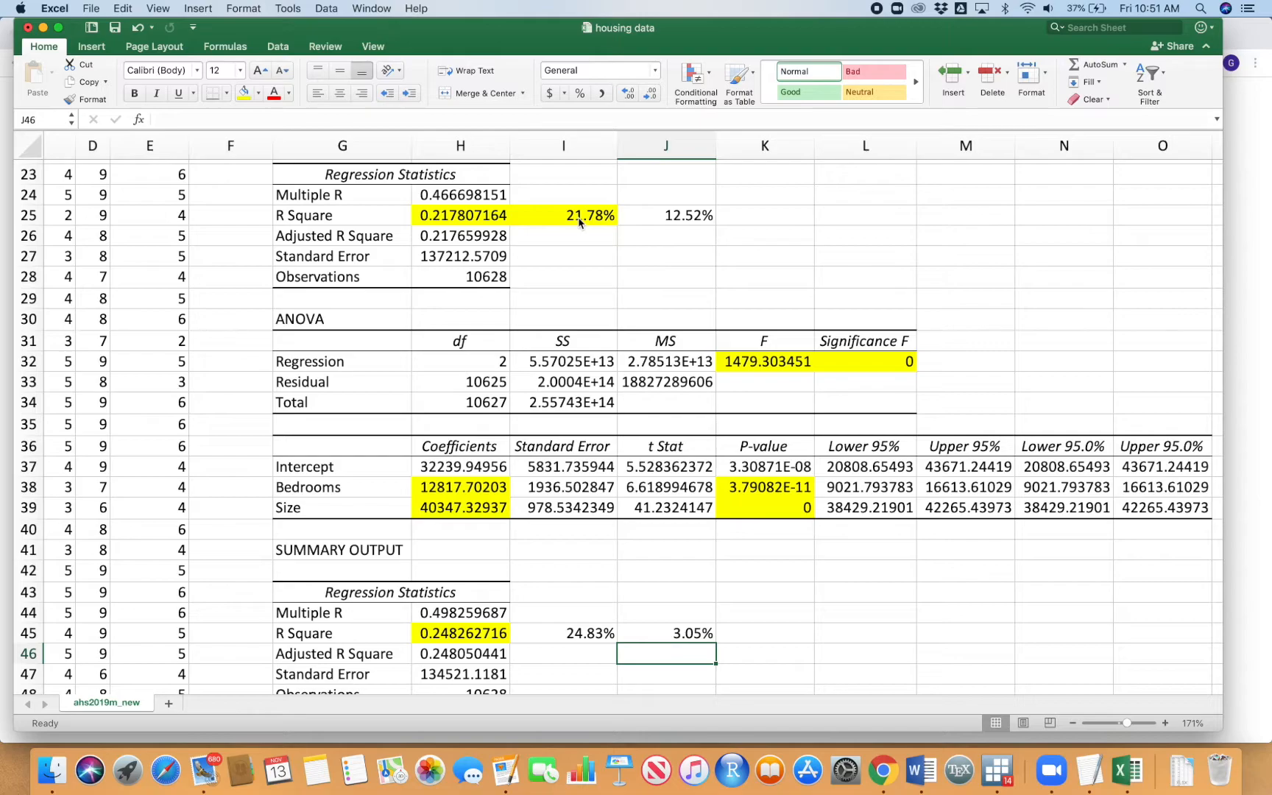
Step: Compare the second output's Bedrooms and Size predictors and the R Square values across all three regression outputs
scroll(893, 413, "down", 5)
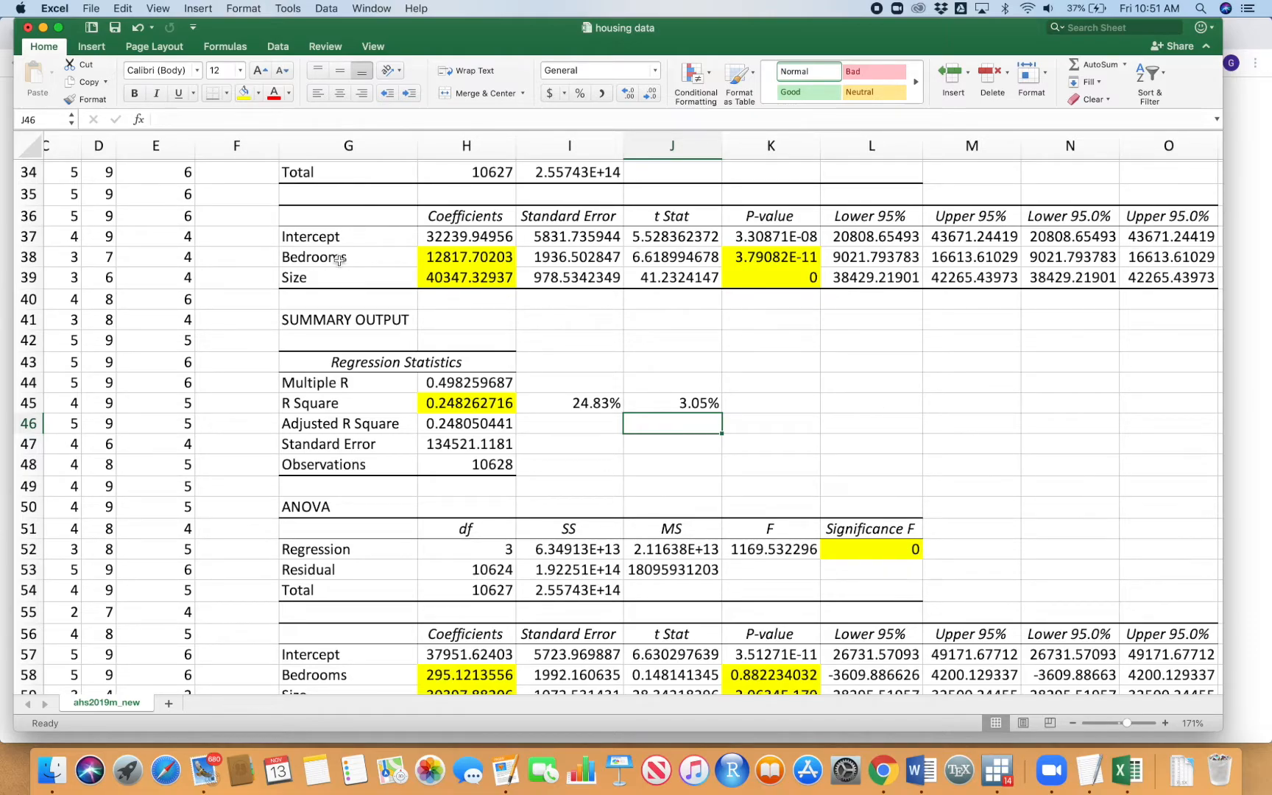
left_click_drag(339, 262, 340, 278)
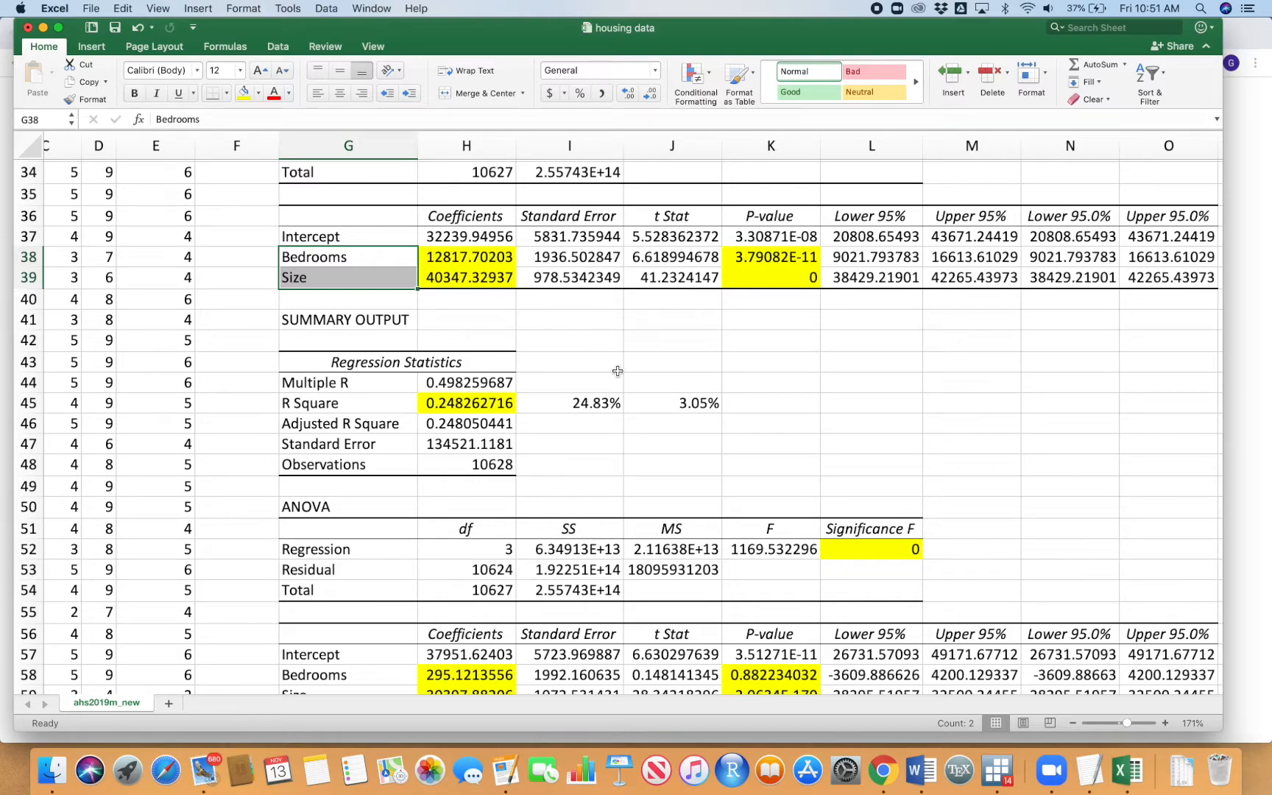
scroll(618, 371, "up", 10)
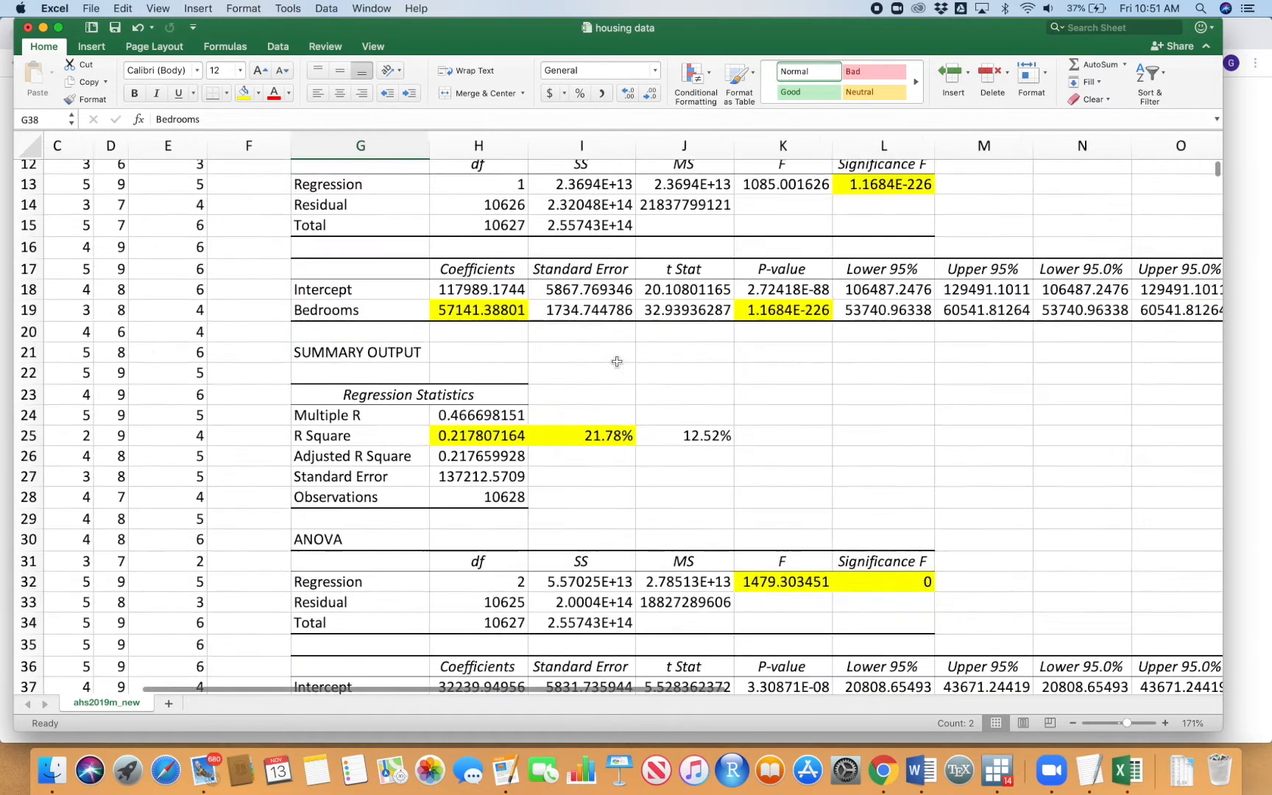
scroll(616, 364, "up", 5)
scroll(616, 364, "down", 5)
scroll(617, 362, "down", 12)
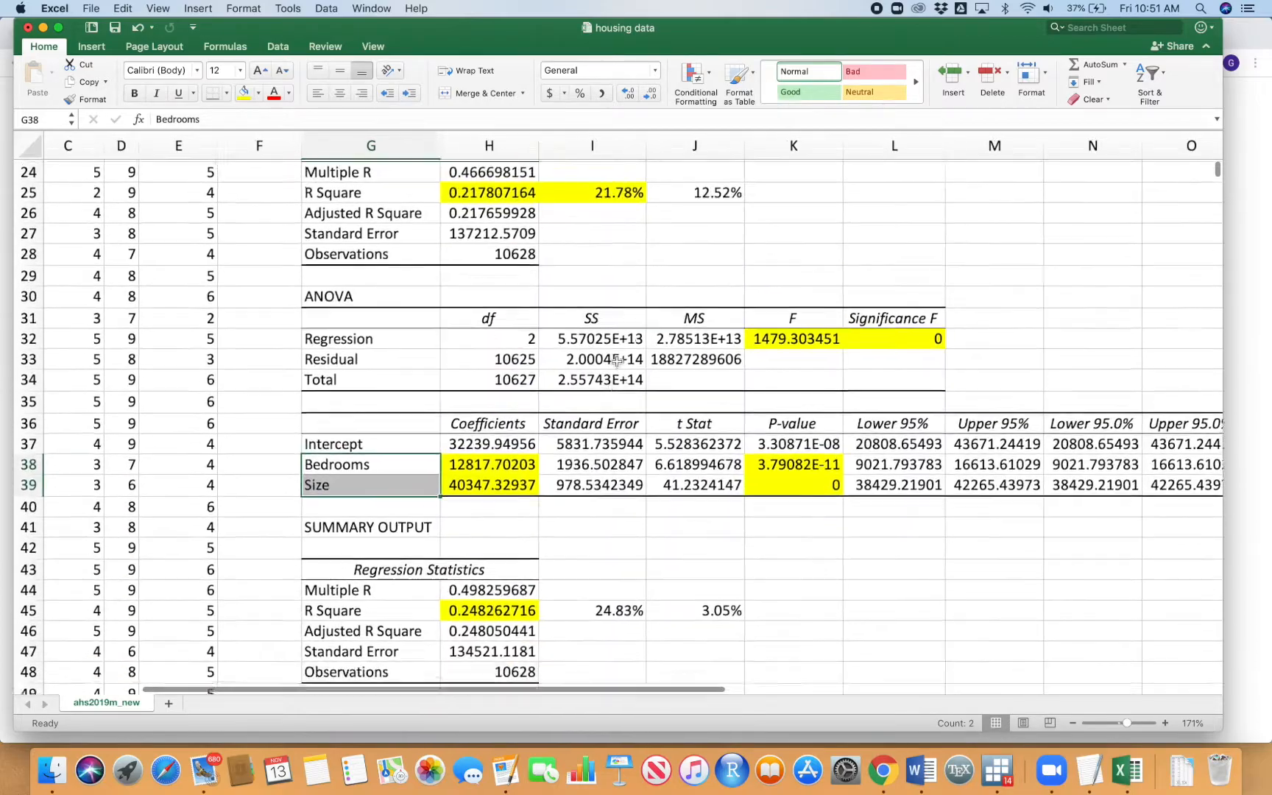
scroll(809, 353, "down", 1)
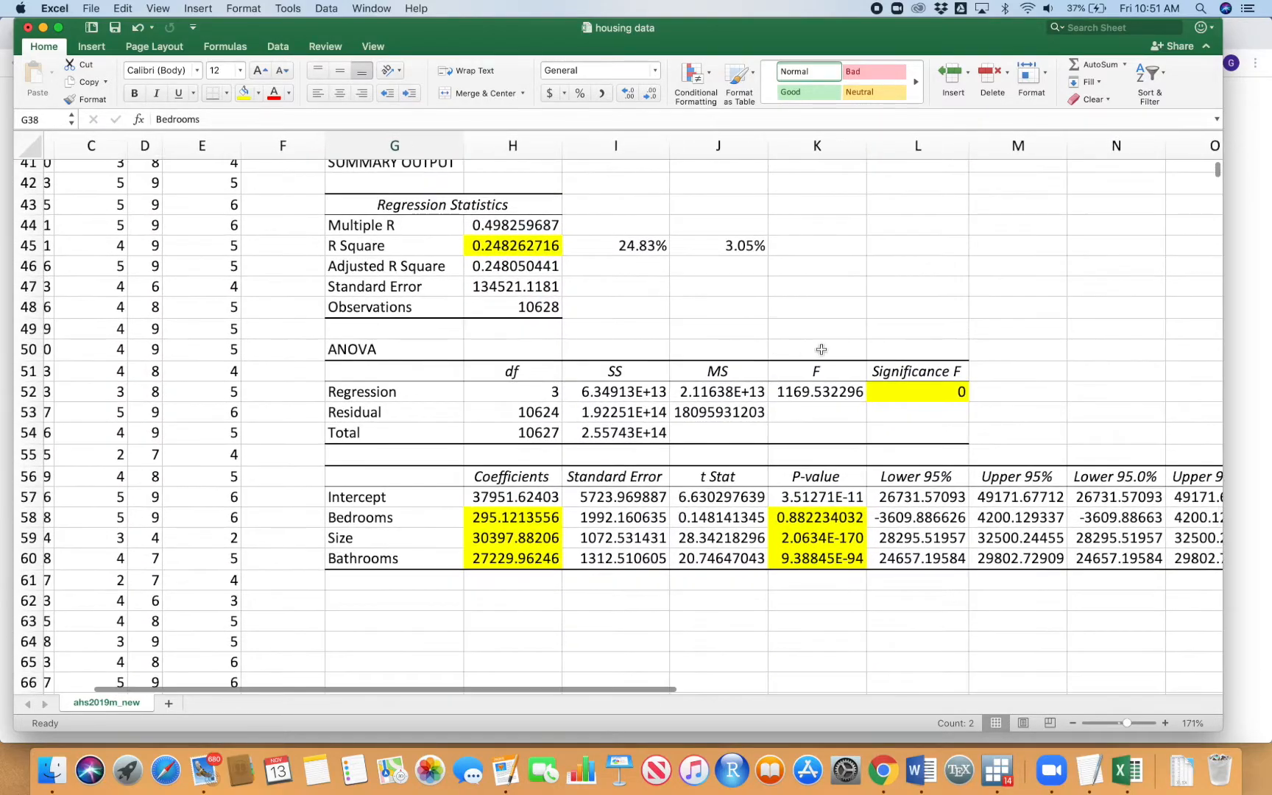
scroll(832, 350, "down", 3)
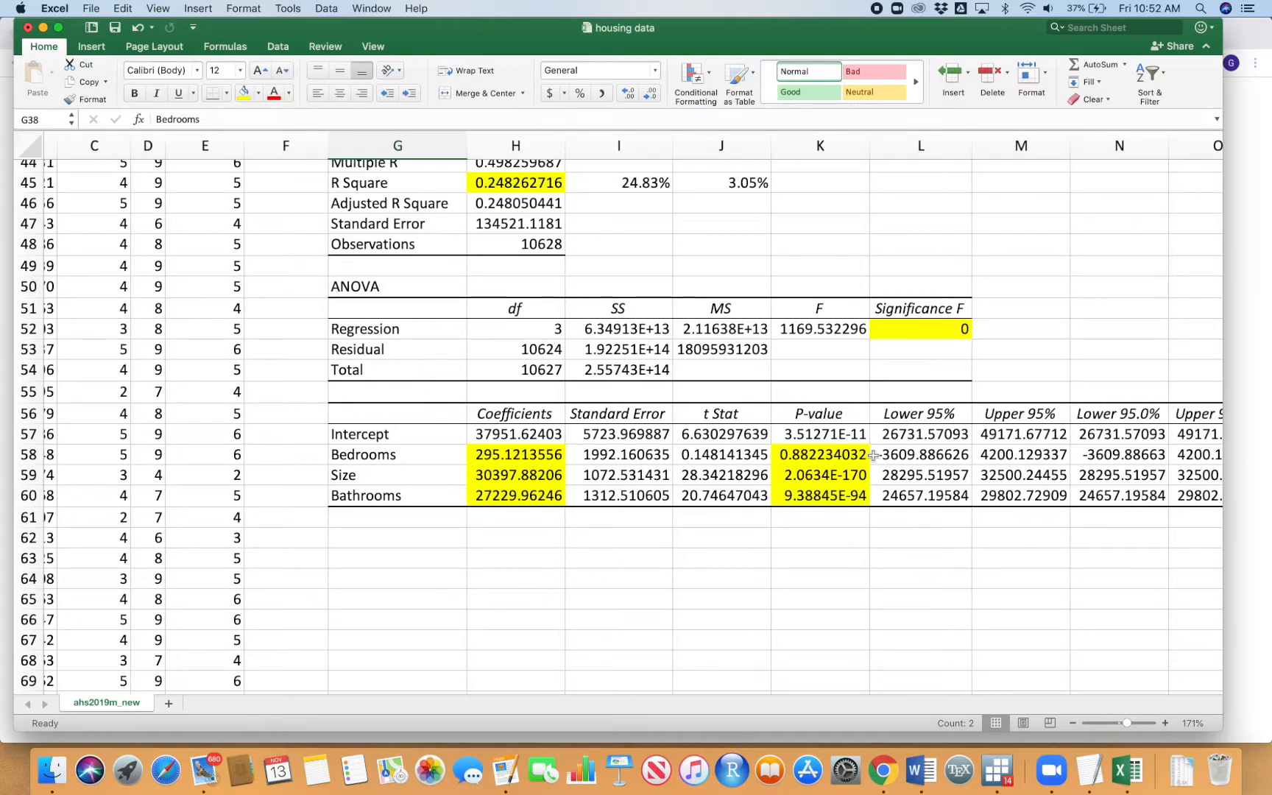
Step: Review all three regression outputs from the start, comparing the Bedrooms coefficient in the first with the other two
scroll(949, 445, "right", 3)
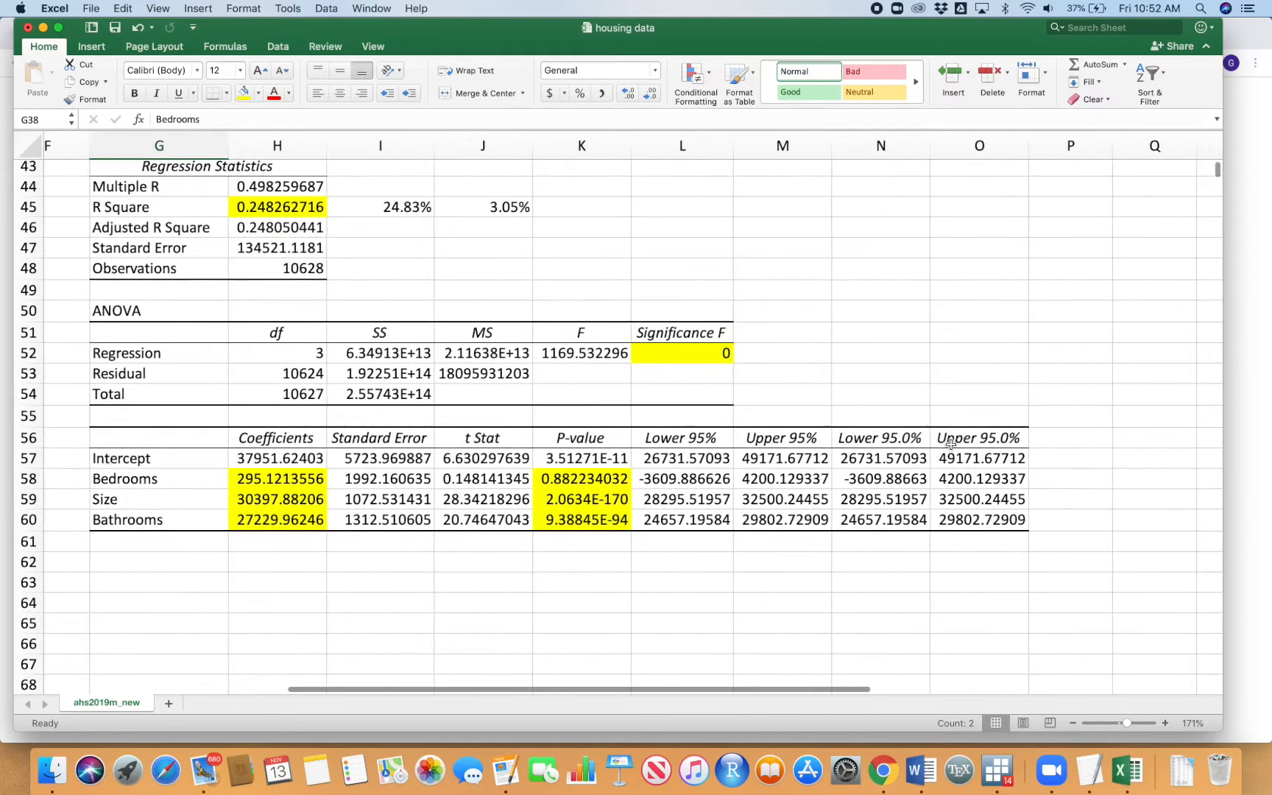
scroll(537, 280, "up", 2)
scroll(536, 280, "up", 10)
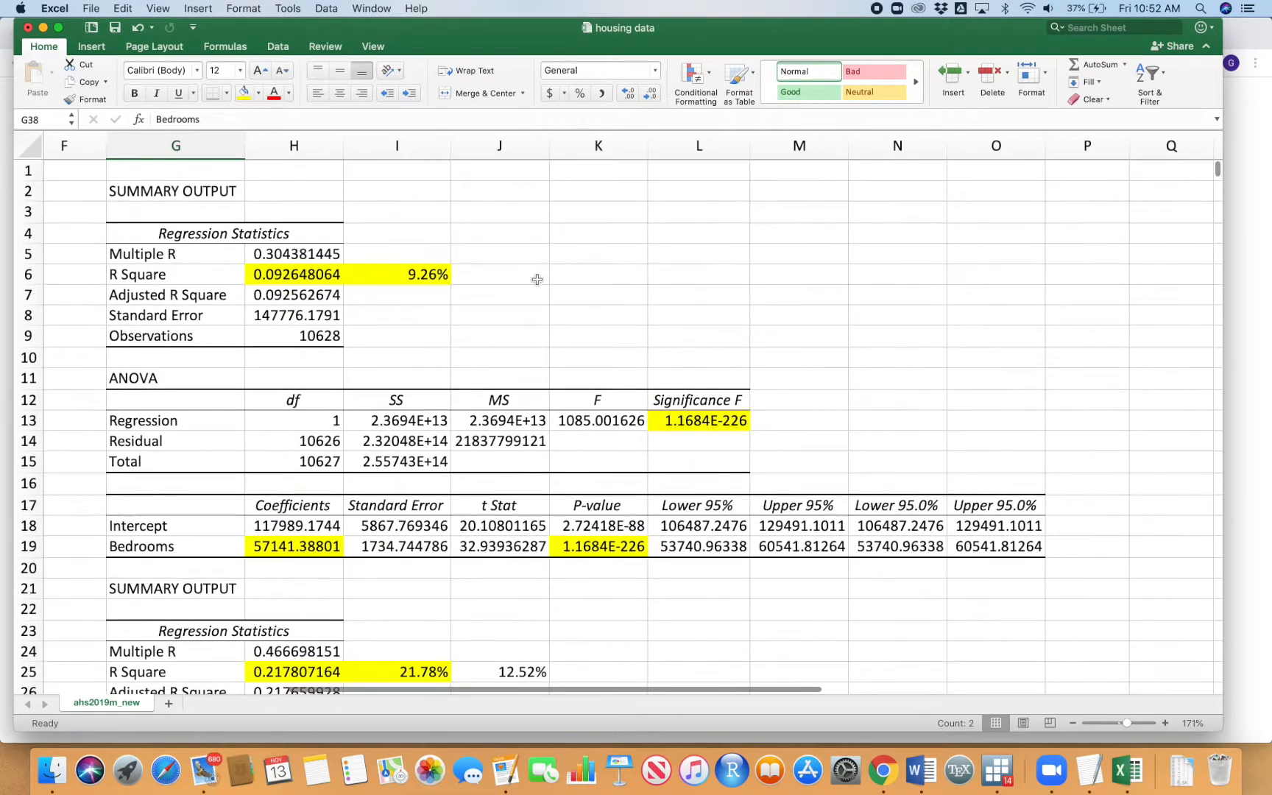
scroll(536, 280, "down", 15)
scroll(537, 279, "up", 3)
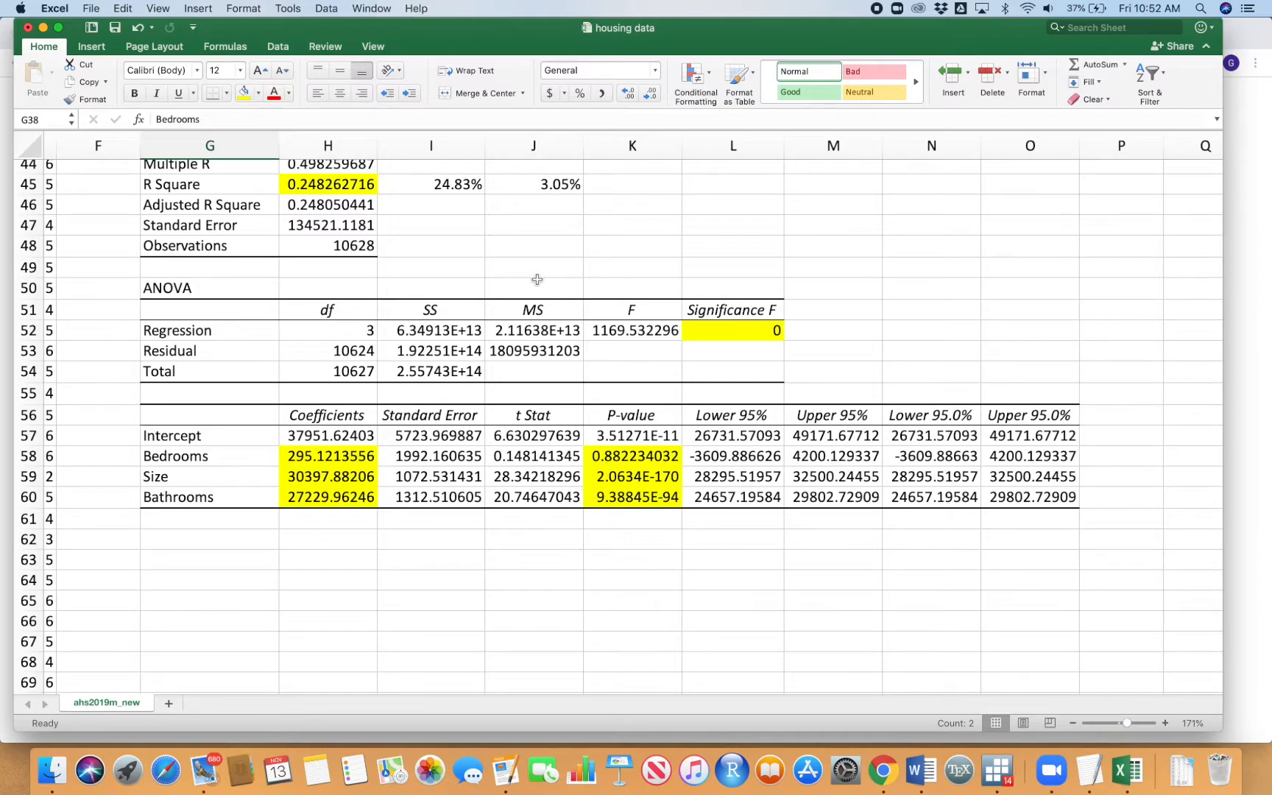
scroll(537, 279, "up", 10)
scroll(536, 280, "left", 5)
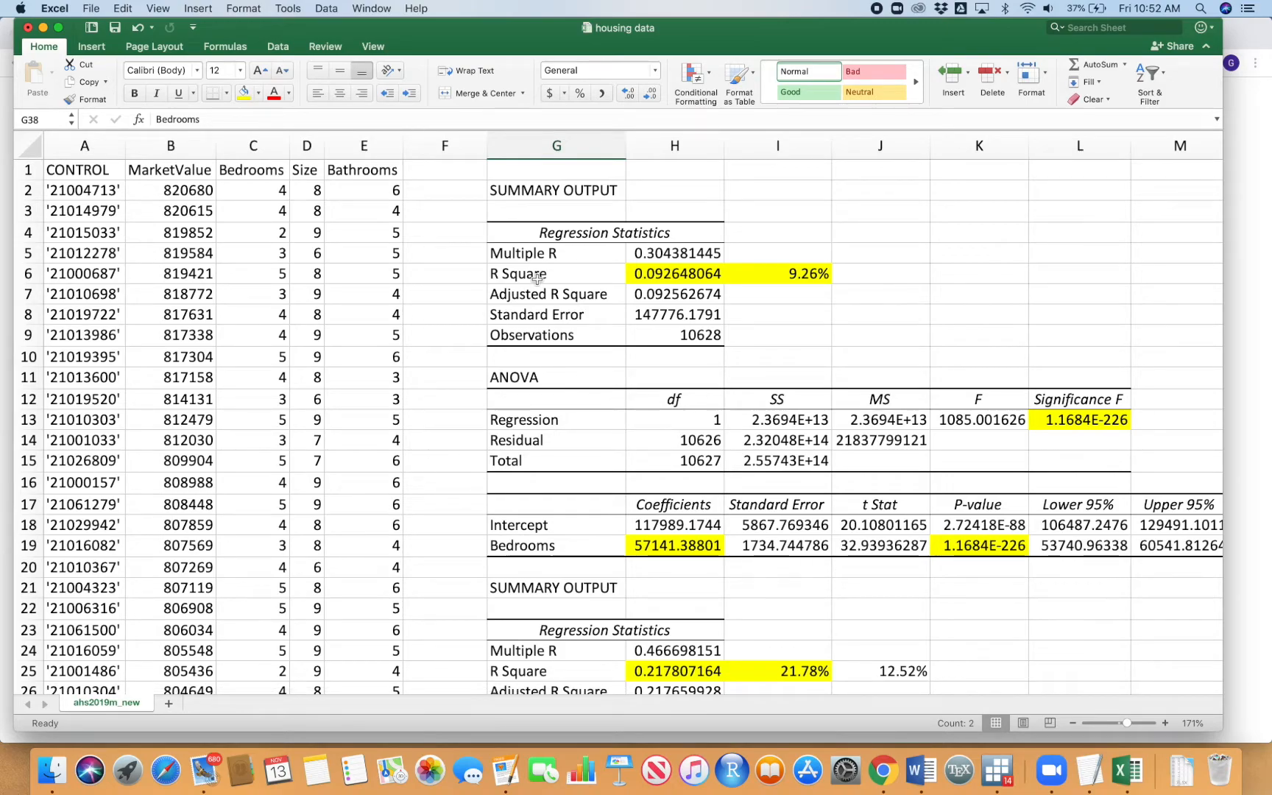
left_click(685, 543)
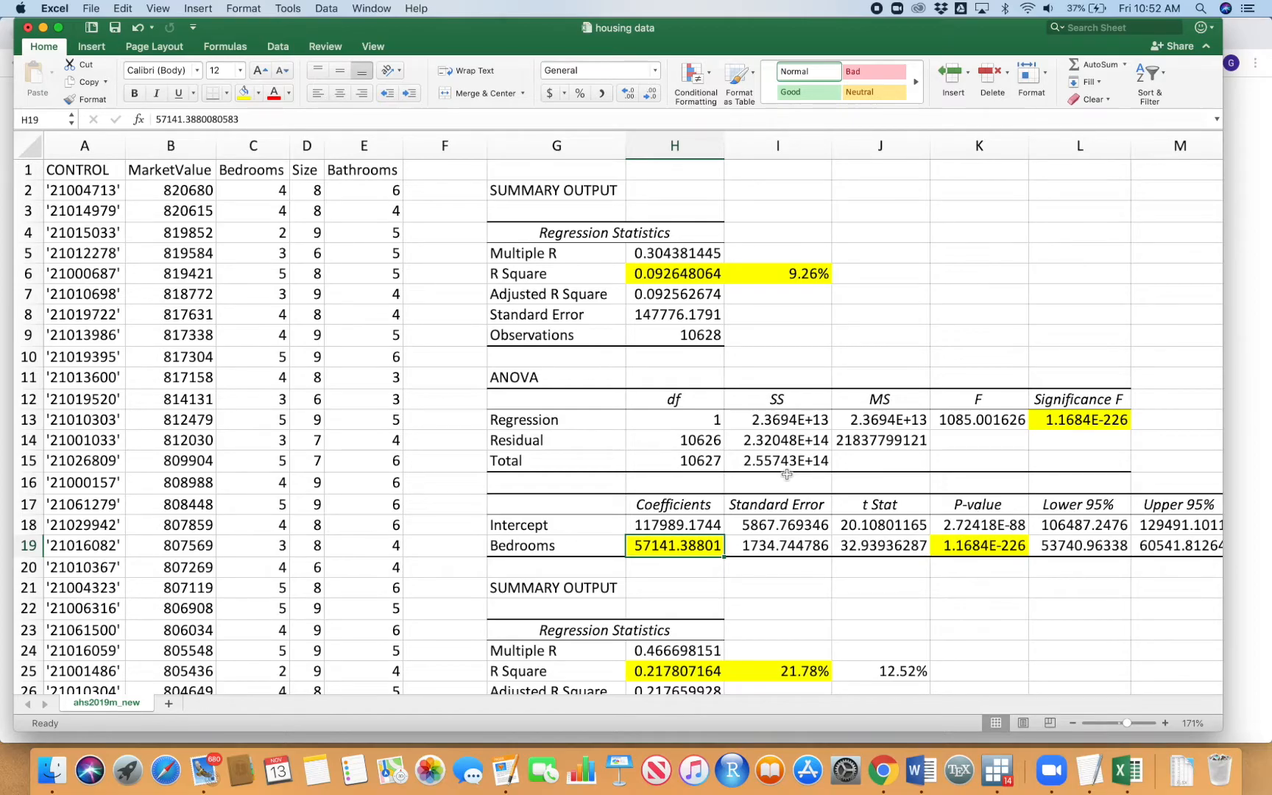
scroll(786, 475, "down", 5)
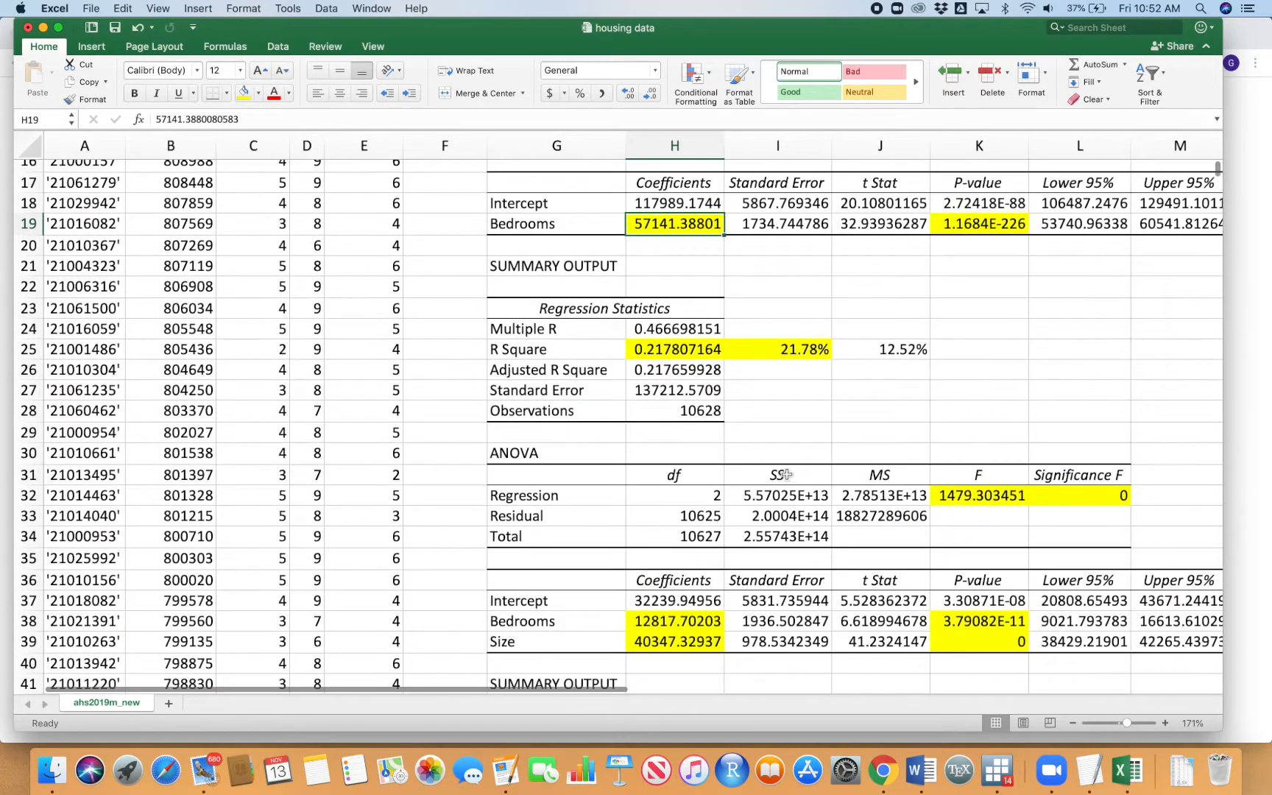
scroll(786, 475, "down", 10)
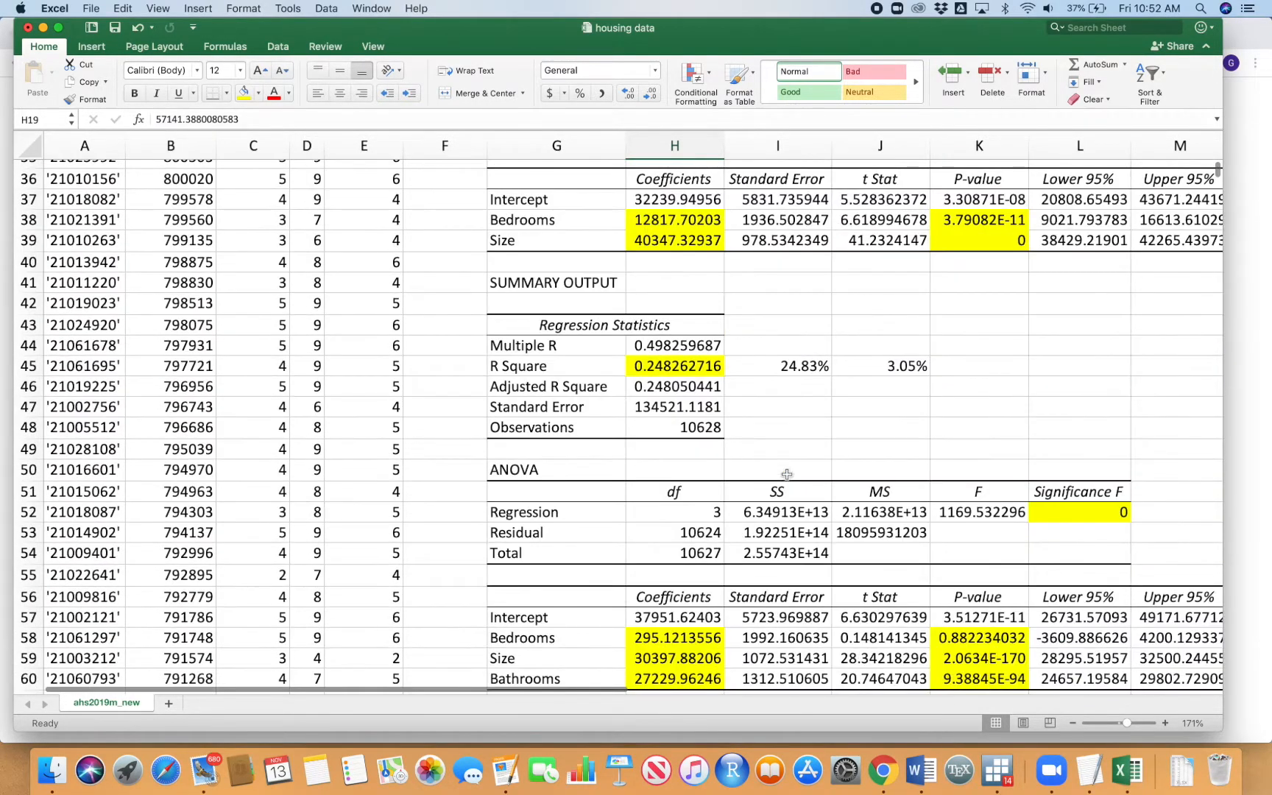
Step: Compare which predictors each of the three regression outputs includes, selecting the Bedrooms, Size and Bathrooms labels in their coefficient tables
left_click(704, 442)
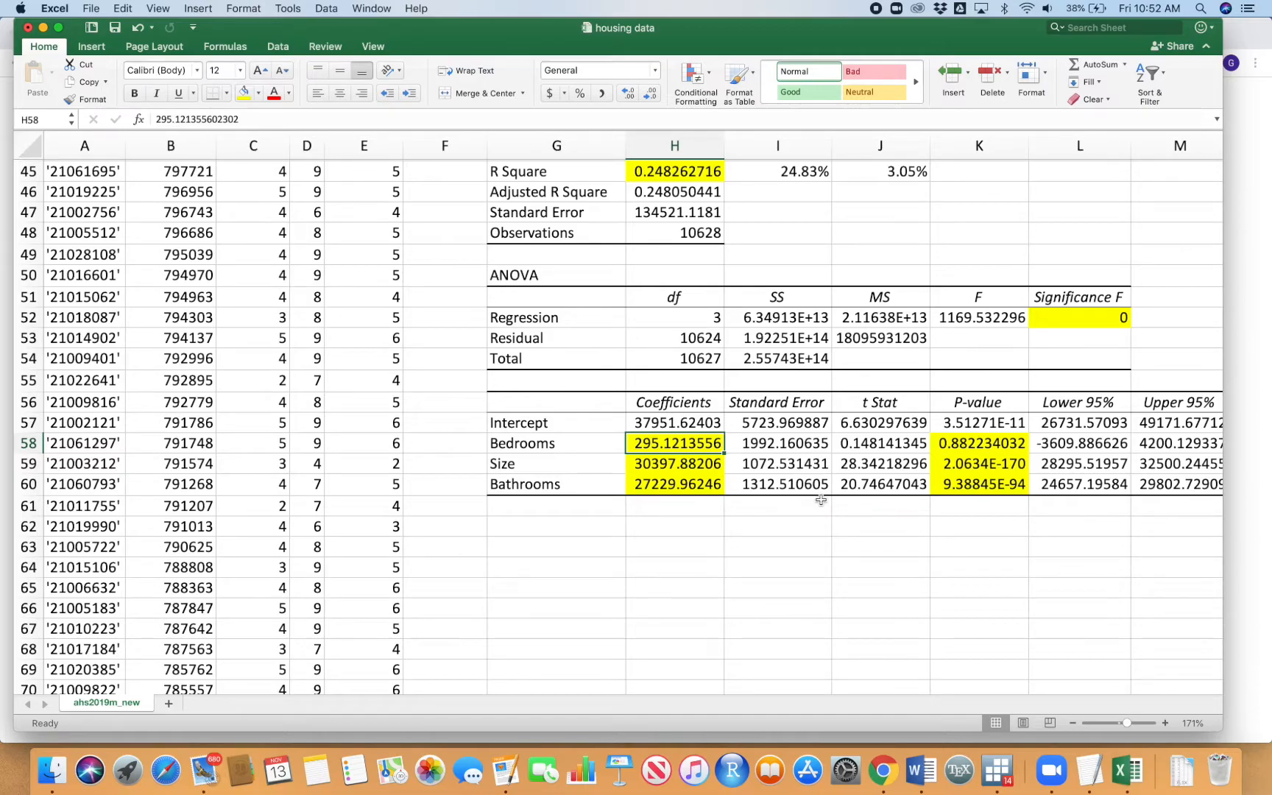
scroll(821, 500, "up", 10)
scroll(821, 501, "down", 5)
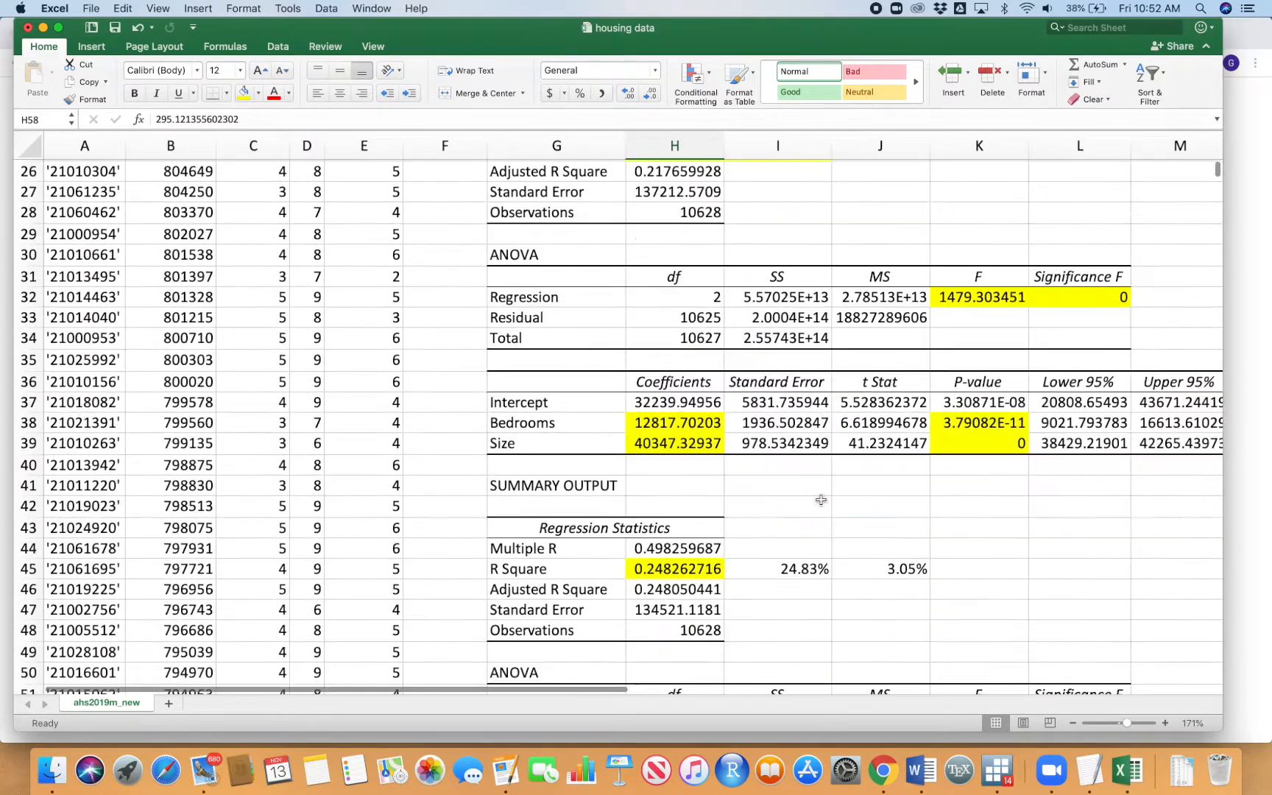
scroll(821, 500, "down", 5)
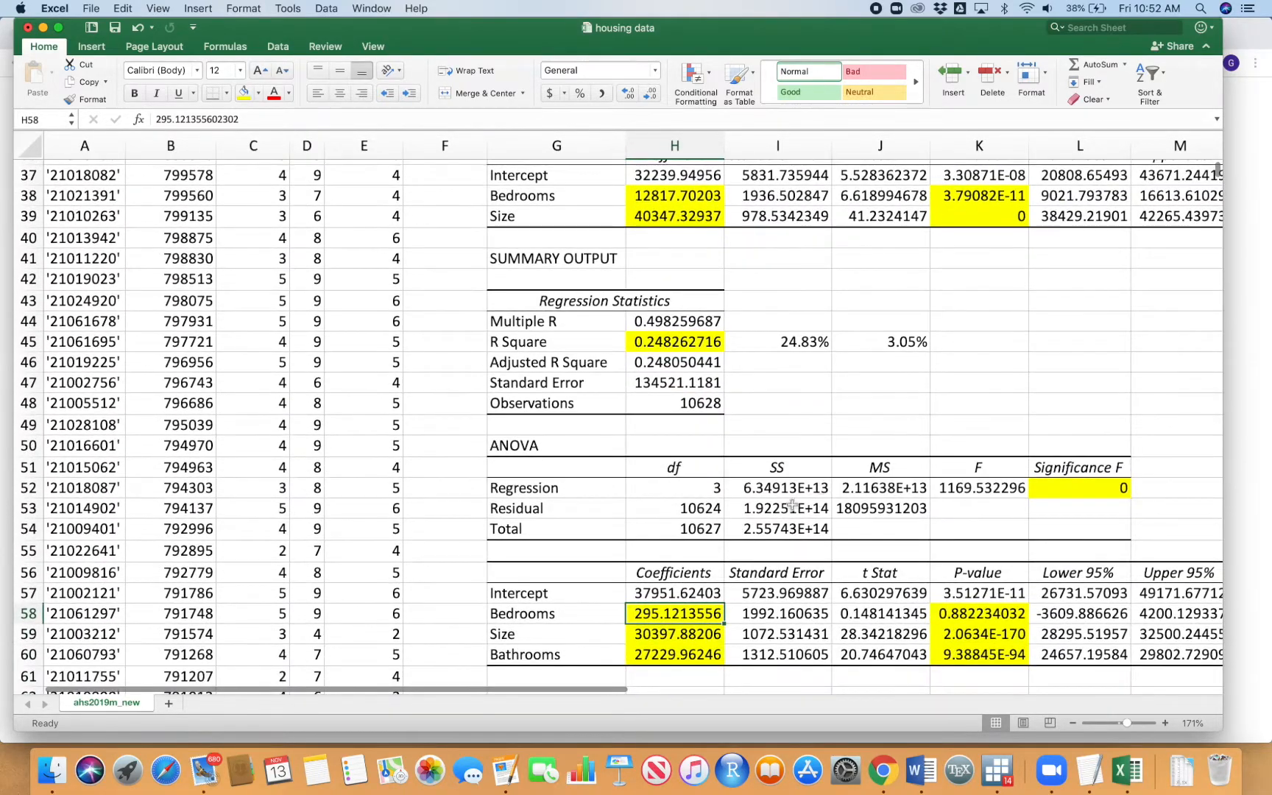
left_click_drag(555, 617, 555, 655)
scroll(552, 492, "up", 5)
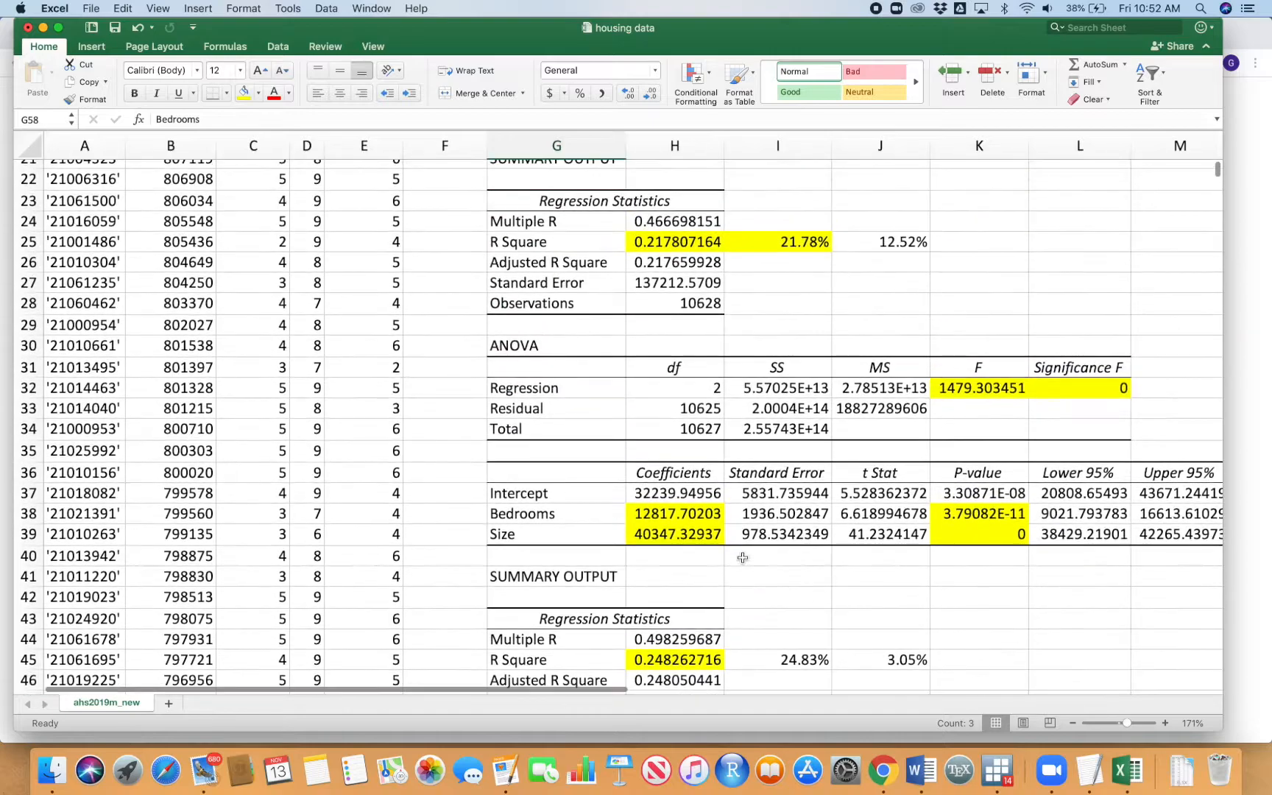
left_click_drag(546, 514, 546, 529)
scroll(670, 492, "up", 1)
left_click(542, 385)
scroll(880, 382, "down", 3)
scroll(880, 382, "down", 12)
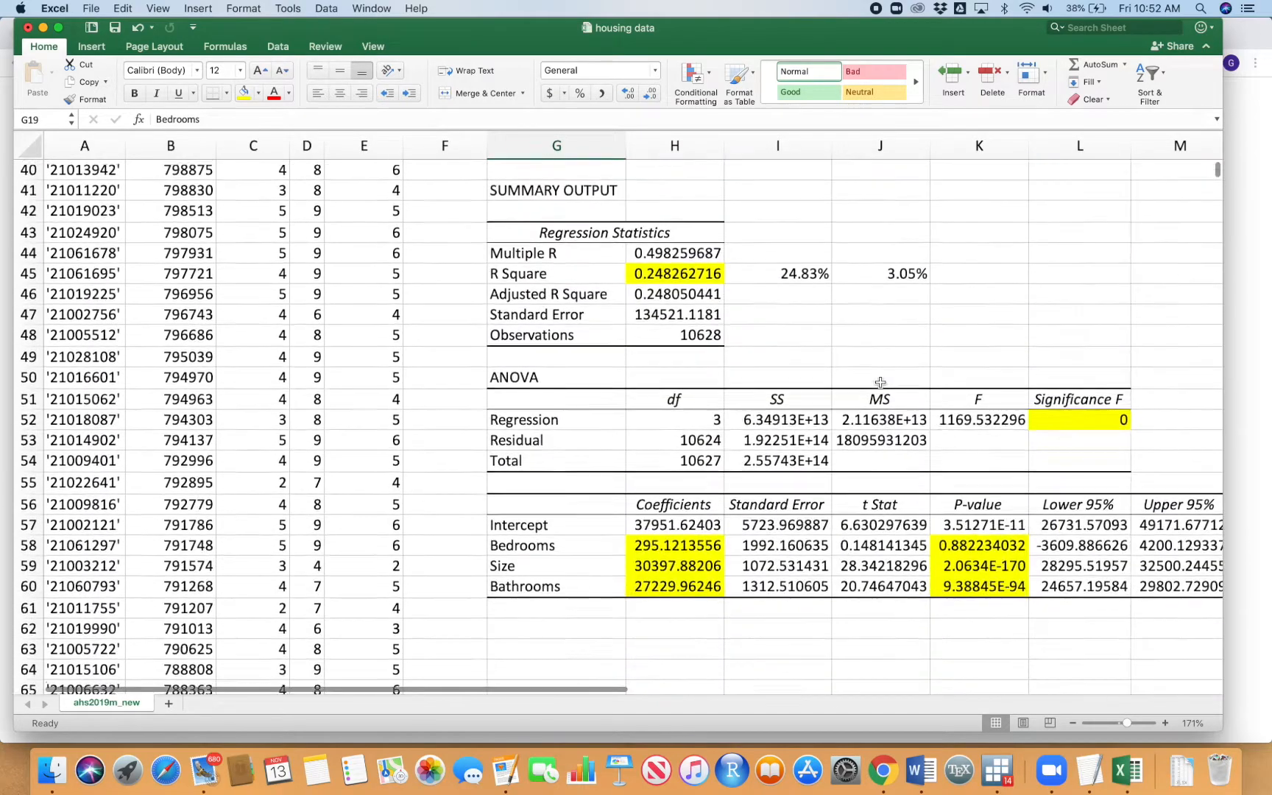
Step: Switch to Chrome and open the final Project assignment from the QUAN 3610 course's assignments in Canvas
key("ctrl+Up")
left_click(965, 302)
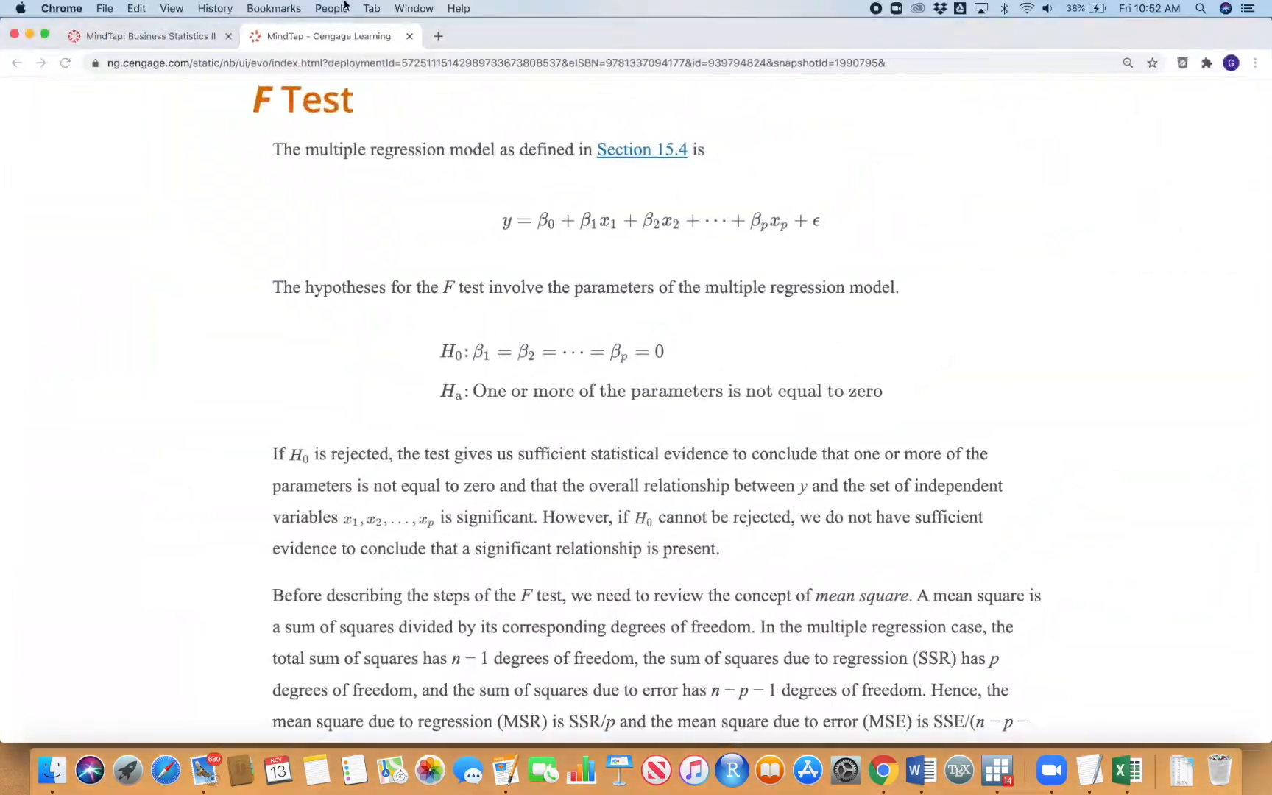
left_click(171, 37)
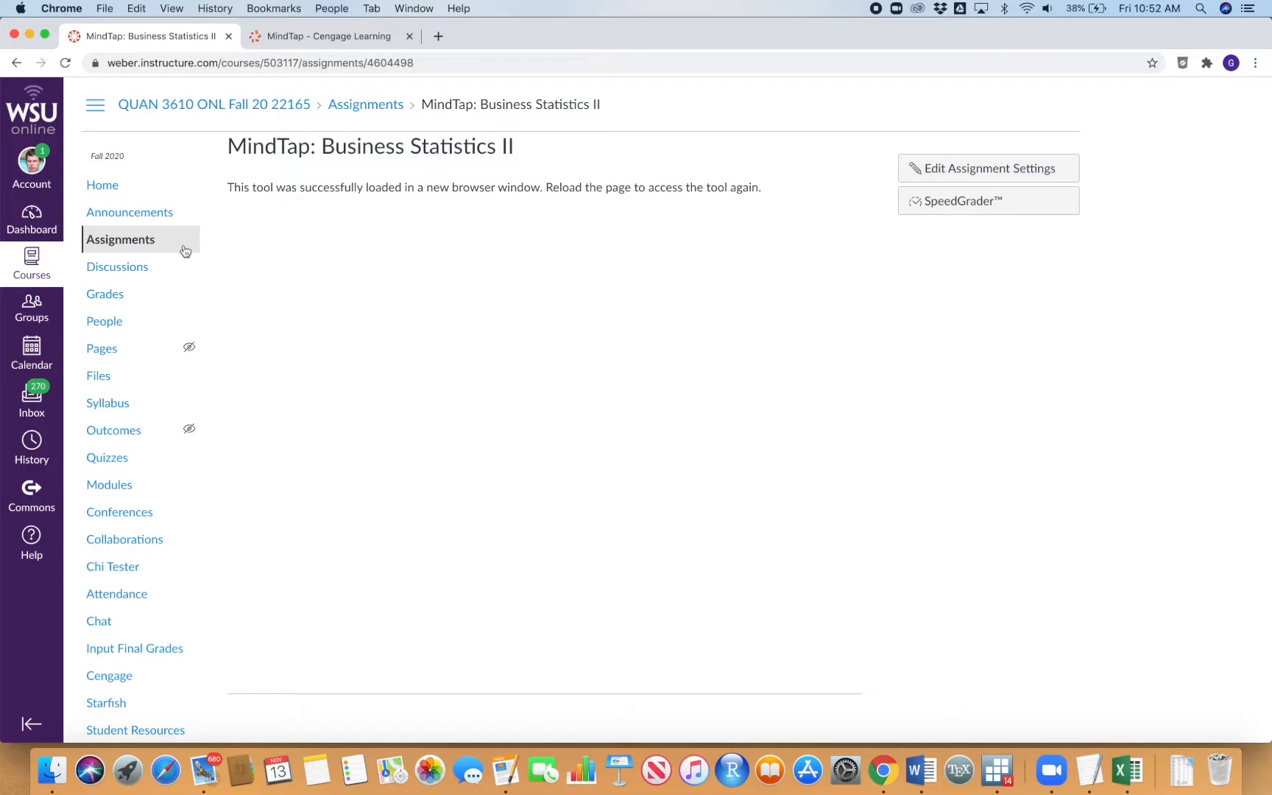
left_click(123, 184)
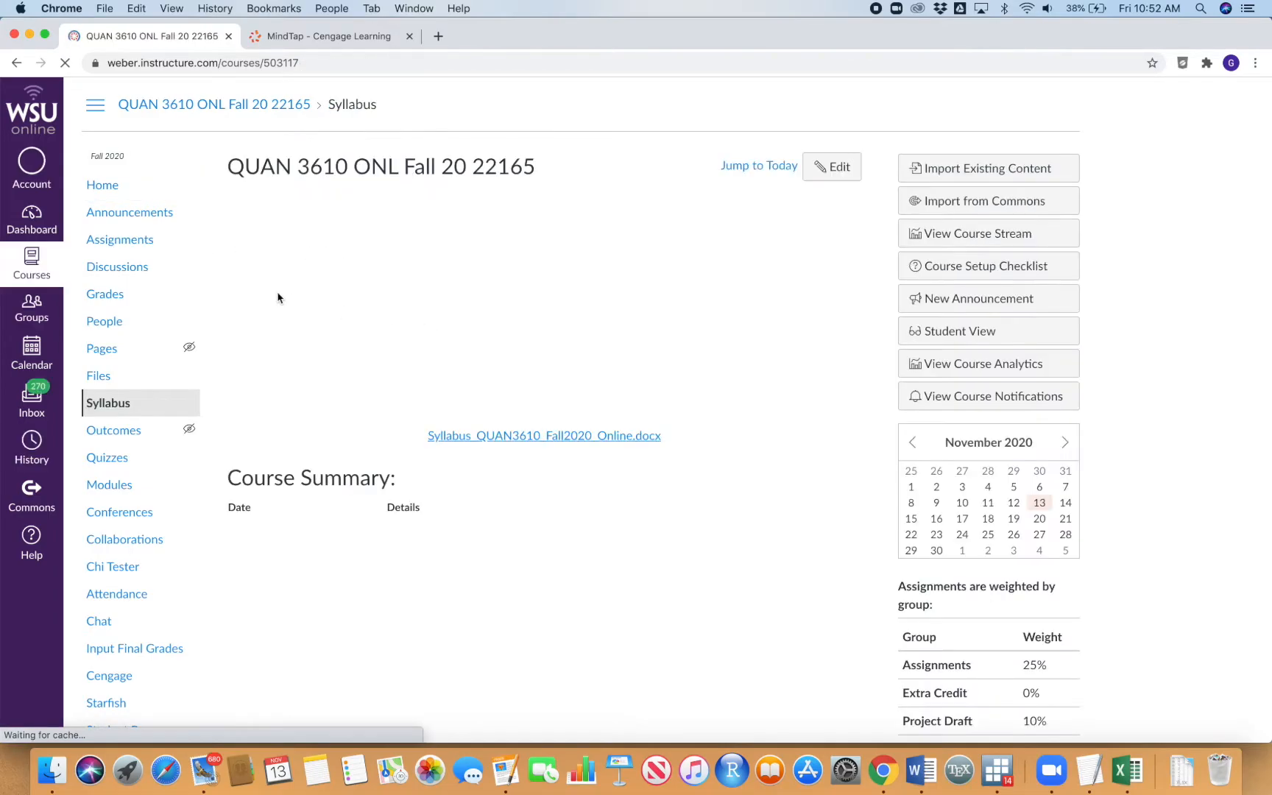
left_click(120, 240)
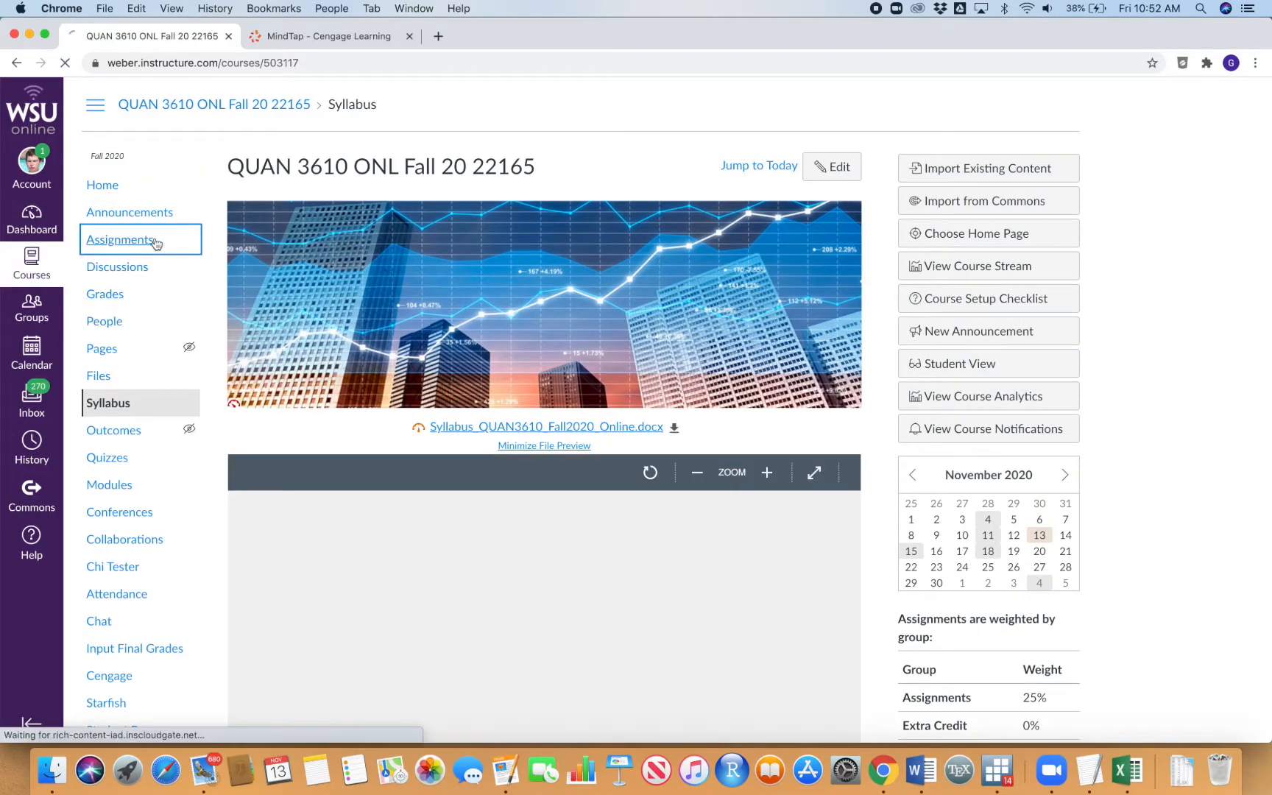
scroll(885, 398, "down", 5)
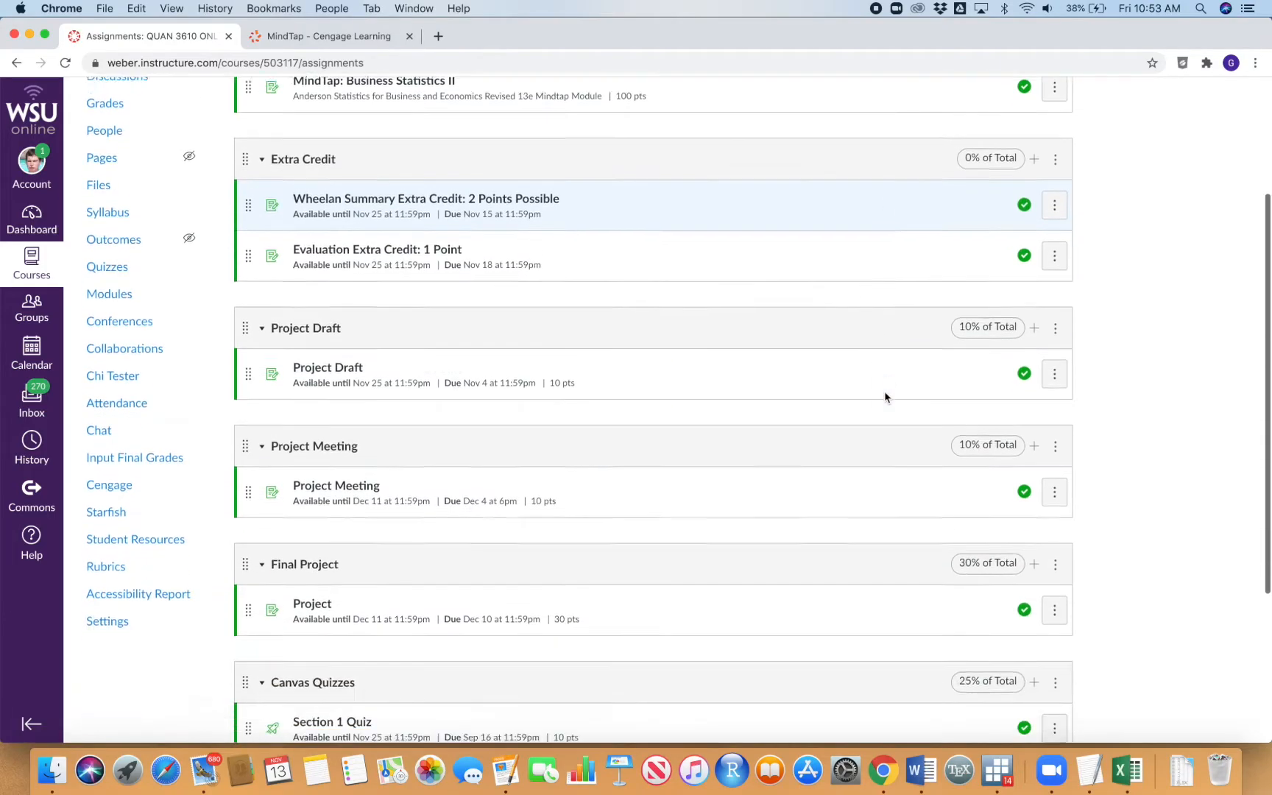
left_click(328, 532)
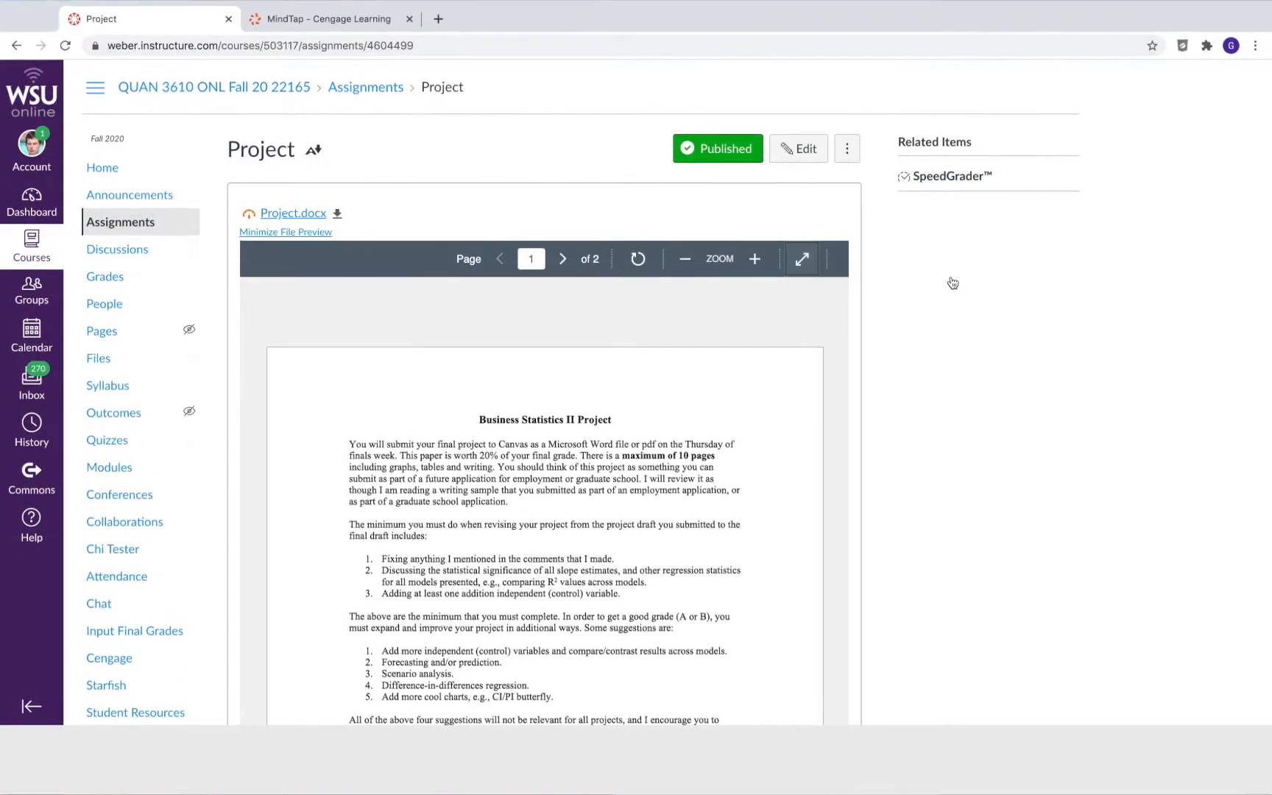
Step: View Project.docx enlarged in full screen and examine the minimum requirements for revising the project draft, highlighting the three-item list
left_click(802, 259)
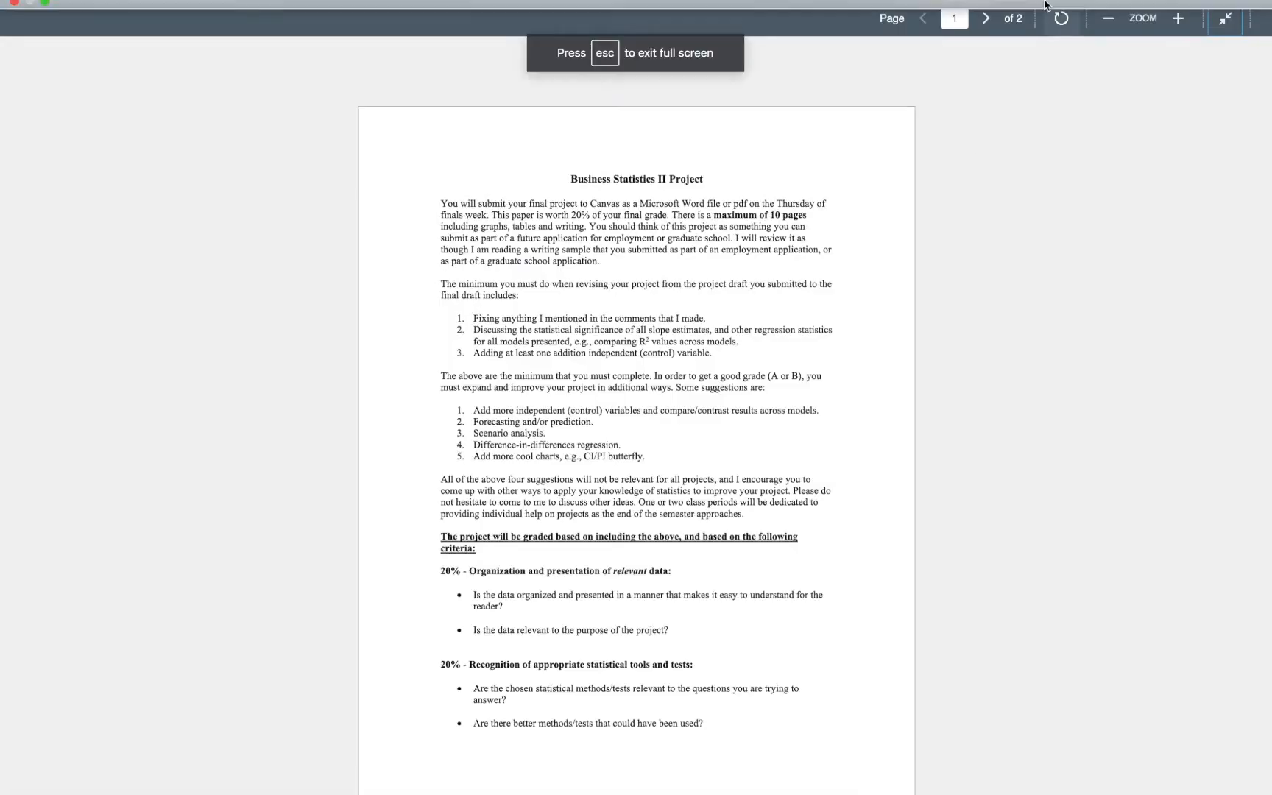
left_click(1178, 19)
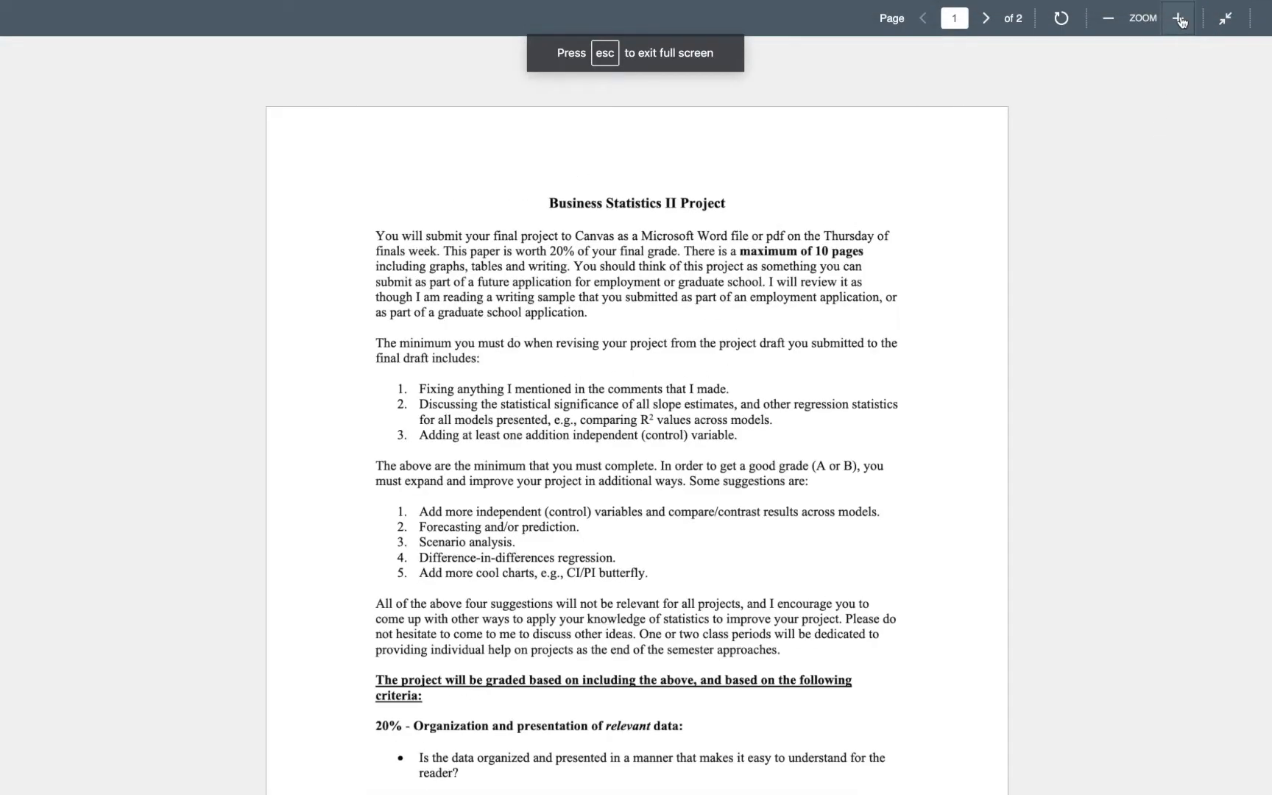
scroll(1075, 339, "down", 2)
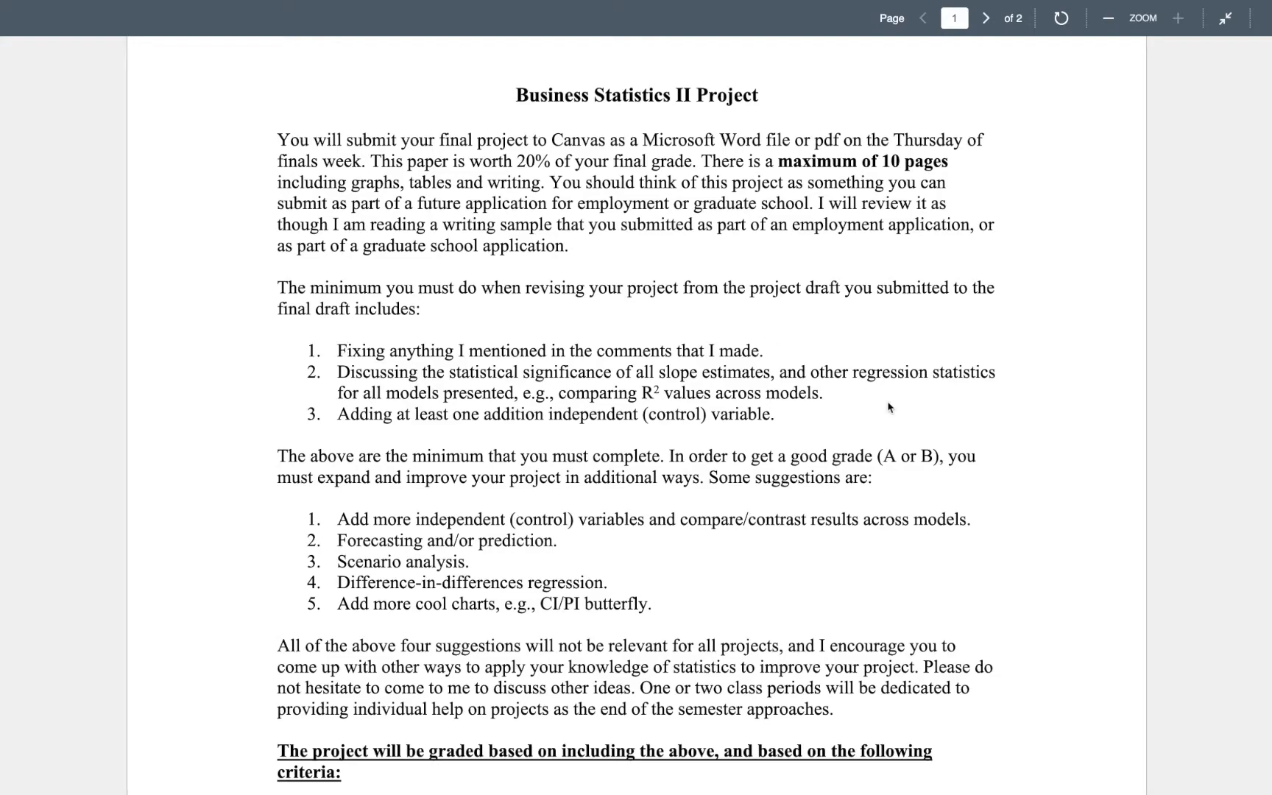
scroll(585, 382, "down", 1)
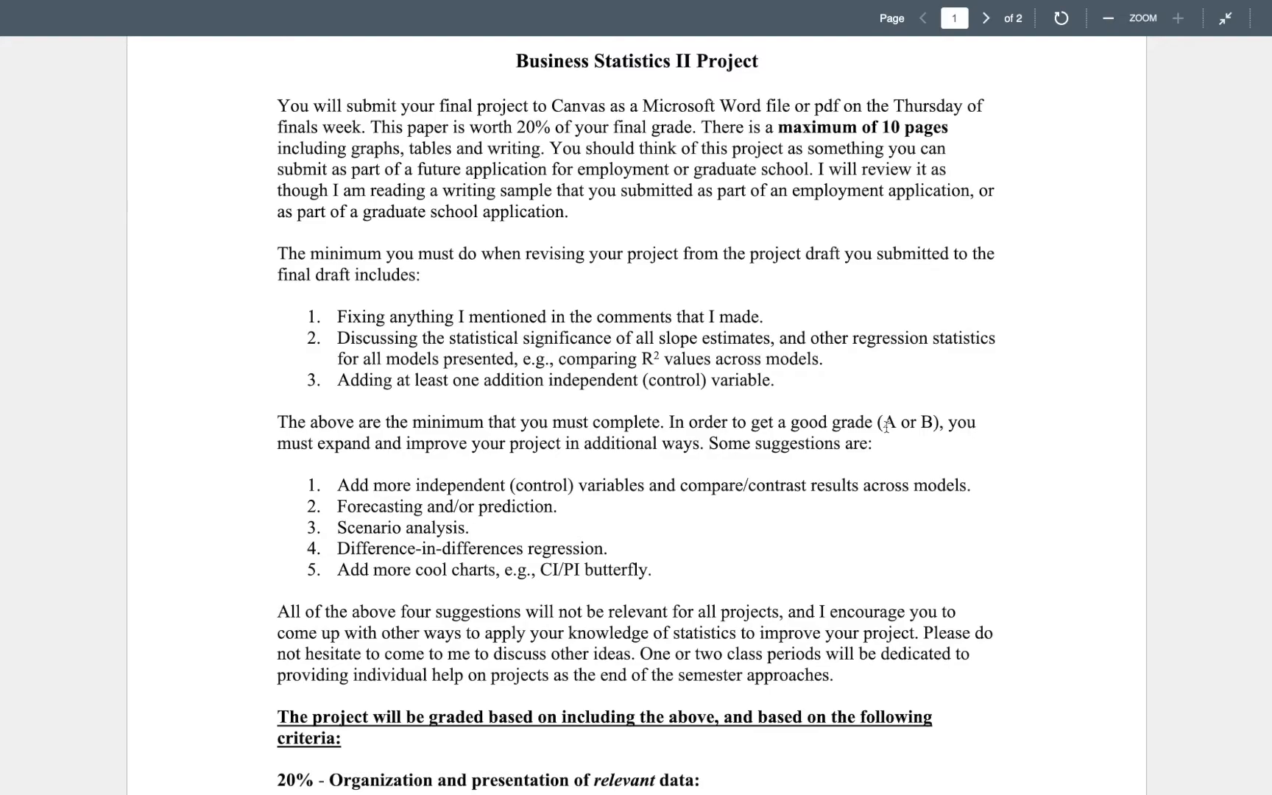
scroll(885, 425, "down", 1)
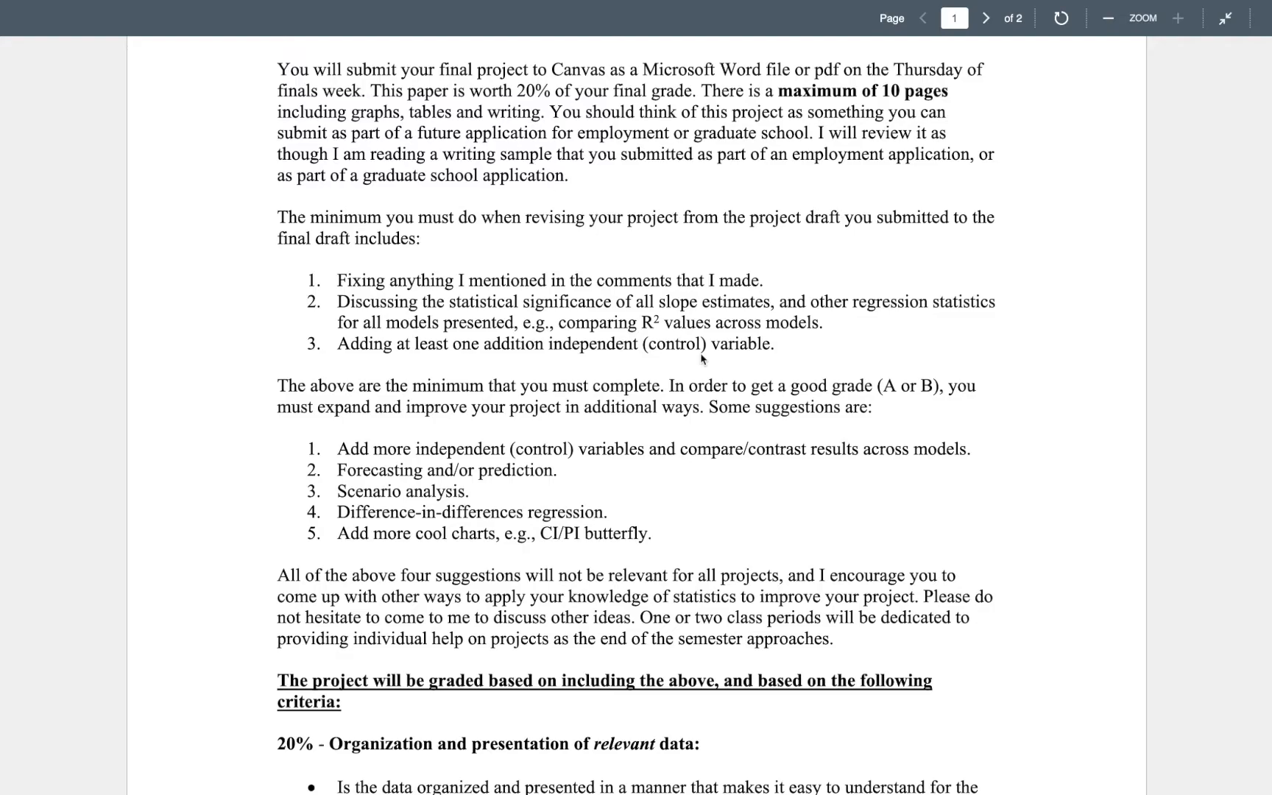
left_click_drag(790, 349, 315, 280)
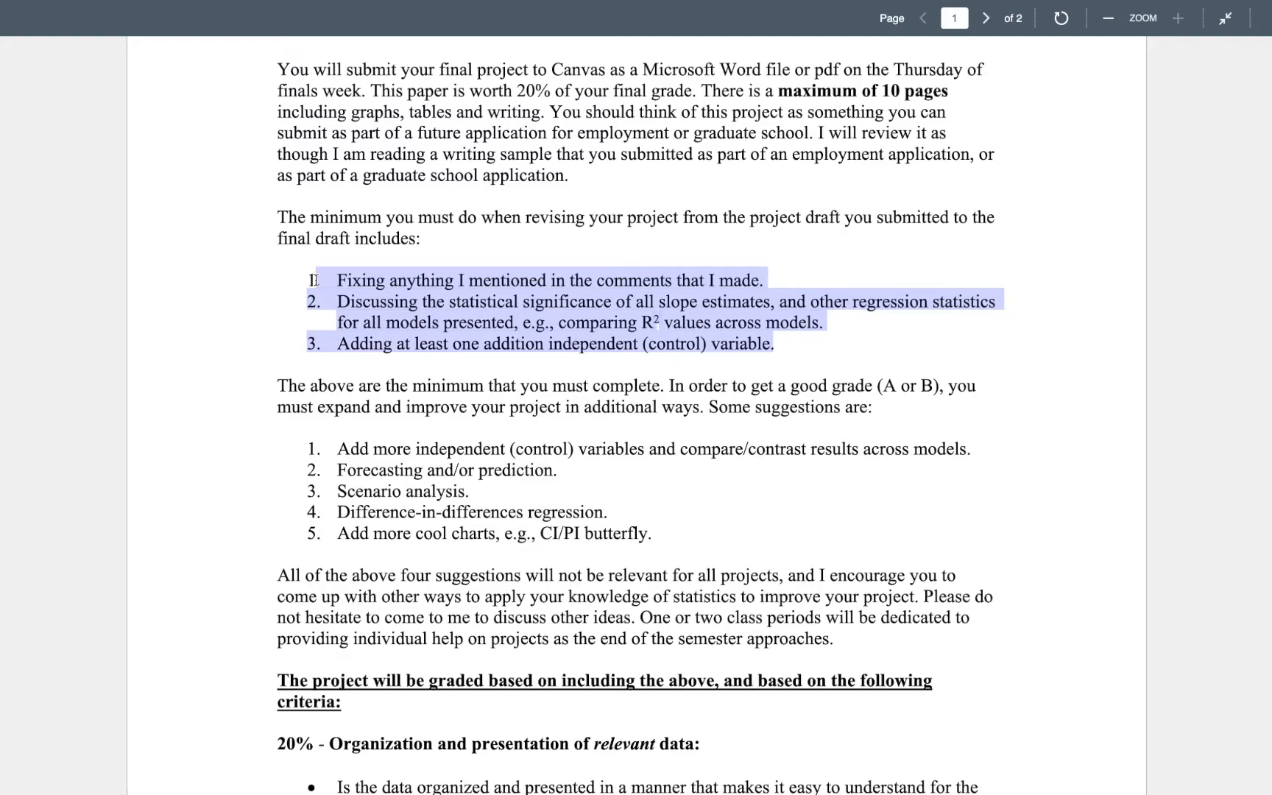
left_click(672, 390)
scroll(672, 389, "down", 2)
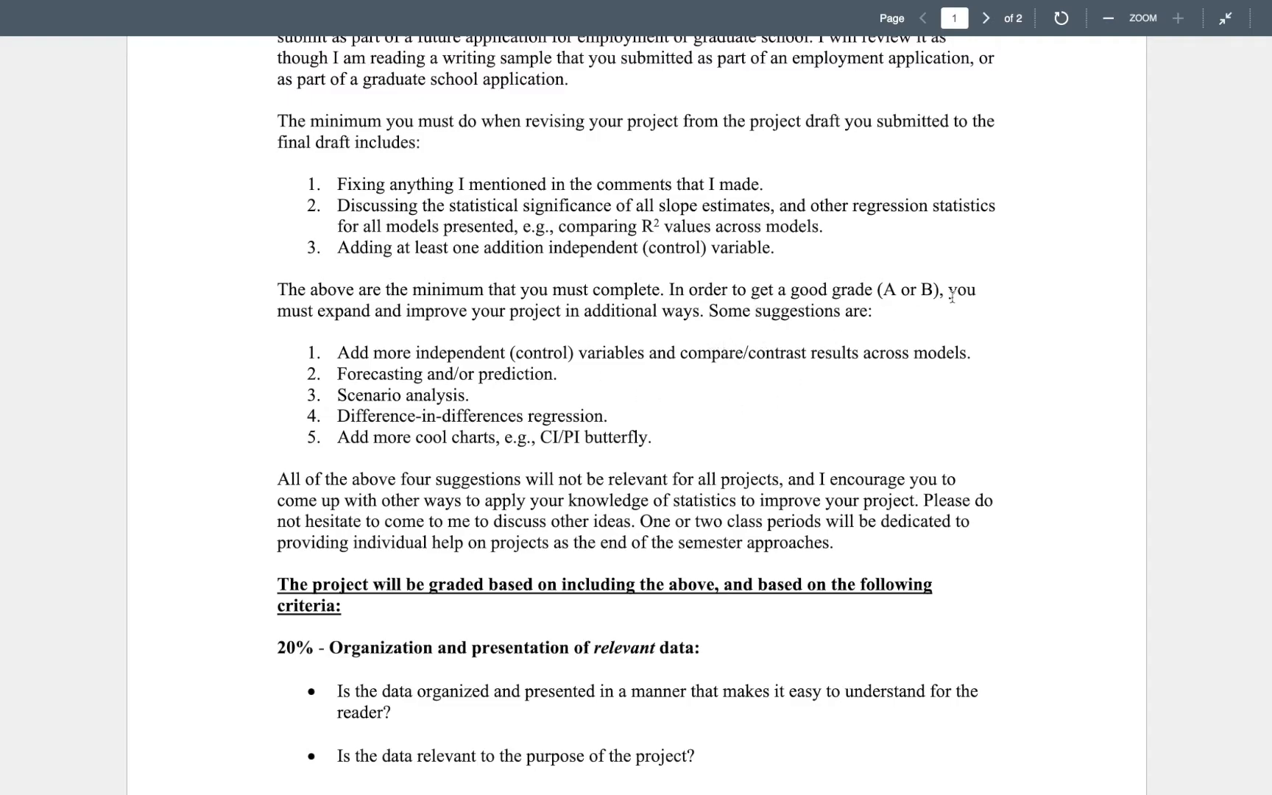
Step: Highlight the "A or" grade wording and the full list of five suggestions for expanding the project
left_click_drag(884, 289, 921, 289)
scroll(619, 398, "down", 1)
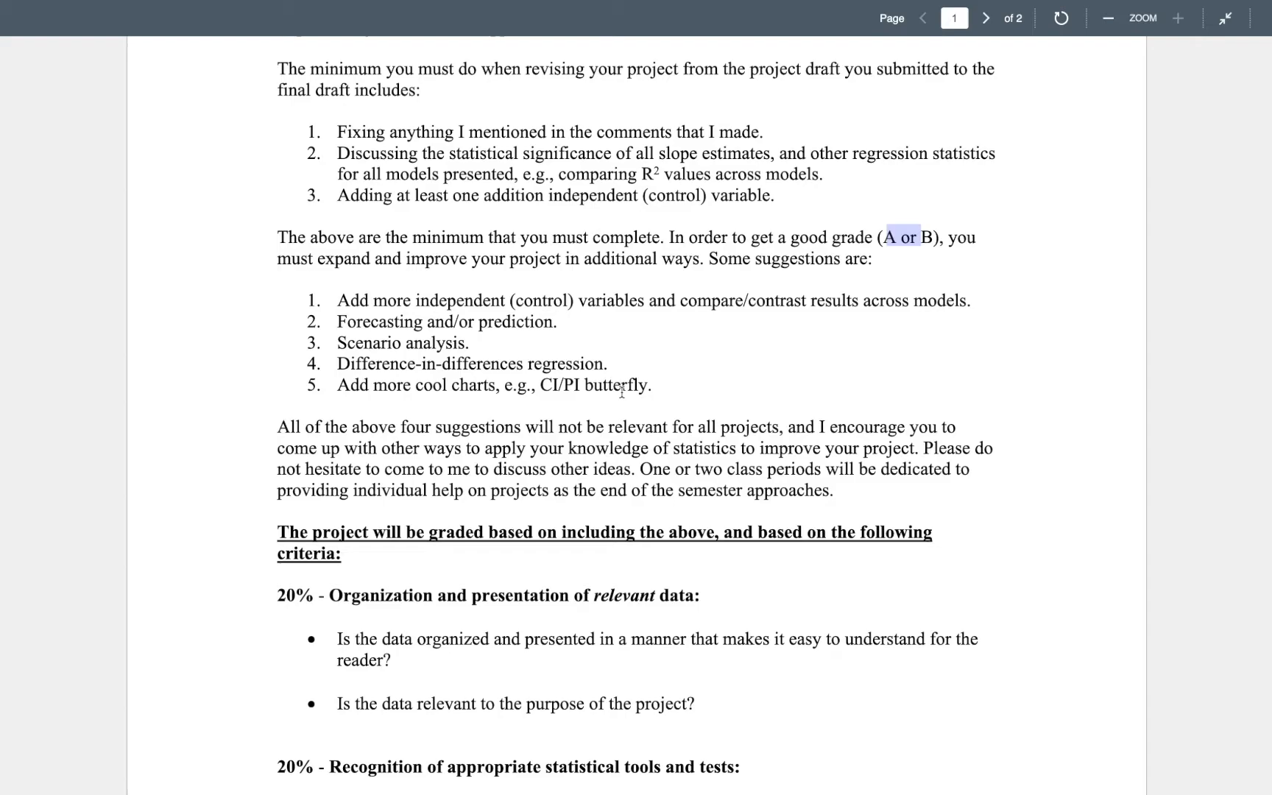
left_click_drag(669, 377, 334, 302)
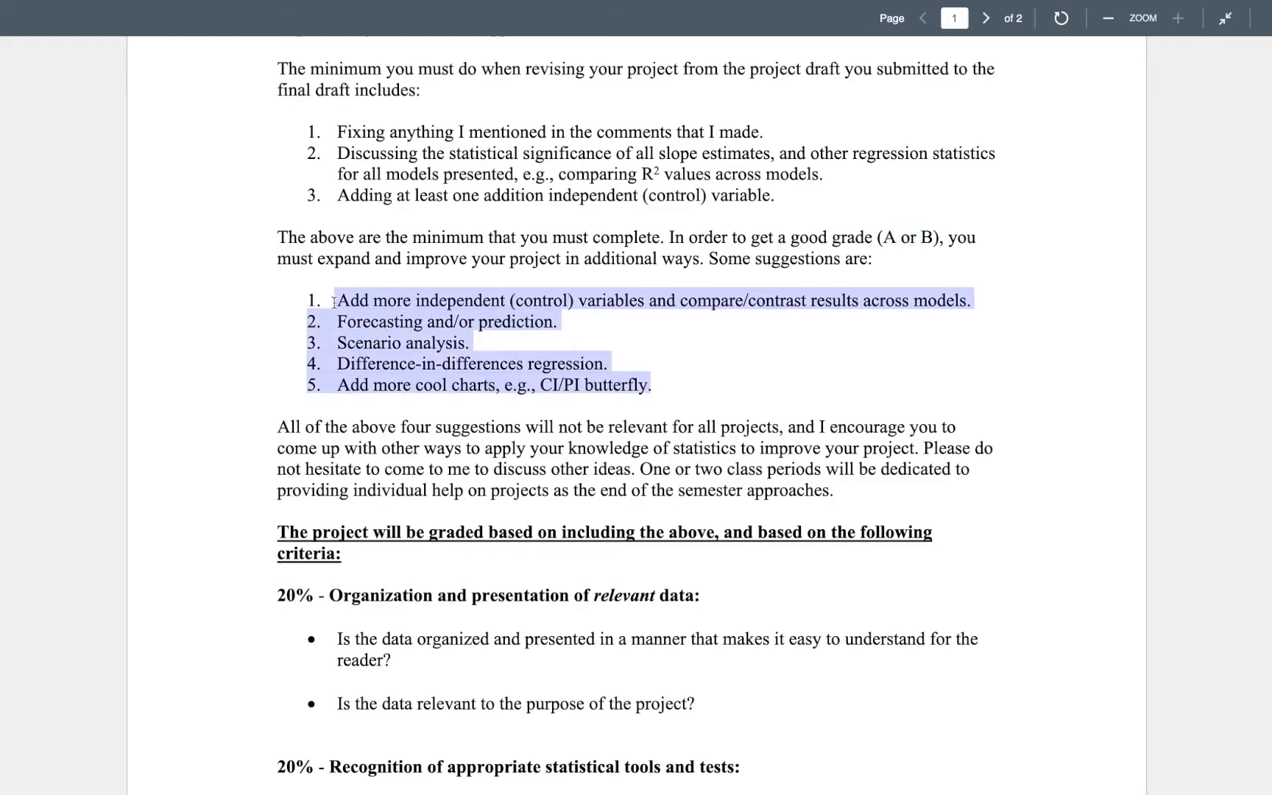
left_click(382, 321)
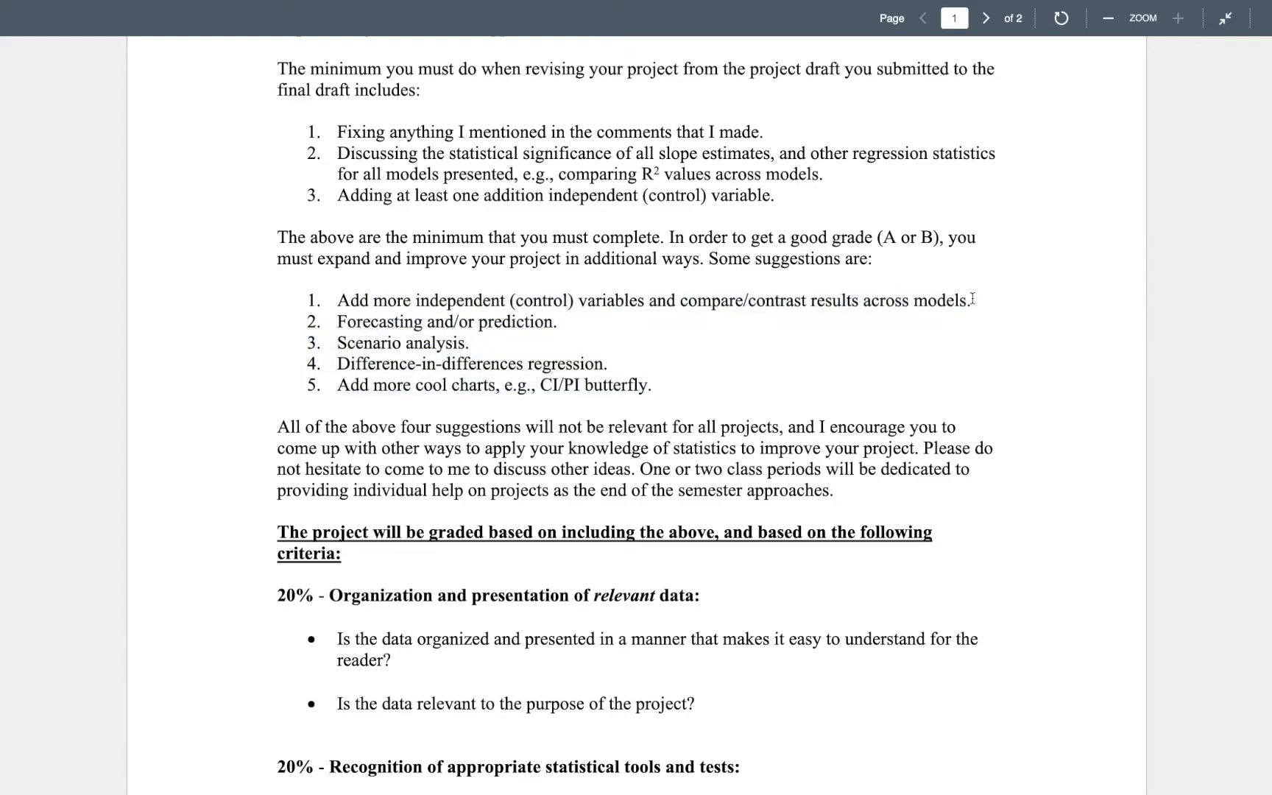
Step: Go through the suggestions one by one, highlighting more control variables, forecasting and/or prediction, scenario analysis, cool charts and the CI/PI butterfly
triple_click(295, 307)
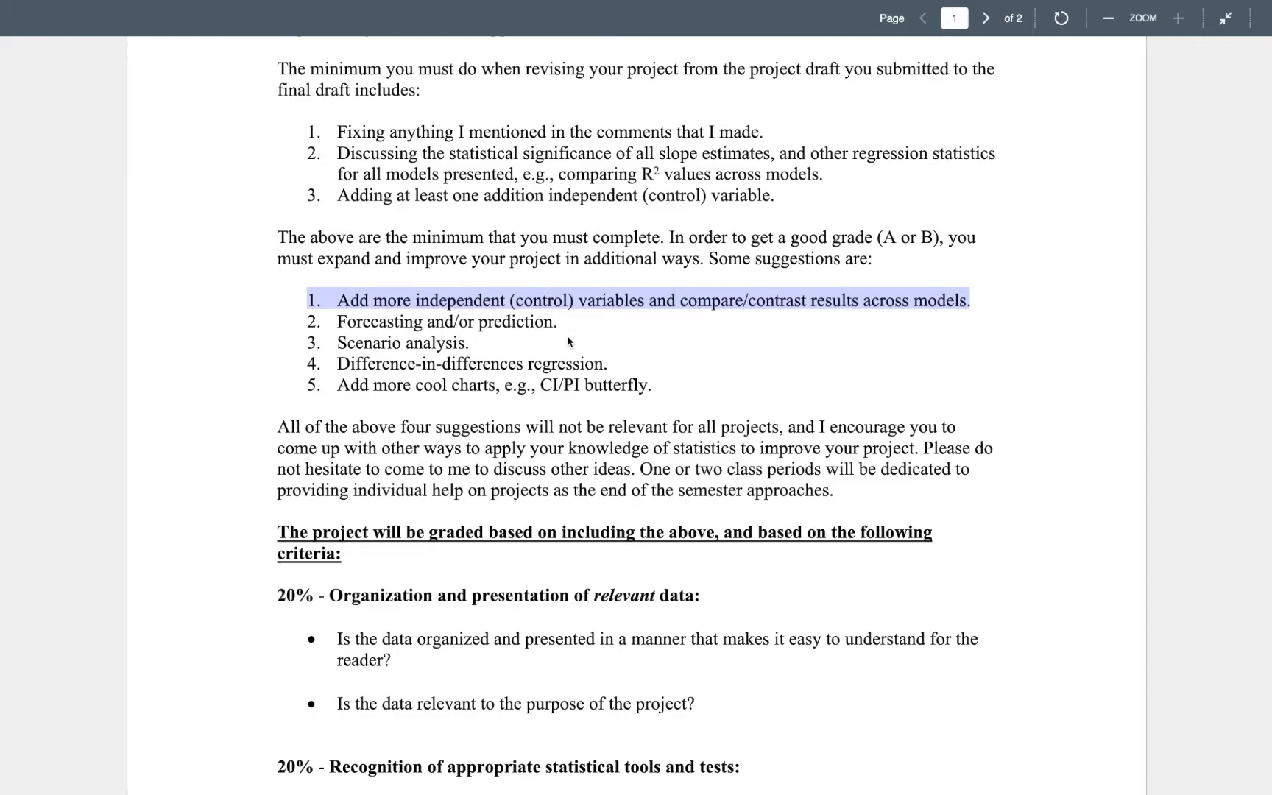
left_click_drag(563, 324, 336, 324)
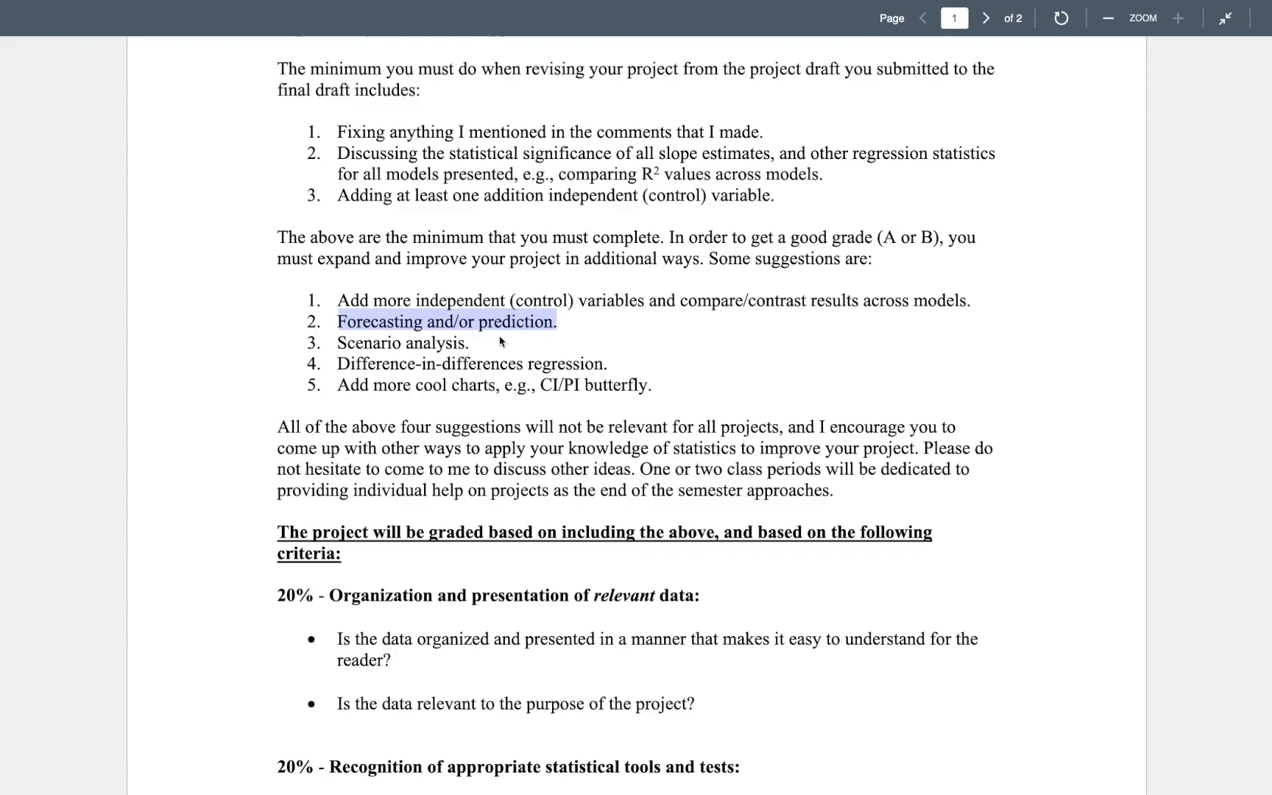
left_click_drag(475, 344, 337, 344)
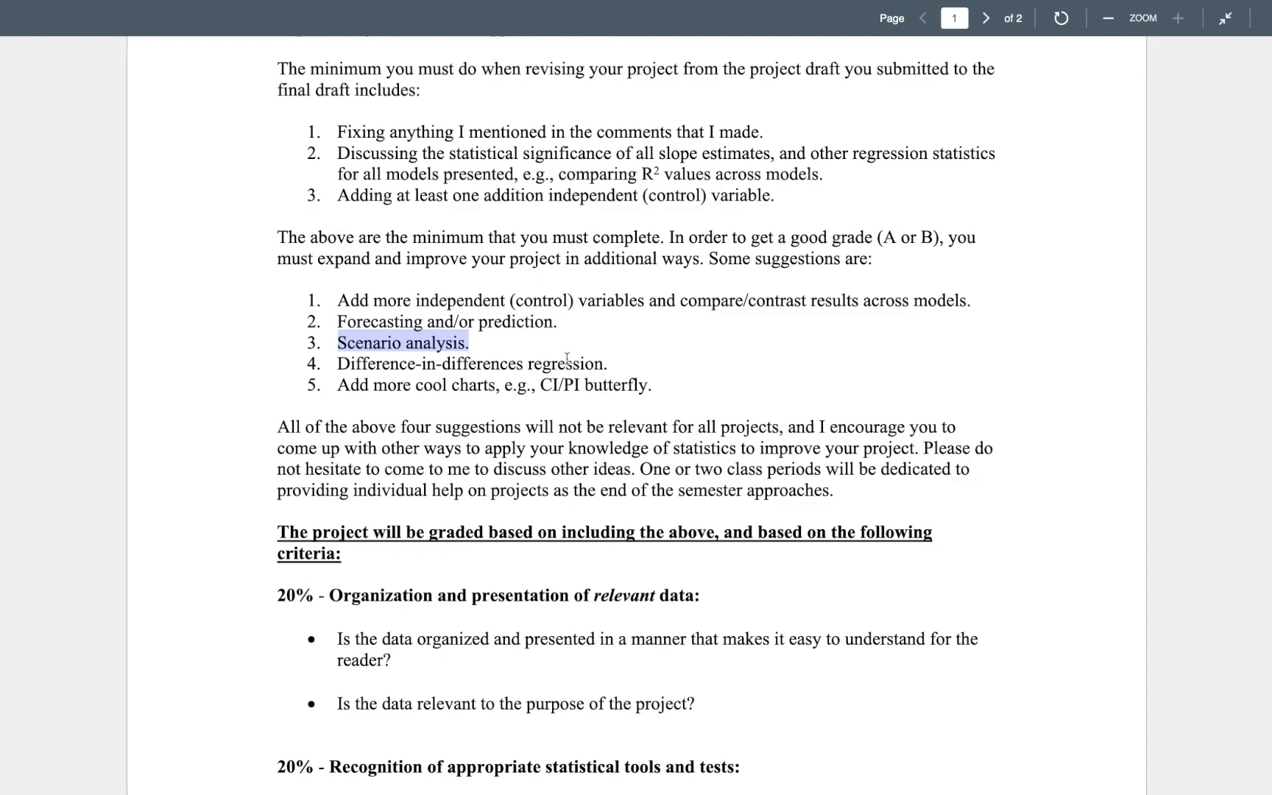
left_click(651, 386)
left_click_drag(499, 384, 337, 385)
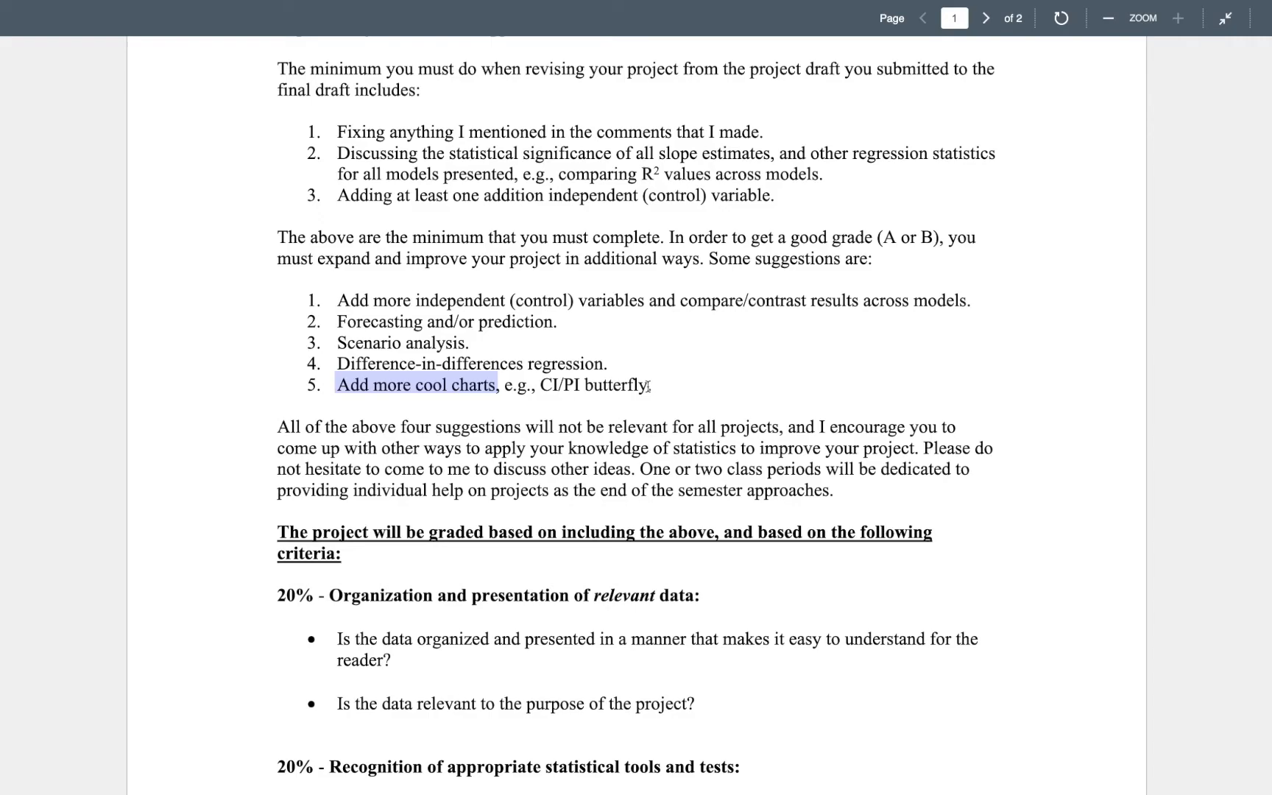
left_click_drag(647, 386, 532, 386)
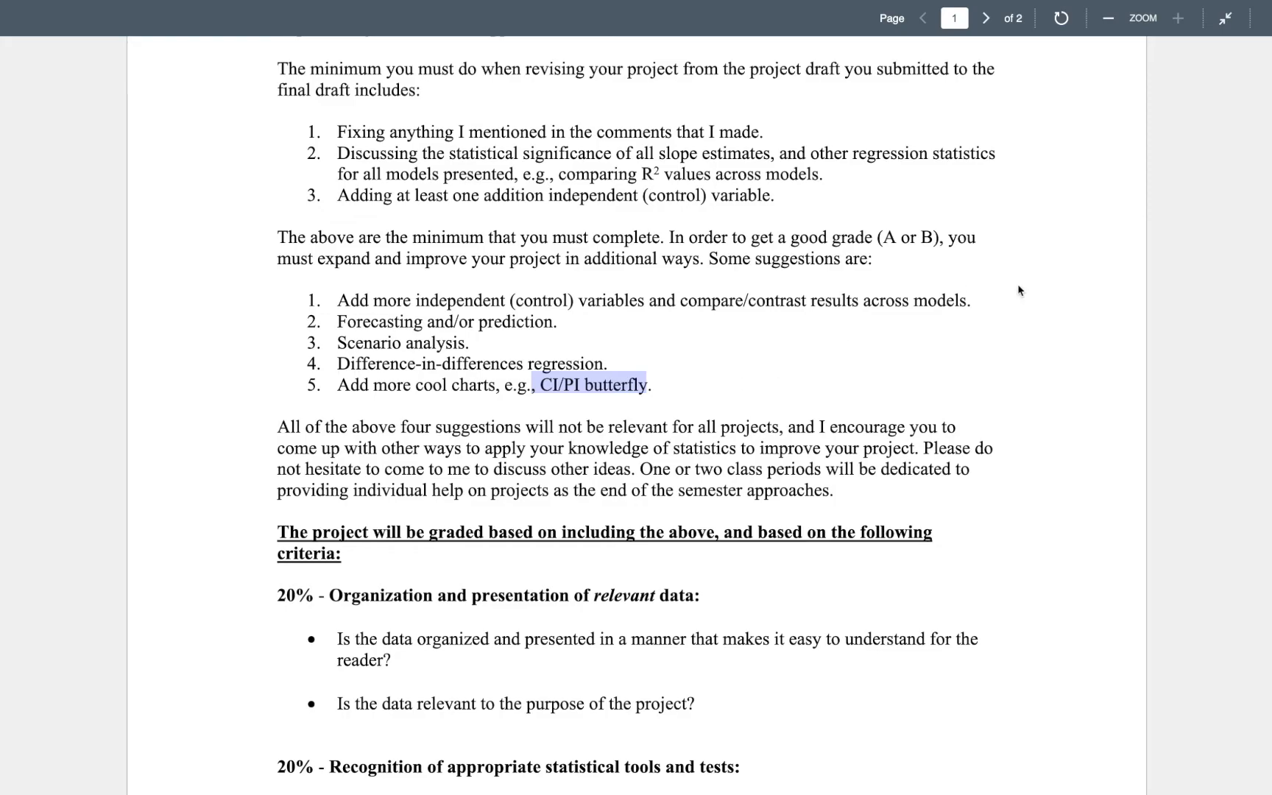
Step: Leave the full-screen document preview and show an overview of all open windows
left_click(1226, 18)
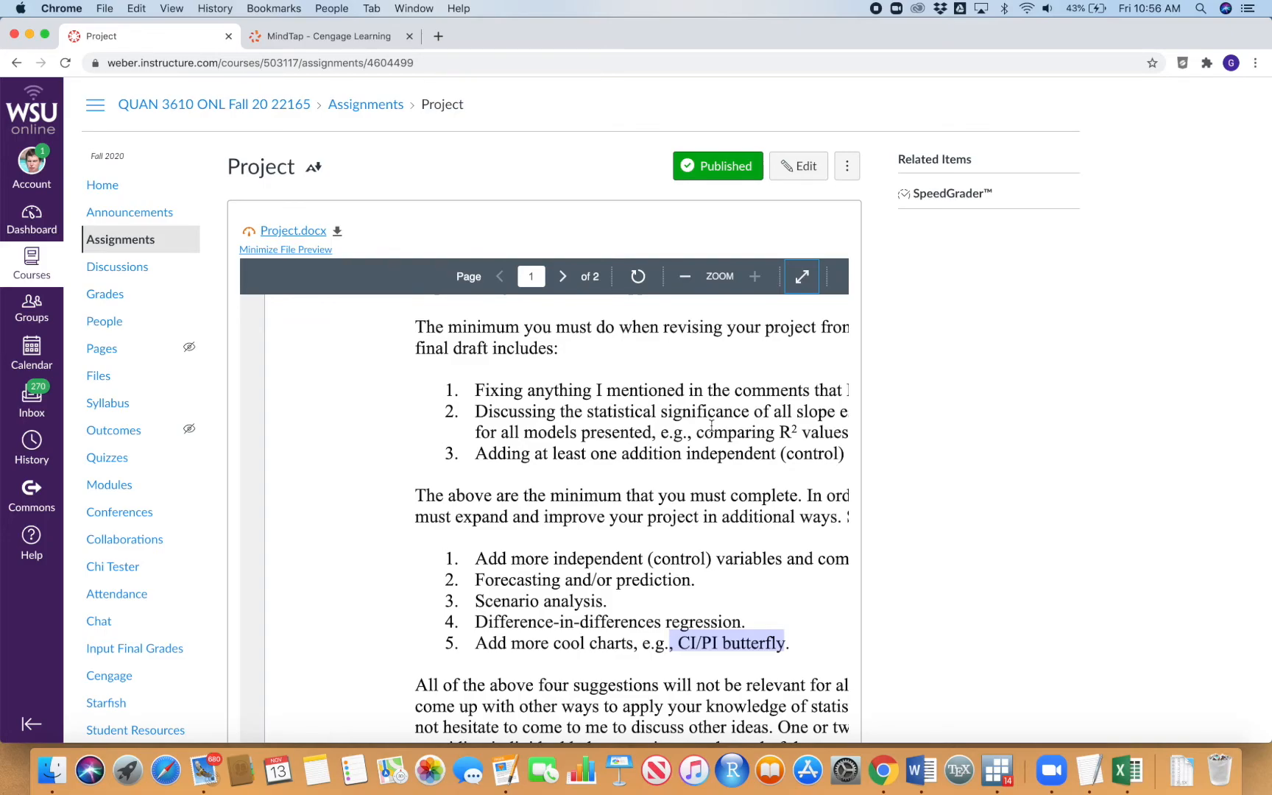
key("ctrl+Up")
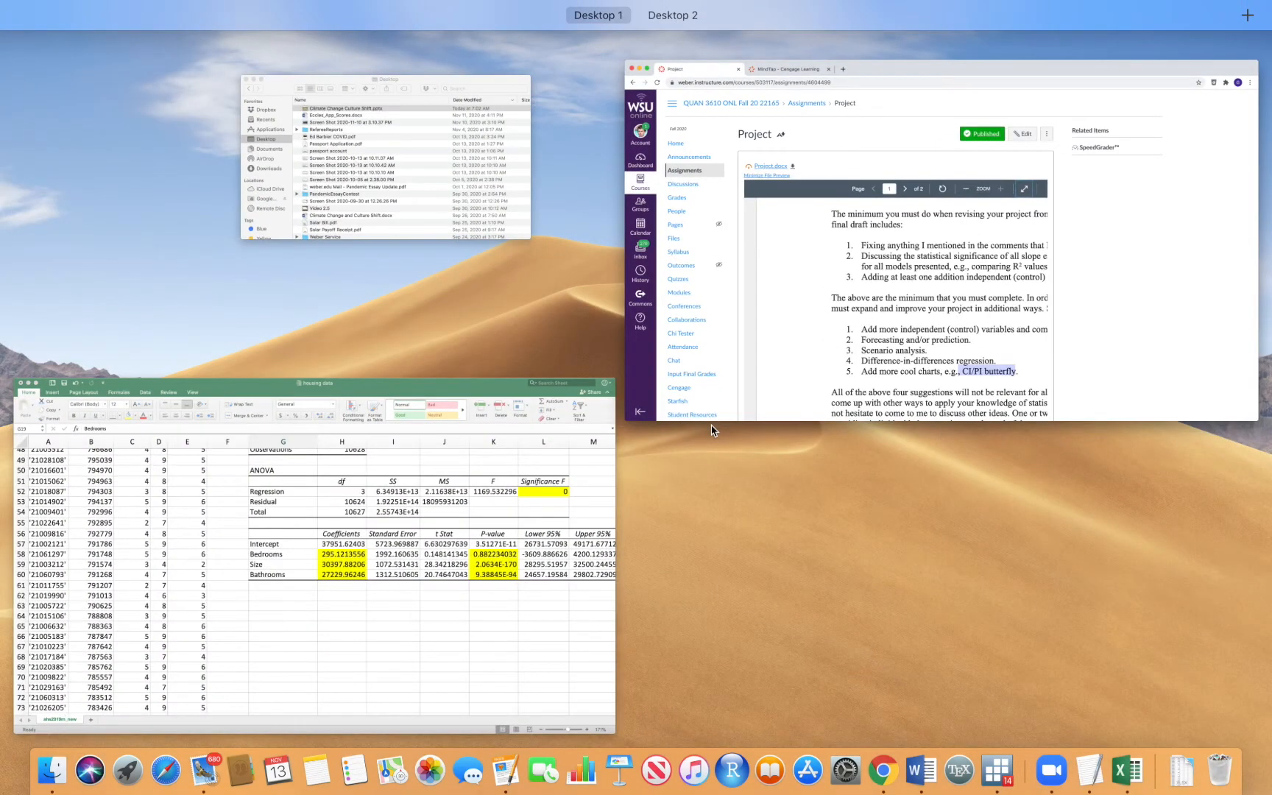